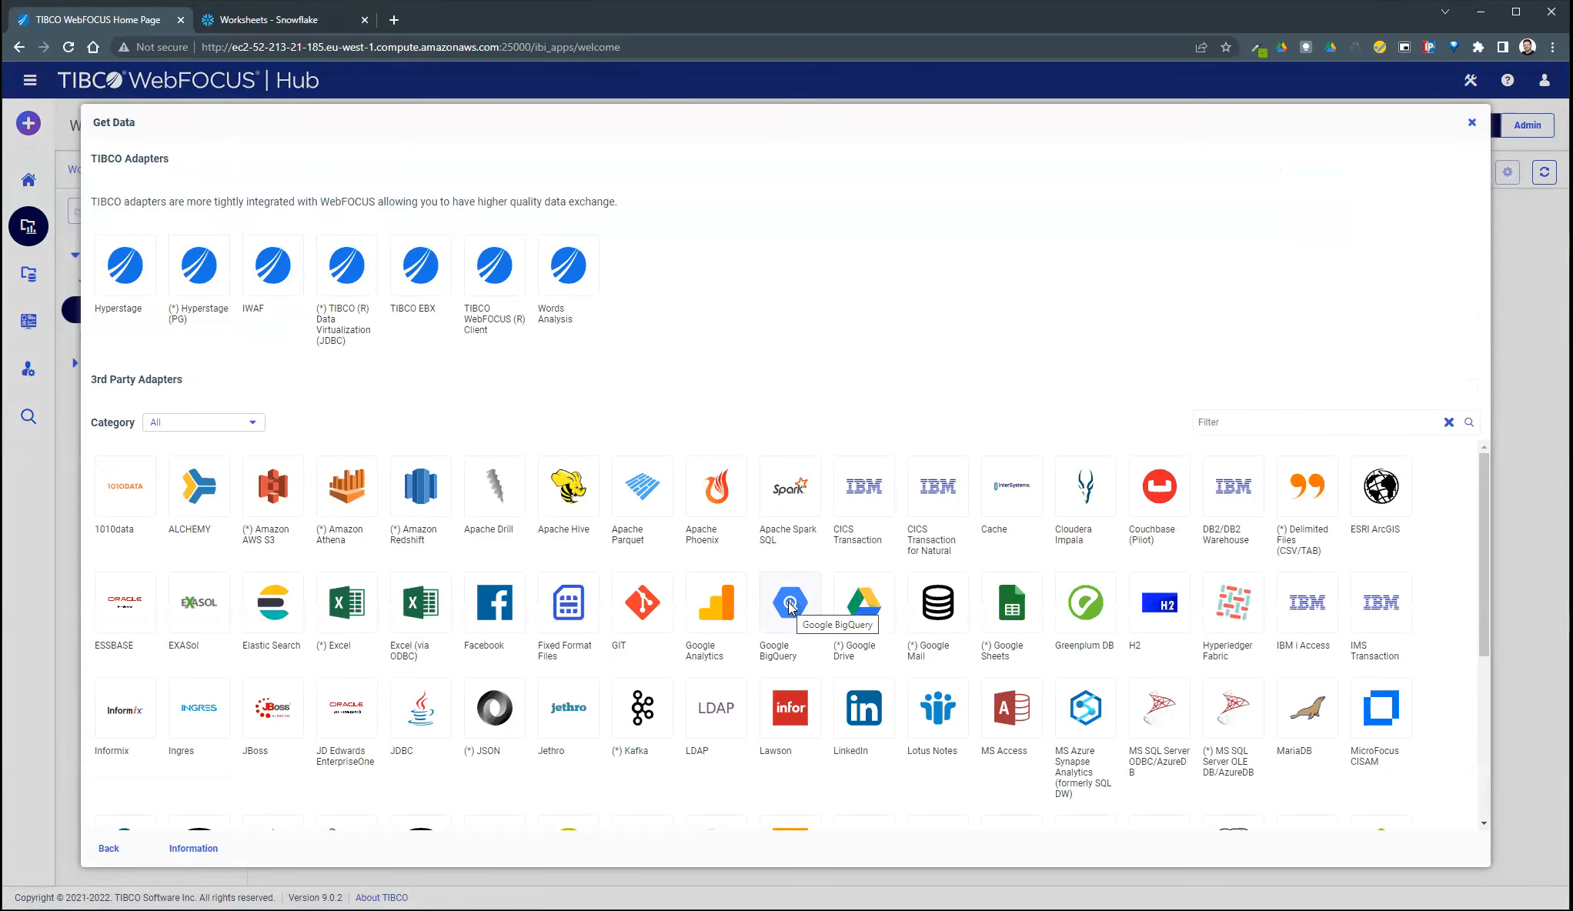
# Return to the main data sources and choose the Snowflake JDBC connector.
pyautogui.scroll(-5, 1062, 640)
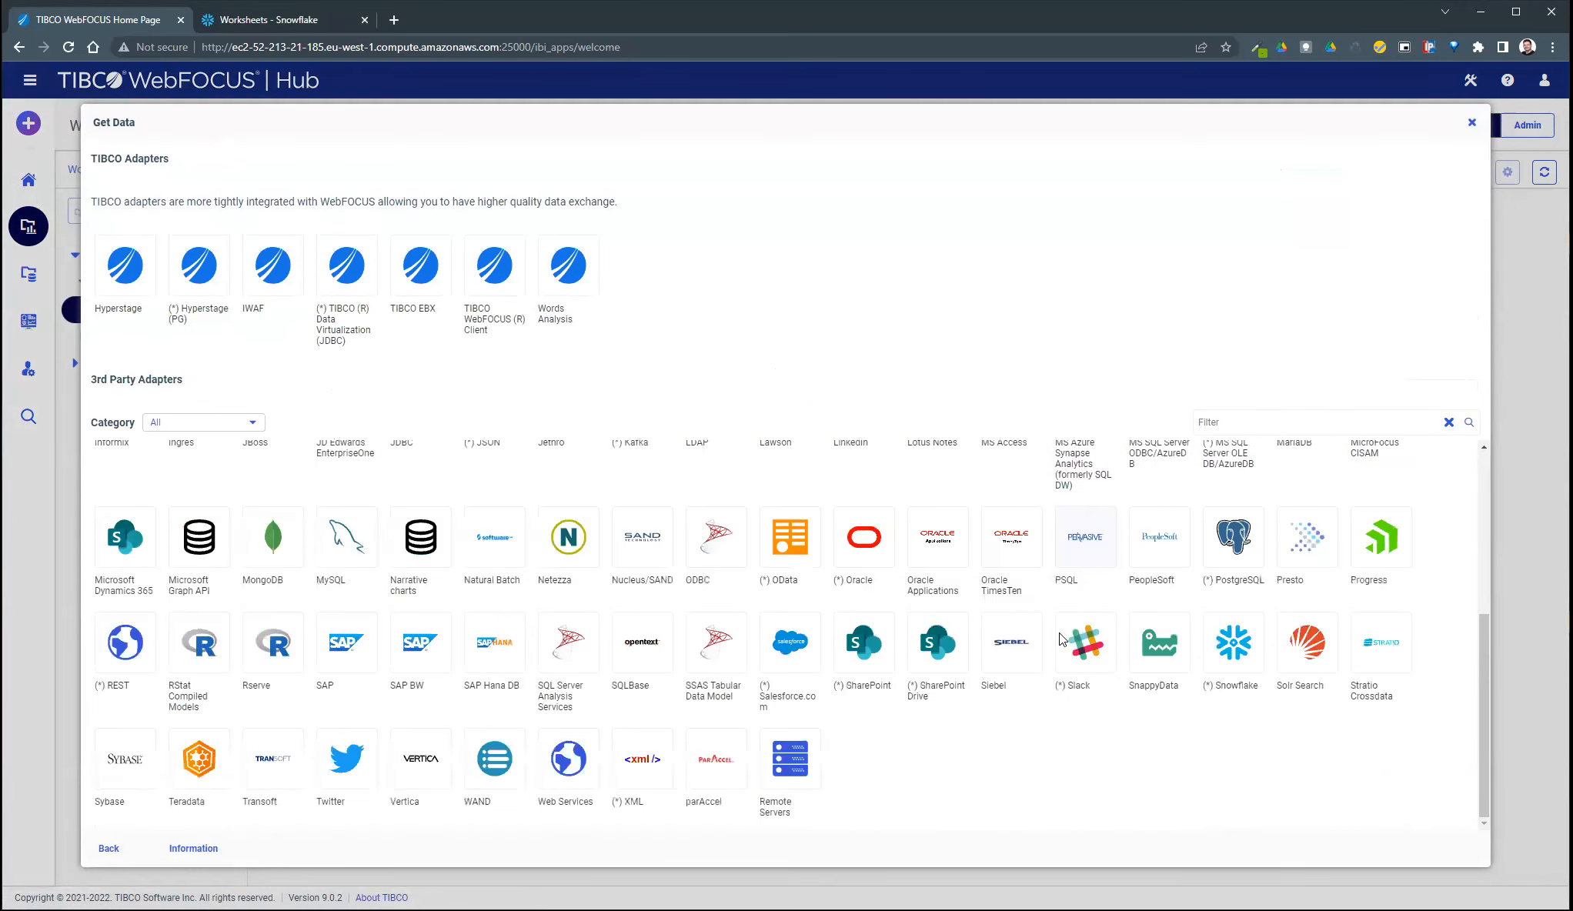
pyautogui.click(111, 849)
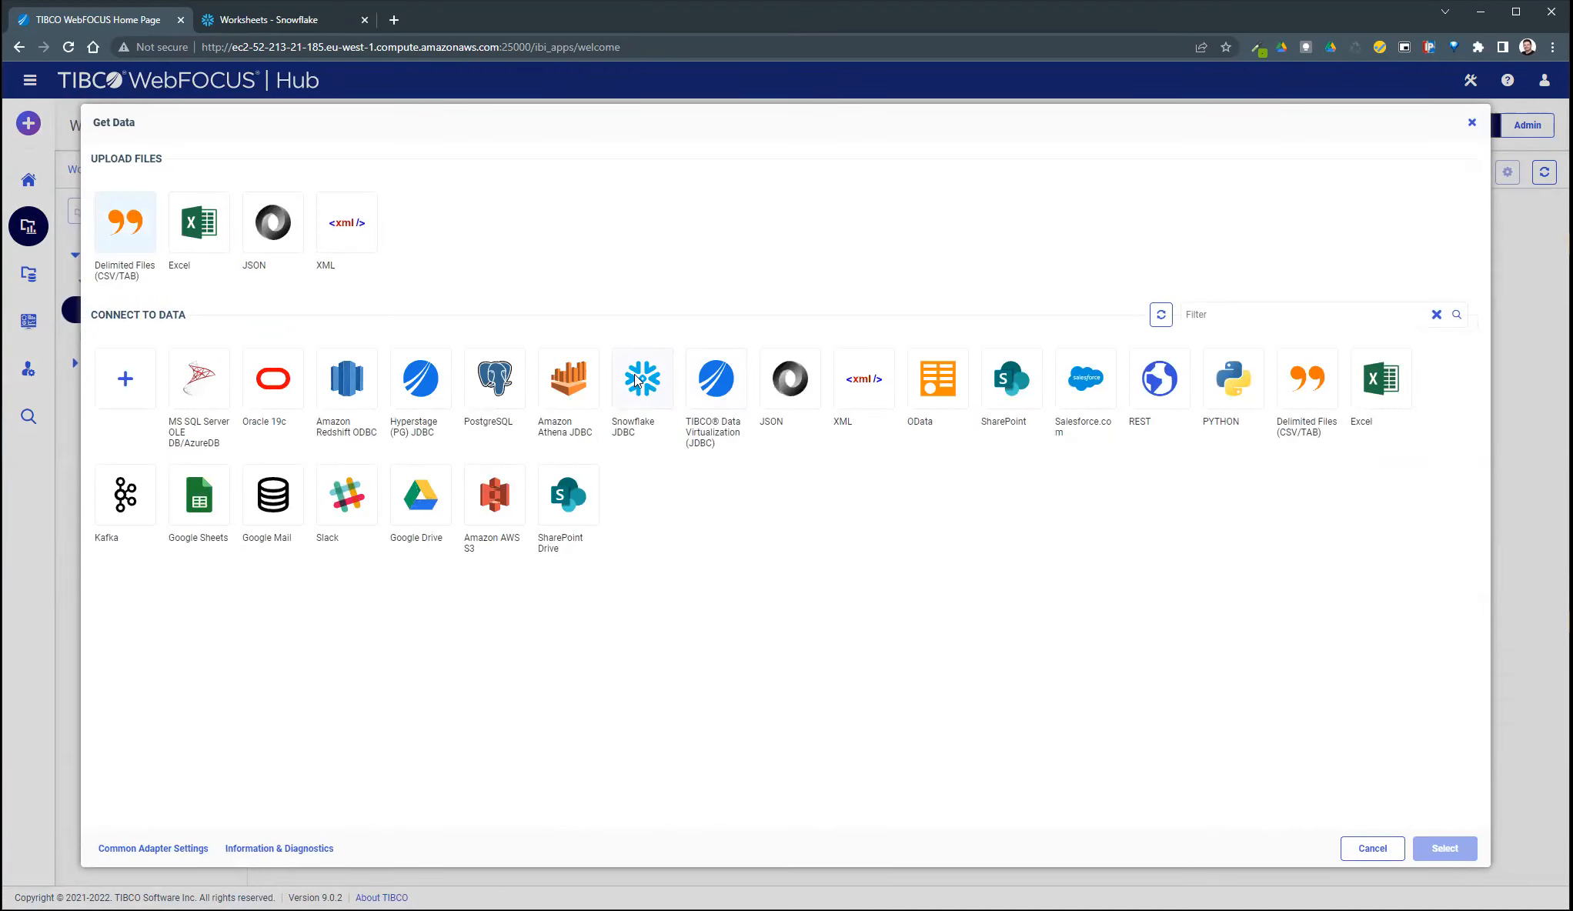
pyautogui.click(637, 380)
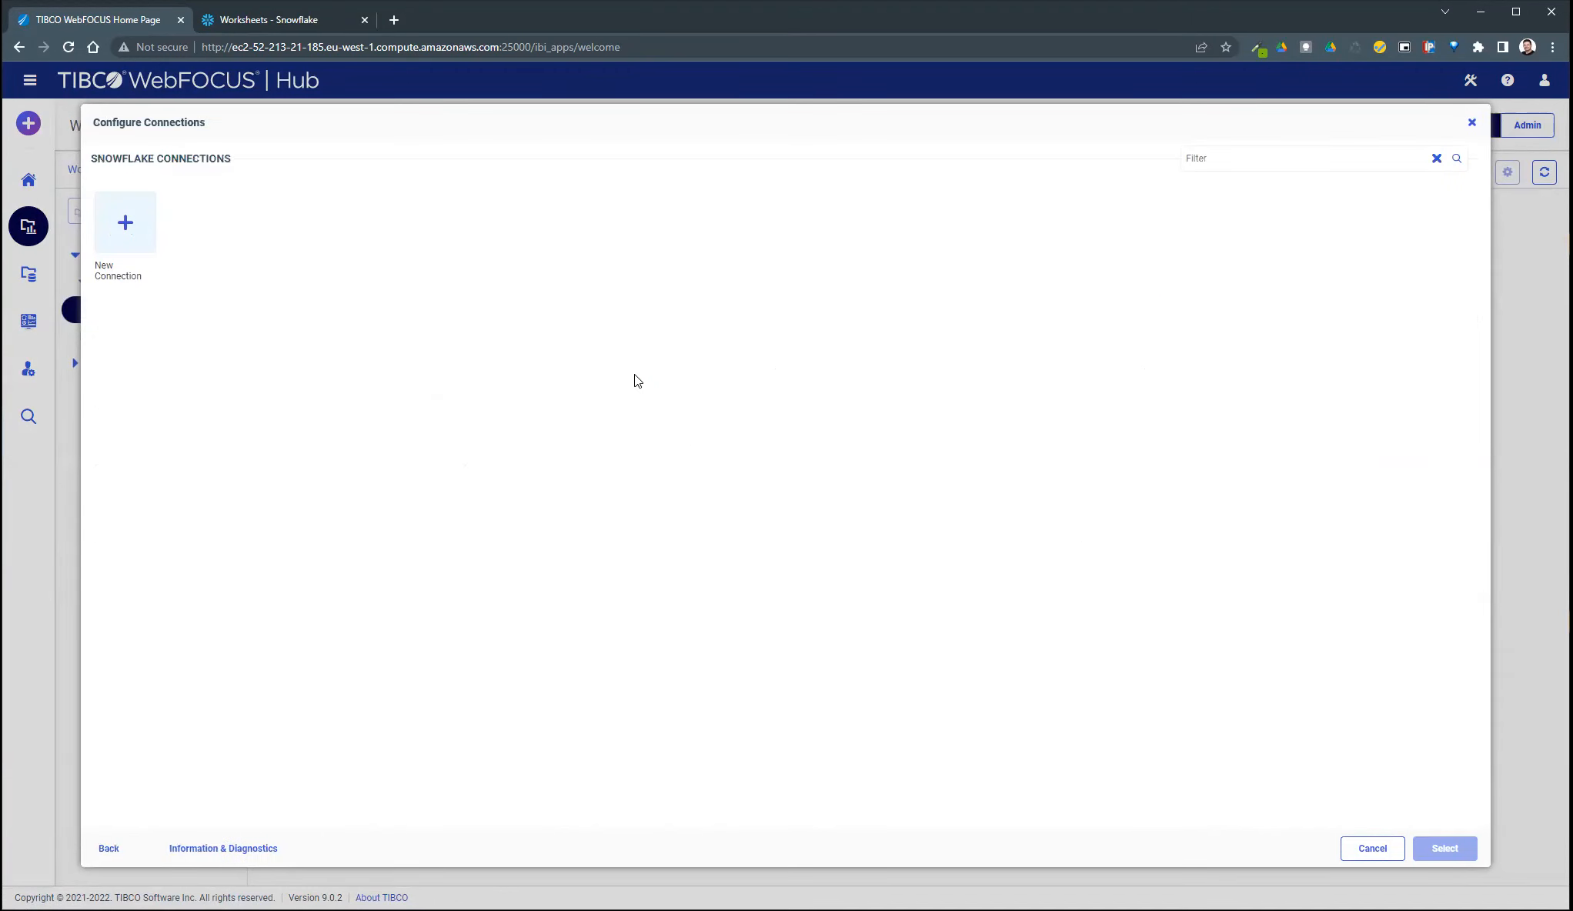
# Create a new Snowflake connection named SNOWFLAKE_USER.
pyautogui.click(135, 226)
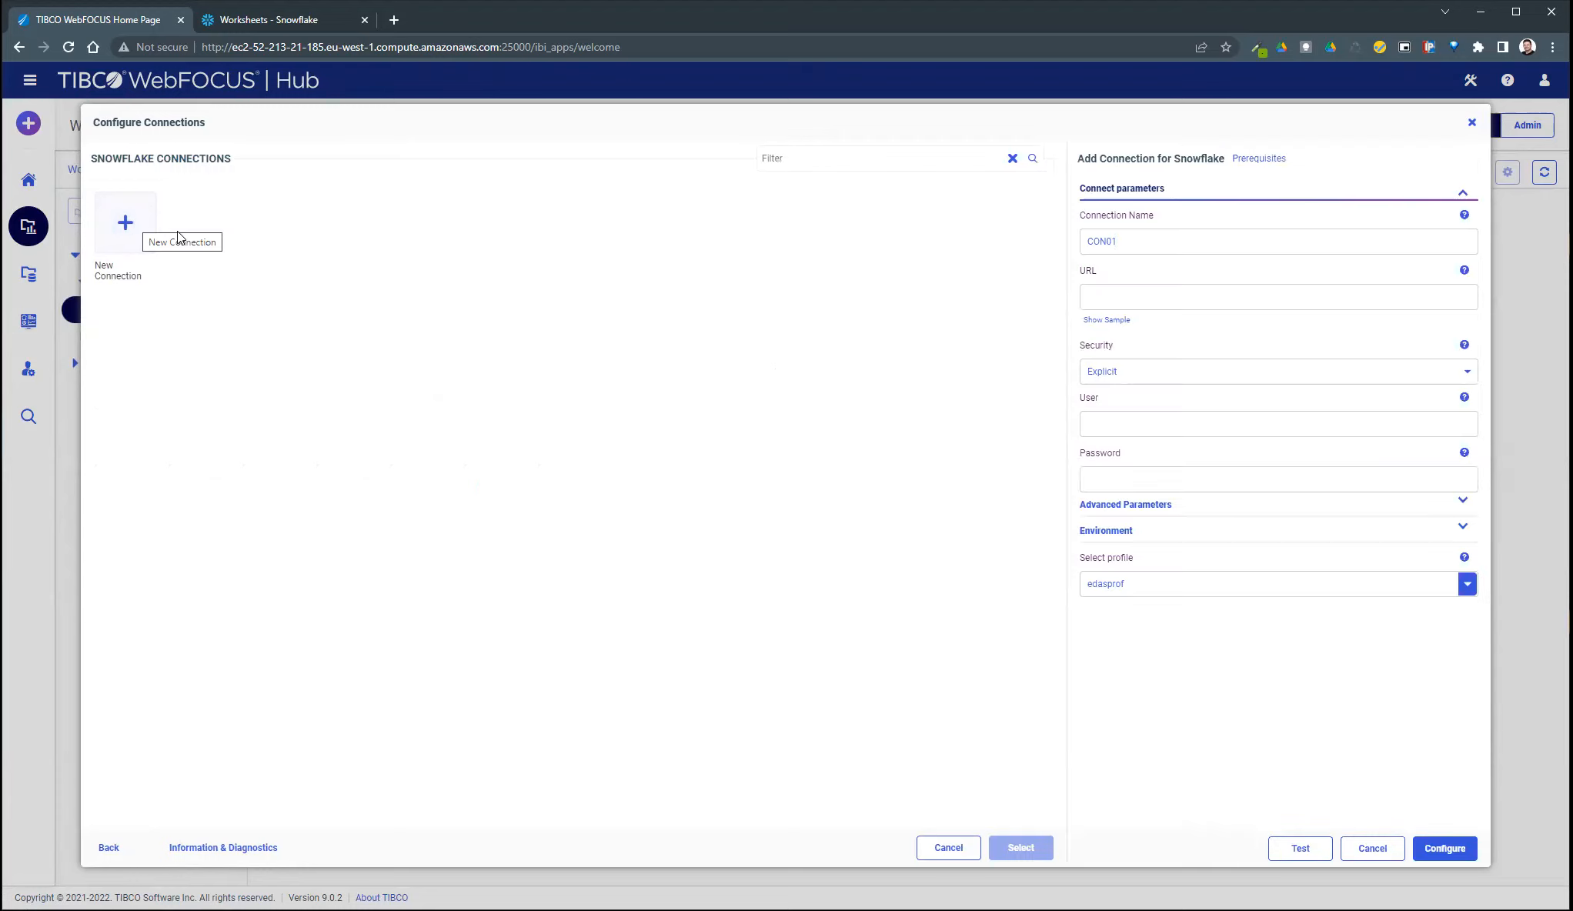
pyautogui.doubleClick(1116, 241)
pyautogui.write('SNOWFLAKE_USER')
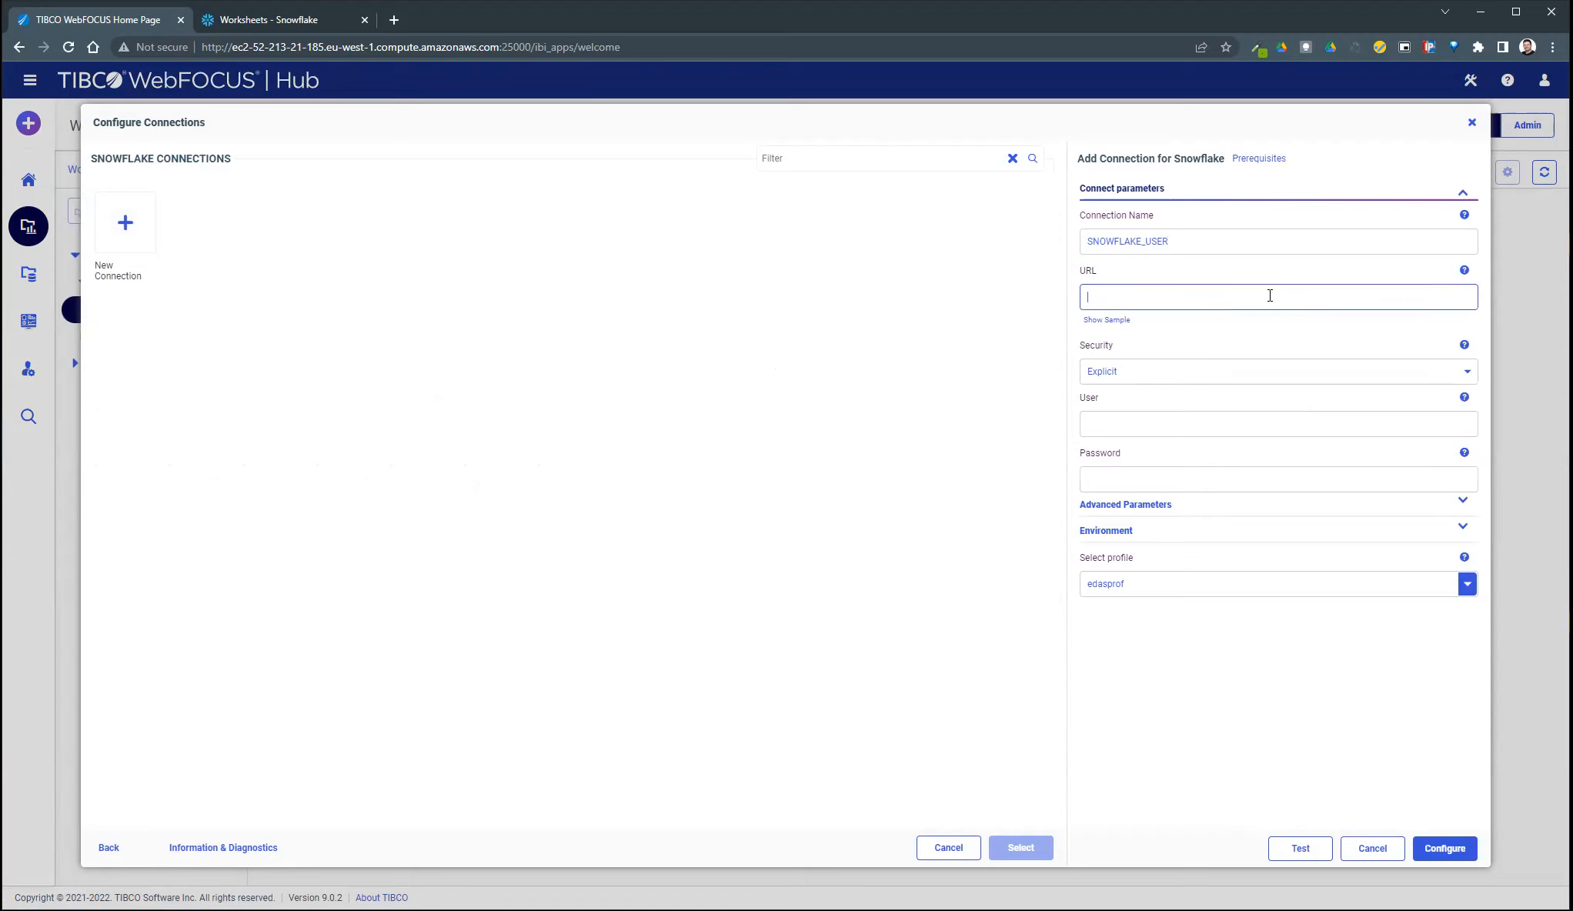
# Paste a JDBC URL with warehouse WEBFOCUS and database SNOWFLAKE, then go to the Snowflake console.
pyautogui.click(1093, 319)
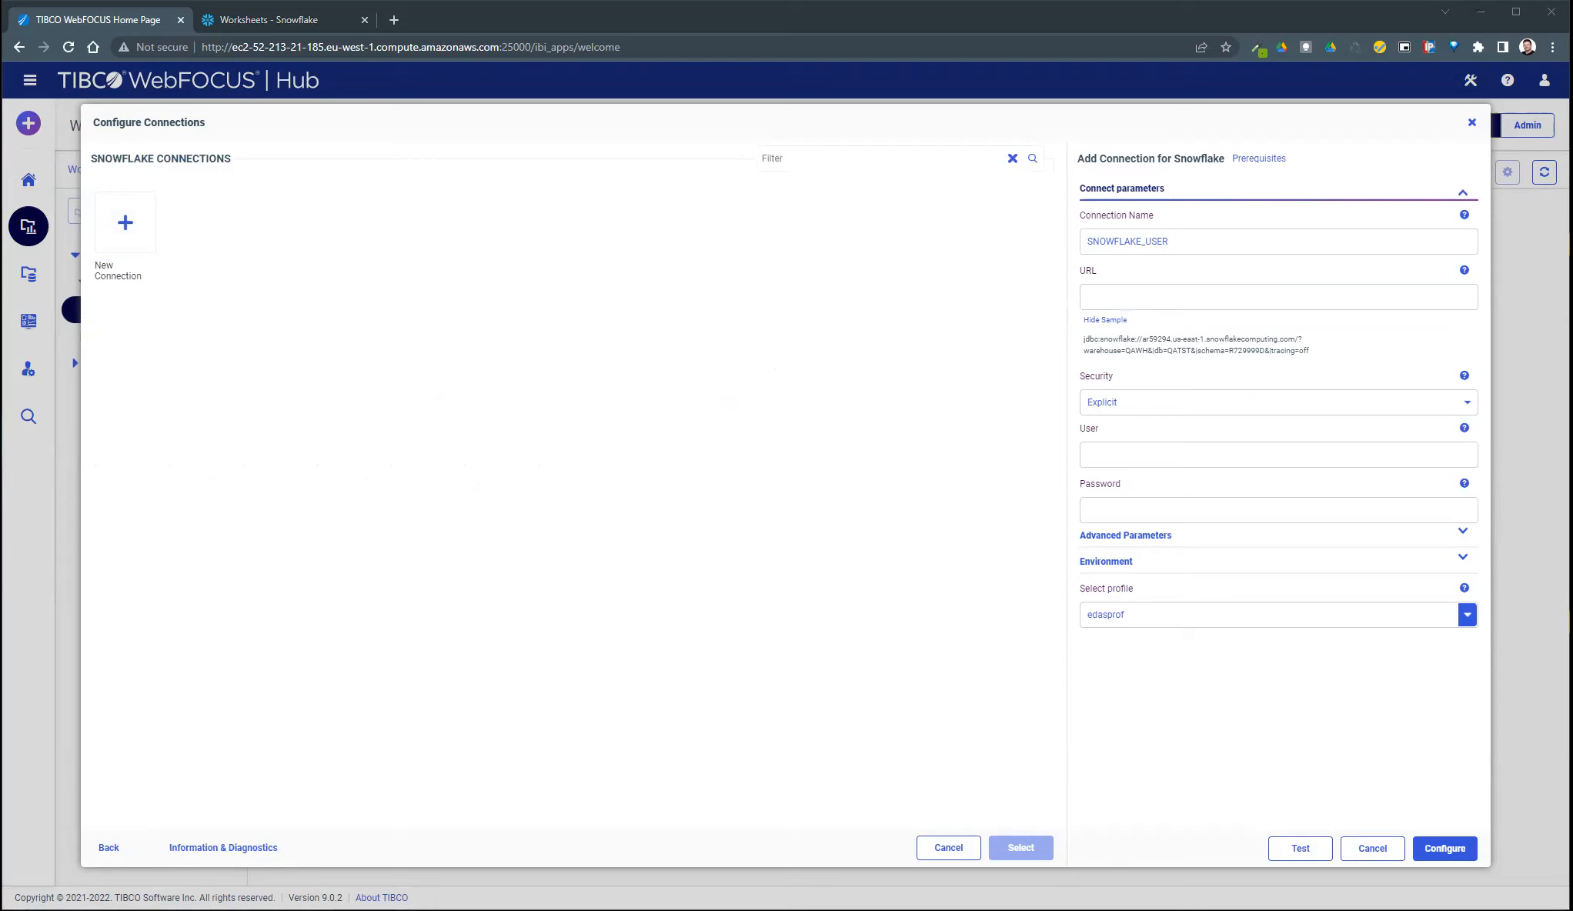
pyautogui.click(1194, 298)
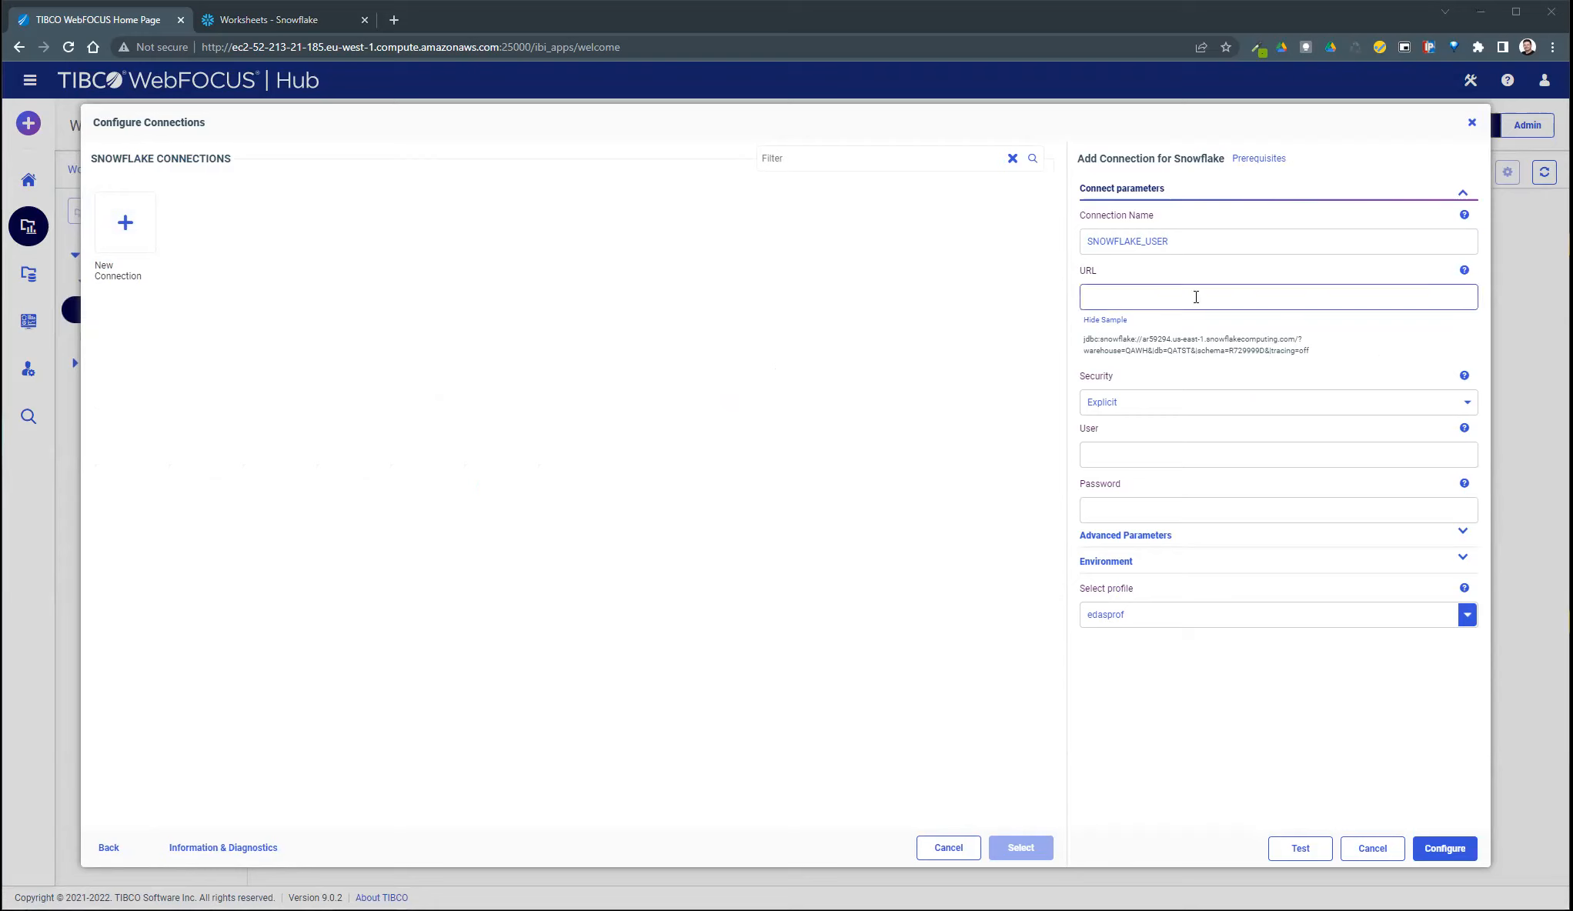
pyautogui.hotkey('ctrl', 'v')
pyautogui.moveTo(1197, 298); pyautogui.dragTo(933, 311)
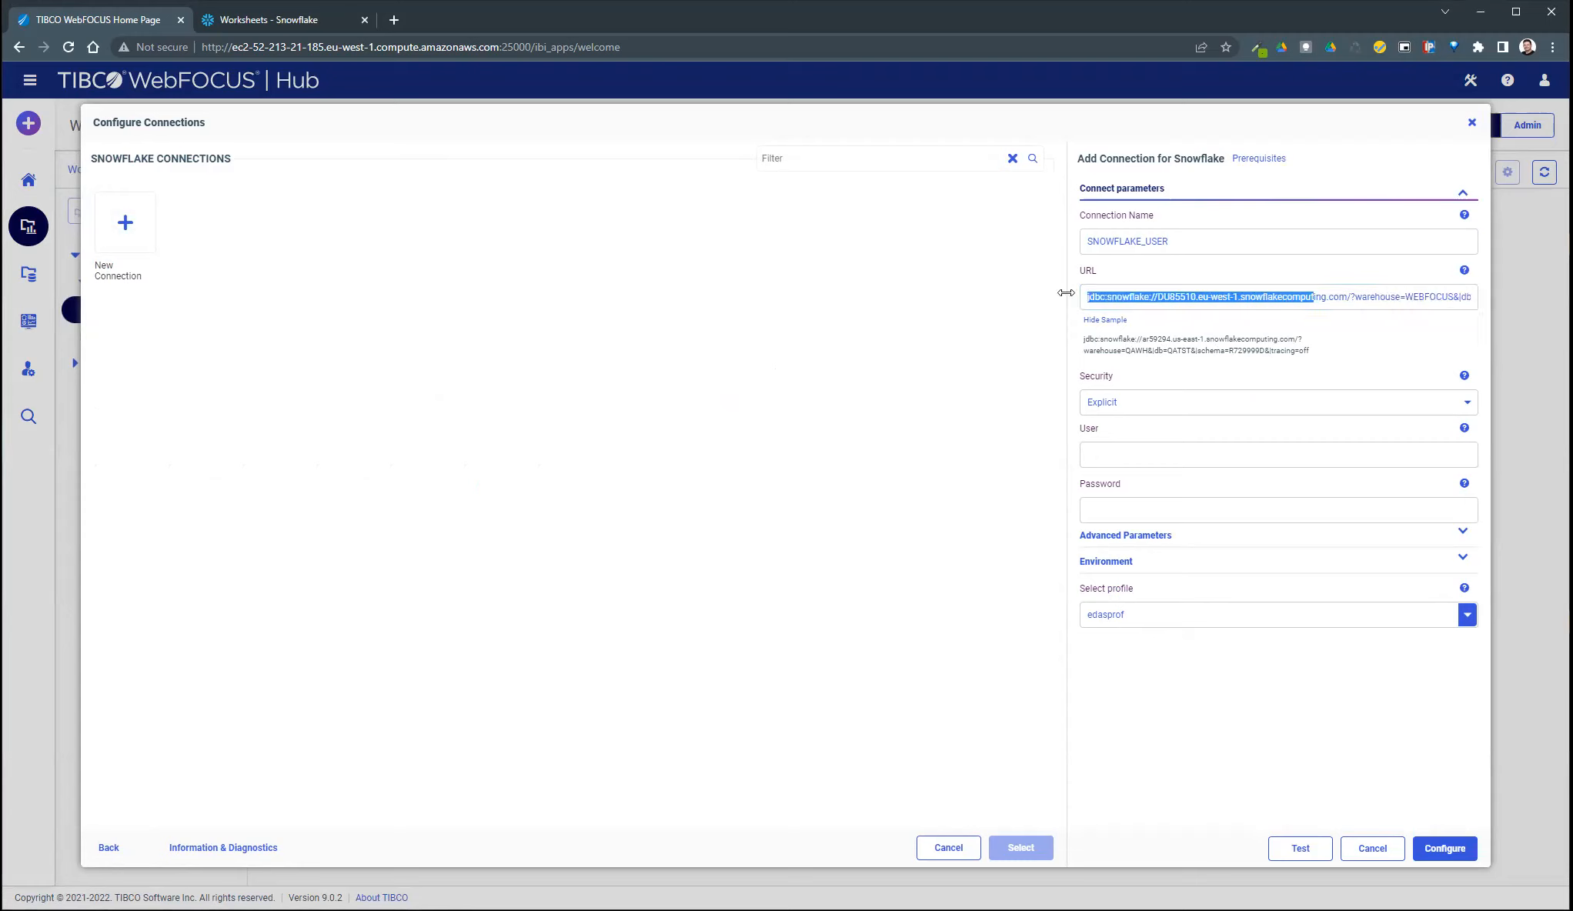
pyautogui.click(1098, 298)
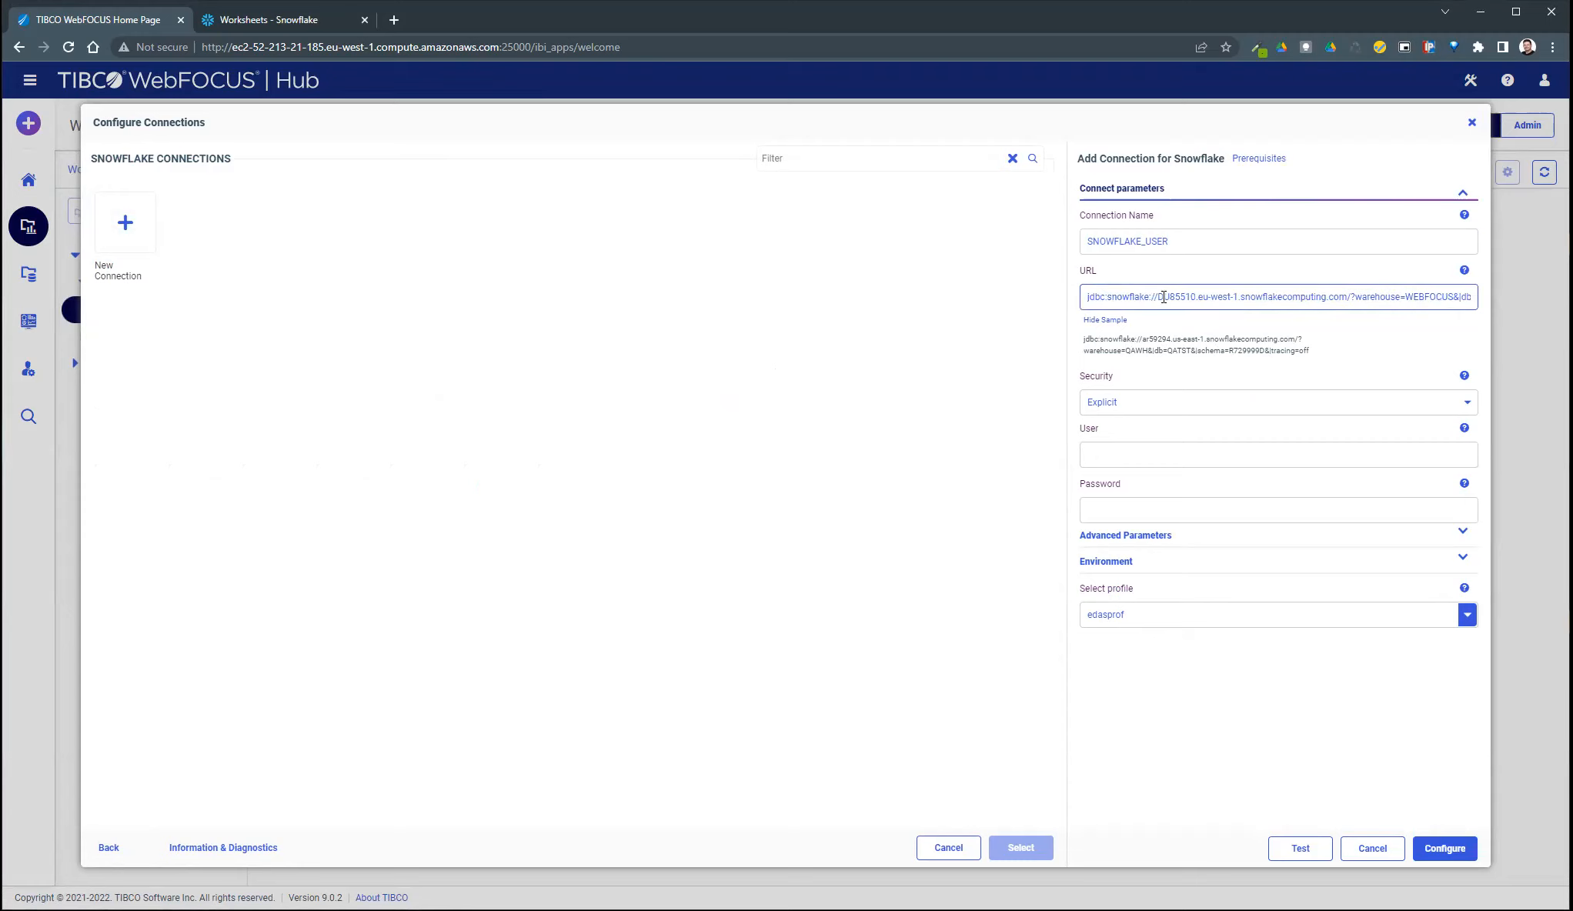
pyautogui.moveTo(1158, 298); pyautogui.dragTo(1242, 298)
pyautogui.moveTo(1362, 297); pyautogui.dragTo(1493, 303)
pyautogui.click(1301, 298)
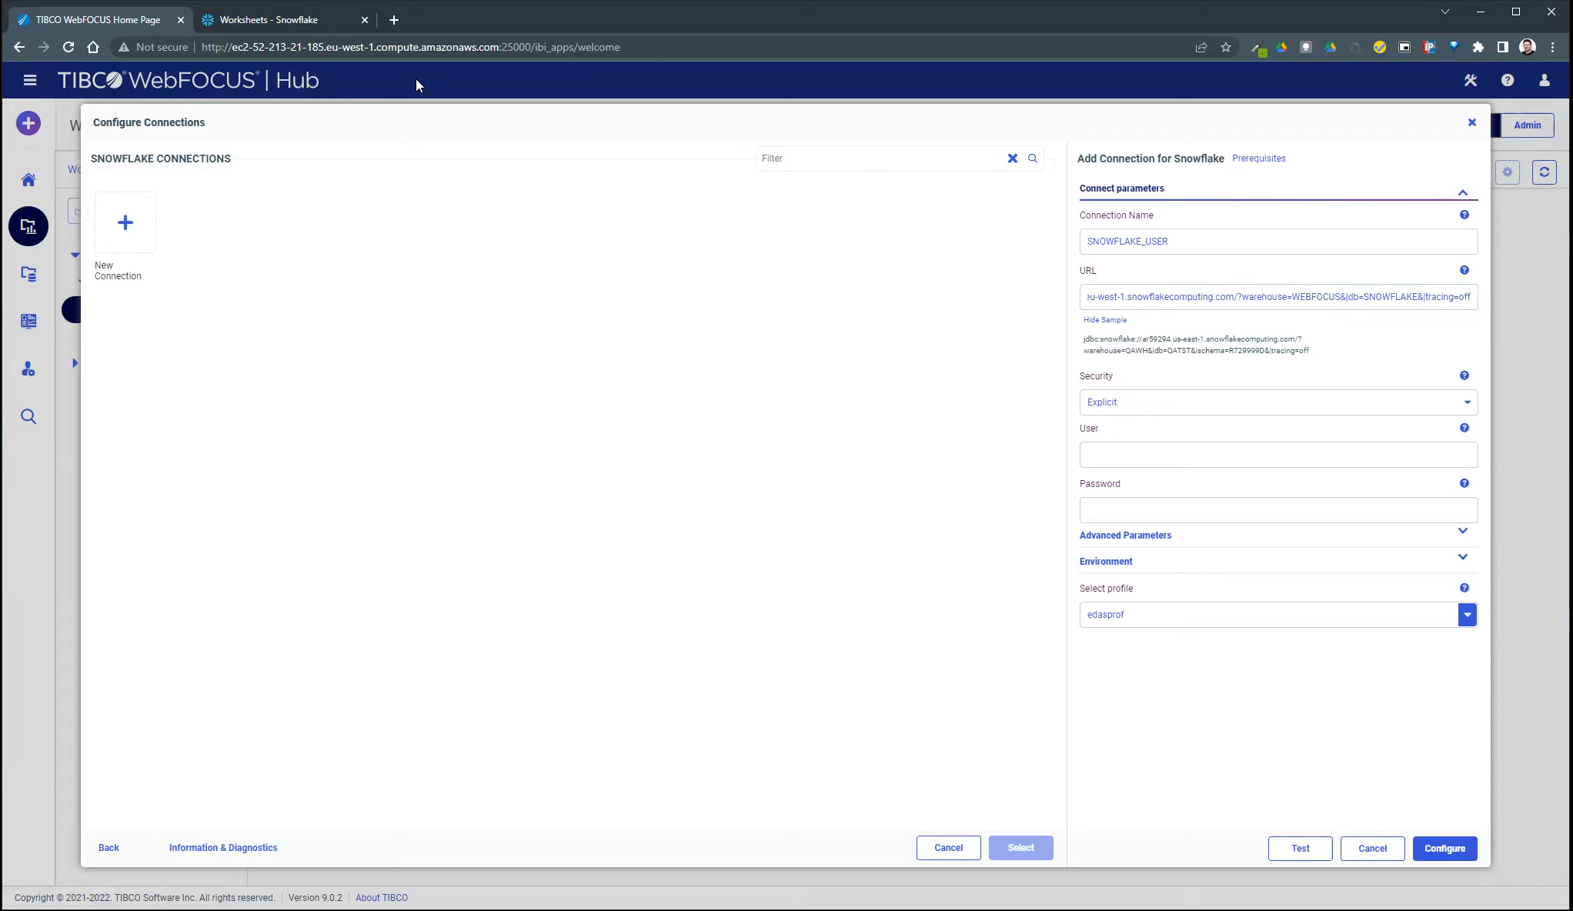
pyautogui.click(286, 23)
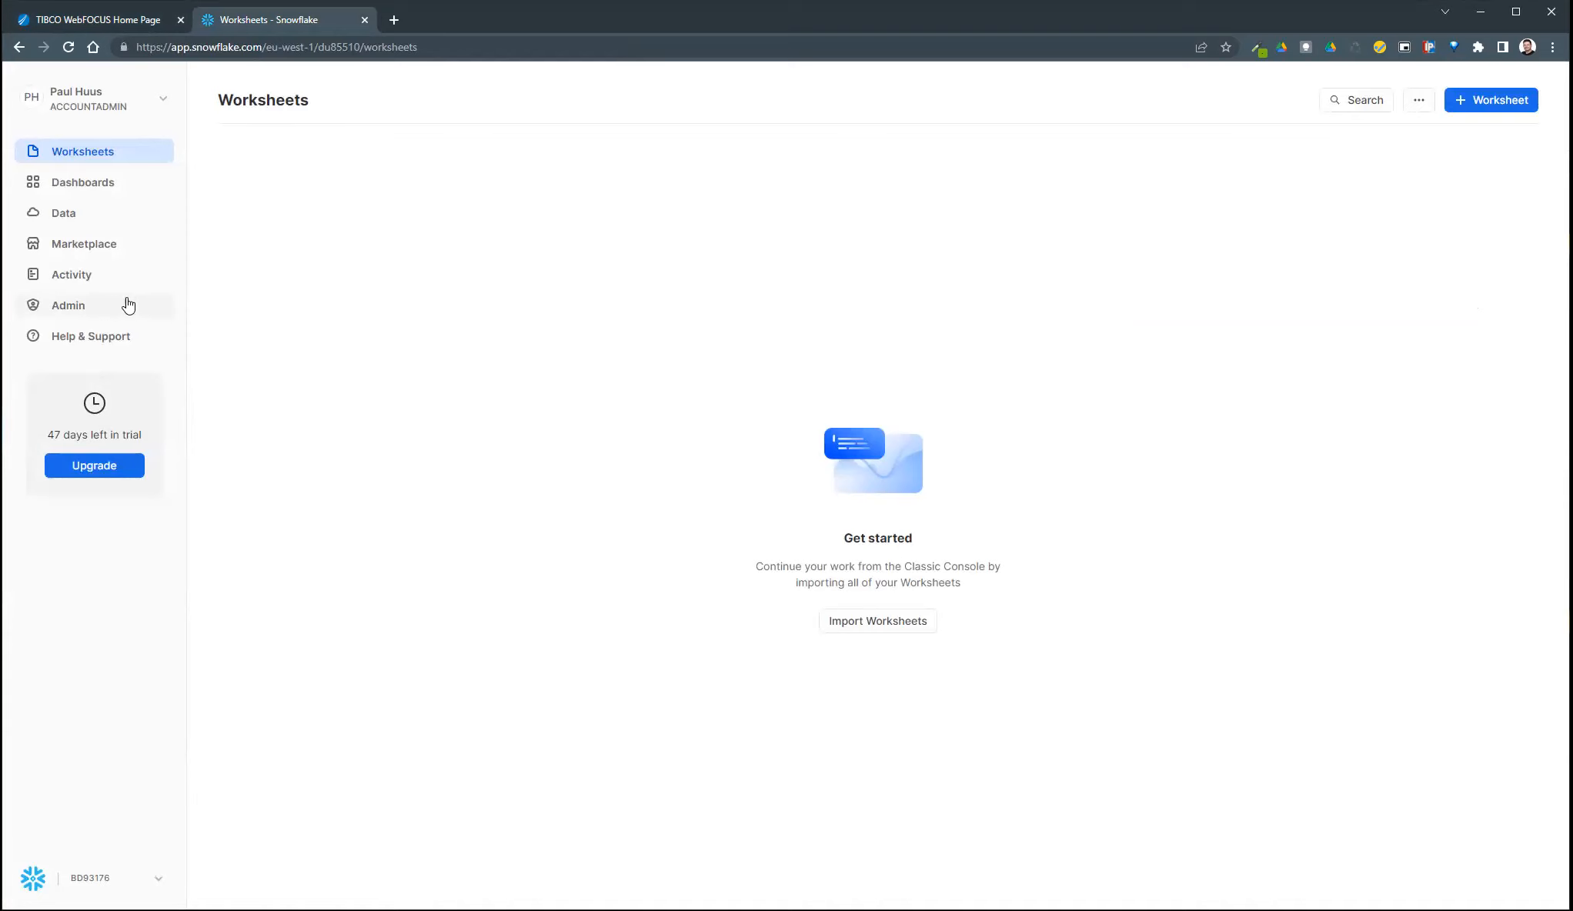
# View Snowflake's Admin Warehouses list showing the X-Small WEBFOCUS warehouse.
pyautogui.click(74, 308)
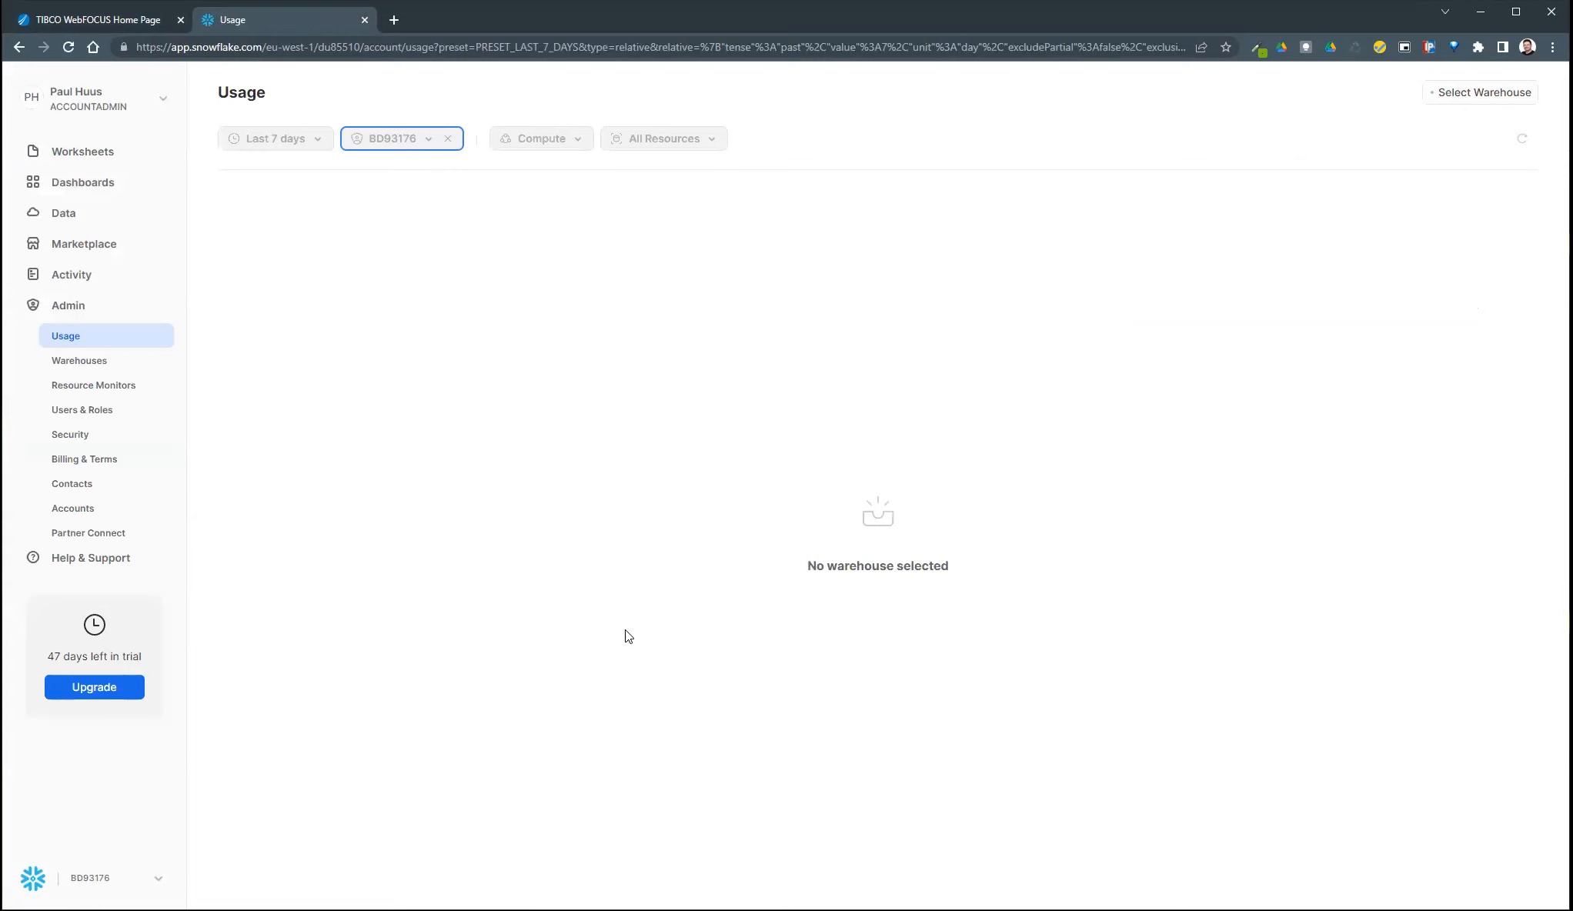
pyautogui.click(80, 360)
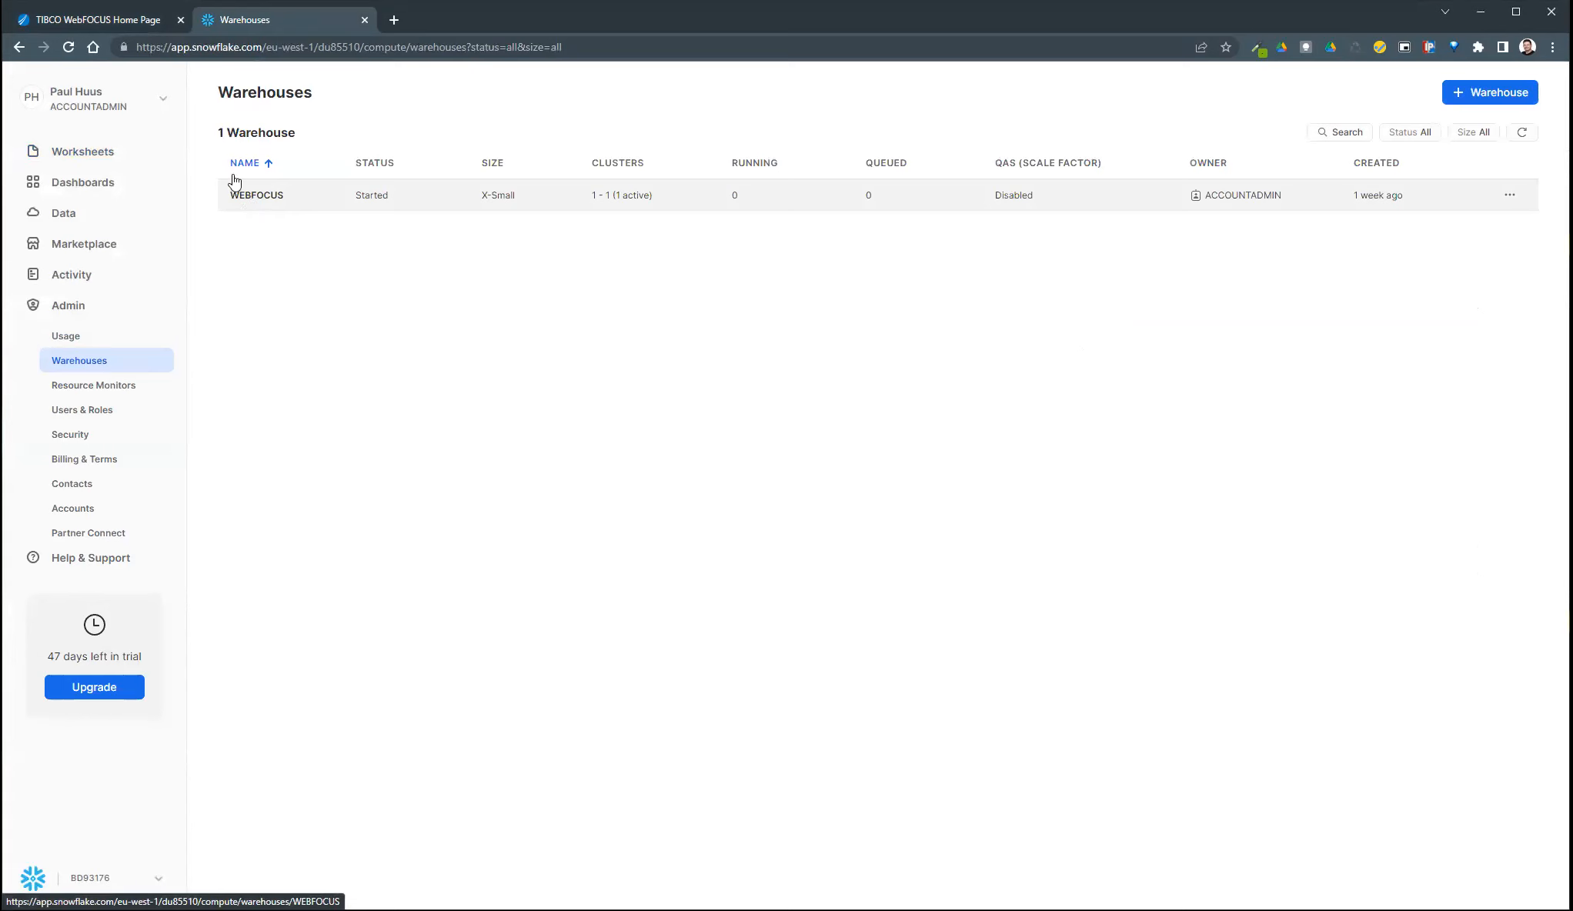
pyautogui.click(114, 18)
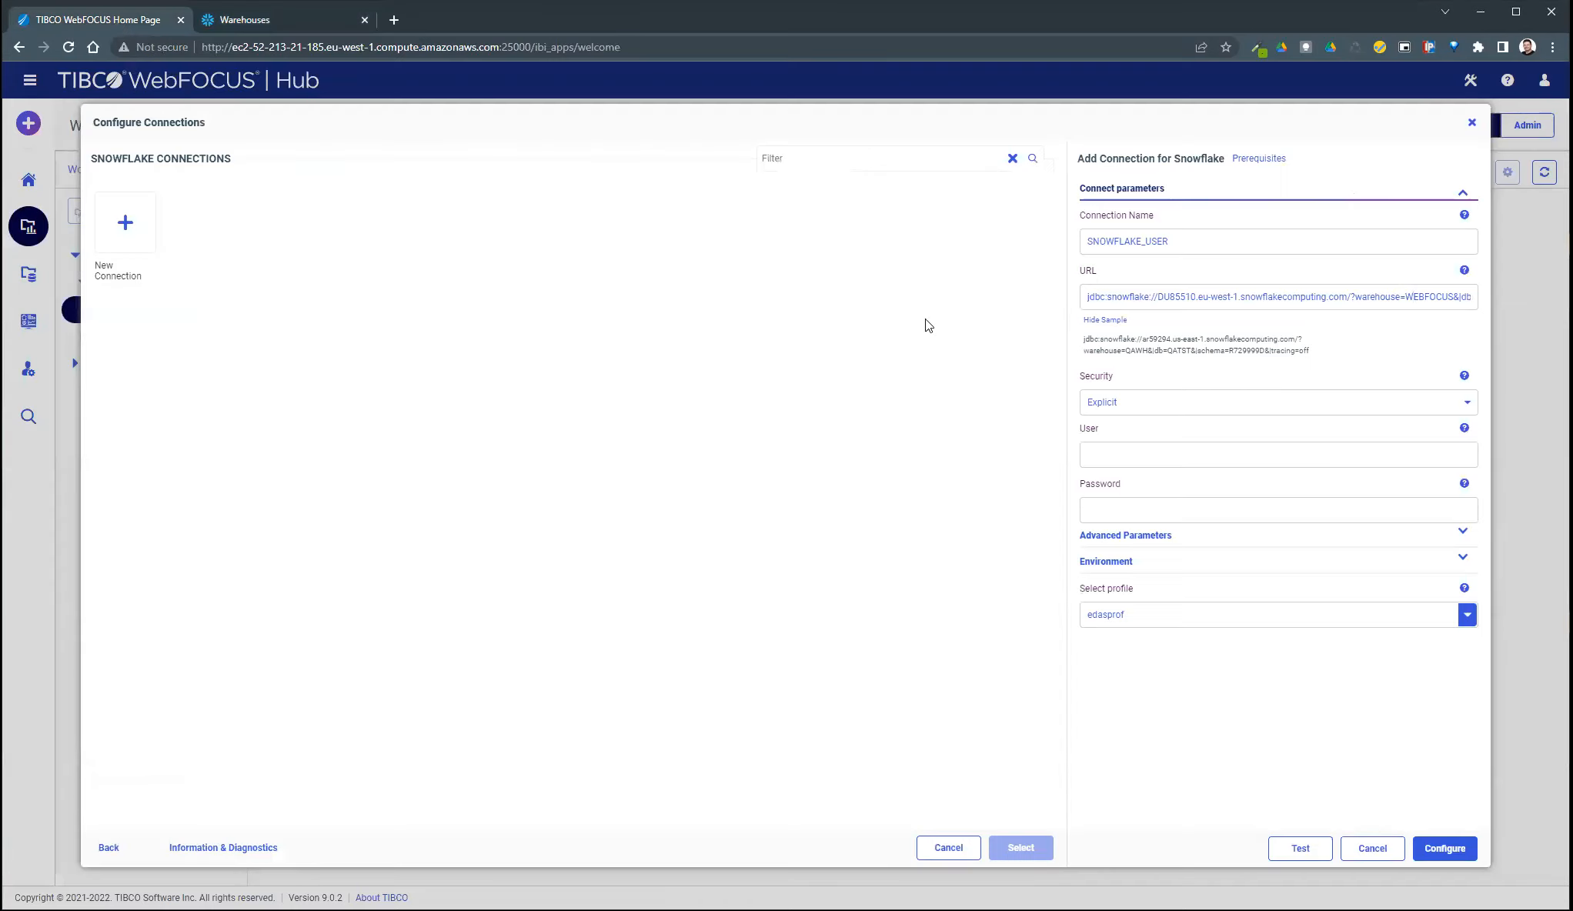
pyautogui.moveTo(1424, 305); pyautogui.dragTo(1534, 316)
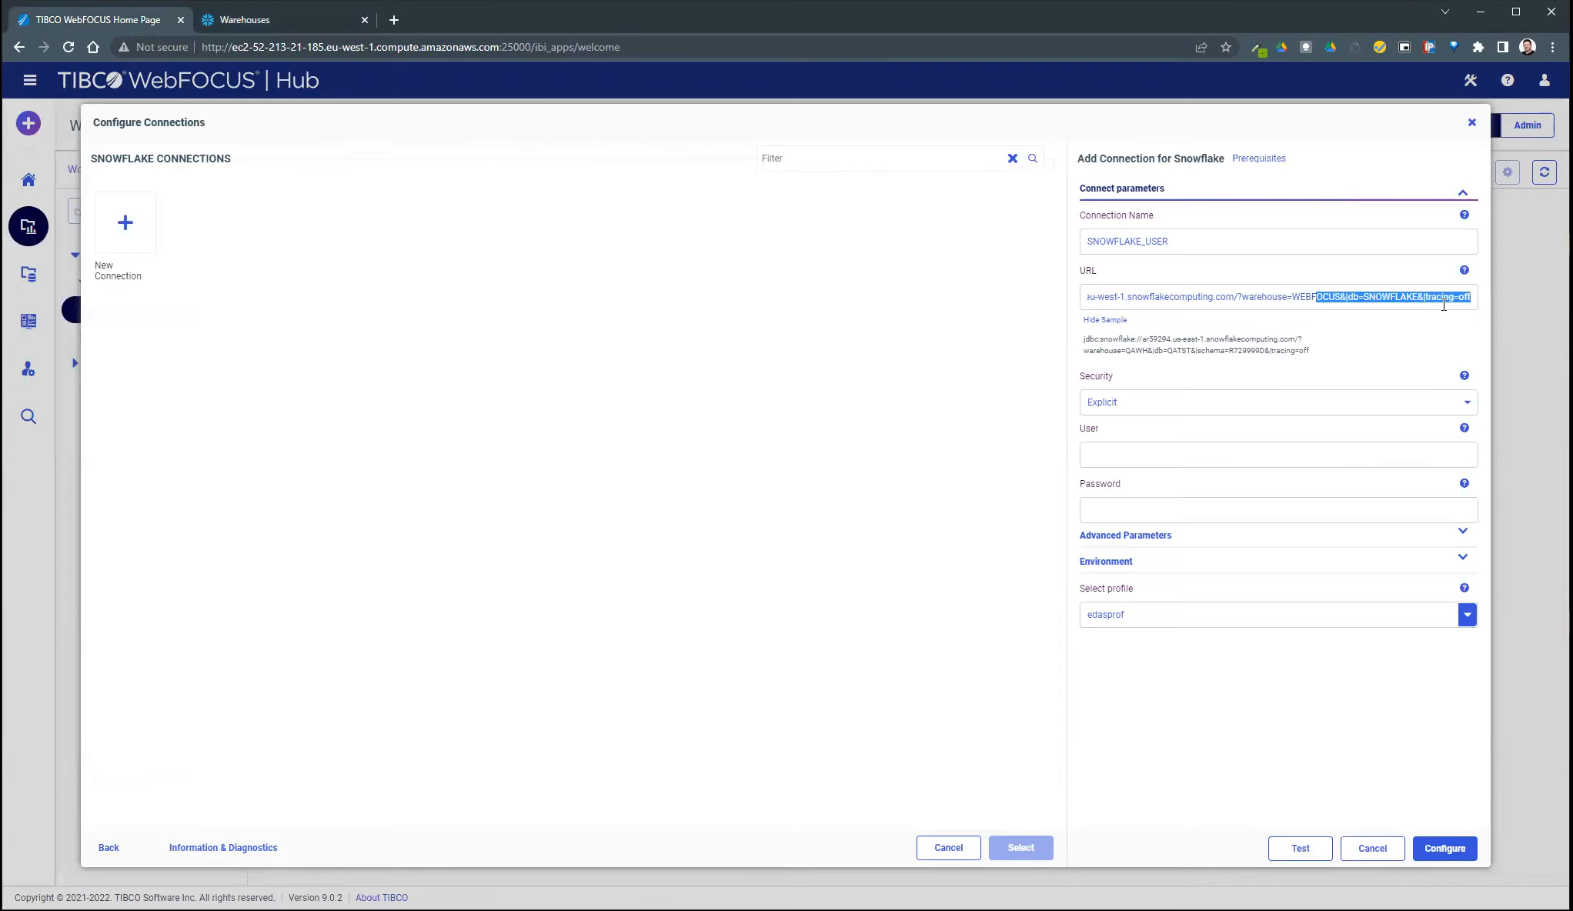
pyautogui.click(1385, 301)
pyautogui.doubleClick(1384, 301)
pyautogui.click(281, 12)
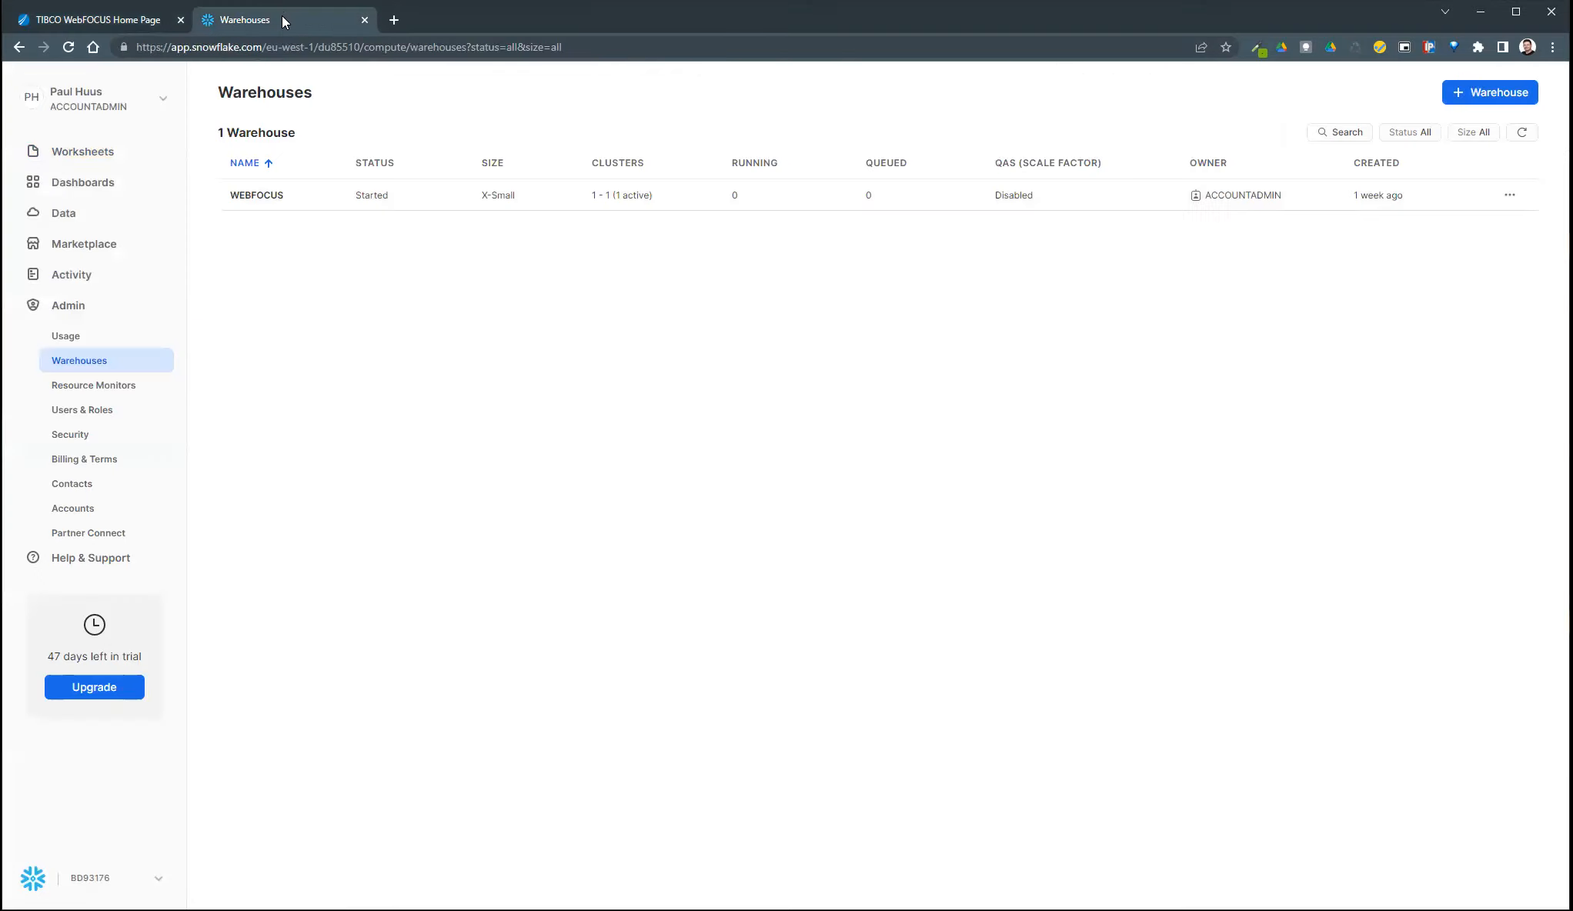
# Browse the Snowflake databases and copy the SNOWFLAKE_SAMPLE_DATA database name for the connection form.
pyautogui.click(93, 211)
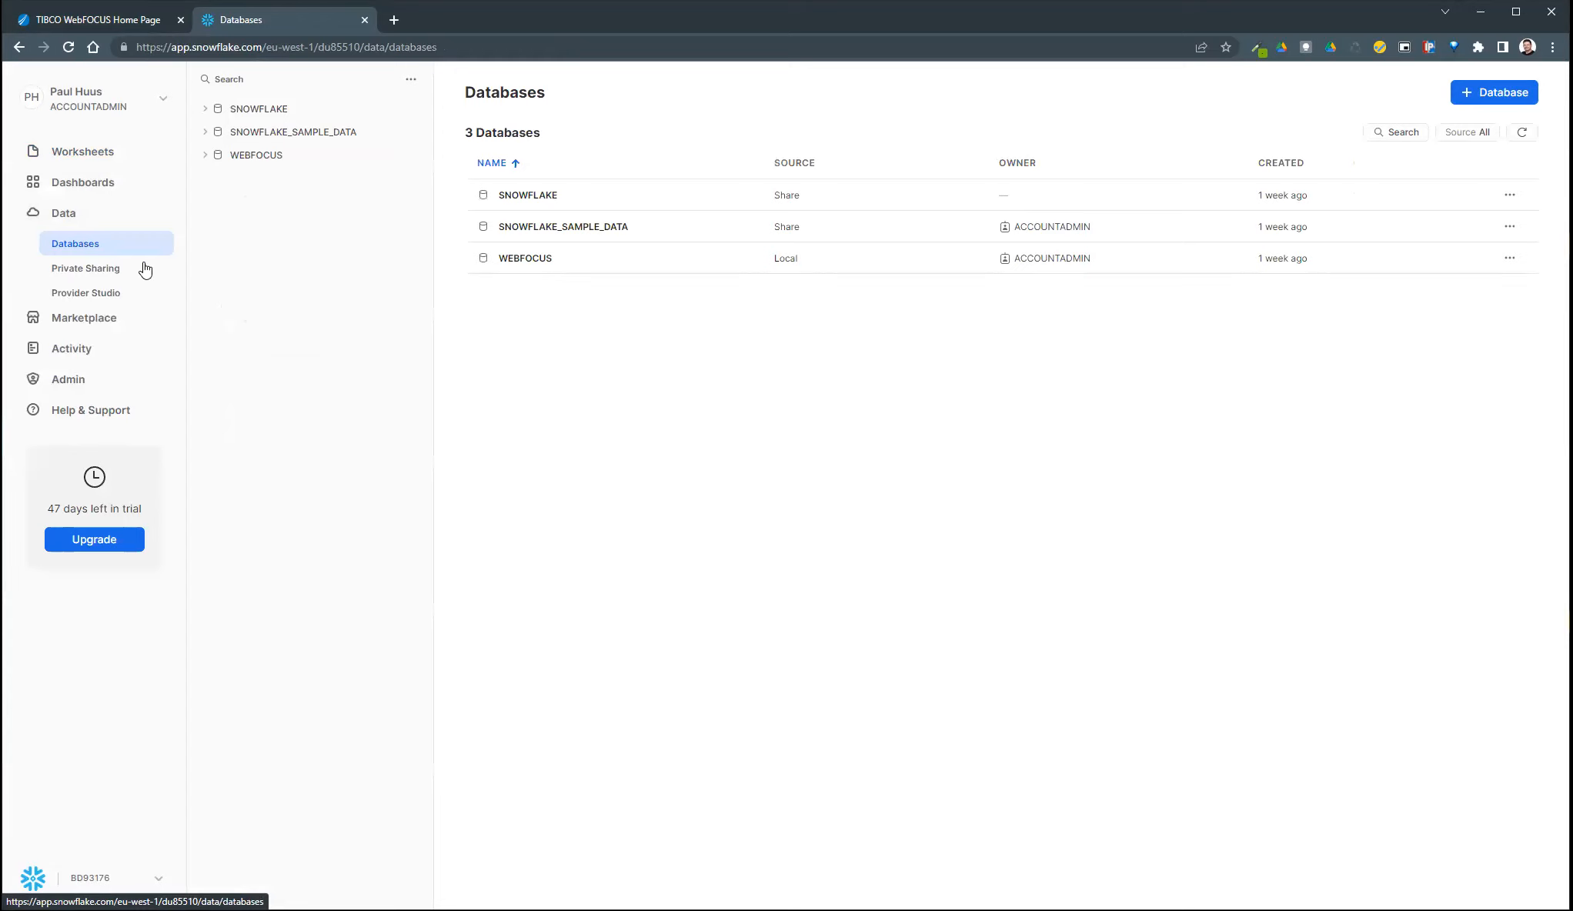
pyautogui.click(585, 202)
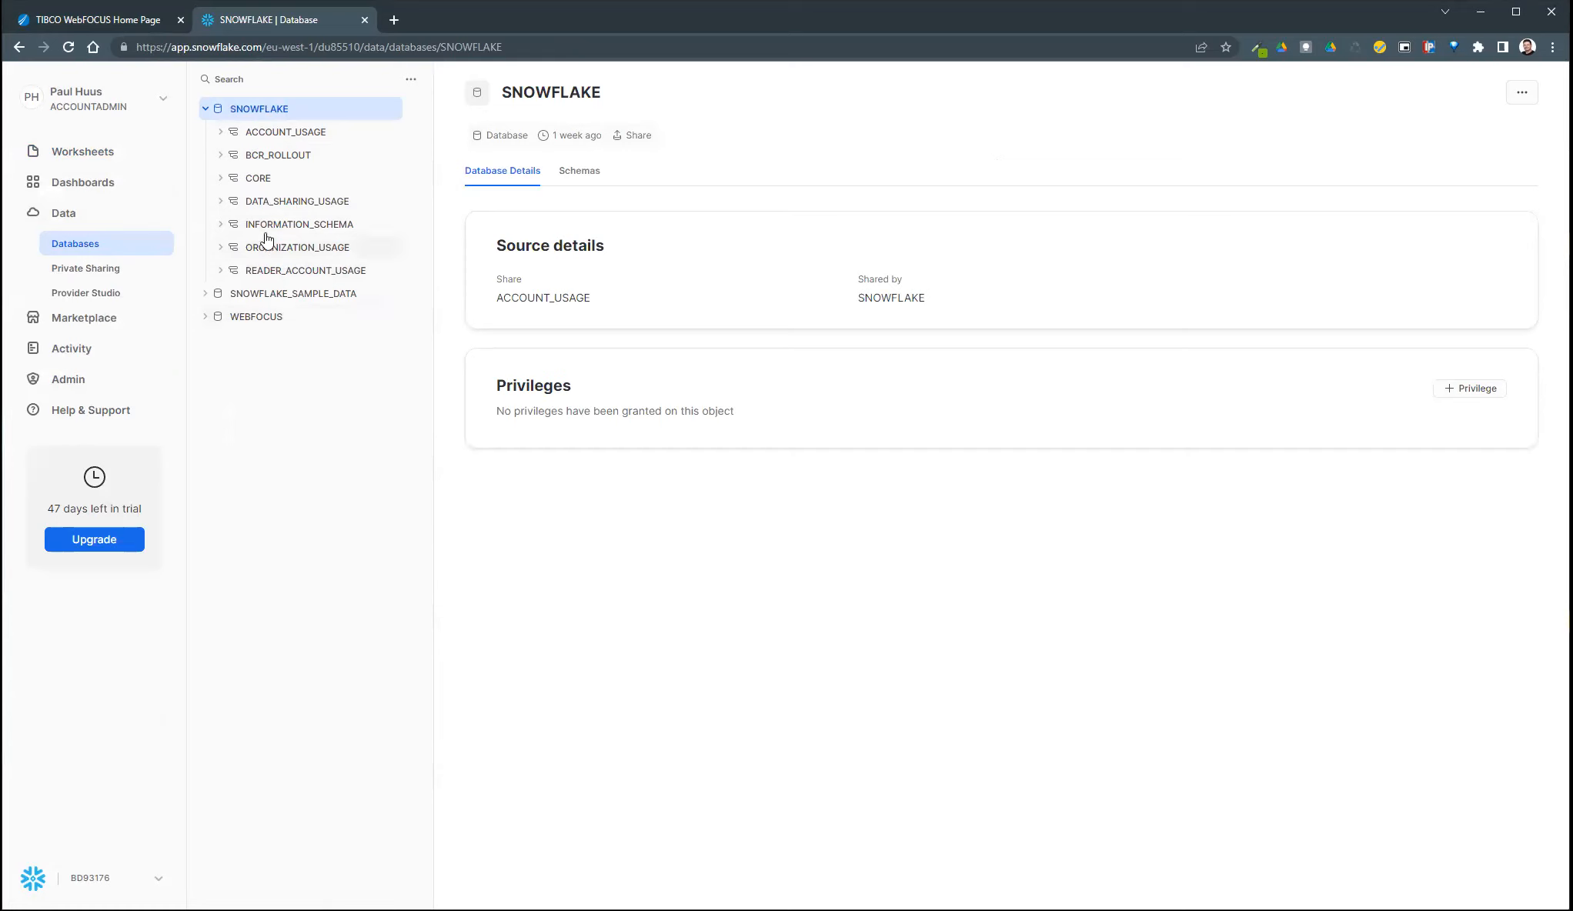
pyautogui.click(295, 139)
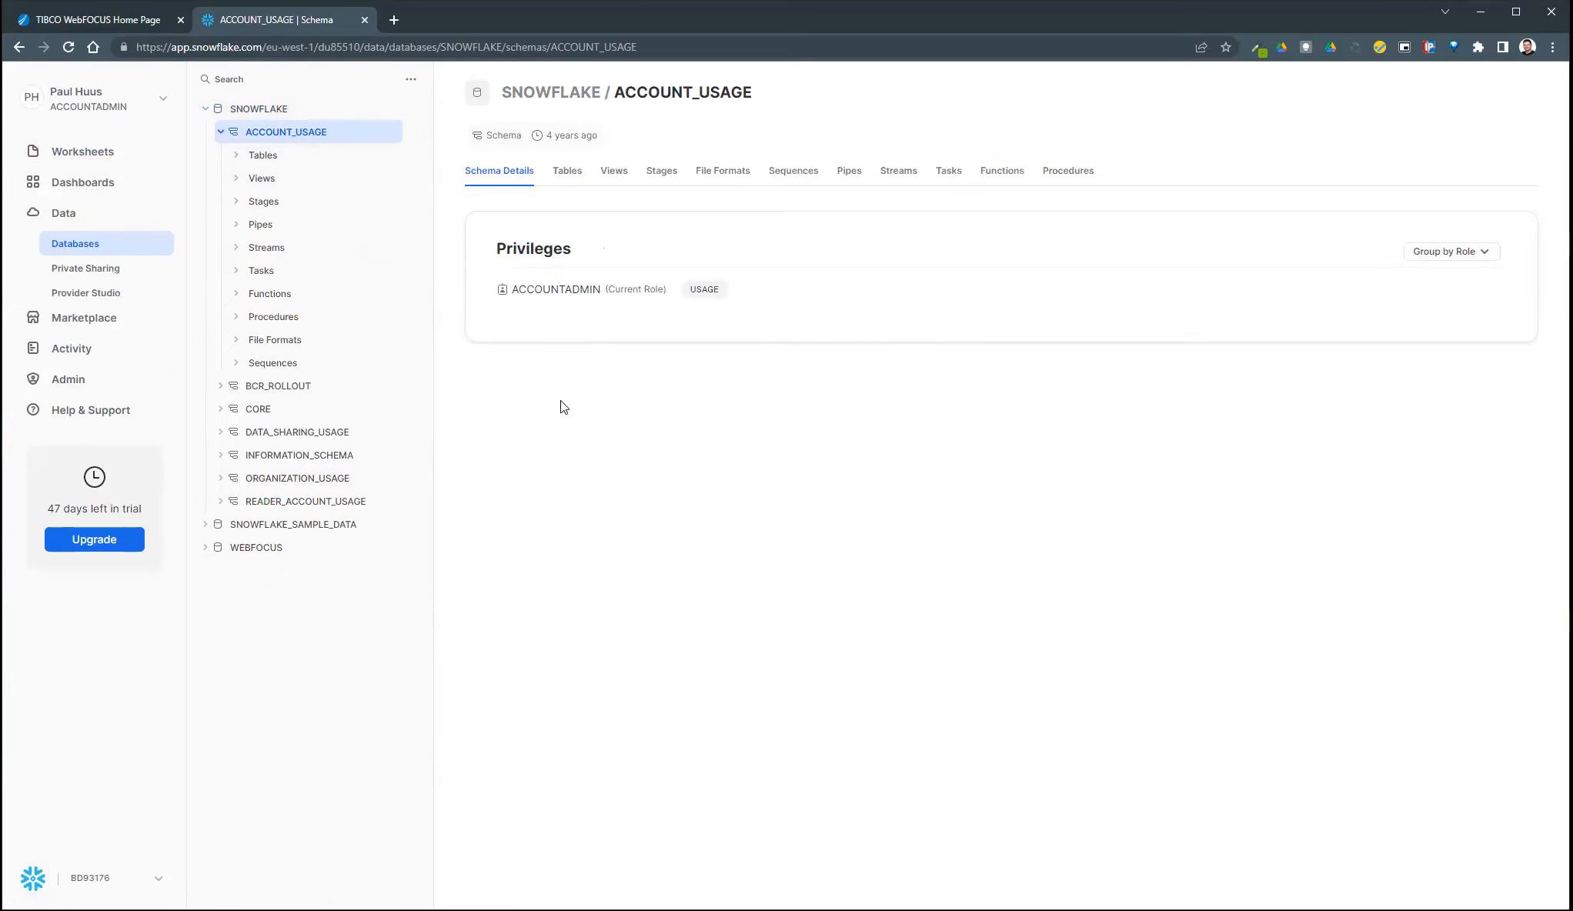
pyautogui.click(94, 23)
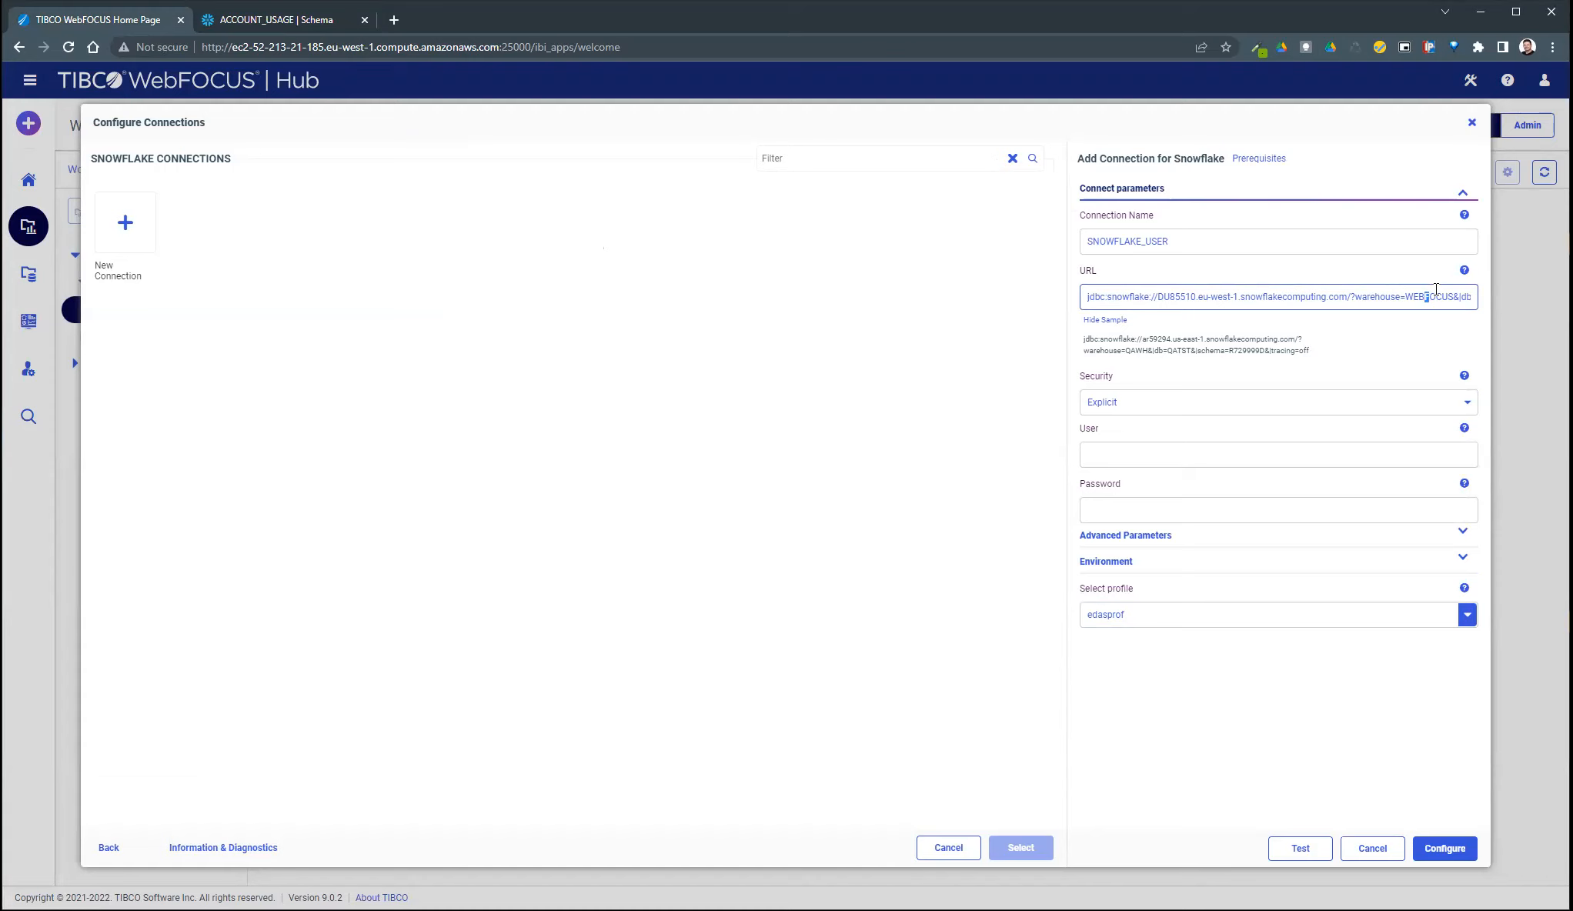
pyautogui.click(277, 19)
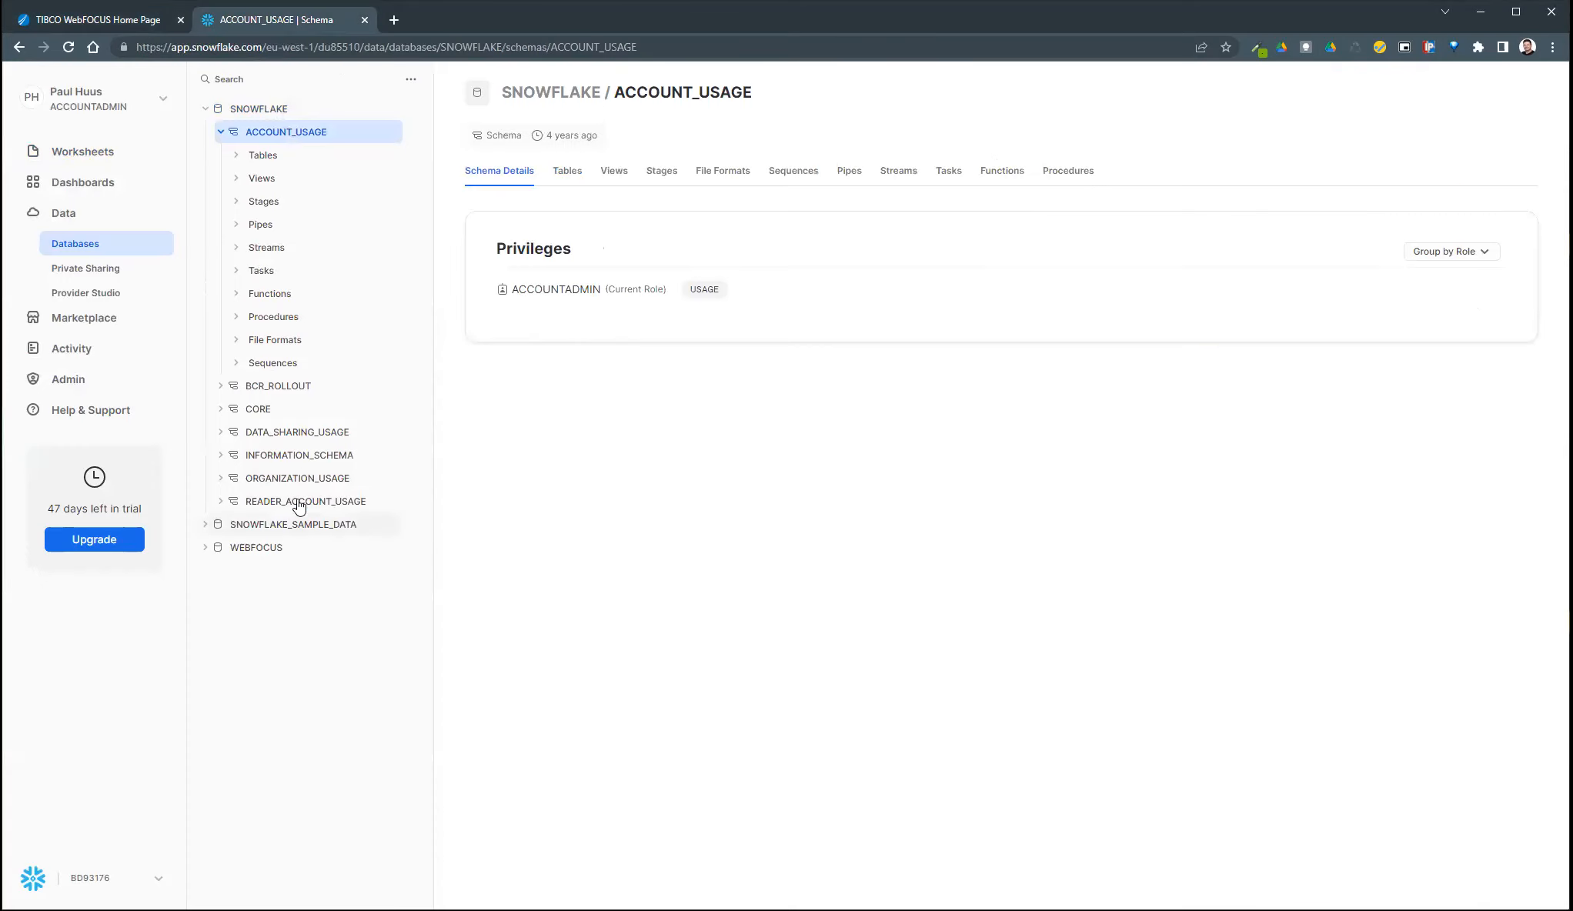
pyautogui.click(335, 528)
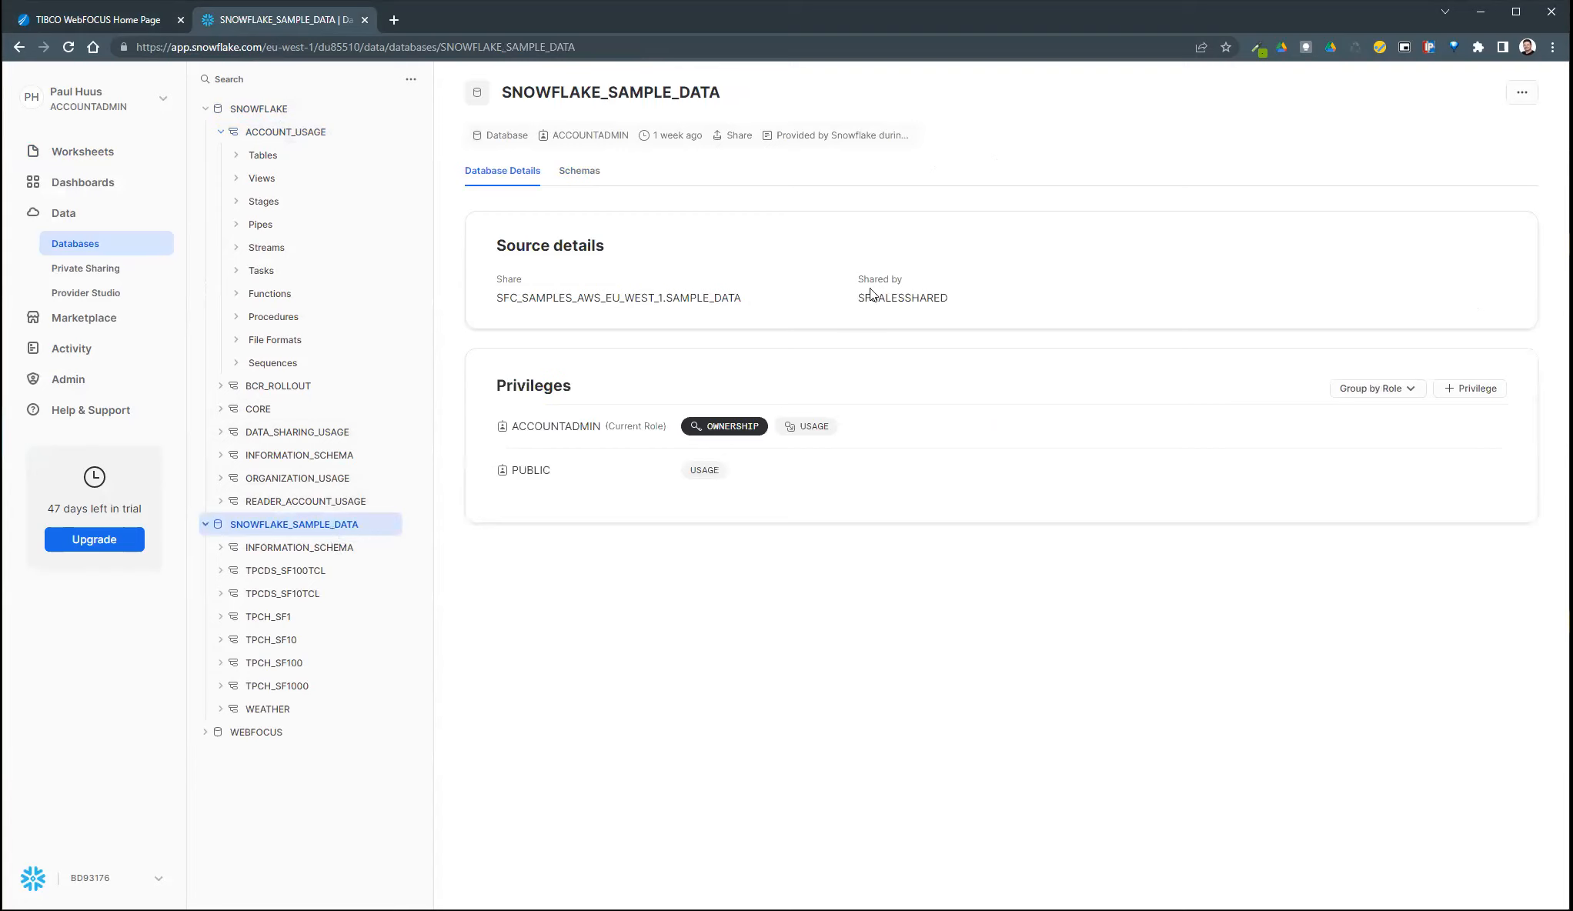
pyautogui.moveTo(740, 295); pyautogui.dragTo(666, 301)
pyautogui.moveTo(721, 91); pyautogui.dragTo(499, 92)
pyautogui.hotkey('ctrl', 'c')
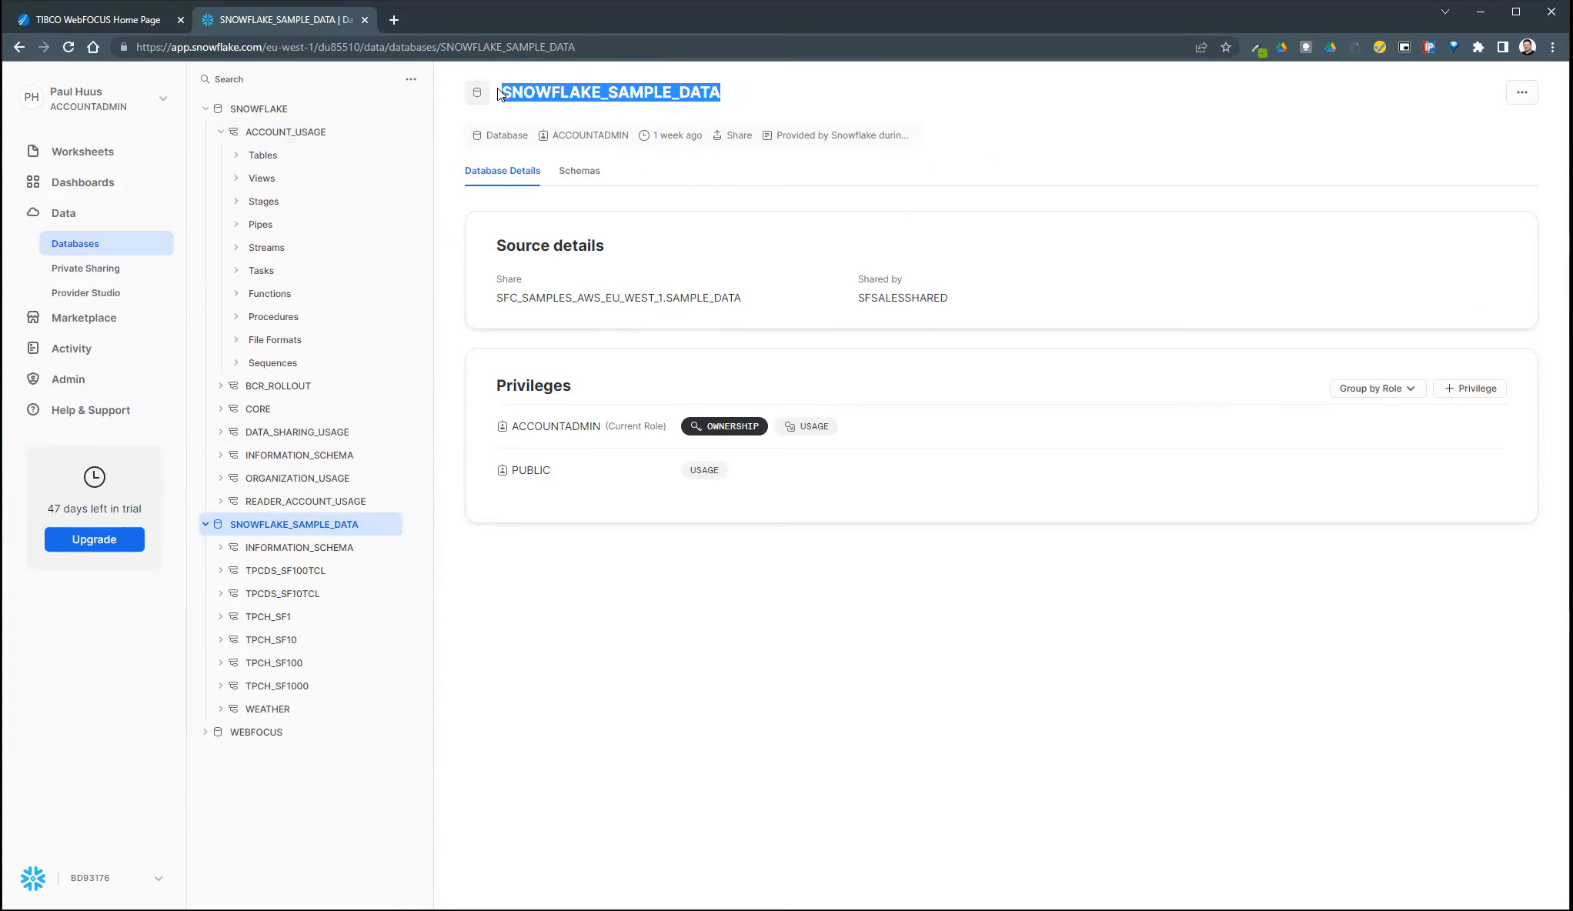
pyautogui.click(130, 19)
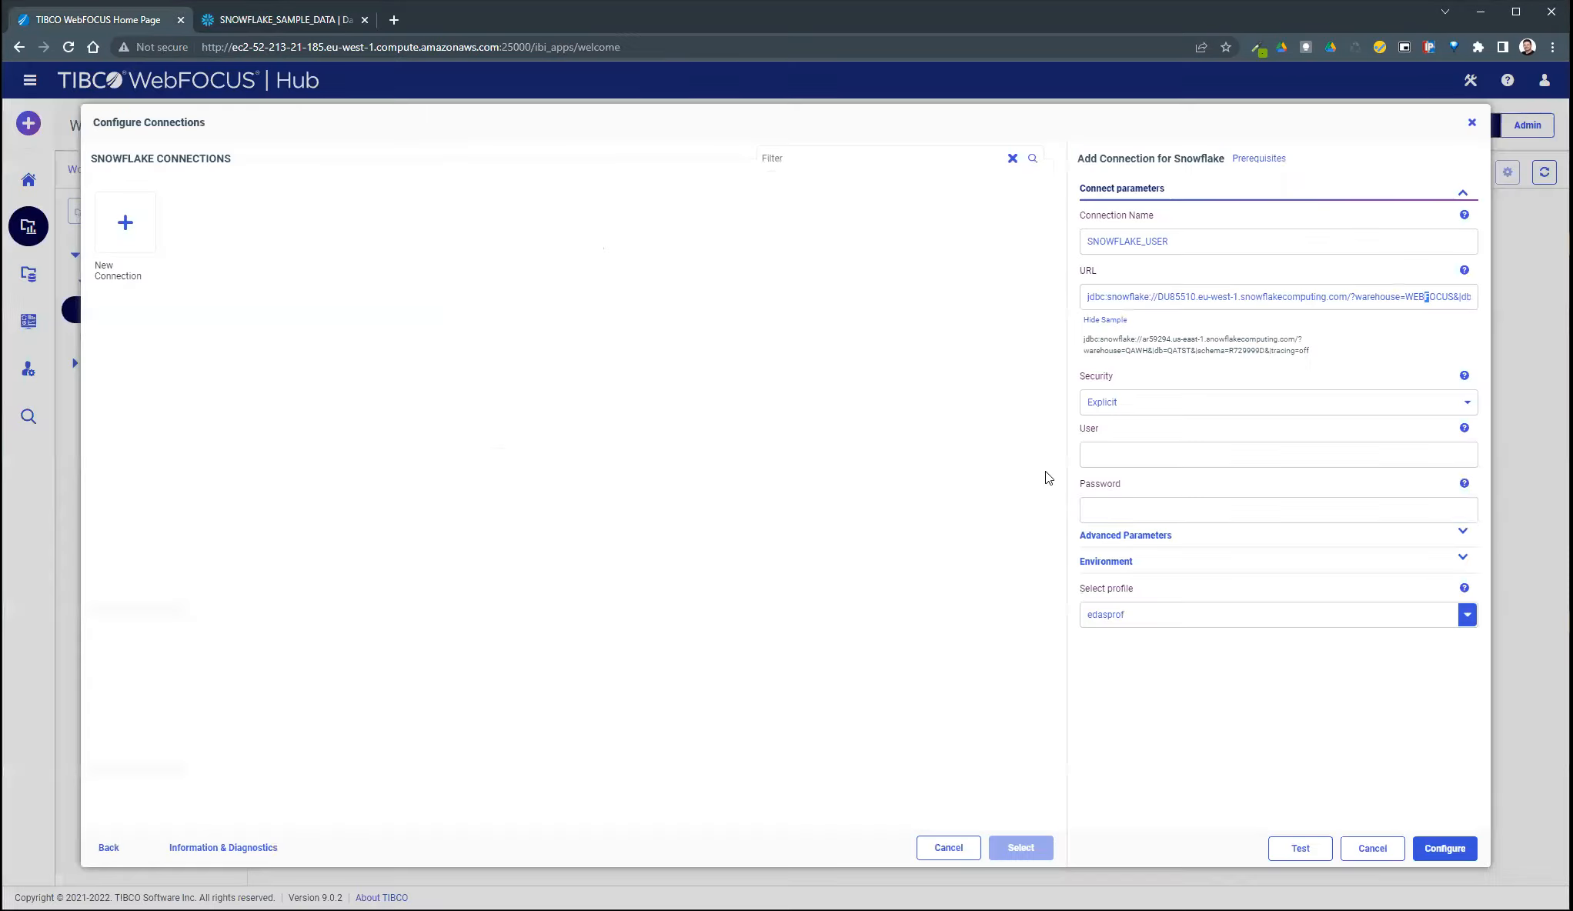
# Change the URL database to SNOWFLAKE_SAMPLE_DATA and append &tracing=off.
pyautogui.doubleClick(1425, 296)
pyautogui.moveTo(1437, 300); pyautogui.dragTo(1325, 297)
pyautogui.press('End')
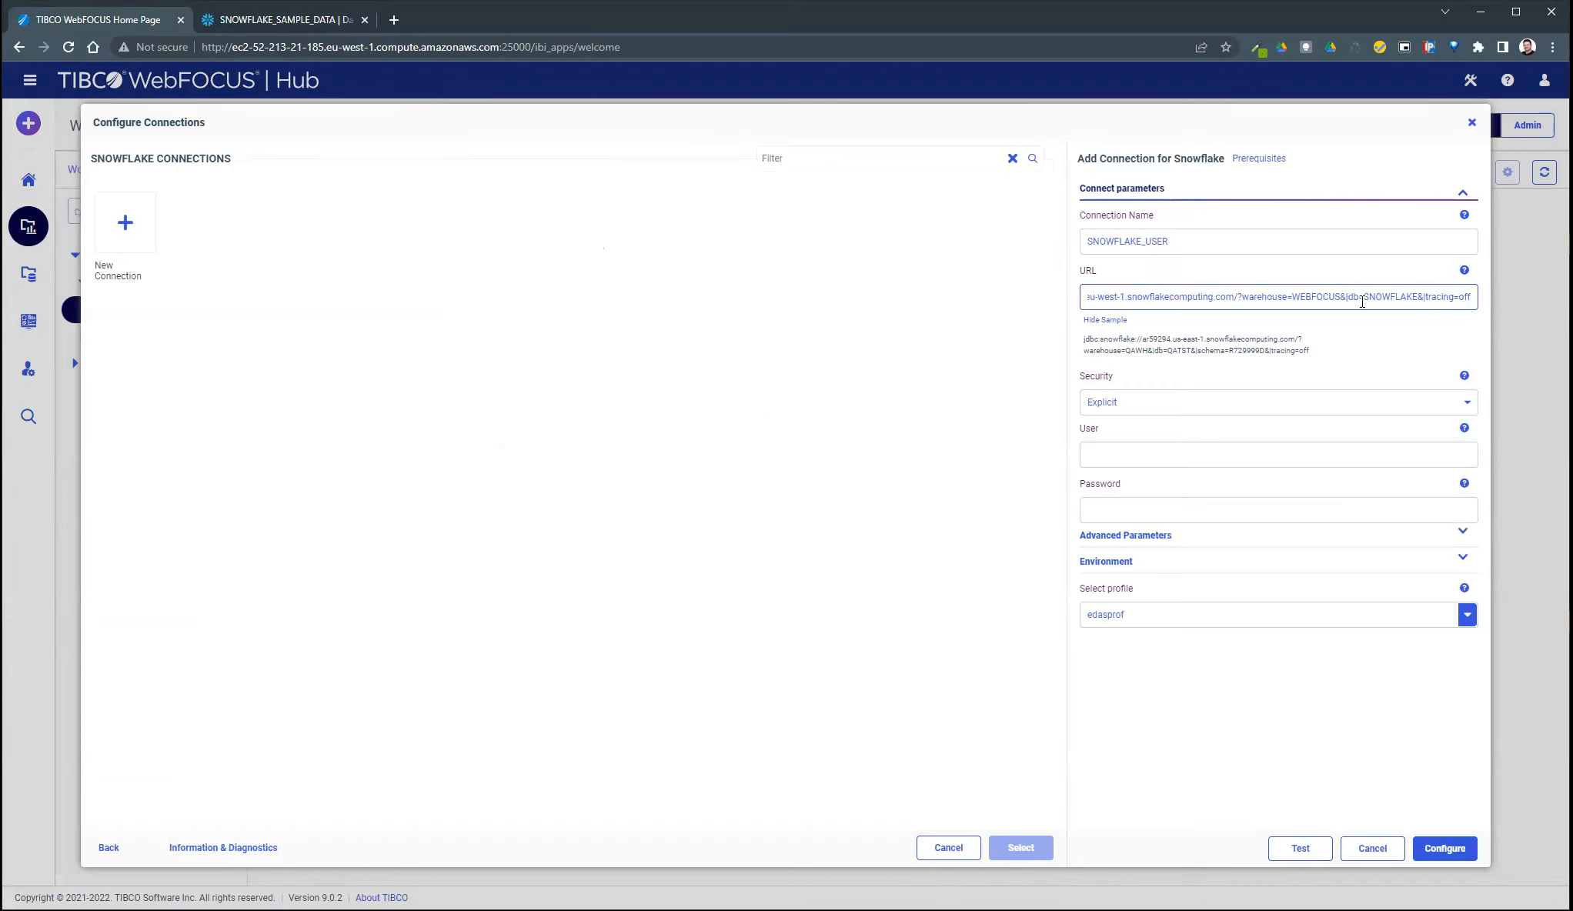
pyautogui.doubleClick(1413, 297)
pyautogui.hotkey('ctrl', 'v')
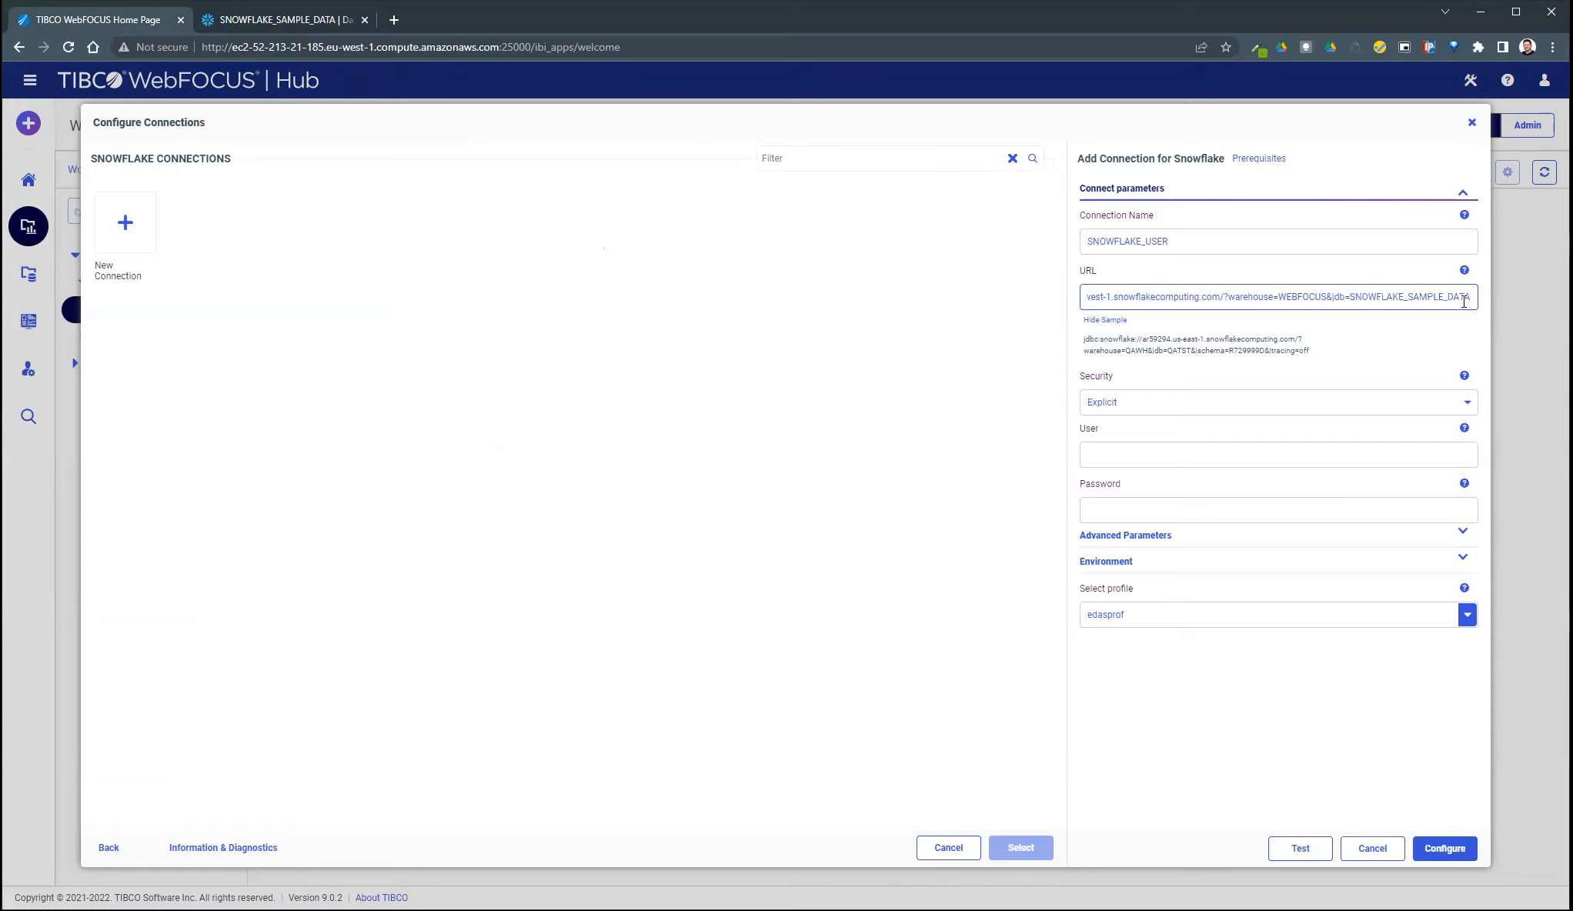
pyautogui.write('&tracing')
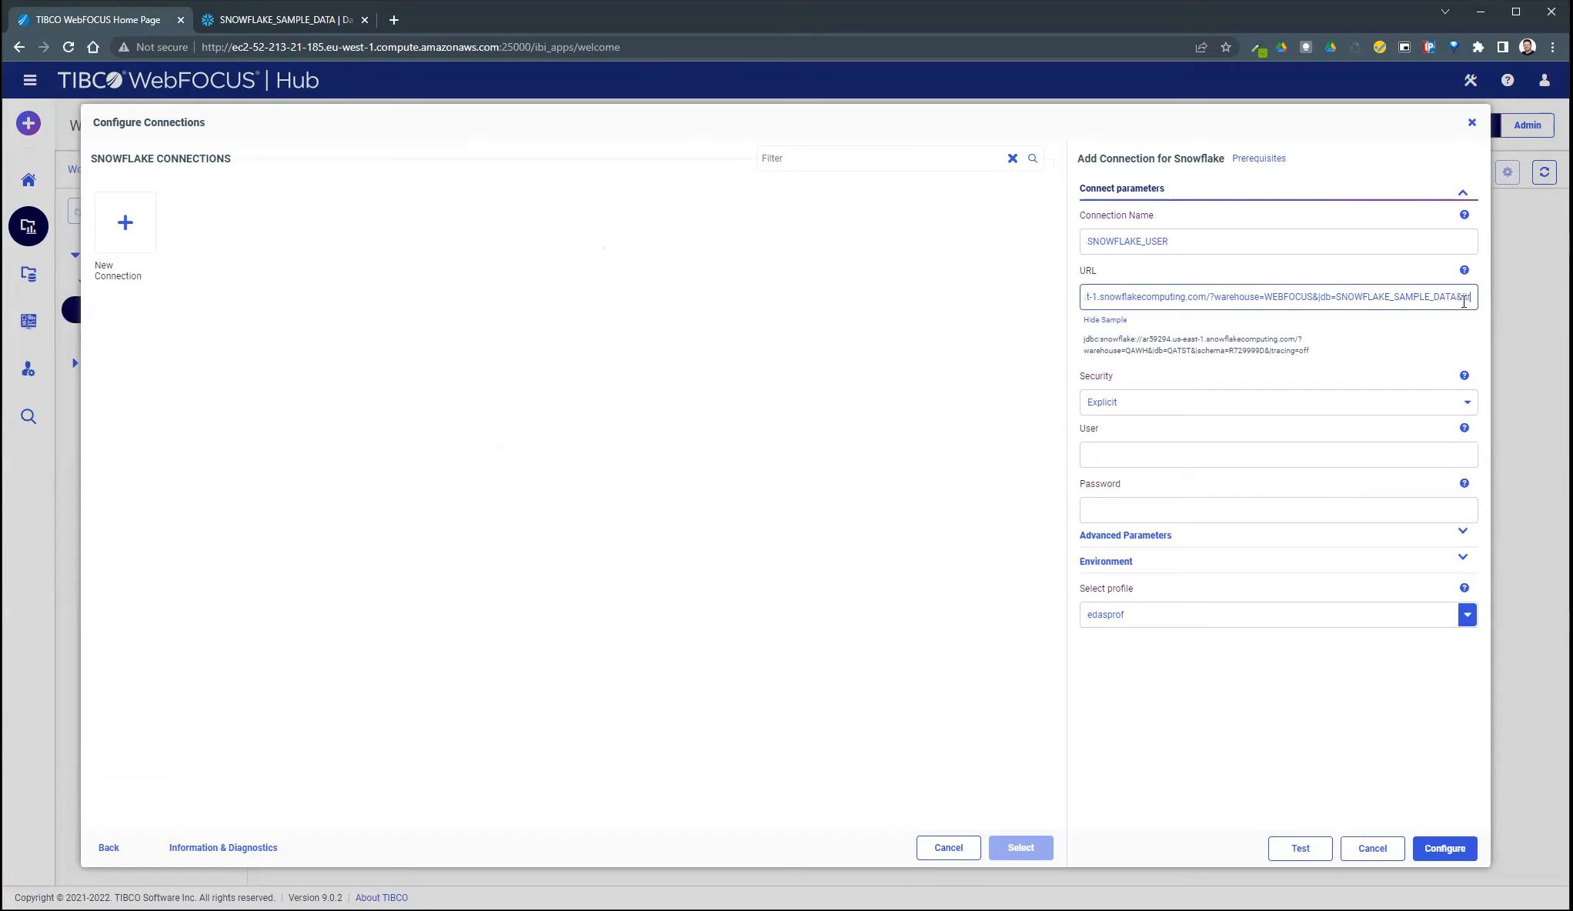
pyautogui.write('=offWEBFOCUS')
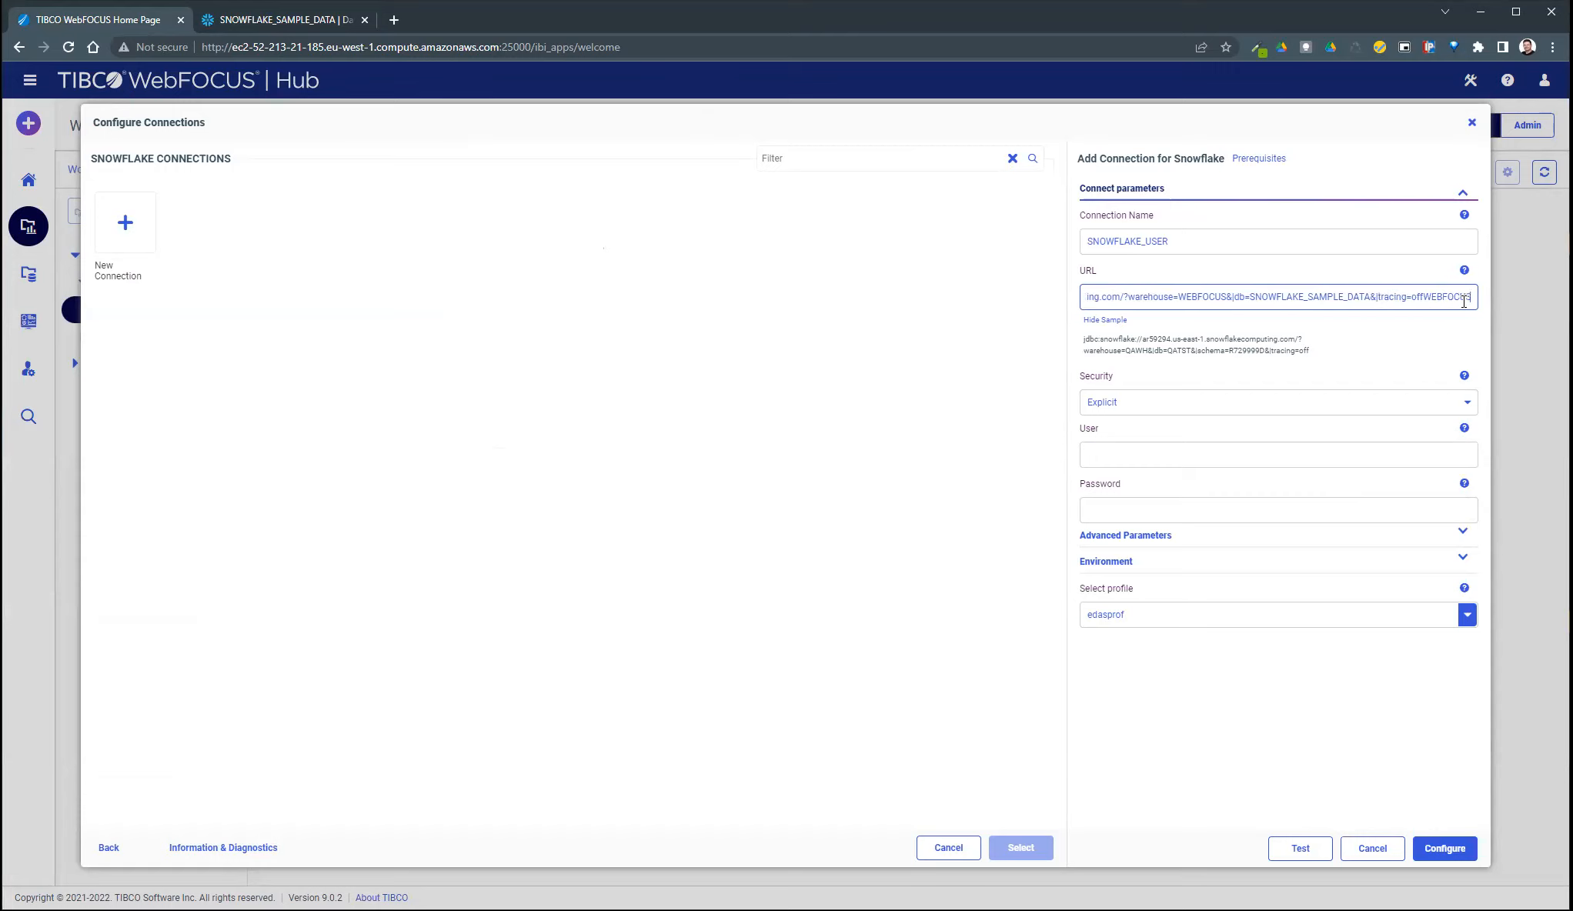
pyautogui.press('BackSpace')
pyautogui.press('BackSpace')
pyautogui.press('BackSpace')
pyautogui.press('BackSpace')
pyautogui.press('BackSpace')
pyautogui.press('BackSpace')
pyautogui.press('BackSpace')
pyautogui.press('BackSpace')
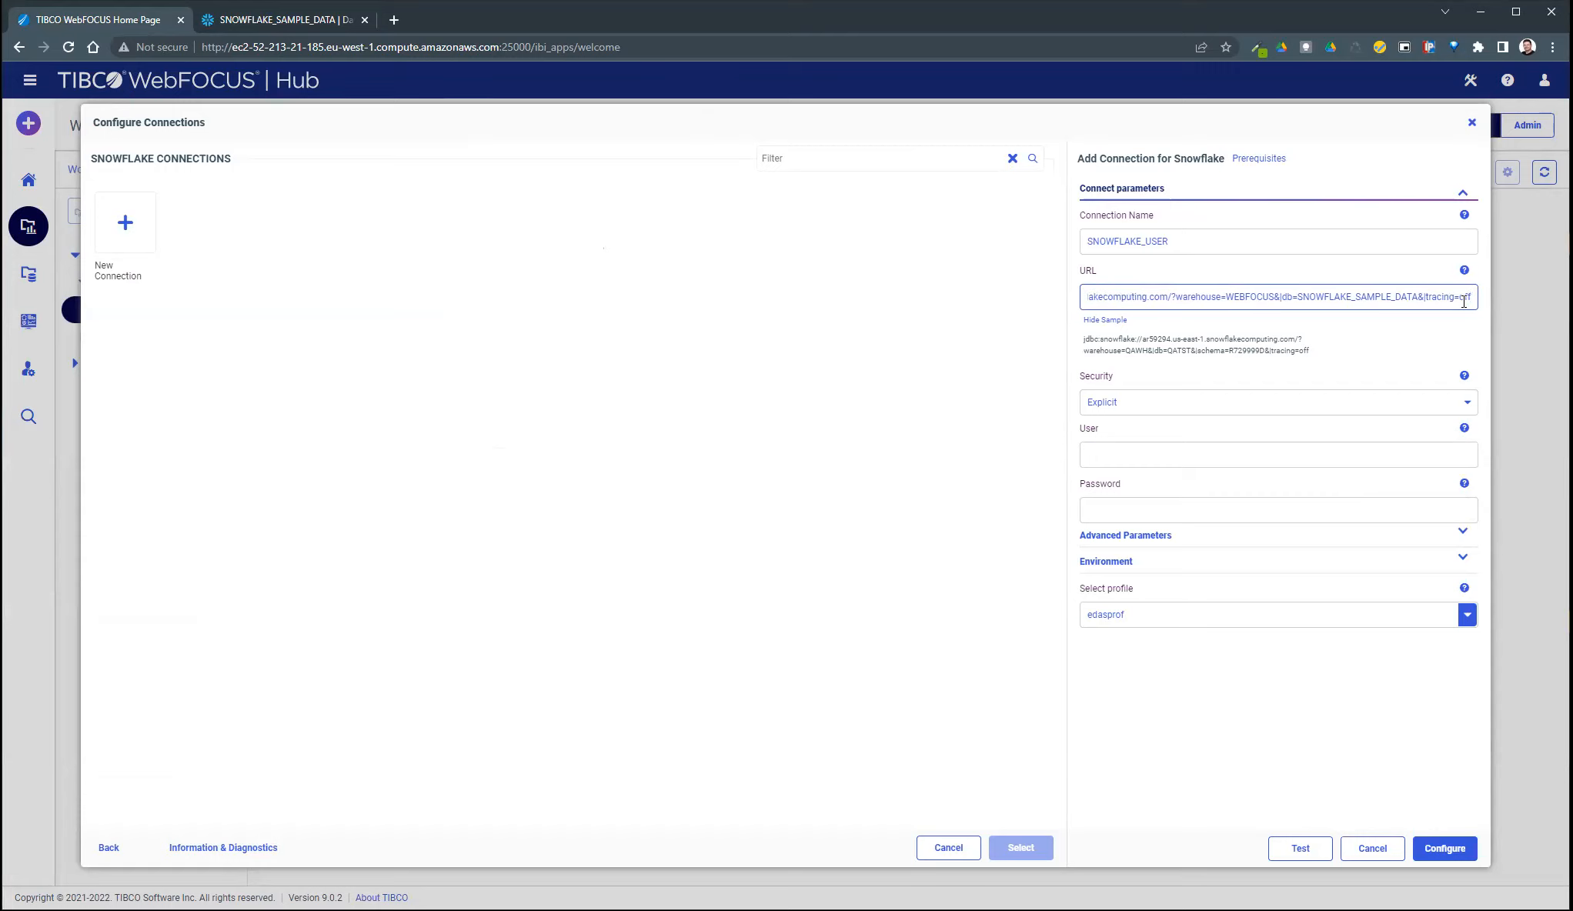
# Review the full JDBC URL parameters for the connection.
pyautogui.moveTo(1174, 298); pyautogui.dragTo(1038, 298)
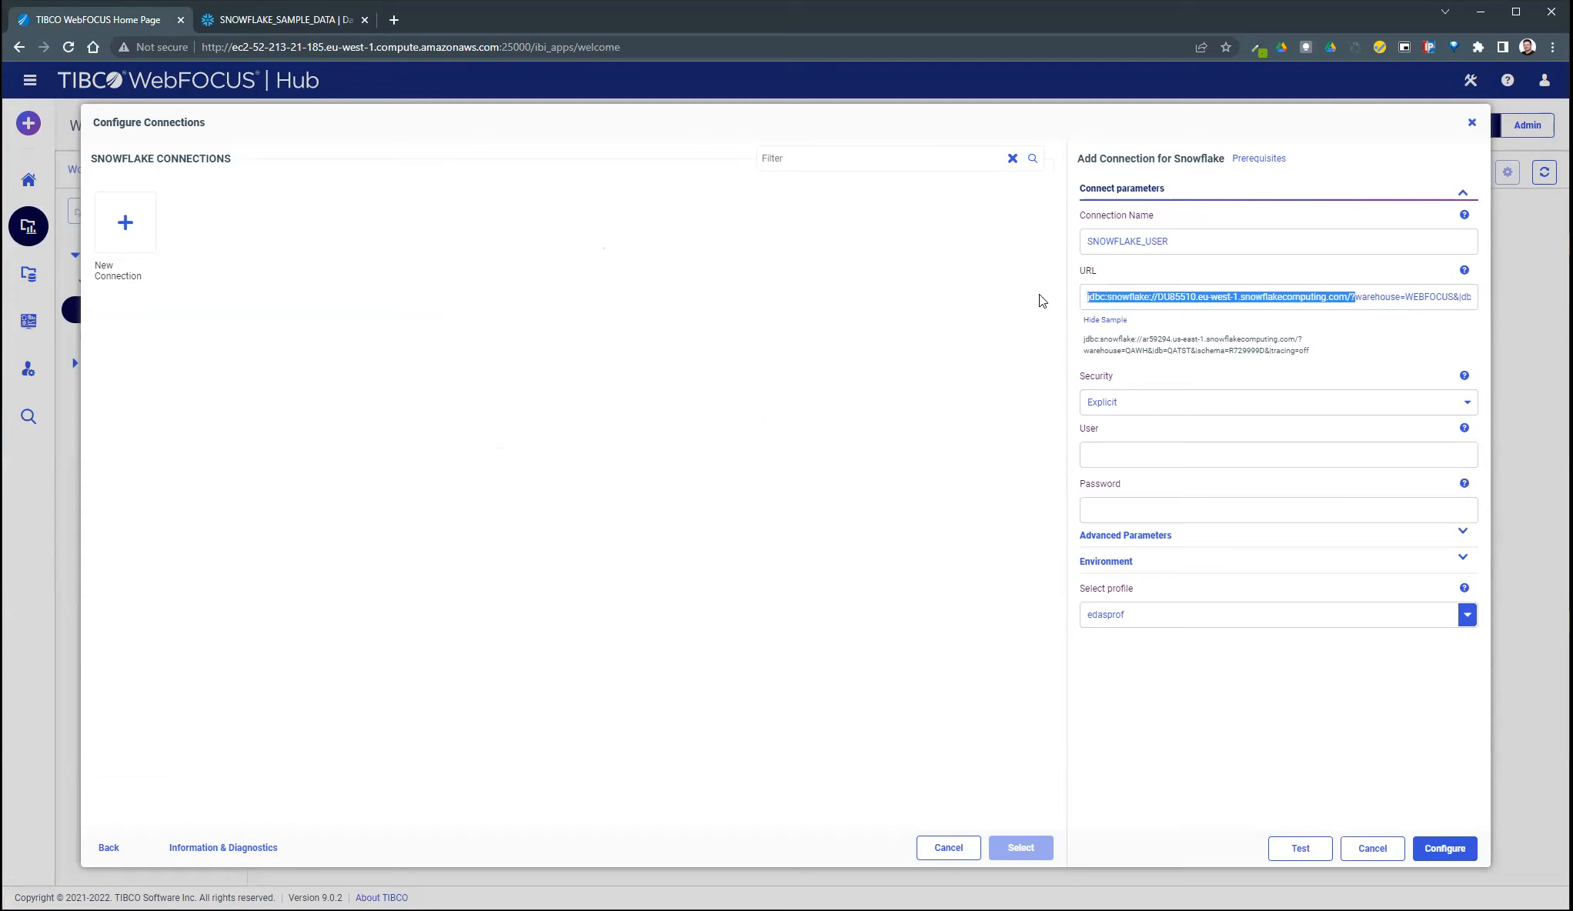
pyautogui.click(1182, 297)
pyautogui.doubleClick(1415, 296)
pyautogui.press('Right')
pyautogui.press('Right')
pyautogui.press('Right')
pyautogui.press('Right')
pyautogui.press('Right')
pyautogui.press('Right')
pyautogui.press('Right')
pyautogui.press('Right')
pyautogui.press('Right')
pyautogui.press('Right')
pyautogui.press('Right')
pyautogui.press('Right')
pyautogui.press('Right')
pyautogui.press('Right')
pyautogui.press('Right')
pyautogui.press('Right')
pyautogui.press('Right')
pyautogui.press('Right')
pyautogui.press('Right')
pyautogui.press('Right')
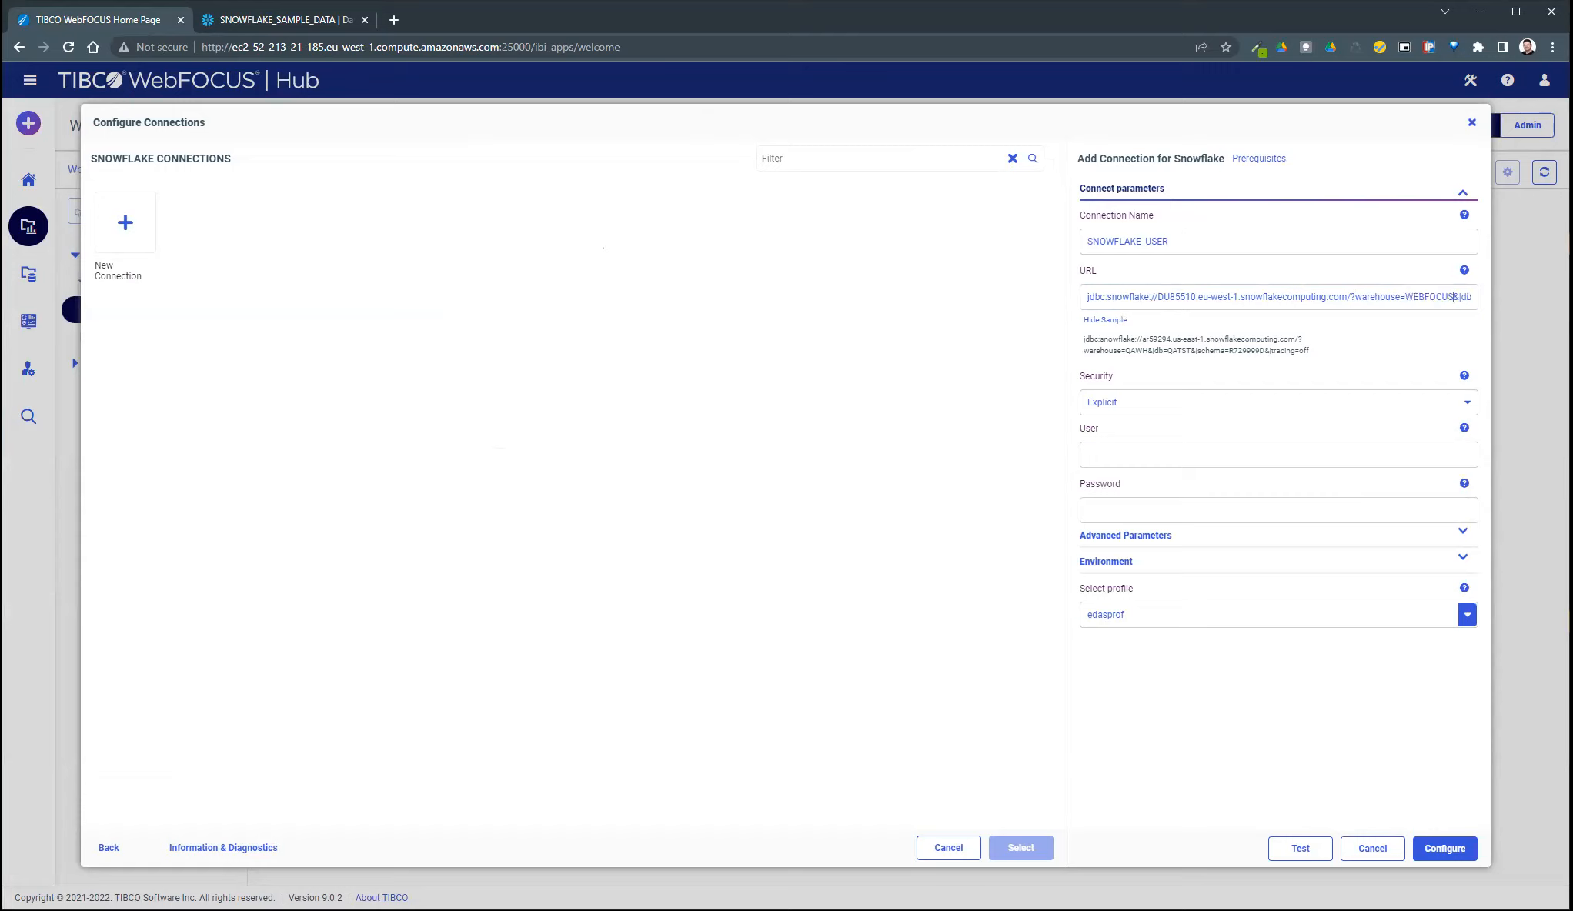
pyautogui.press('Right')
pyautogui.press('Right')
pyautogui.press('Right')
pyautogui.press('Right')
pyautogui.press('Right')
pyautogui.press('Right')
pyautogui.press('Right')
pyautogui.press('Right')
pyautogui.press('Right')
pyautogui.press('Right')
pyautogui.press('Right')
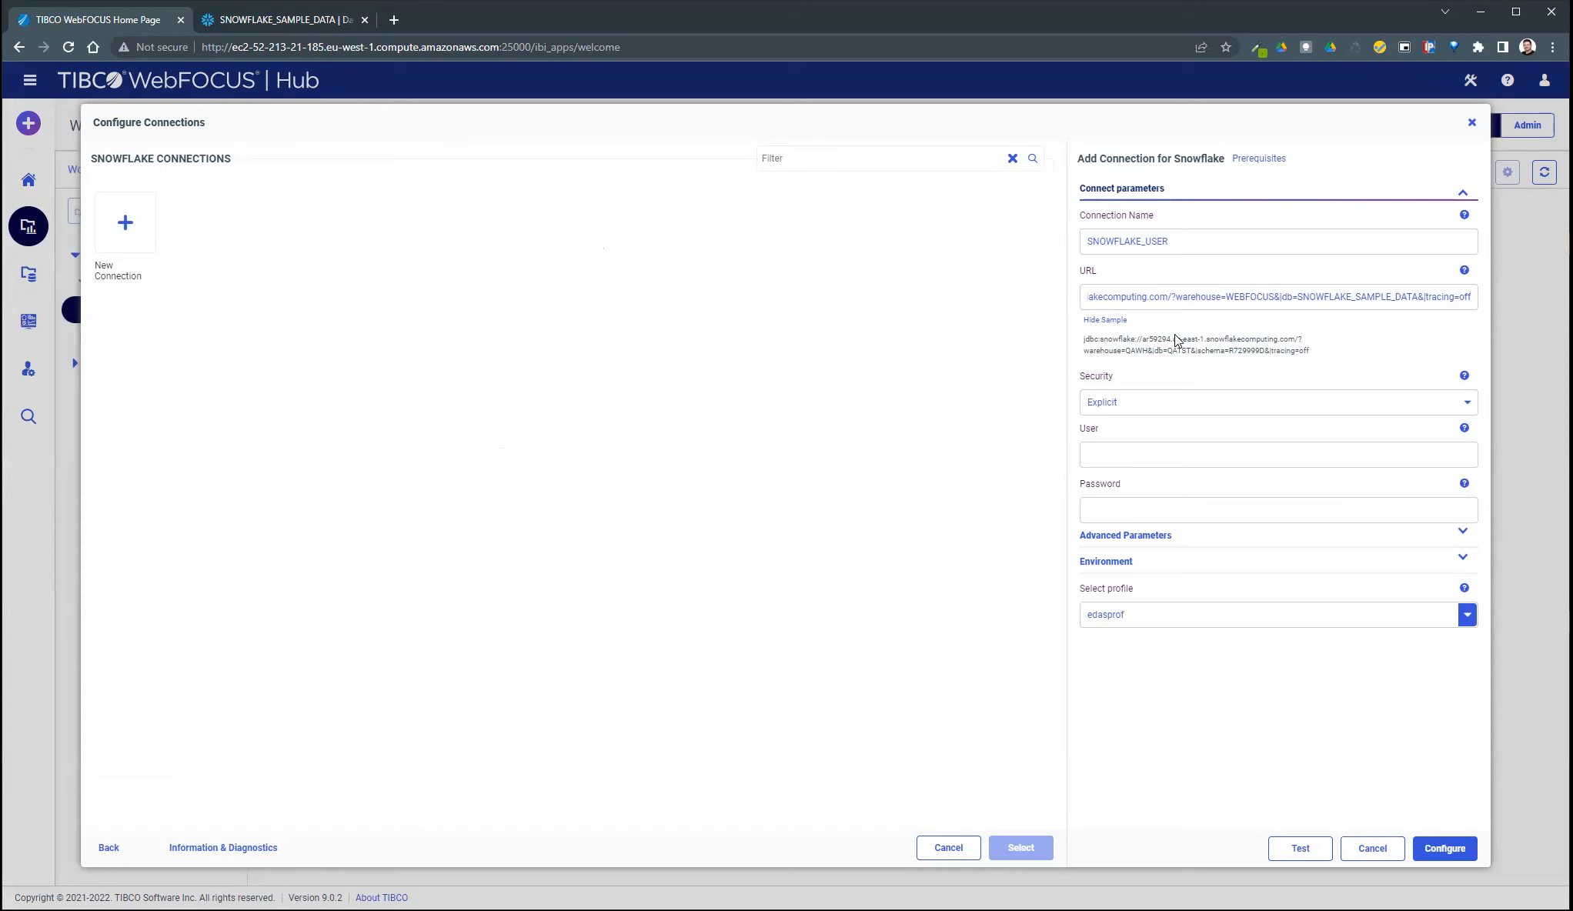
pyautogui.click(1203, 240)
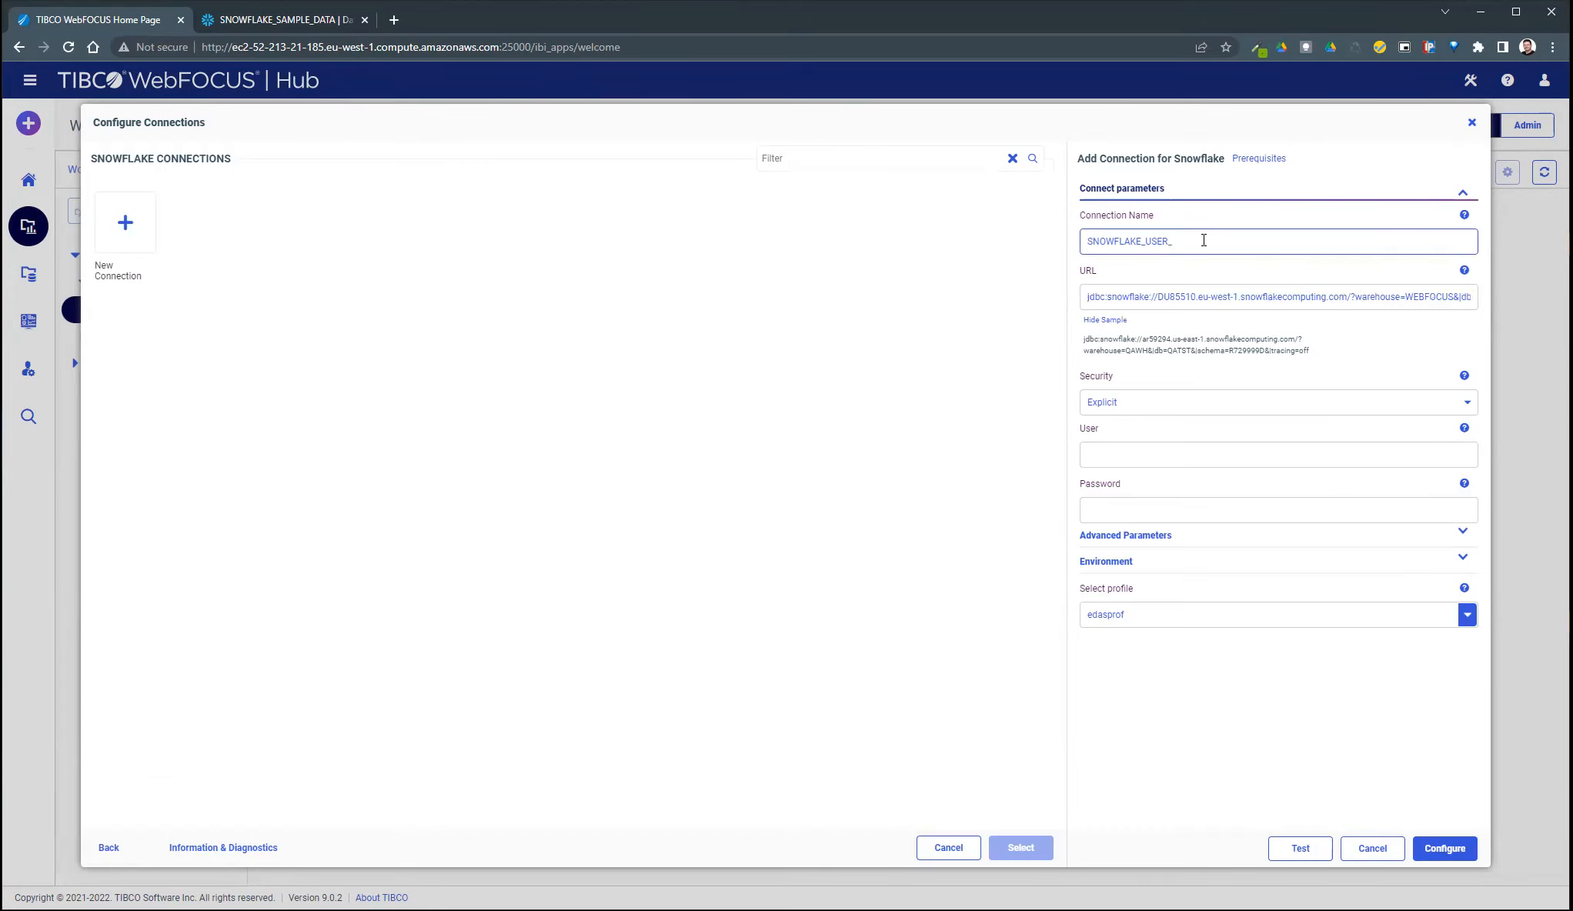
# Rename the connection to SNOWFLAKE_SAMPLE_DATA.
pyautogui.write('_')
pyautogui.hotkey('ctrl', 'v')
pyautogui.moveTo(1171, 243); pyautogui.dragTo(1085, 243)
pyautogui.press('BackSpace')
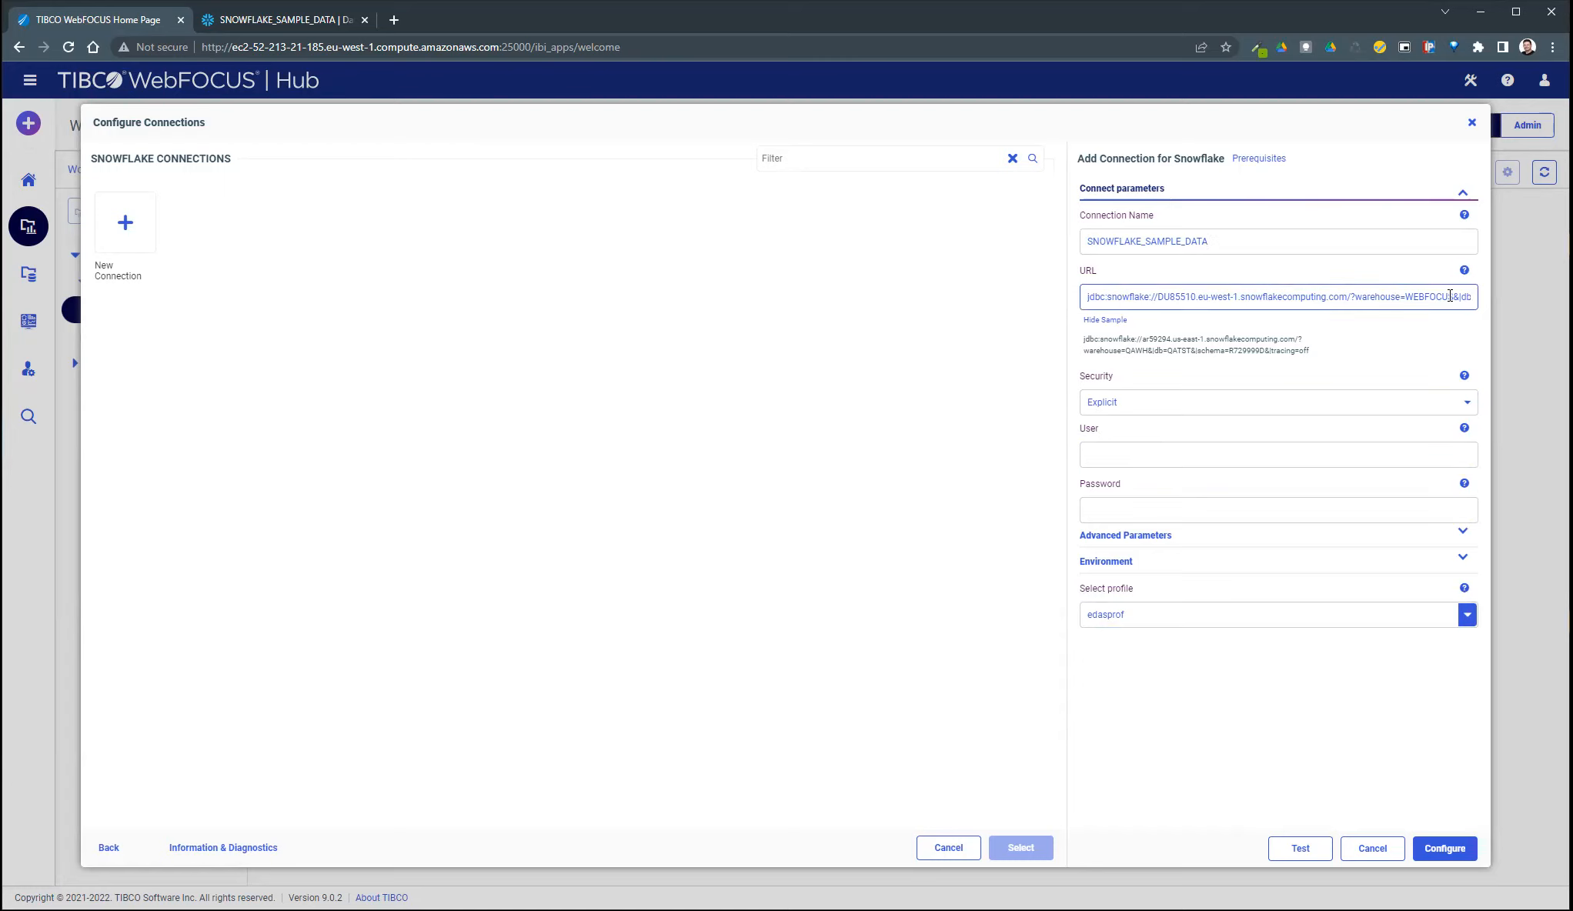
# Enter the Snowflake user name and password, and expand Advanced Parameters.
pyautogui.click(1112, 450)
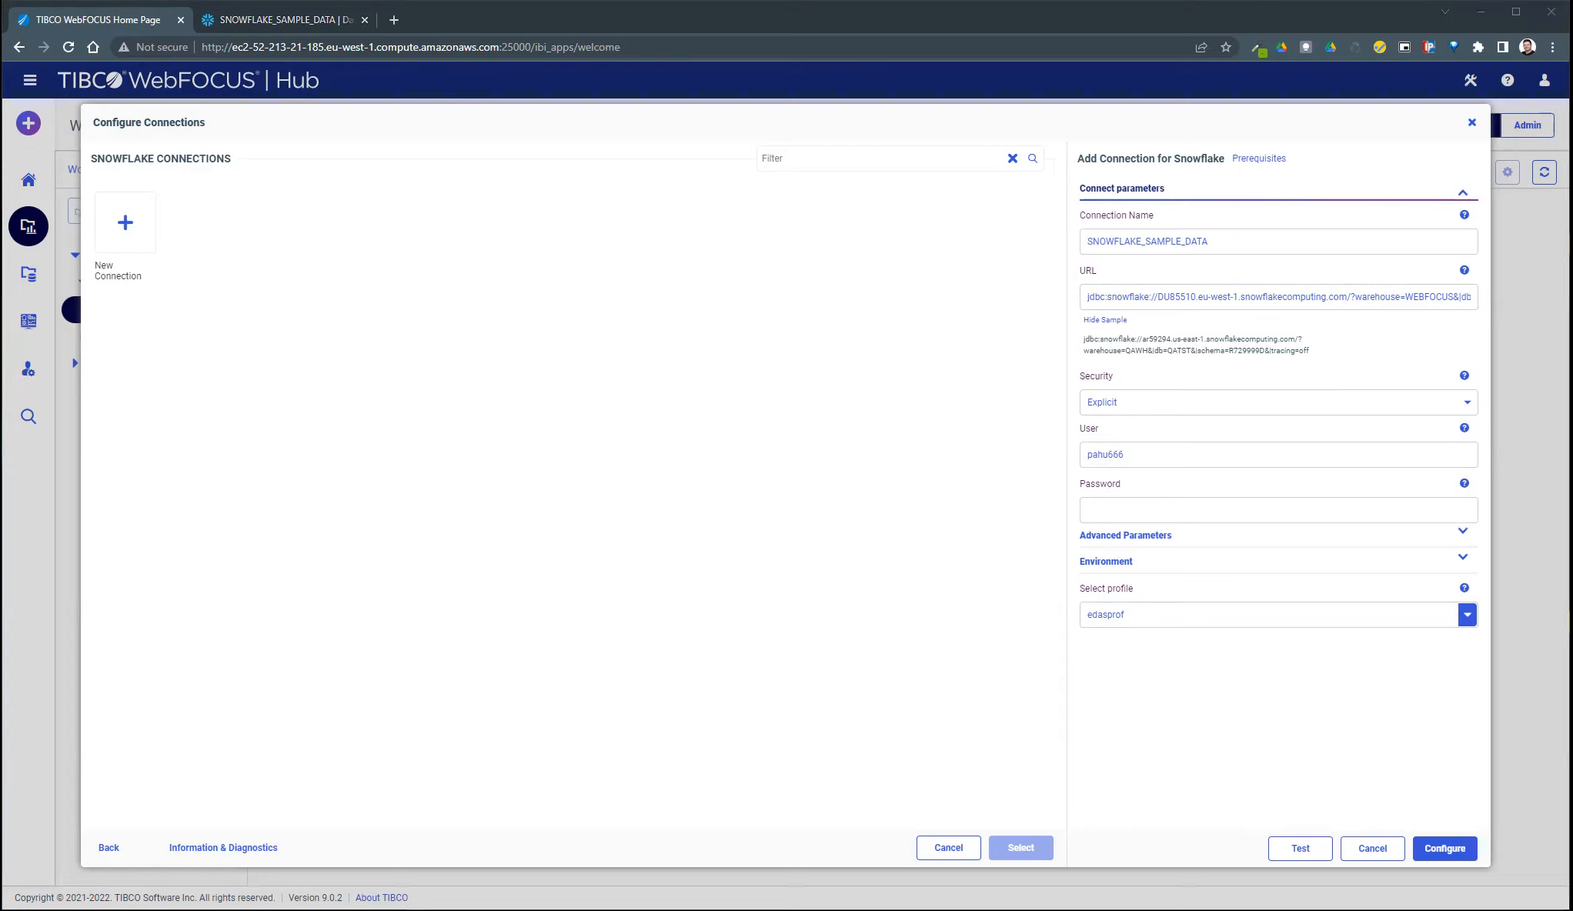
pyautogui.click(1141, 514)
pyautogui.hotkey('ctrl', 'v')
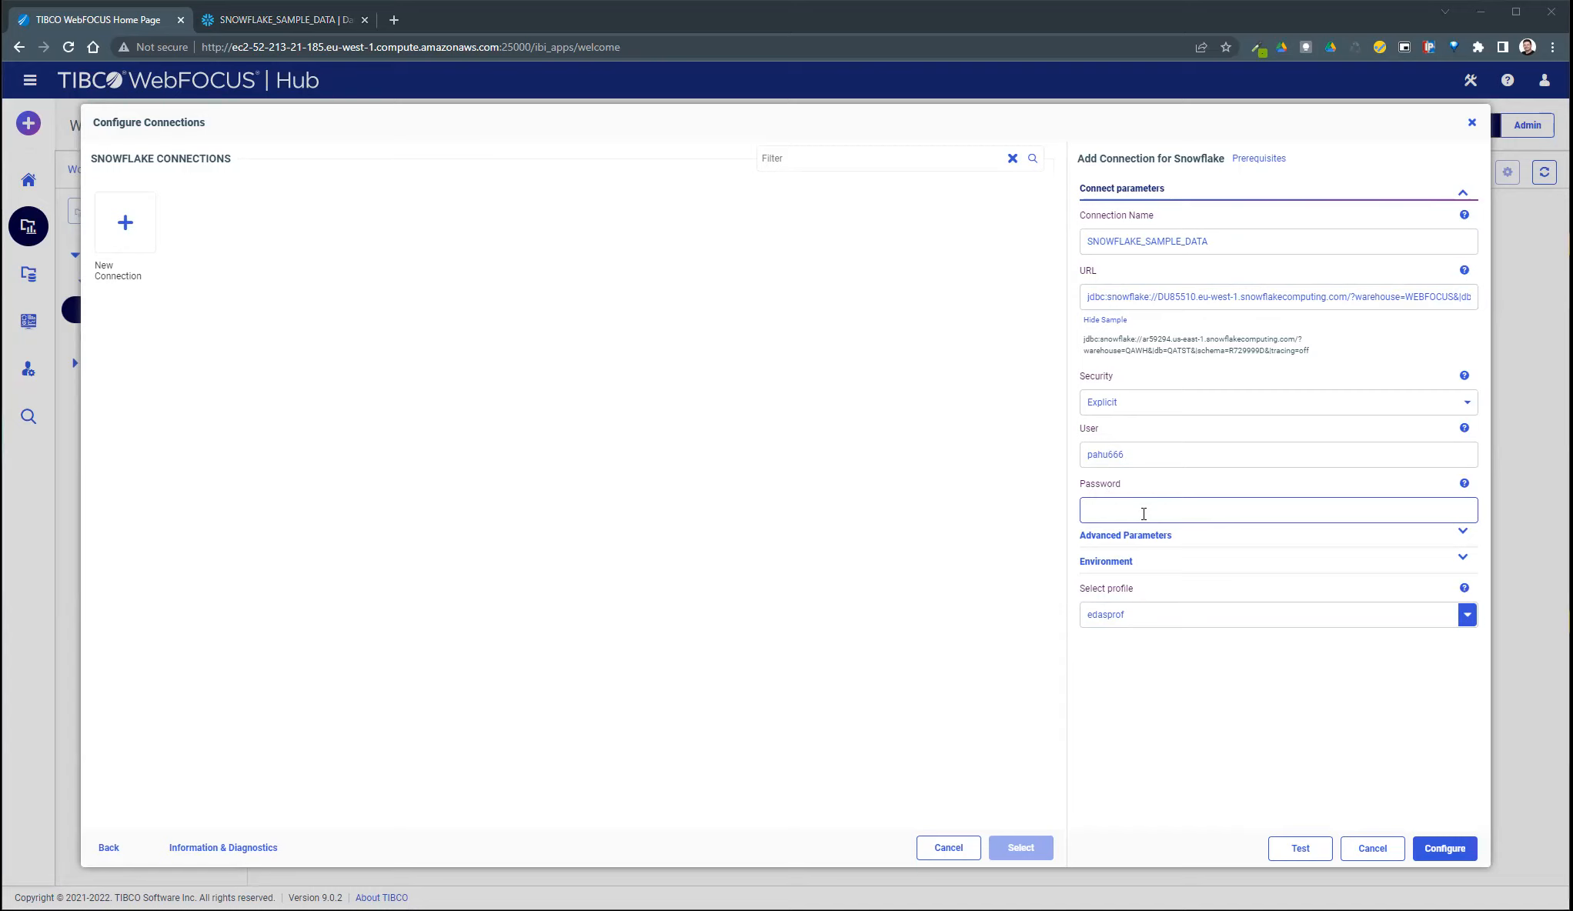
pyautogui.click(1160, 539)
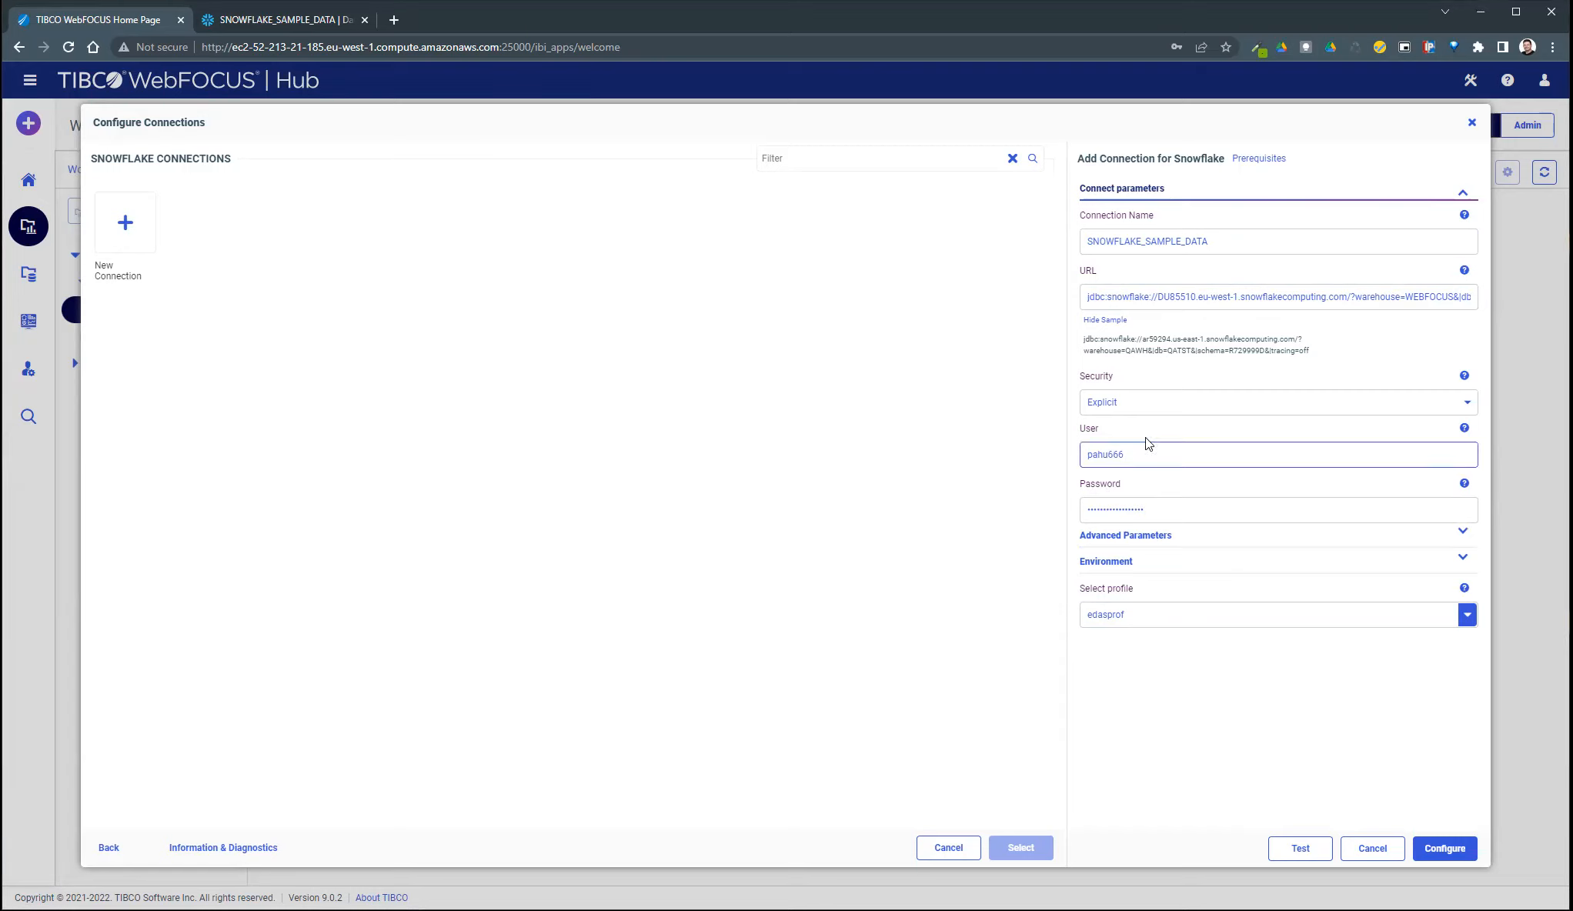
pyautogui.click(1152, 538)
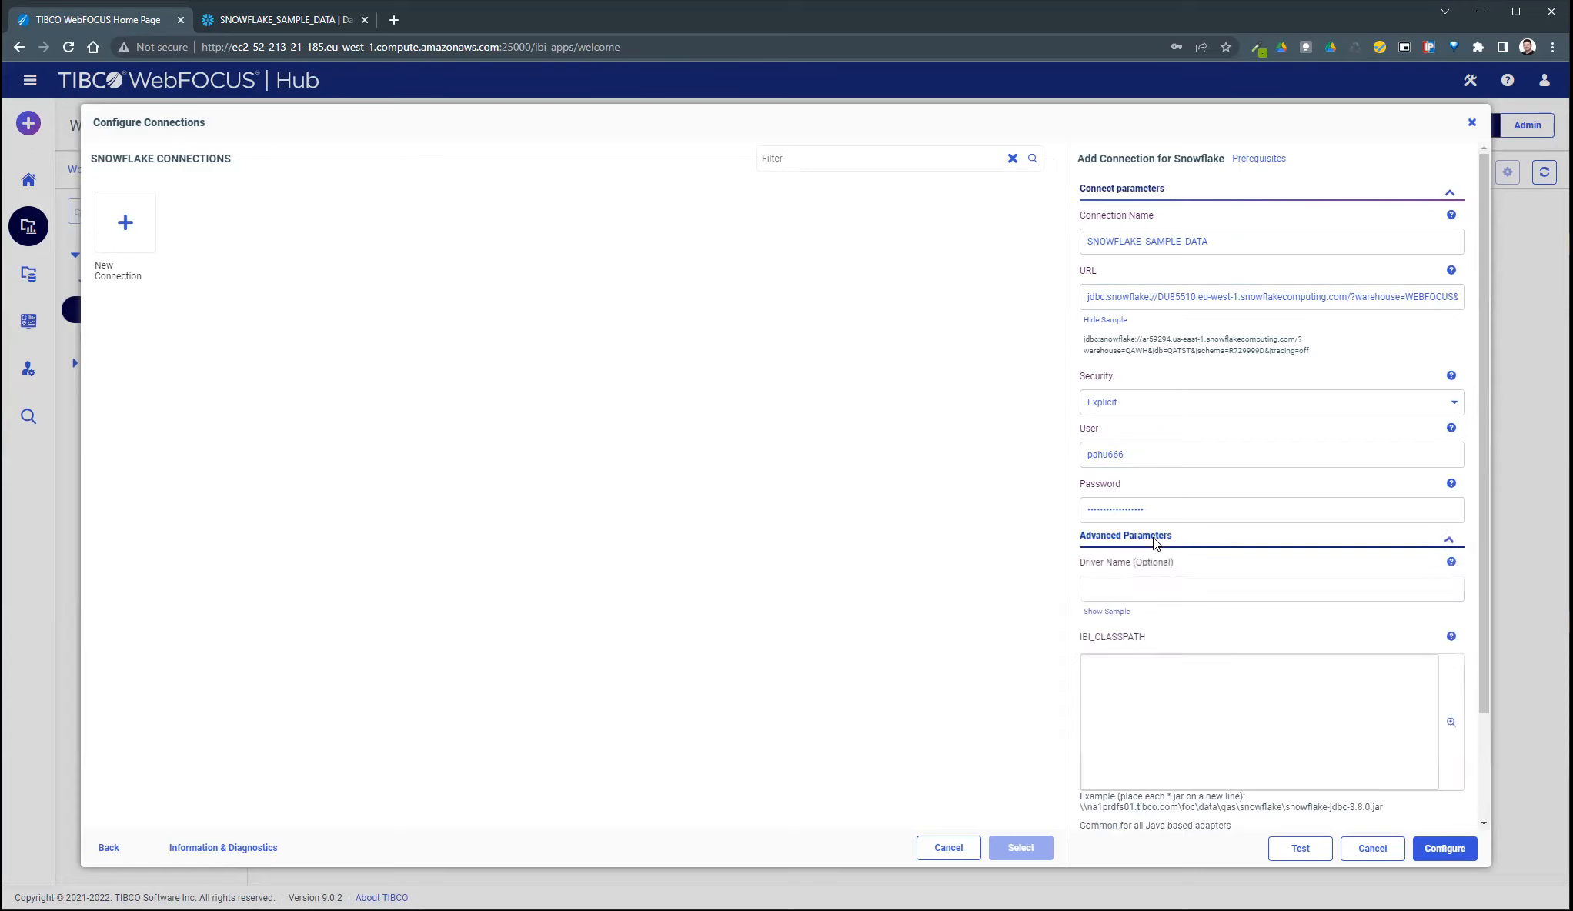
# Set Driver Name to net.snowflake.client.jdbc.SnowflakeDriver from the sample.
pyautogui.scroll(-2, 1154, 539)
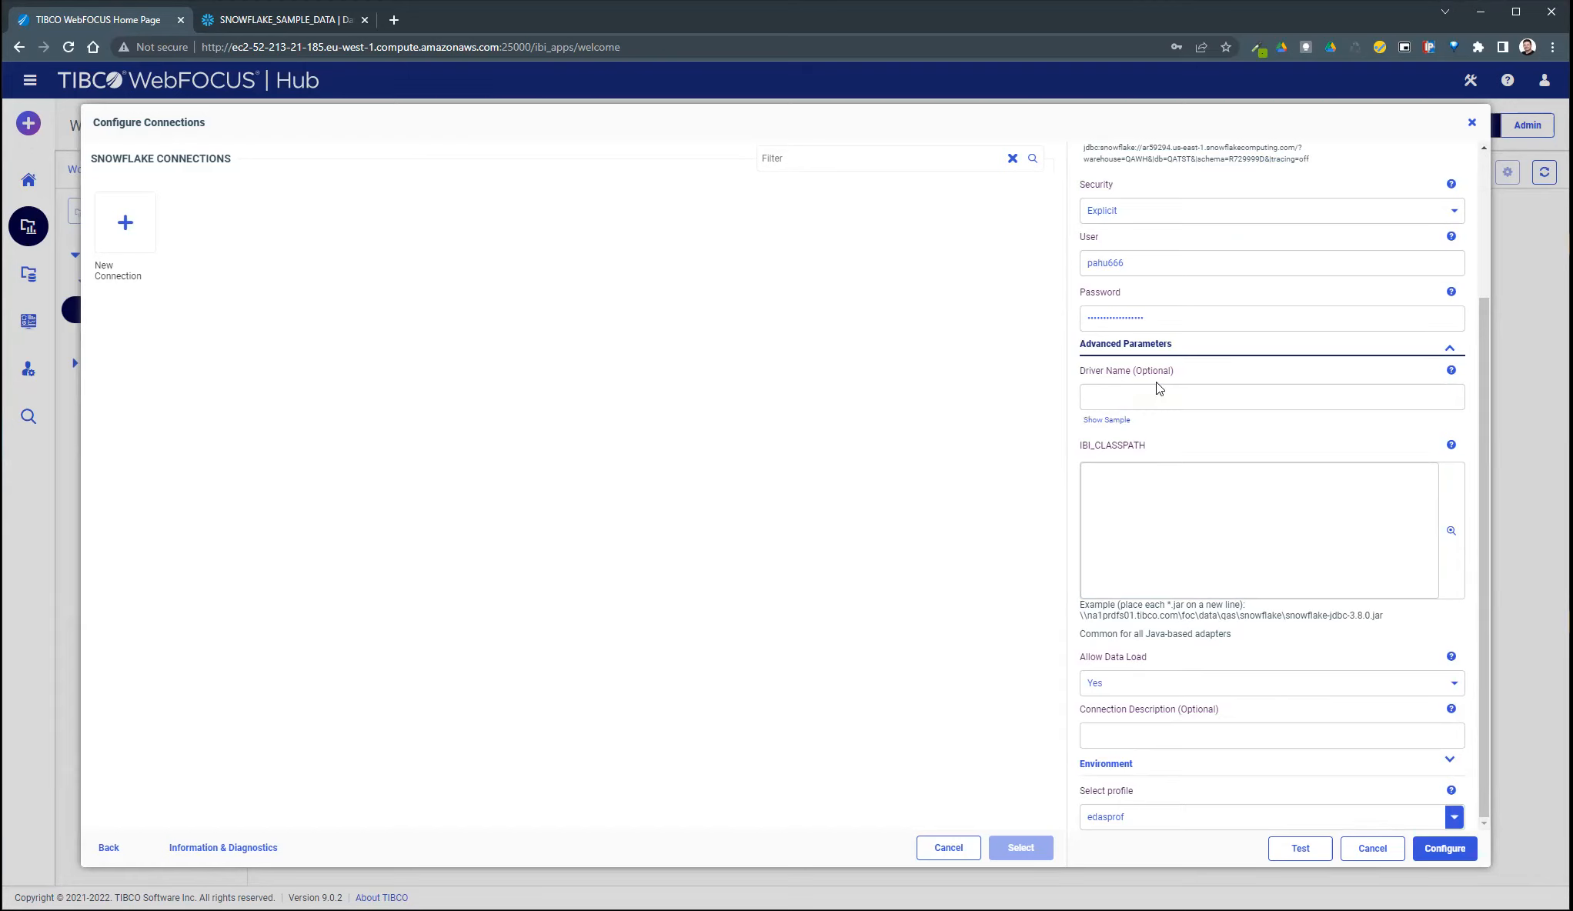
pyautogui.click(1117, 420)
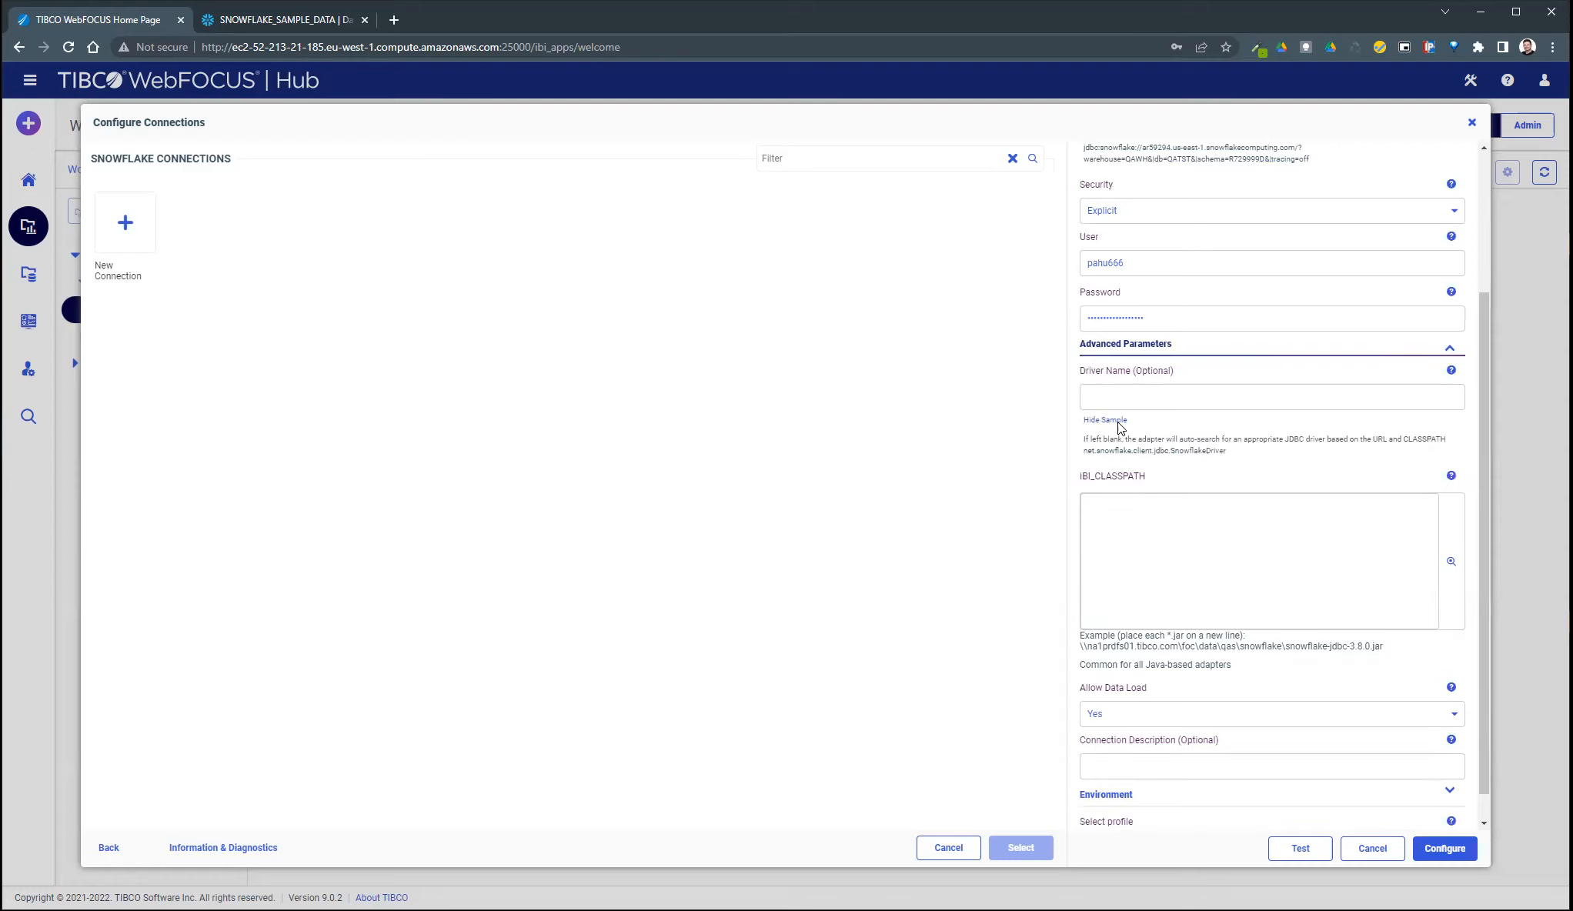
pyautogui.moveTo(1222, 455); pyautogui.dragTo(1078, 447)
pyautogui.hotkey('ctrl', 'c')
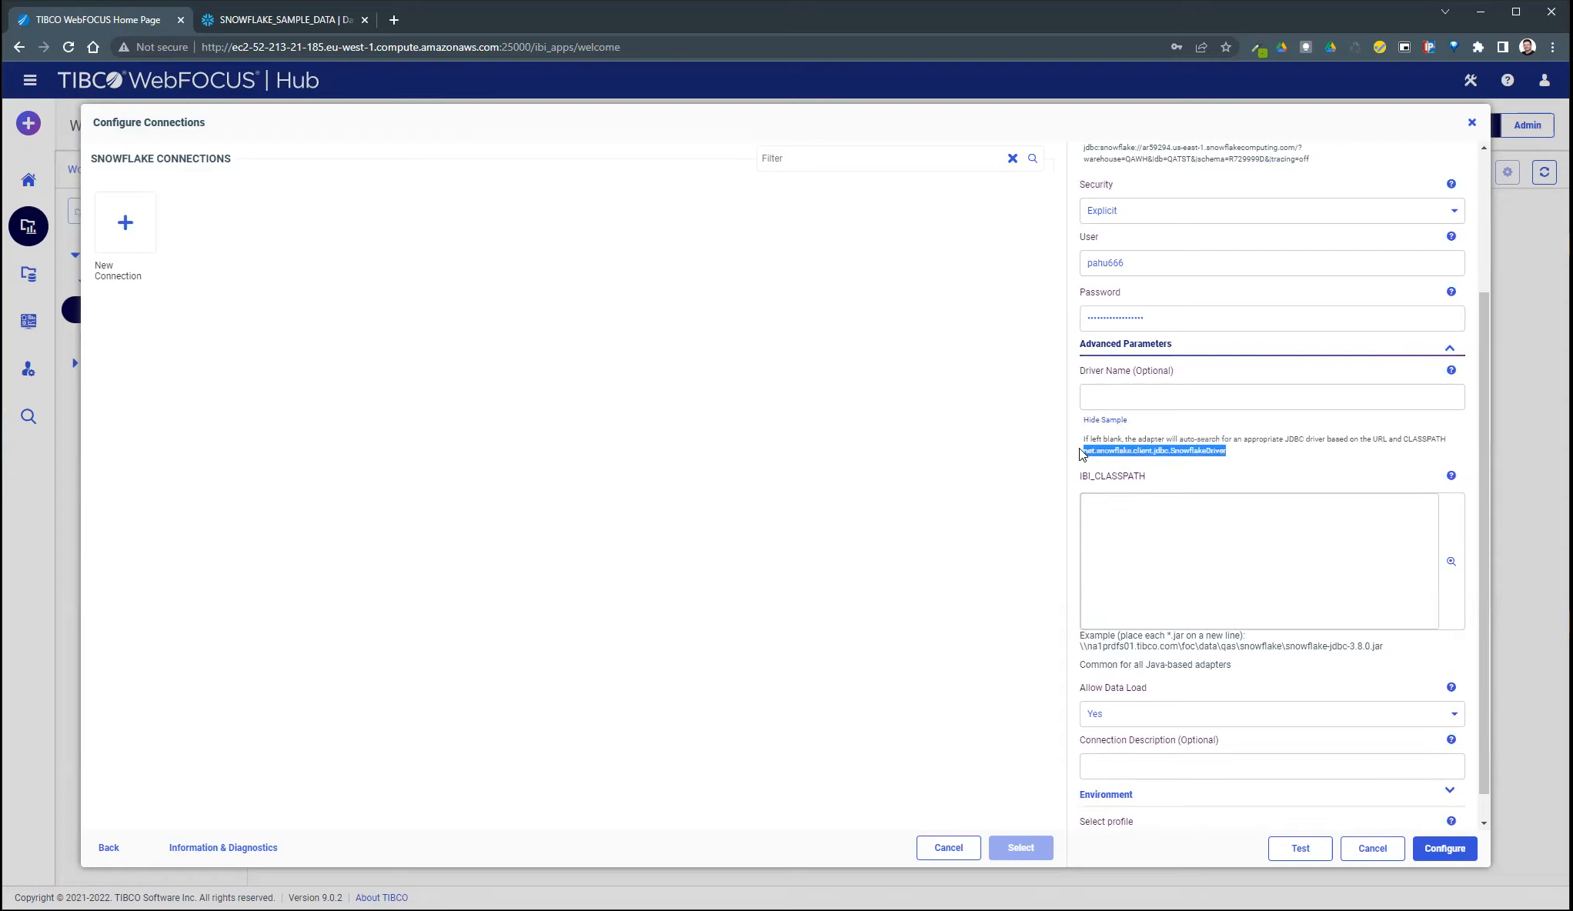
pyautogui.click(1119, 399)
pyautogui.hotkey('ctrl', 'v')
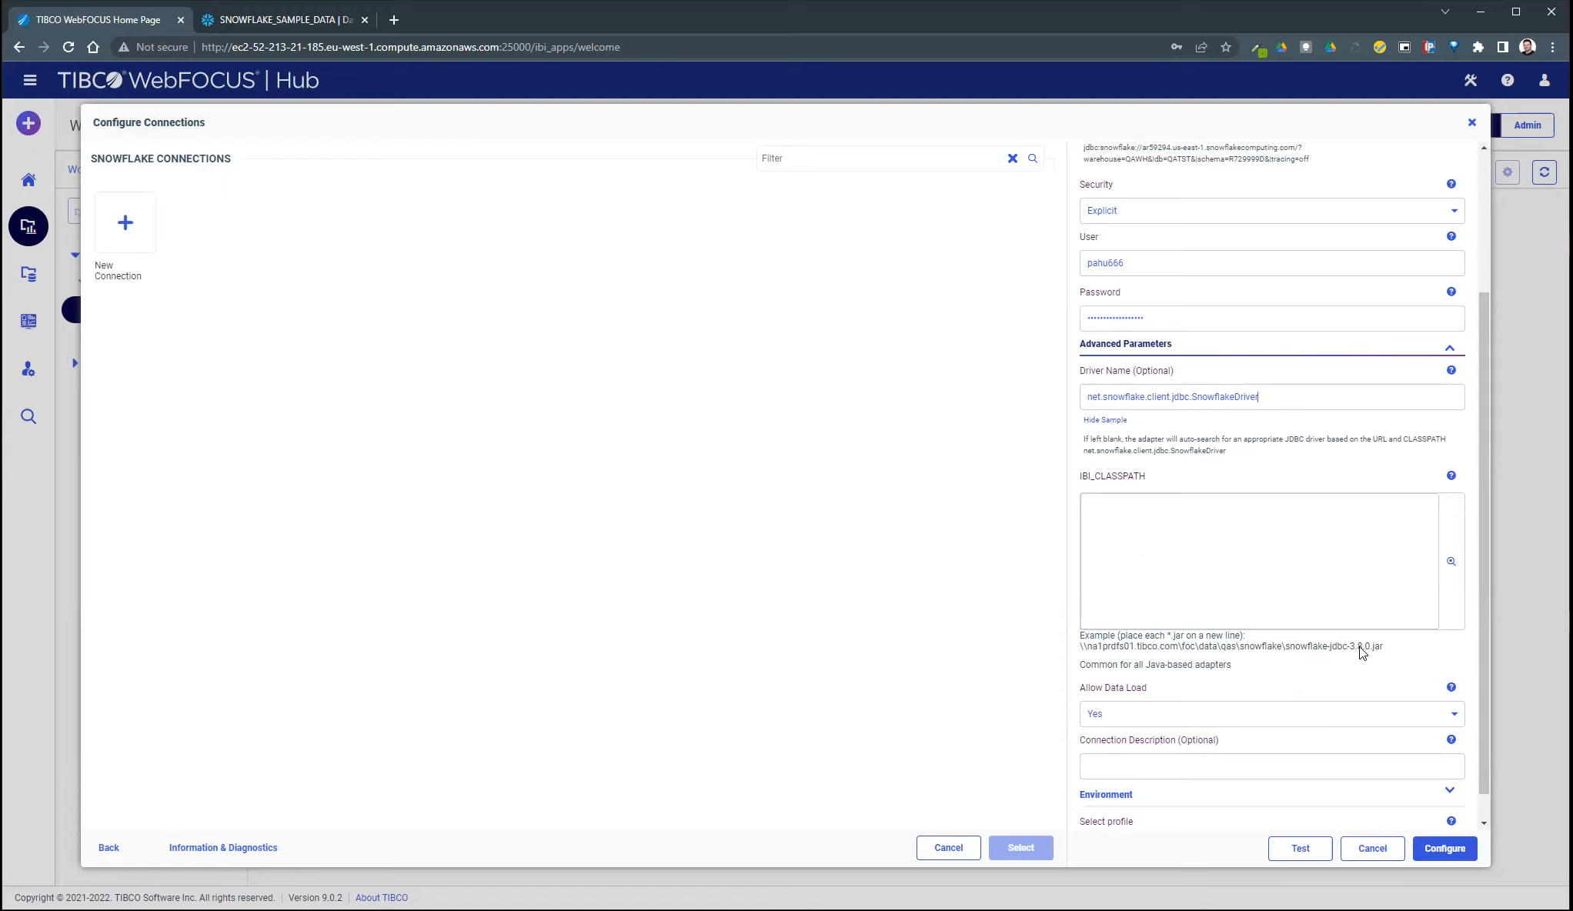
# Set IBI_CLASSPATH to C:\ibi\WebFOCUS_WFI\jdbc\snowflake-jdbc-3.13.23.jar via the file browser.
pyautogui.click(1450, 558)
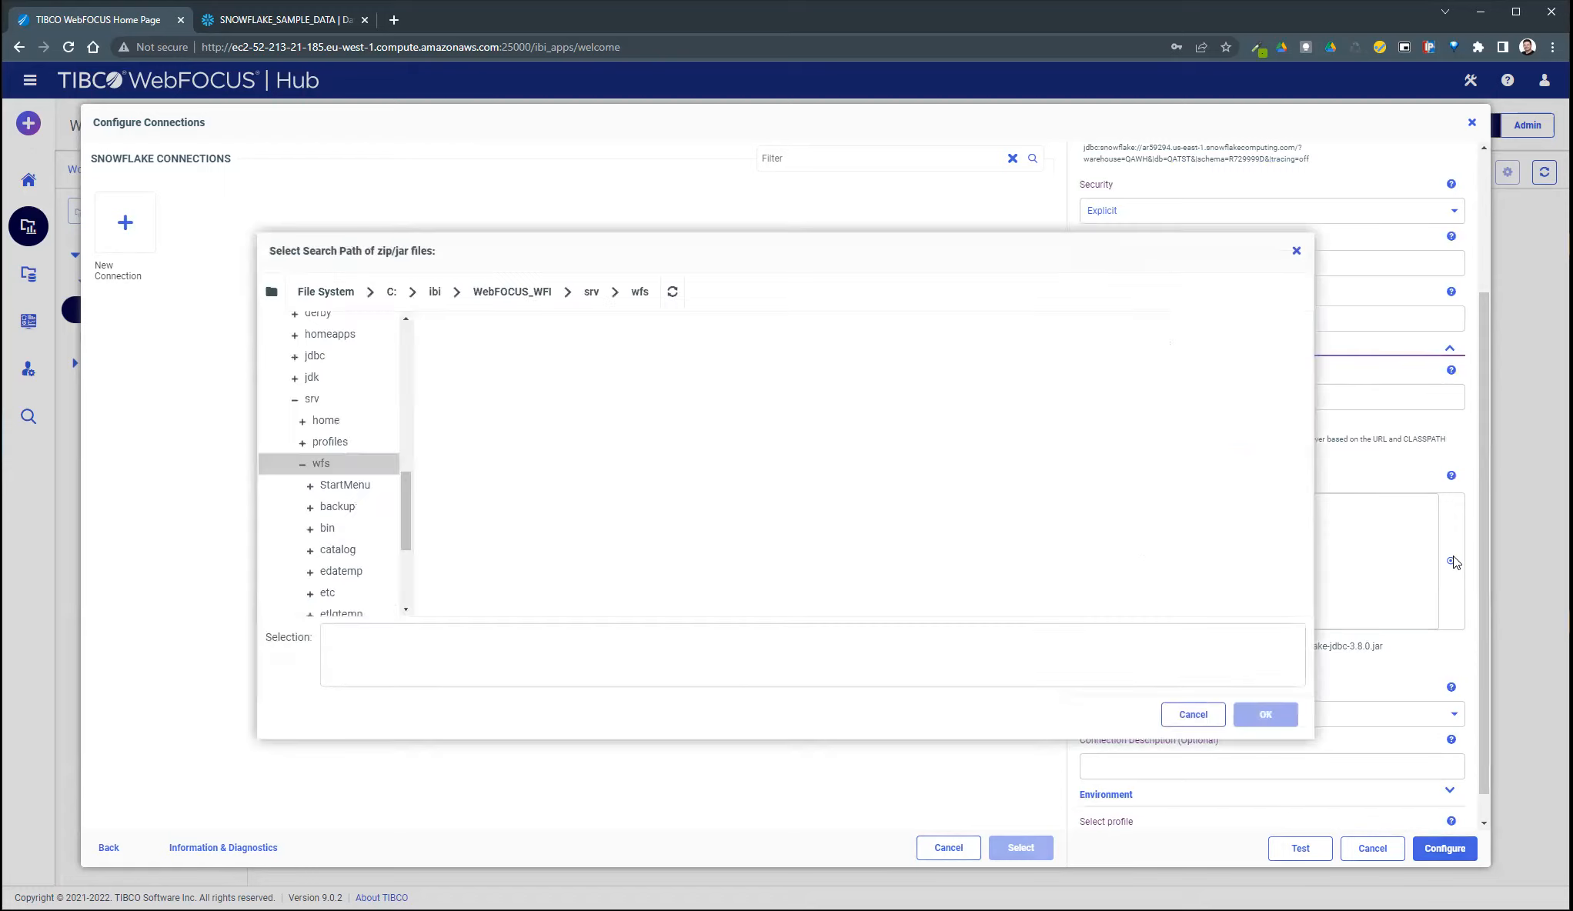
pyautogui.click(539, 293)
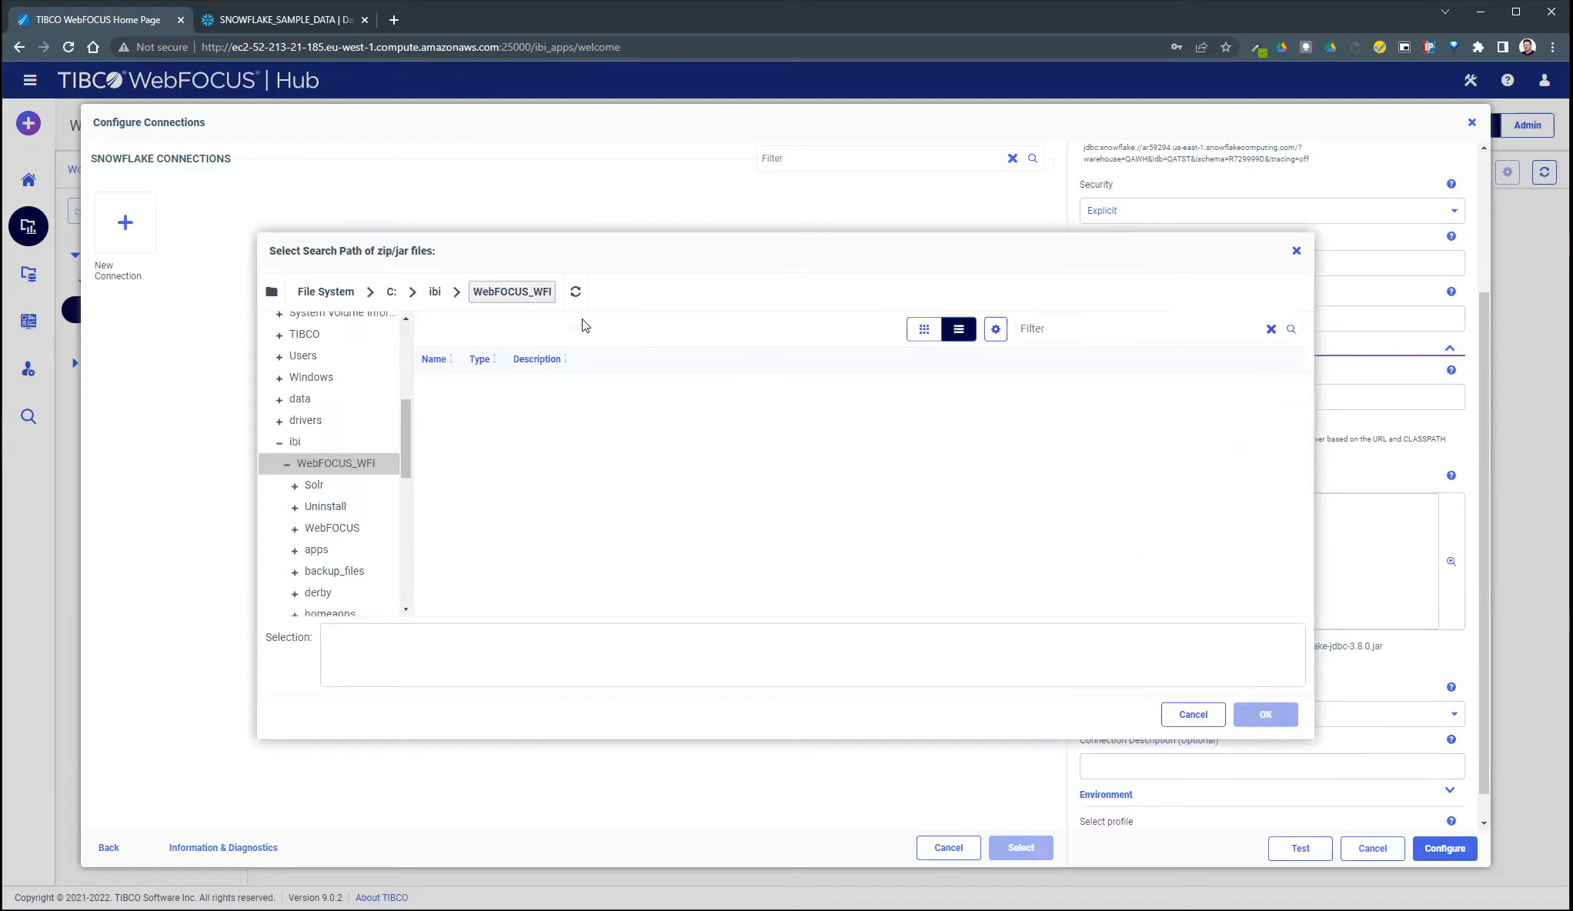
pyautogui.click(293, 444)
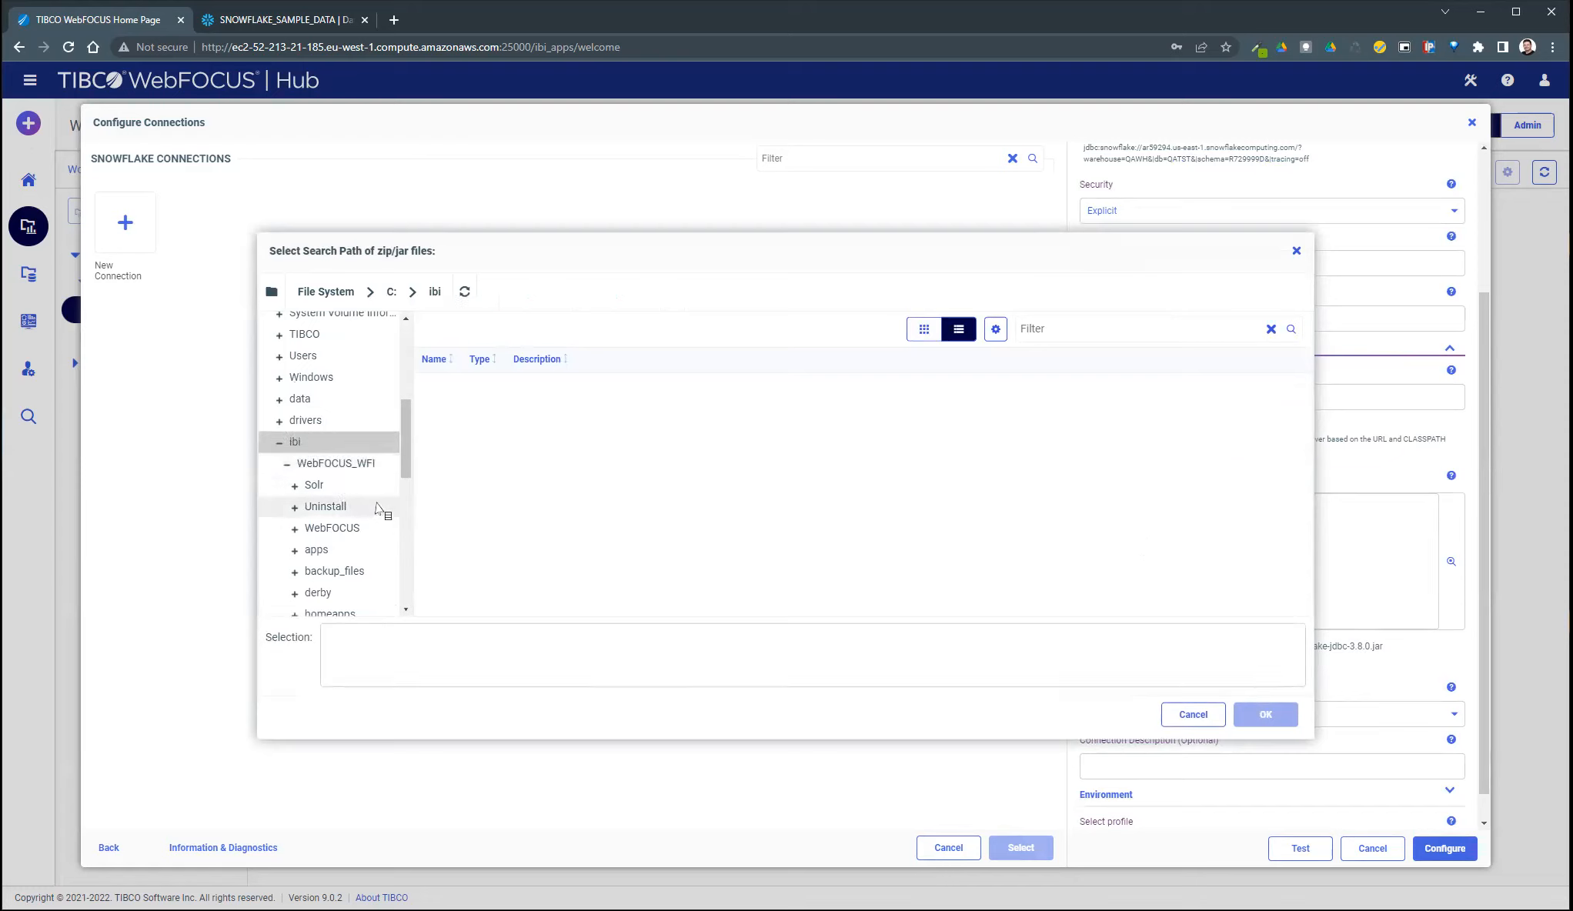
pyautogui.scroll(-3, 377, 508)
pyautogui.click(315, 481)
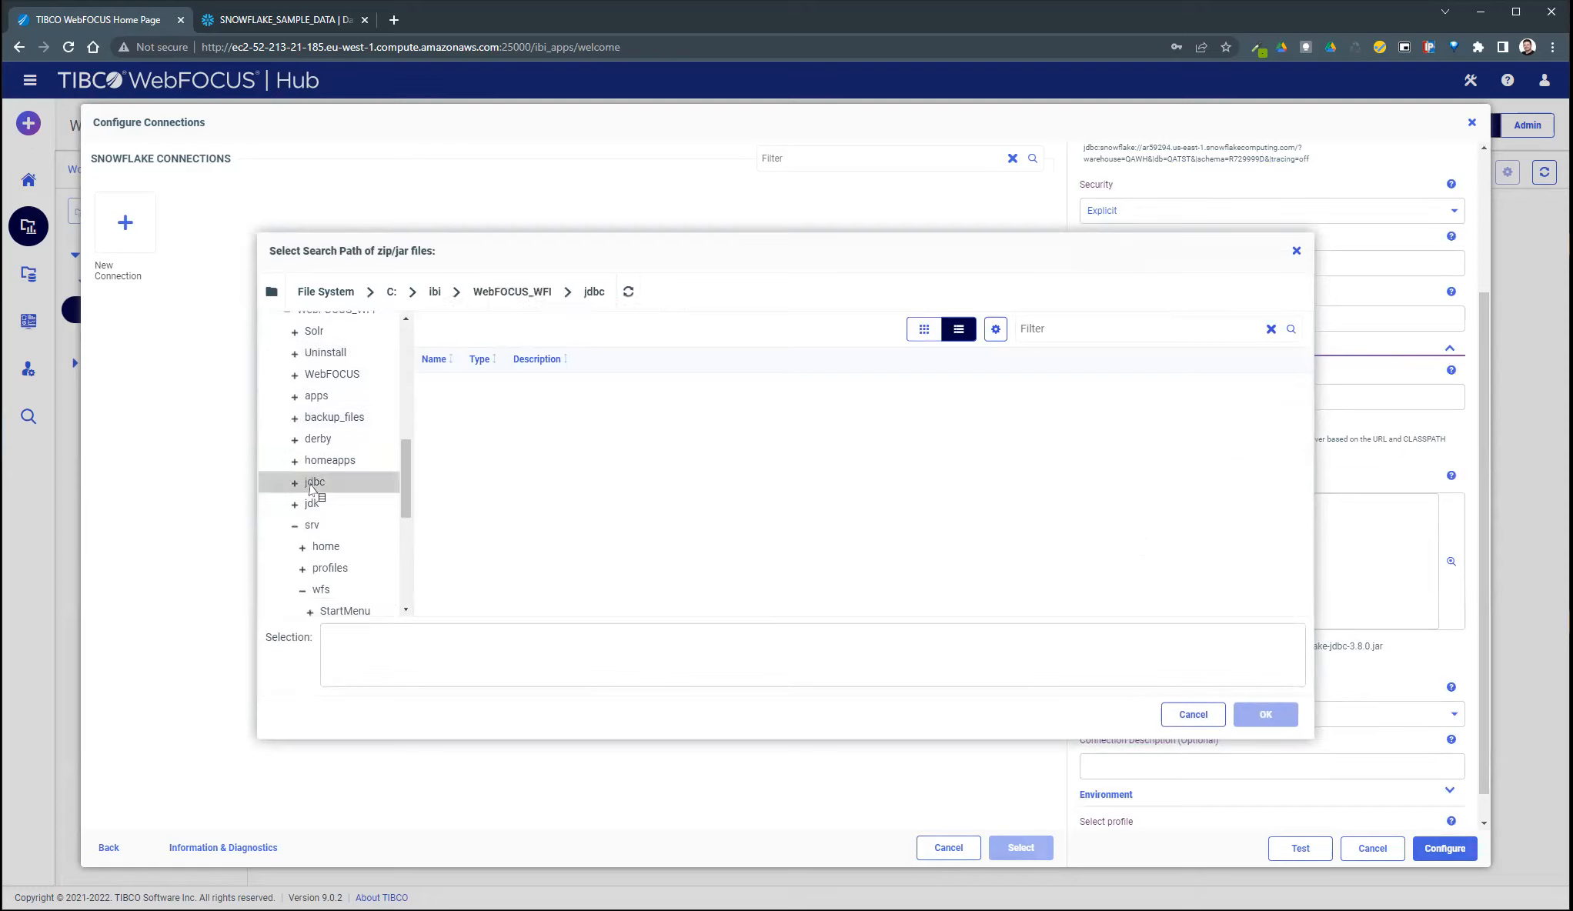
pyautogui.click(477, 391)
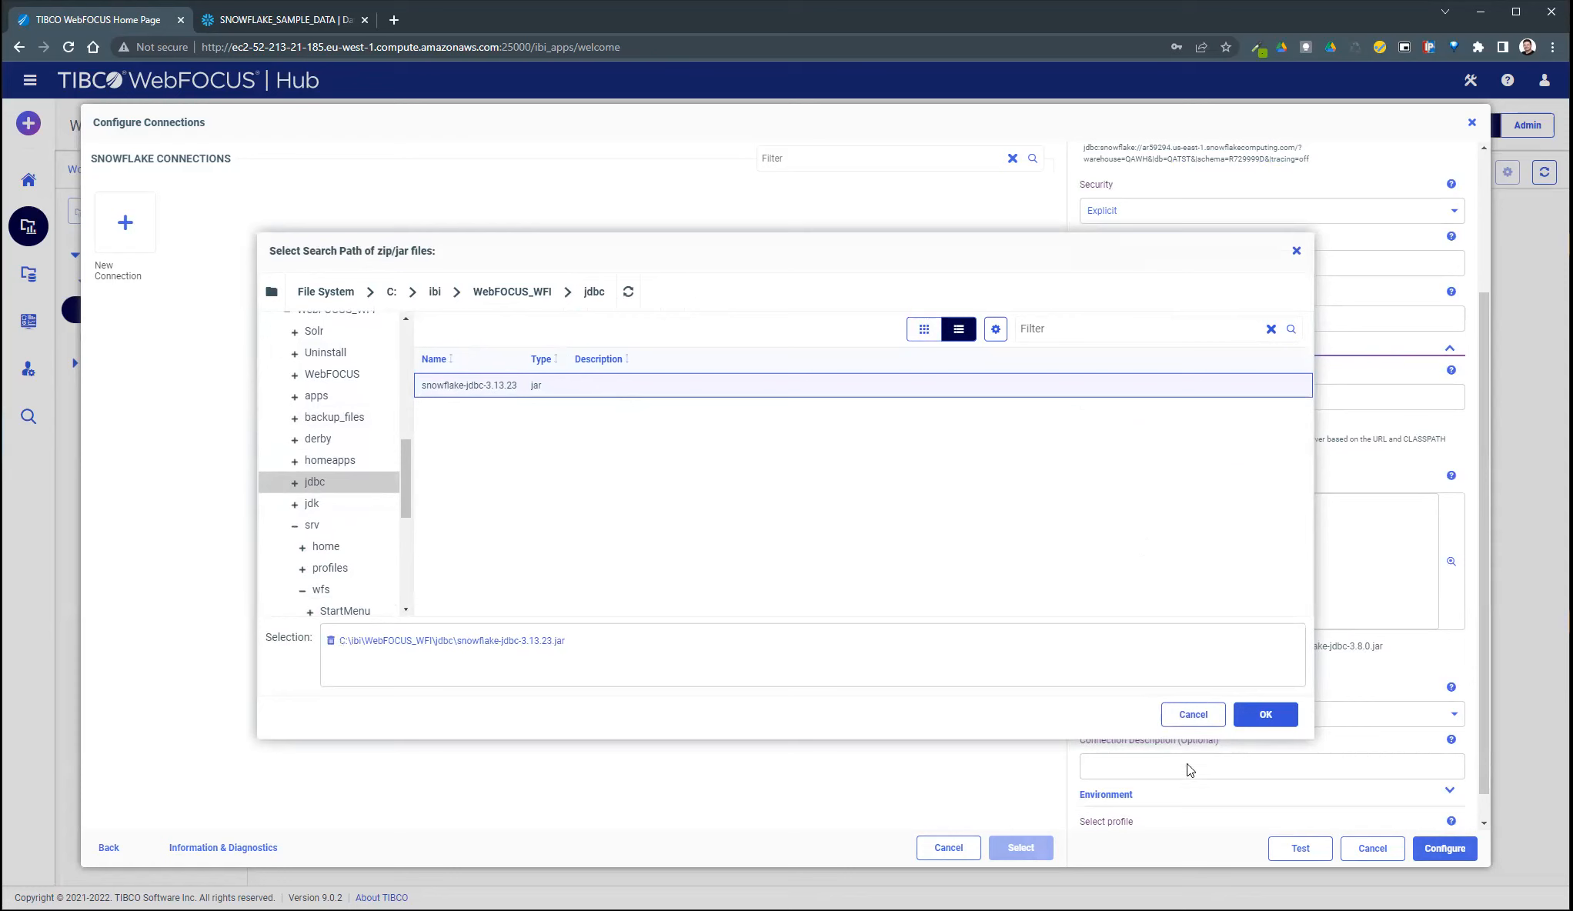
pyautogui.click(1274, 708)
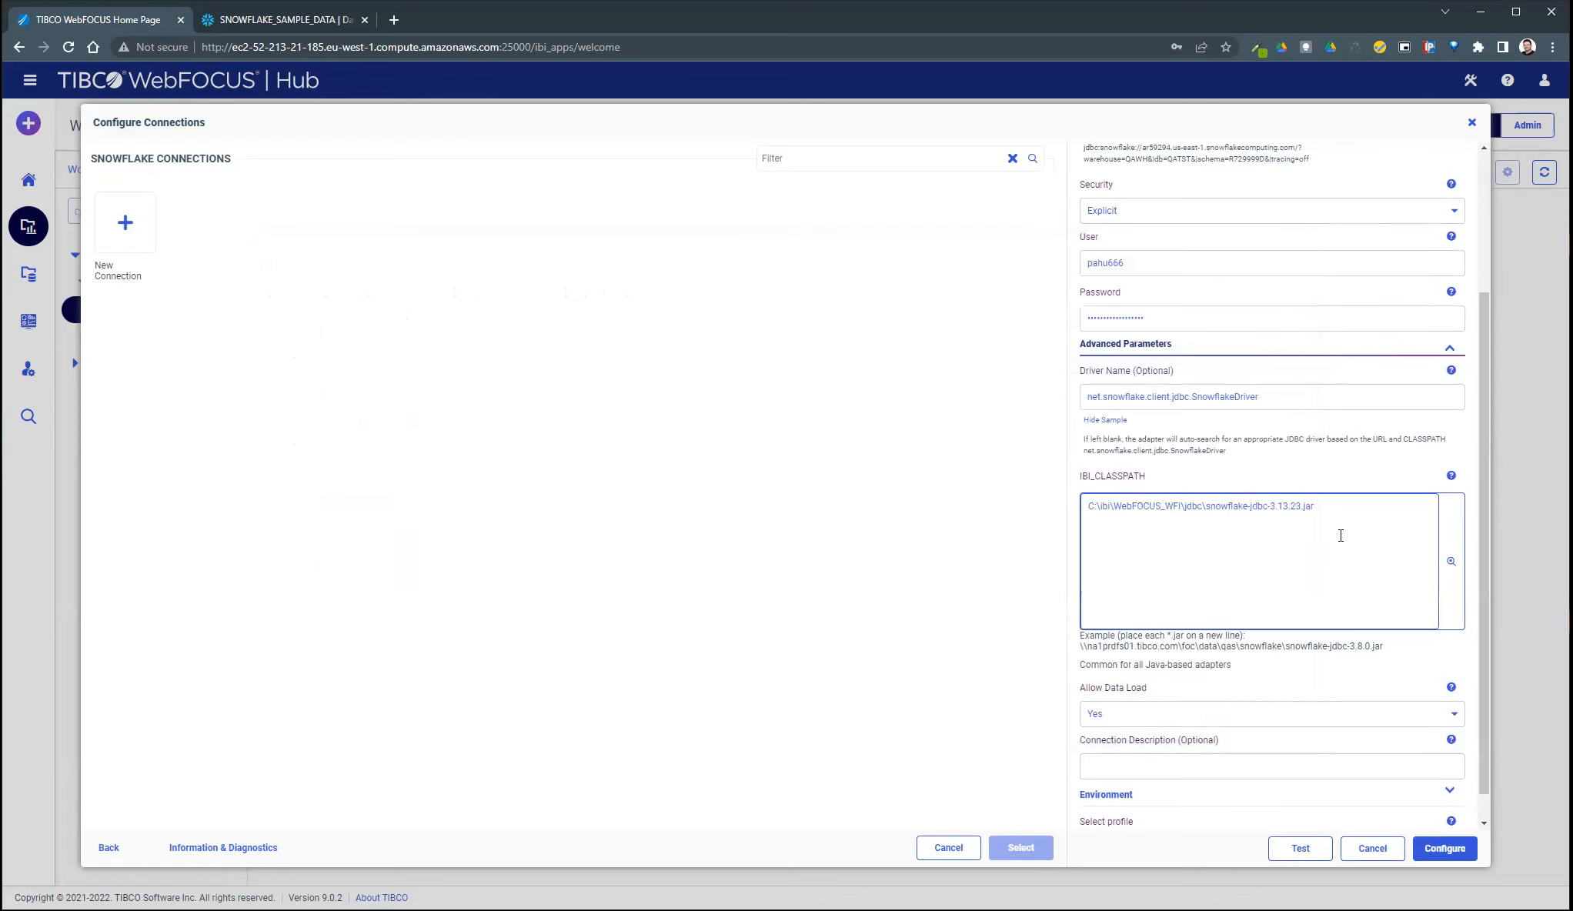
# Save the SNOWFLAKE_SAMPLE_DATA connection to the configuration.
pyautogui.scroll(-1, 1340, 727)
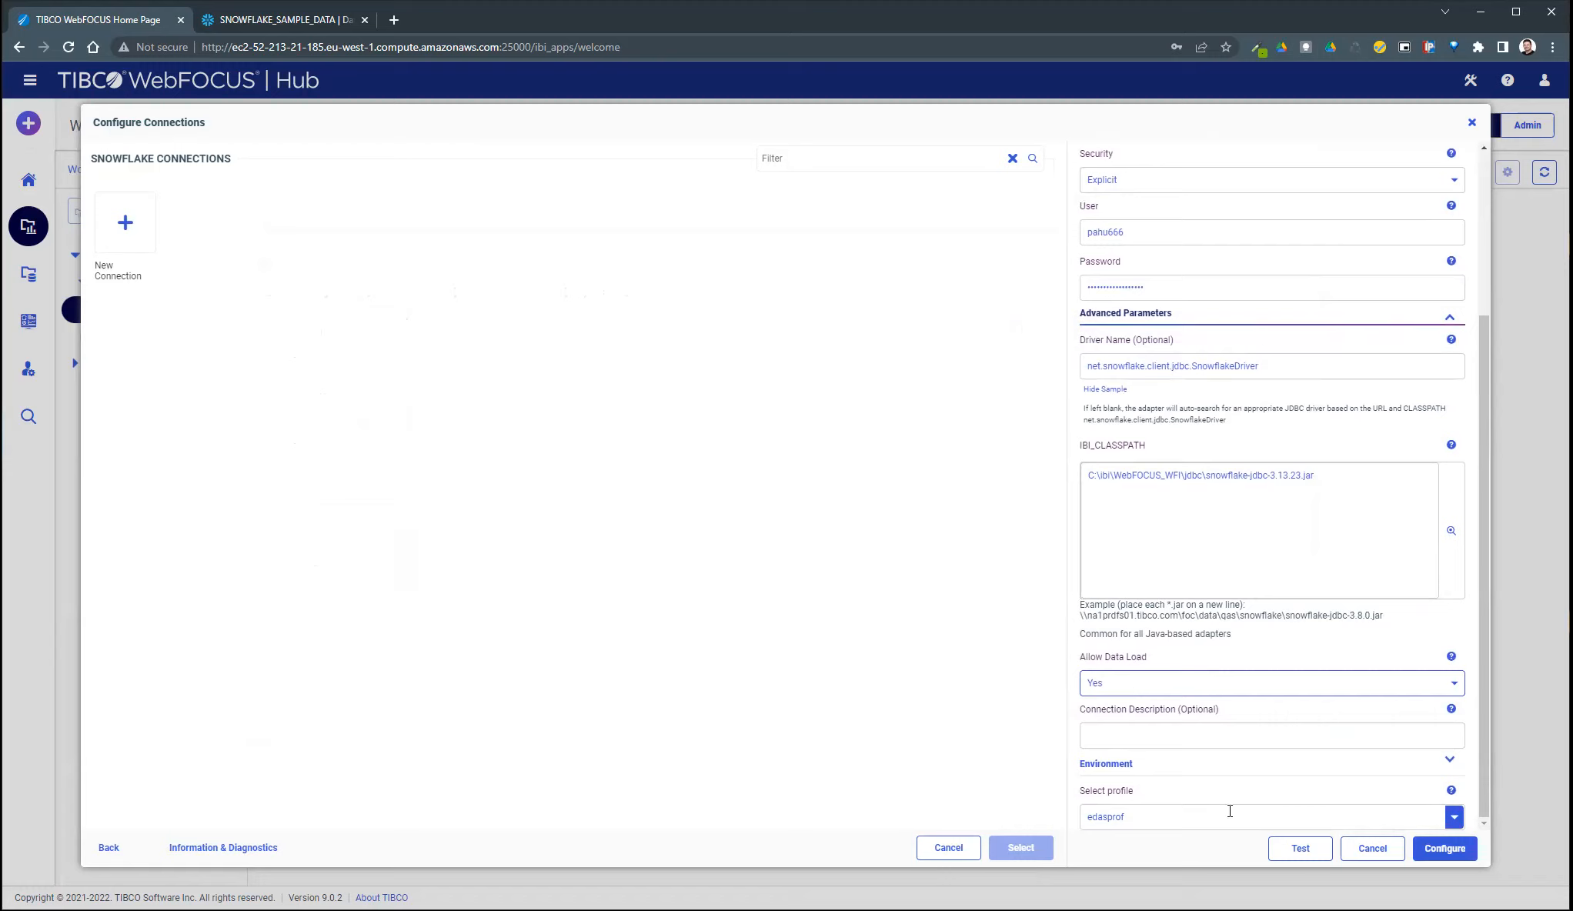
pyautogui.click(1135, 728)
pyautogui.click(1445, 852)
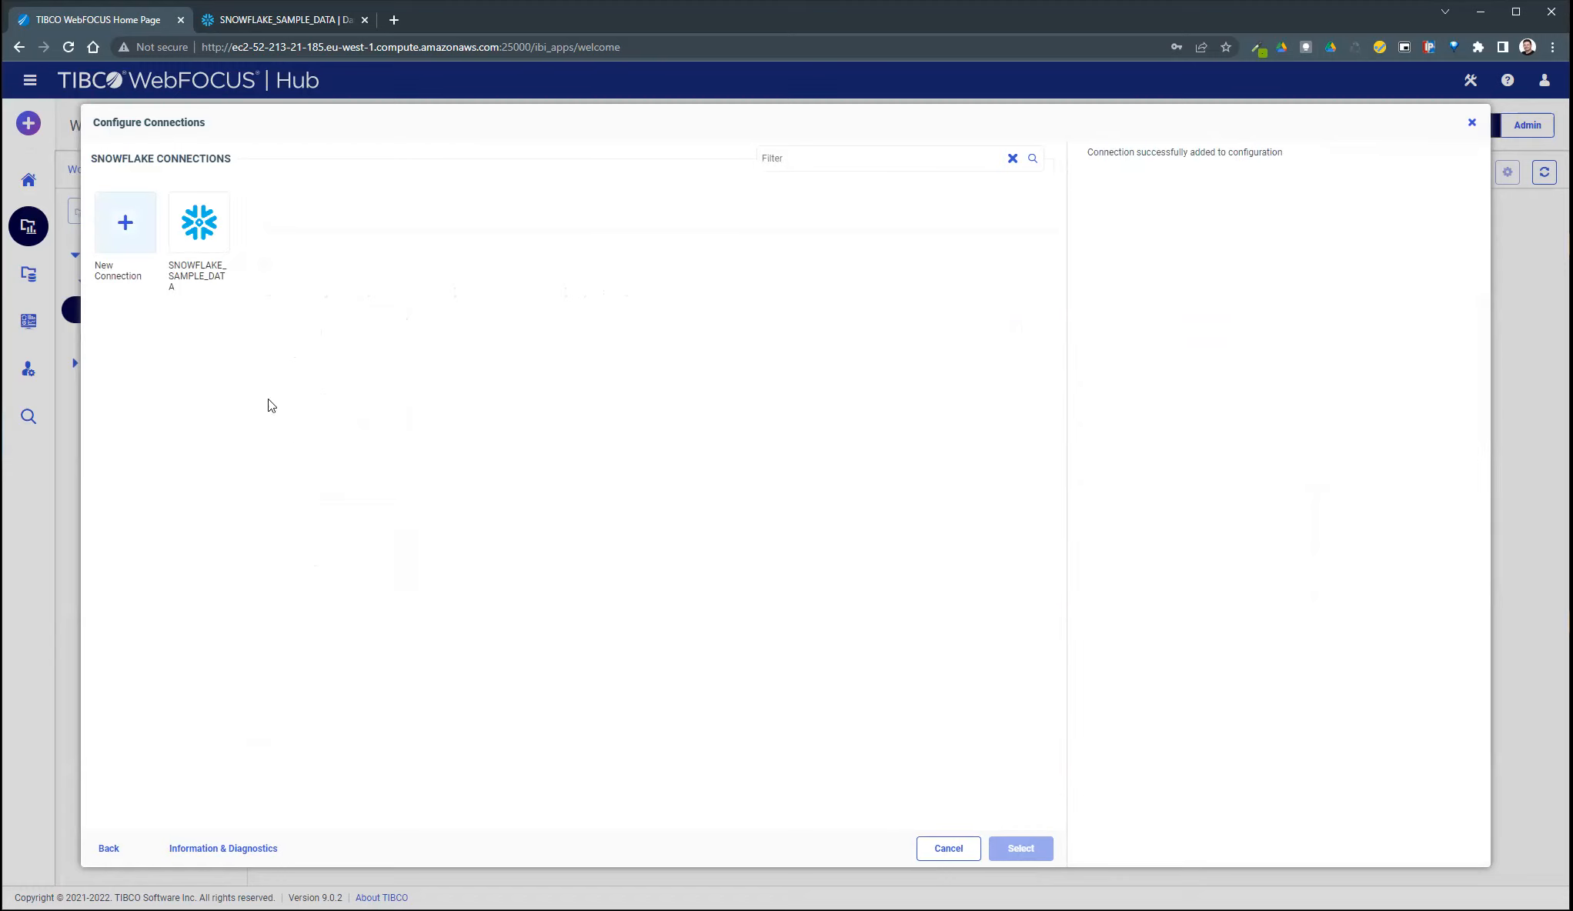
# Test the SNOWFLAKE_SAMPLE_DATA connection, check the INFORMATION_SCHEMA results, and close them.
pyautogui.rightClick(208, 239)
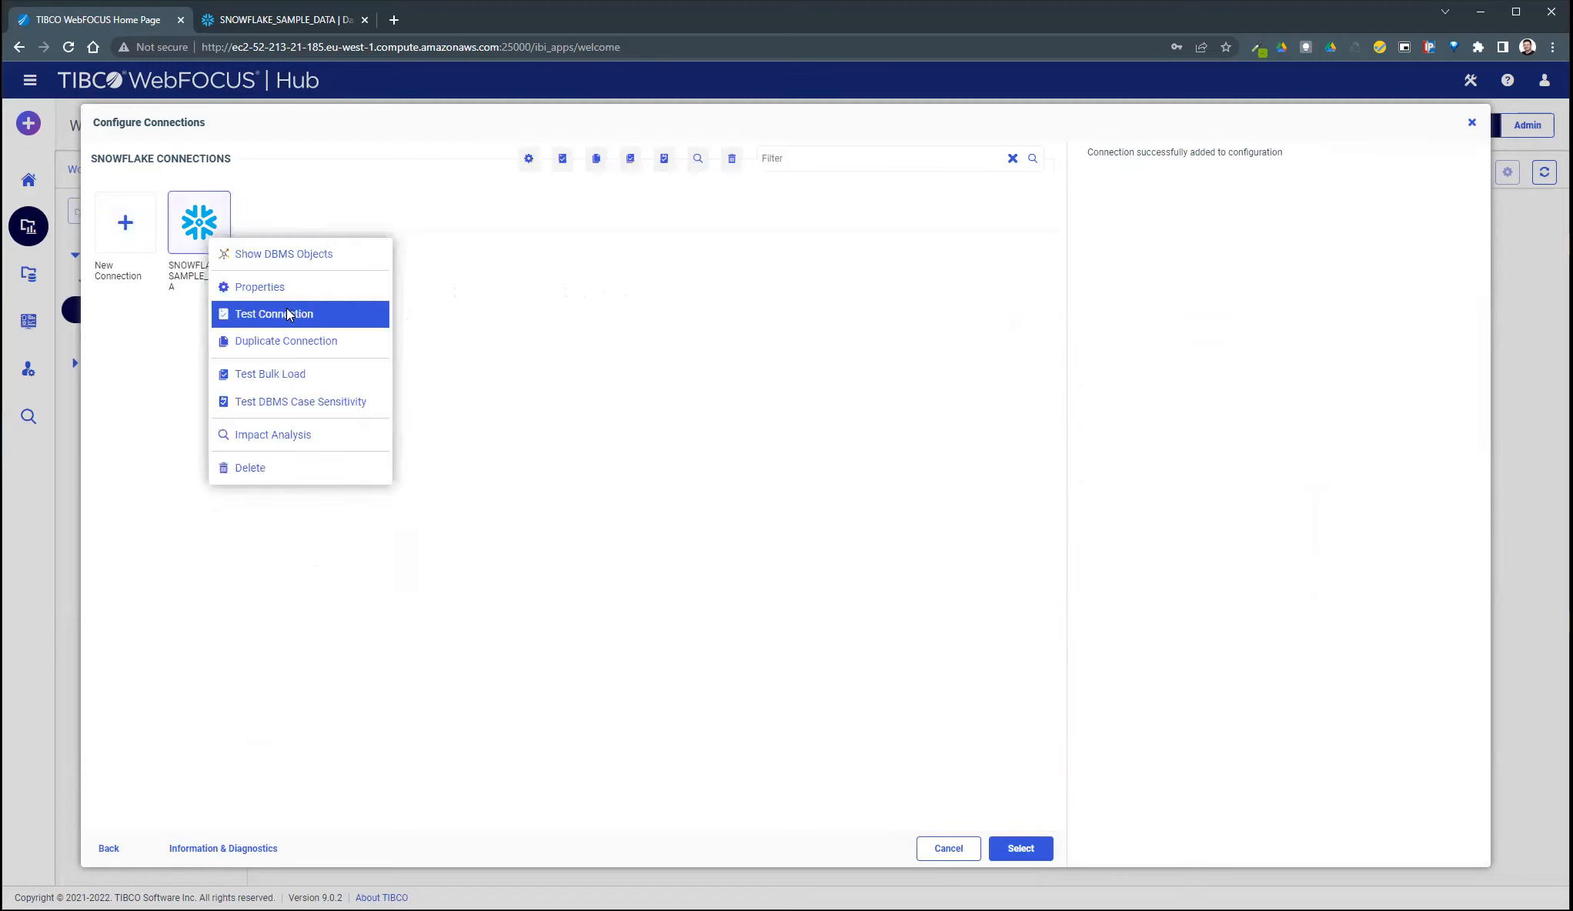
pyautogui.click(288, 313)
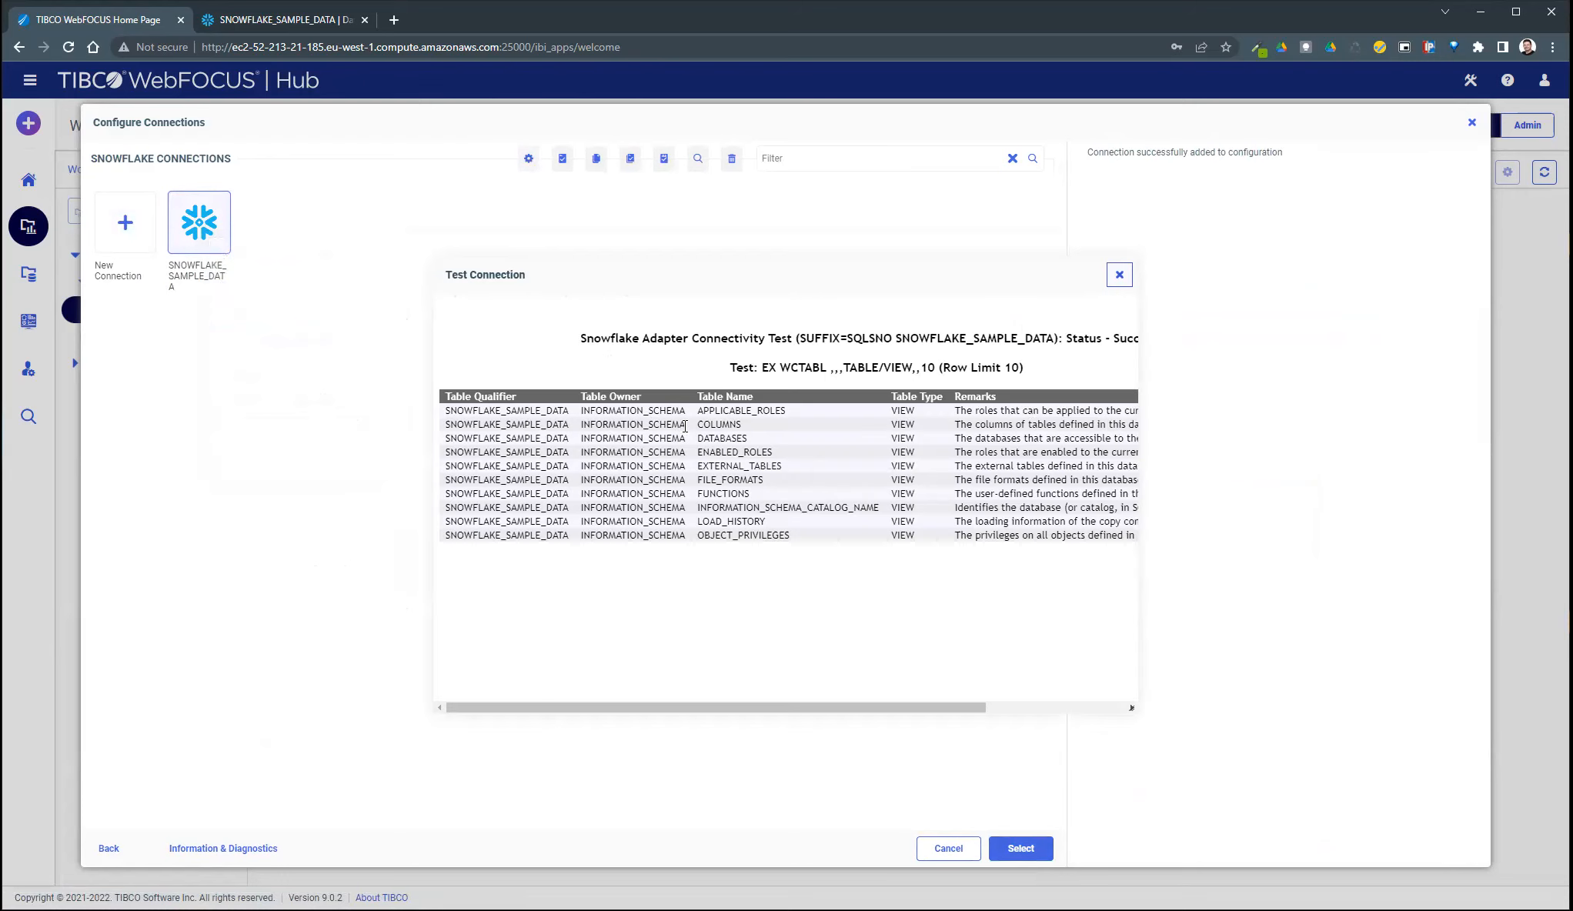
pyautogui.moveTo(694, 425); pyautogui.dragTo(798, 481)
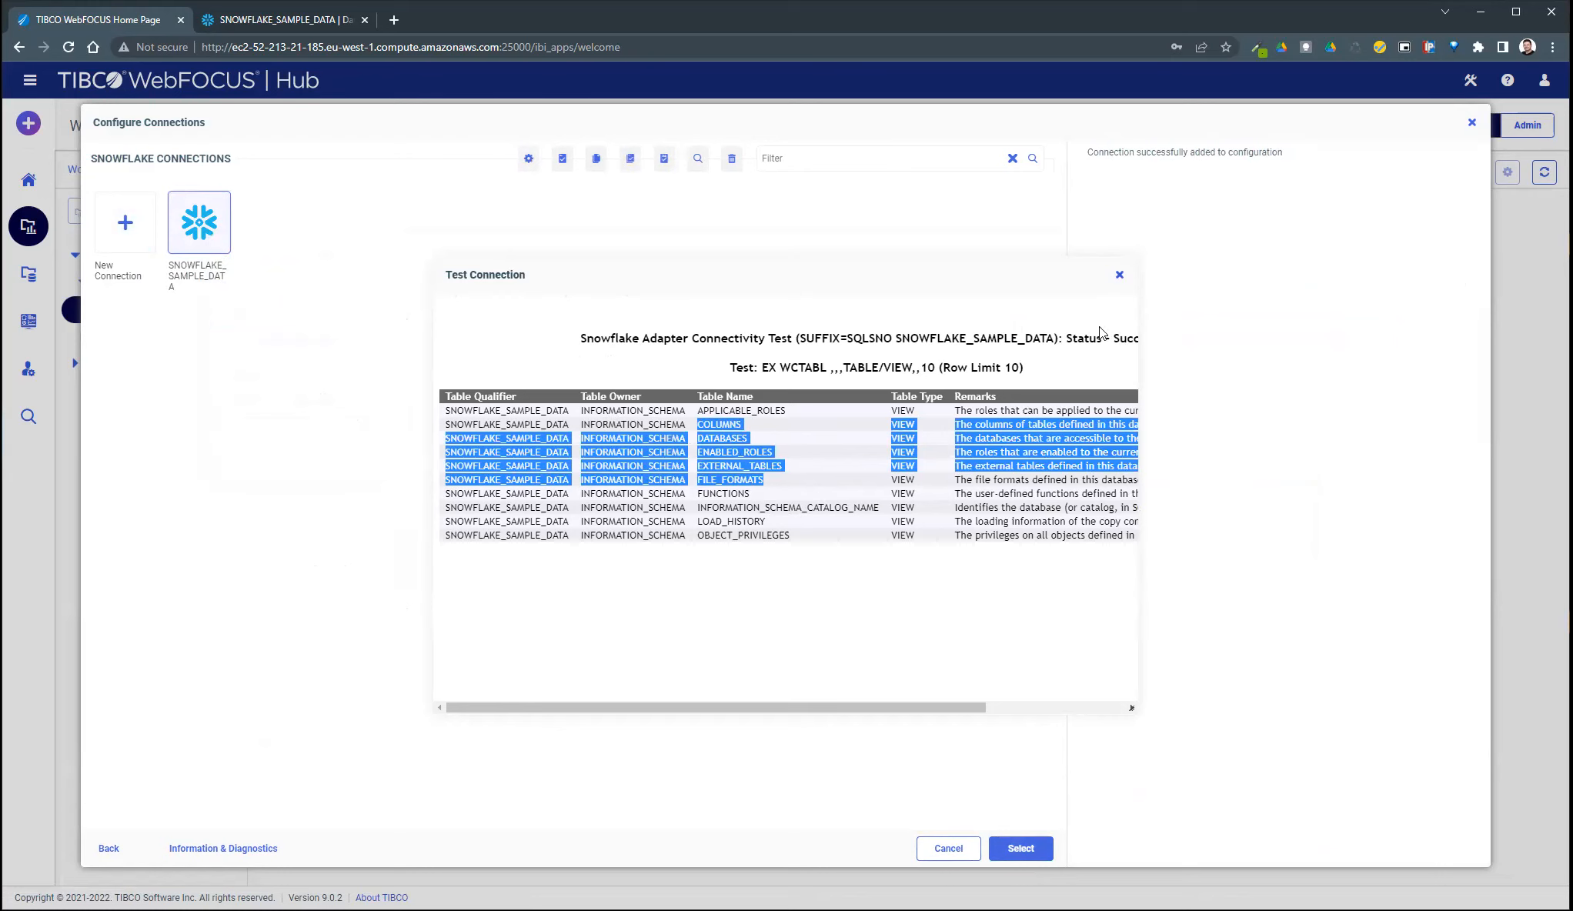
pyautogui.click(1119, 276)
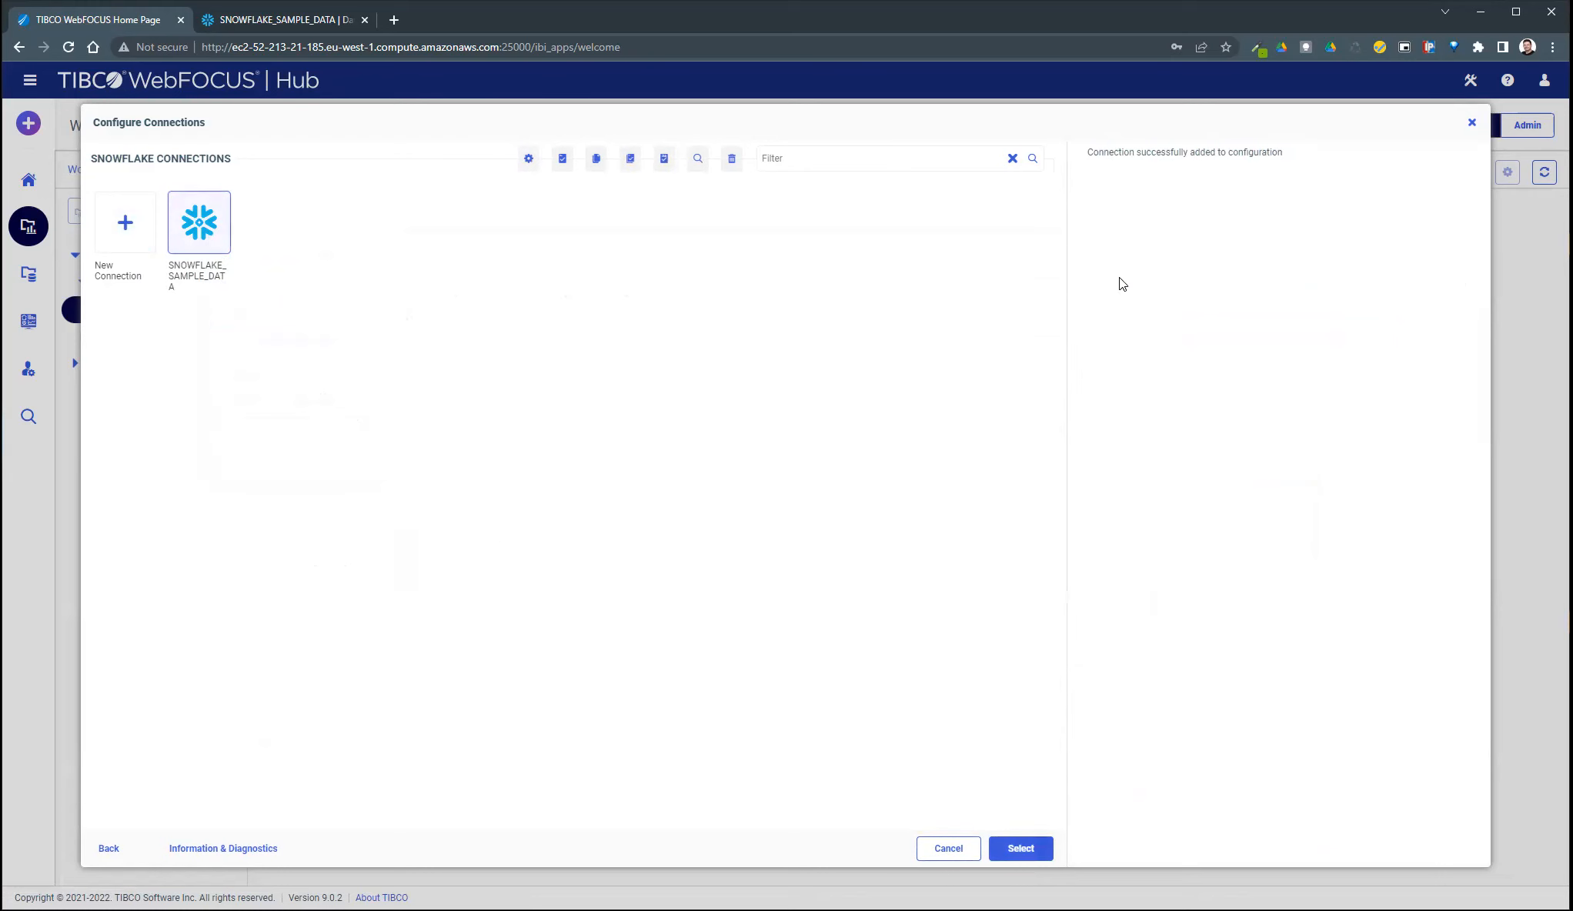
# From SNOWFLAKE_SAMPLE_DATA's DBMS objects, pick schema TPCH_SF100 and add the REGION table as a synonym.
pyautogui.rightClick(218, 237)
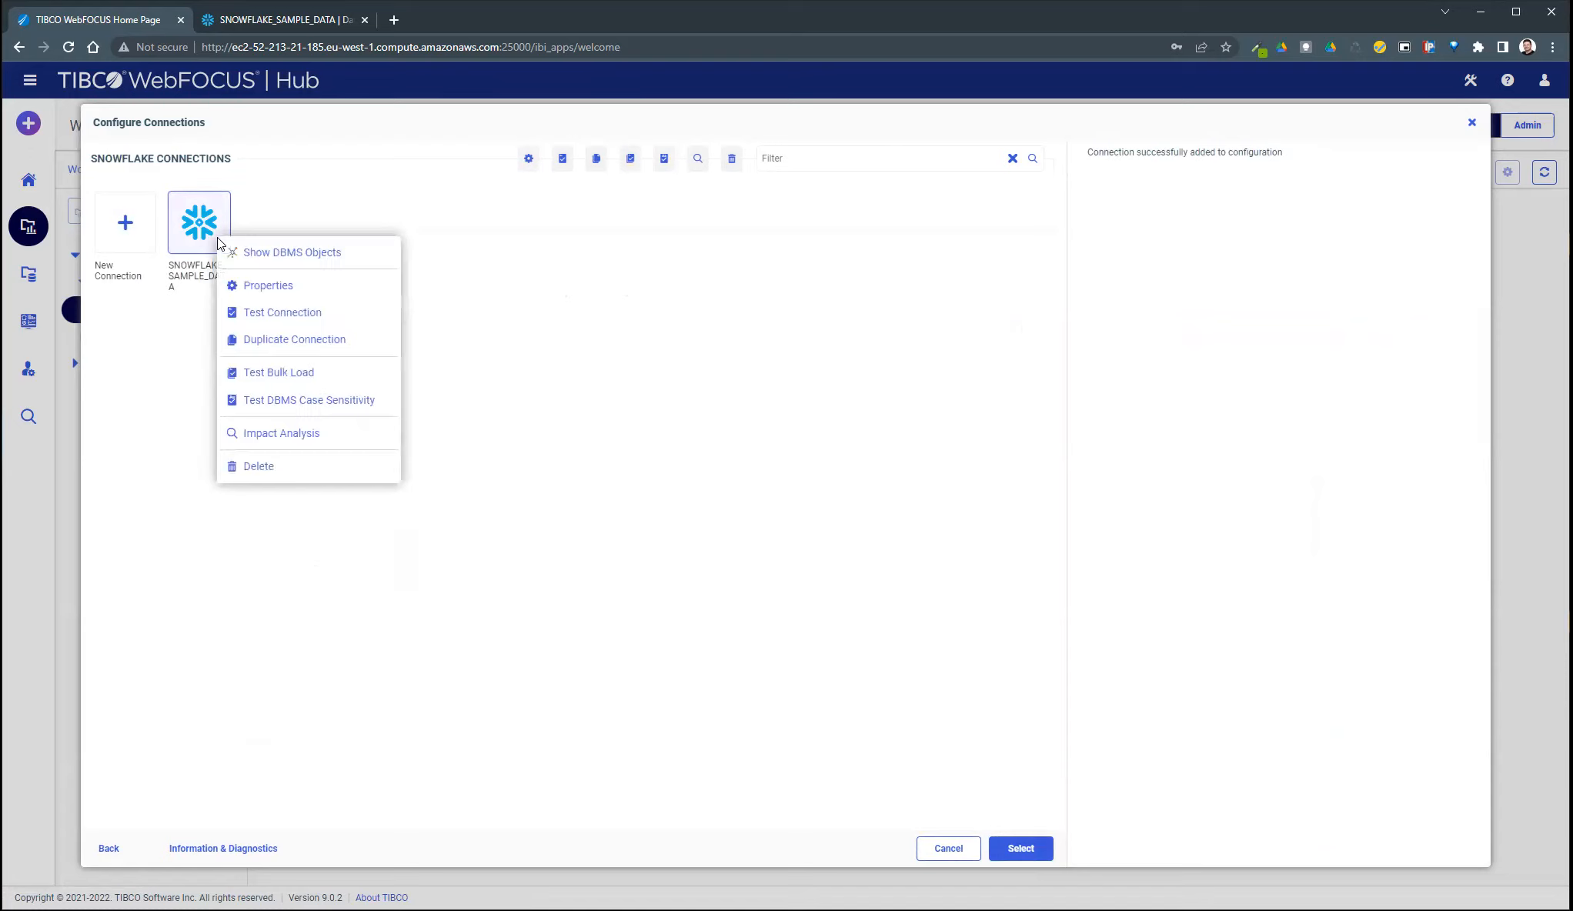
pyautogui.click(285, 257)
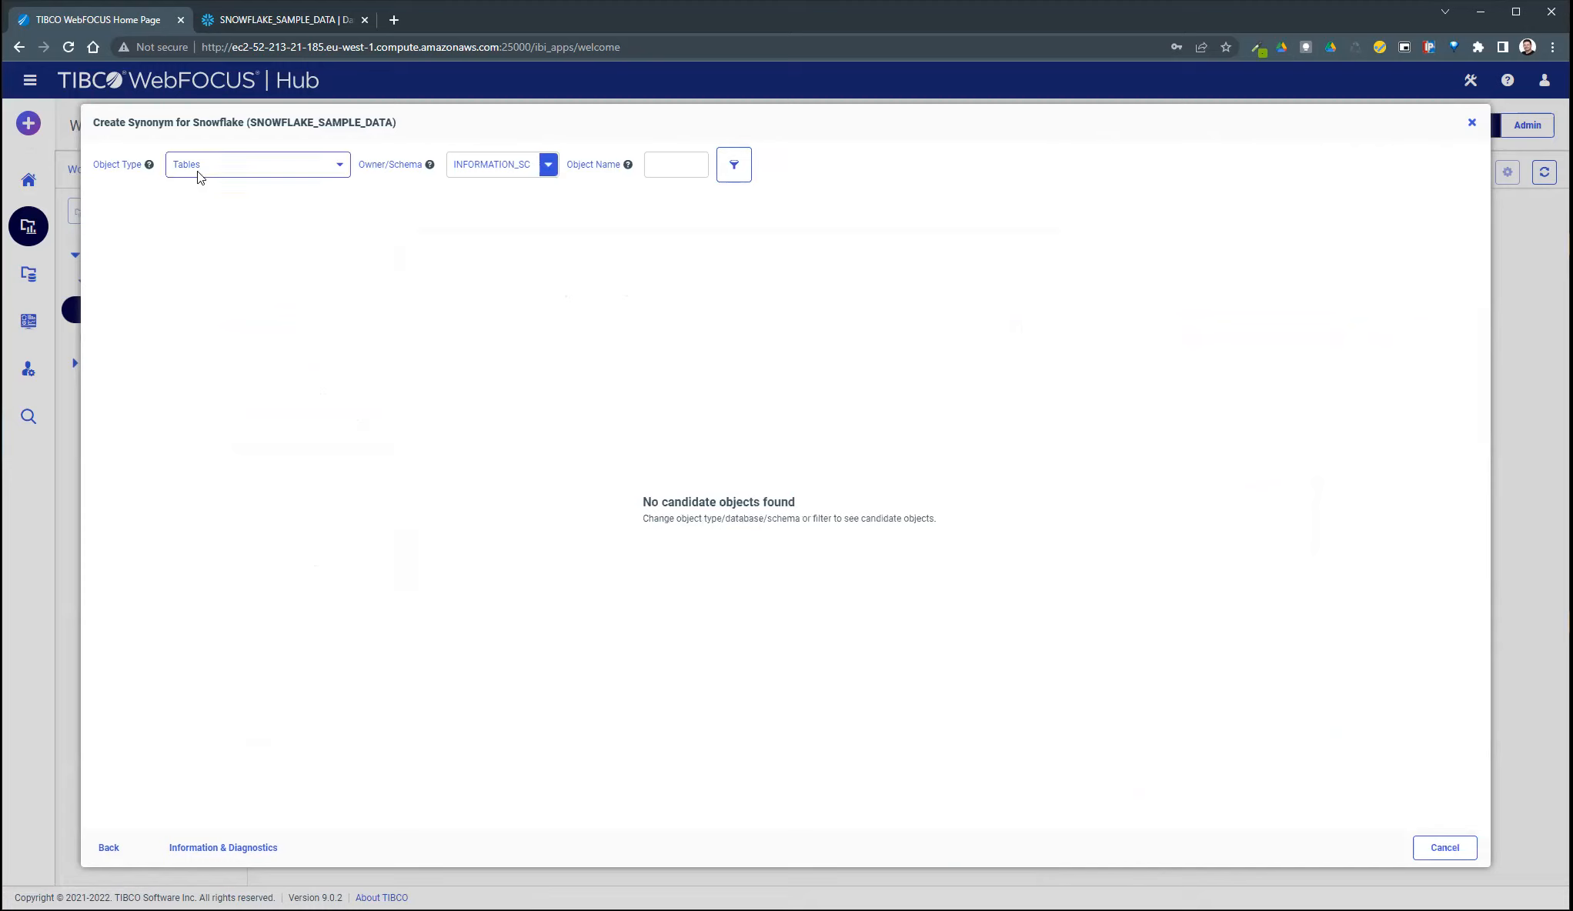
pyautogui.click(548, 165)
pyautogui.click(549, 166)
pyautogui.click(549, 166)
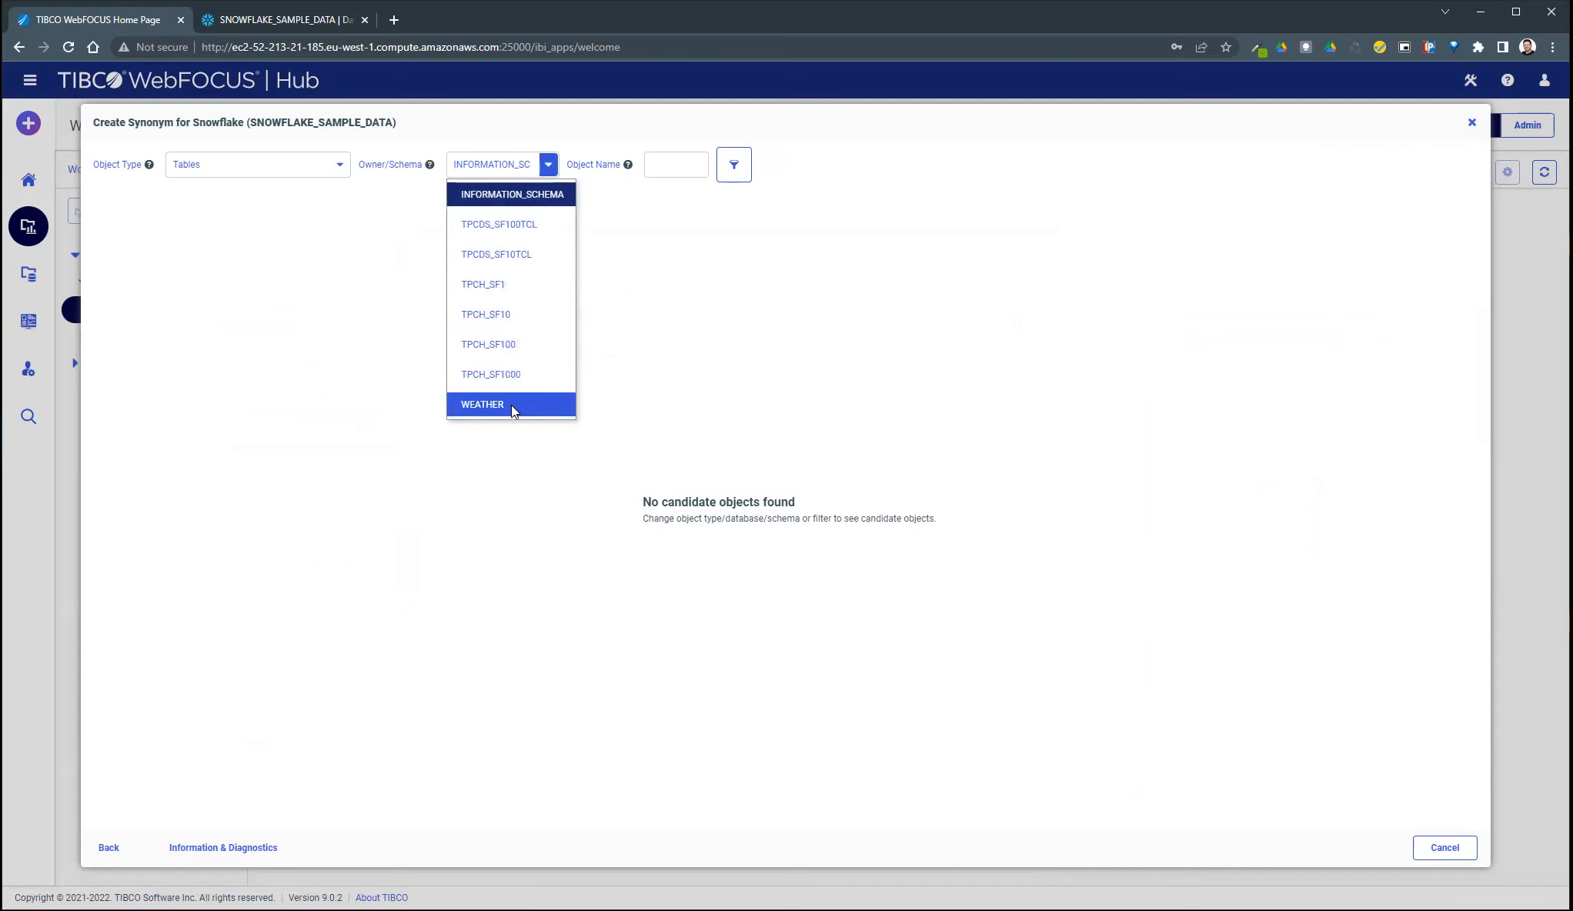
pyautogui.click(511, 344)
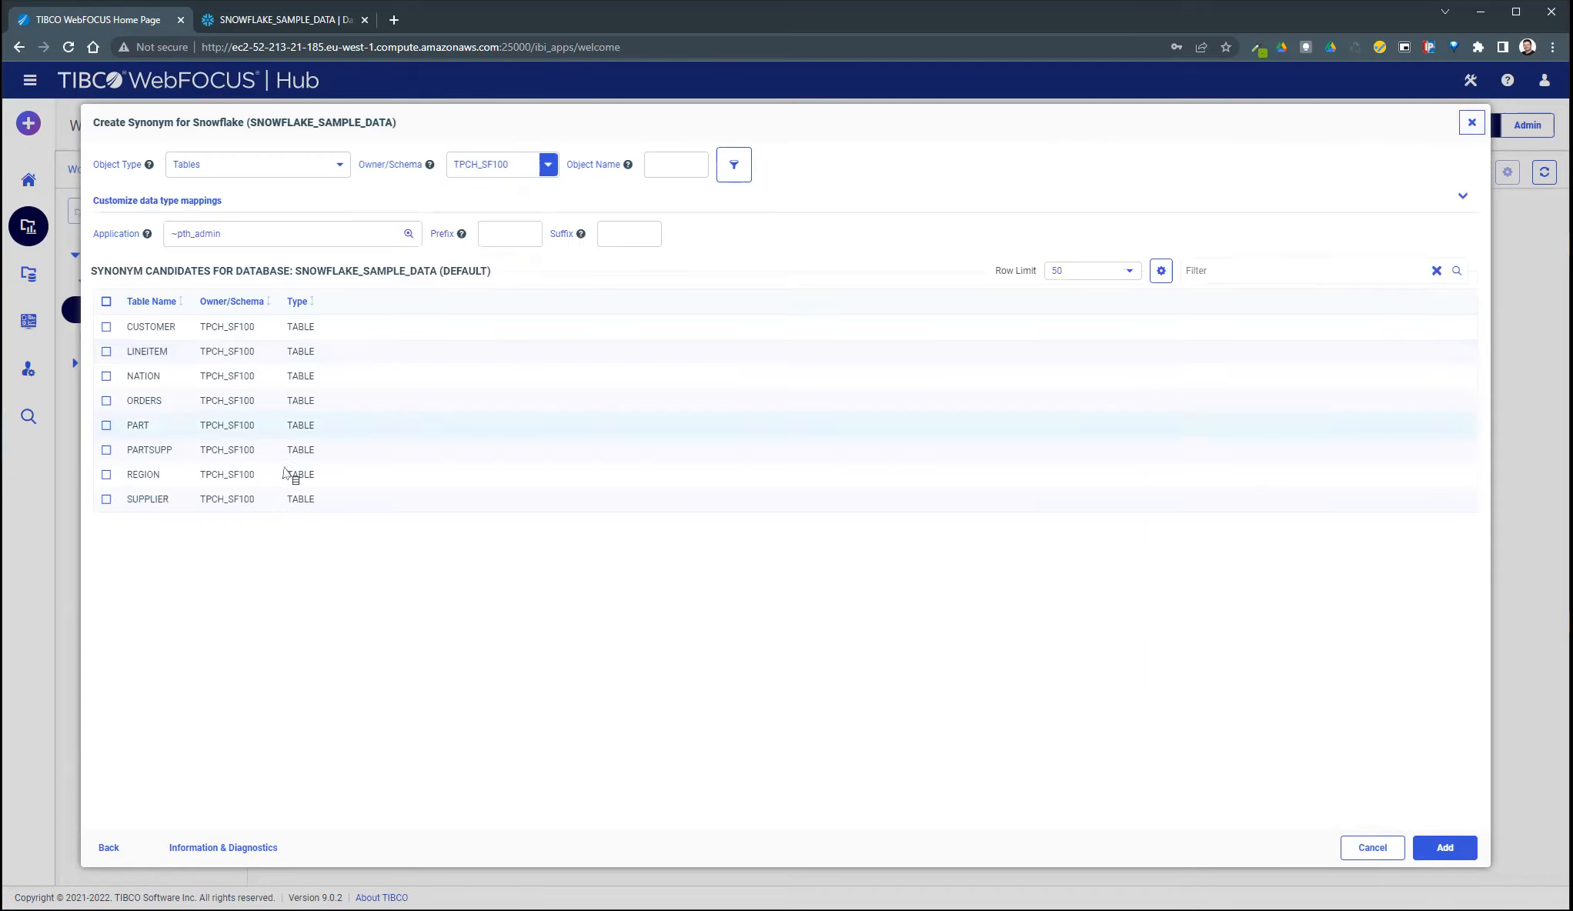
pyautogui.click(107, 477)
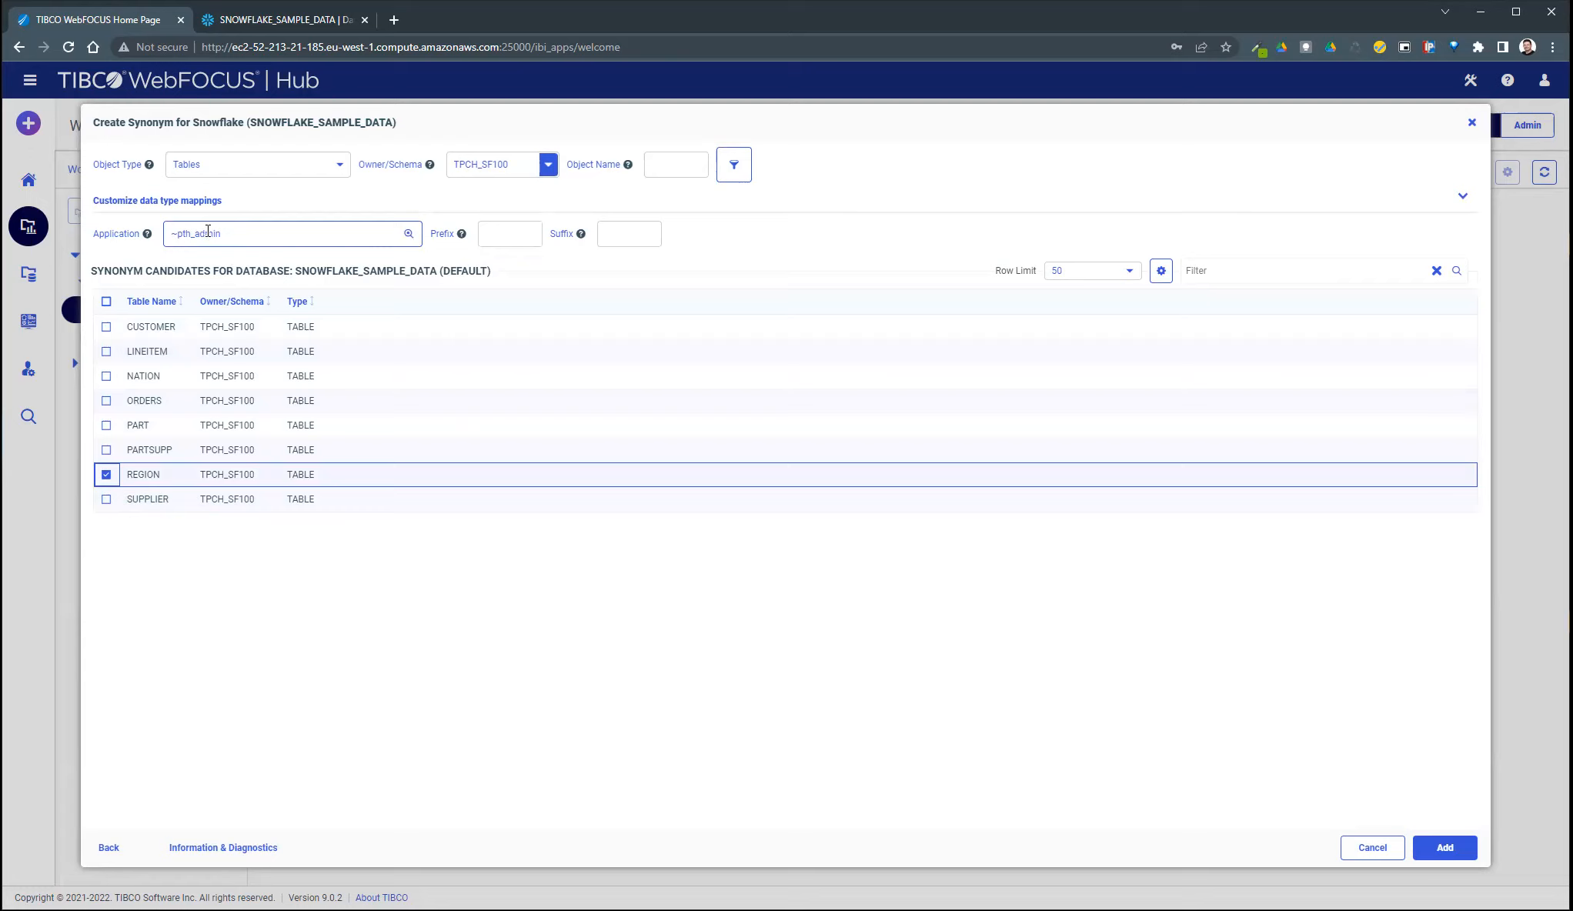
pyautogui.click(1444, 854)
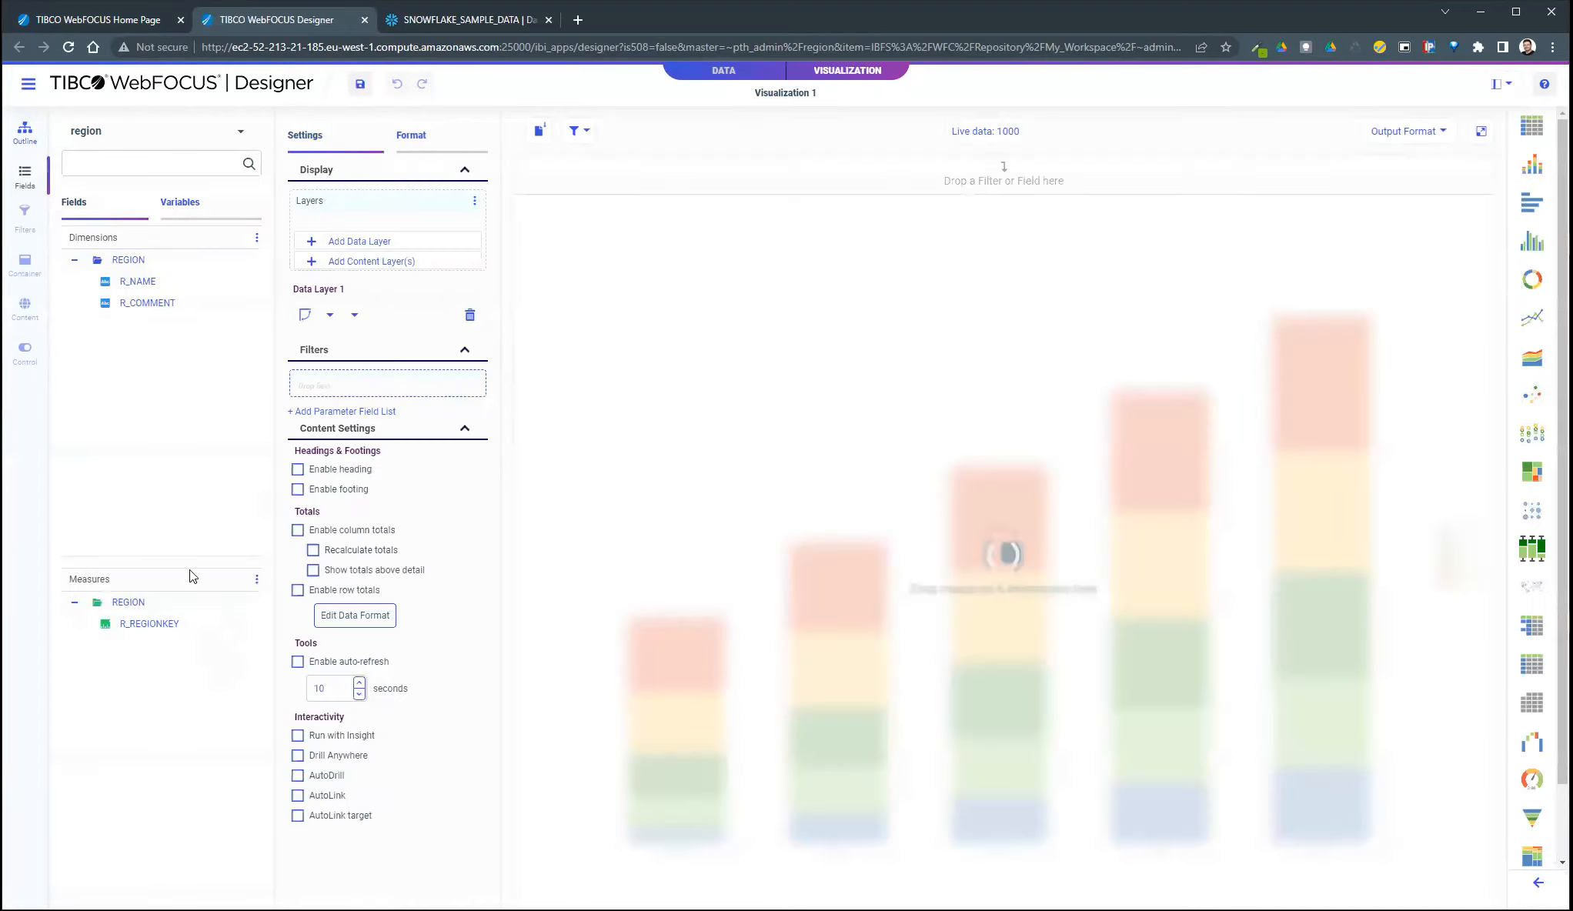
# Chart R_REGIONKEY on the vertical axis against R_NAME on the horizontal axis as bars.
pyautogui.moveTo(135, 289); pyautogui.dragTo(385, 314)
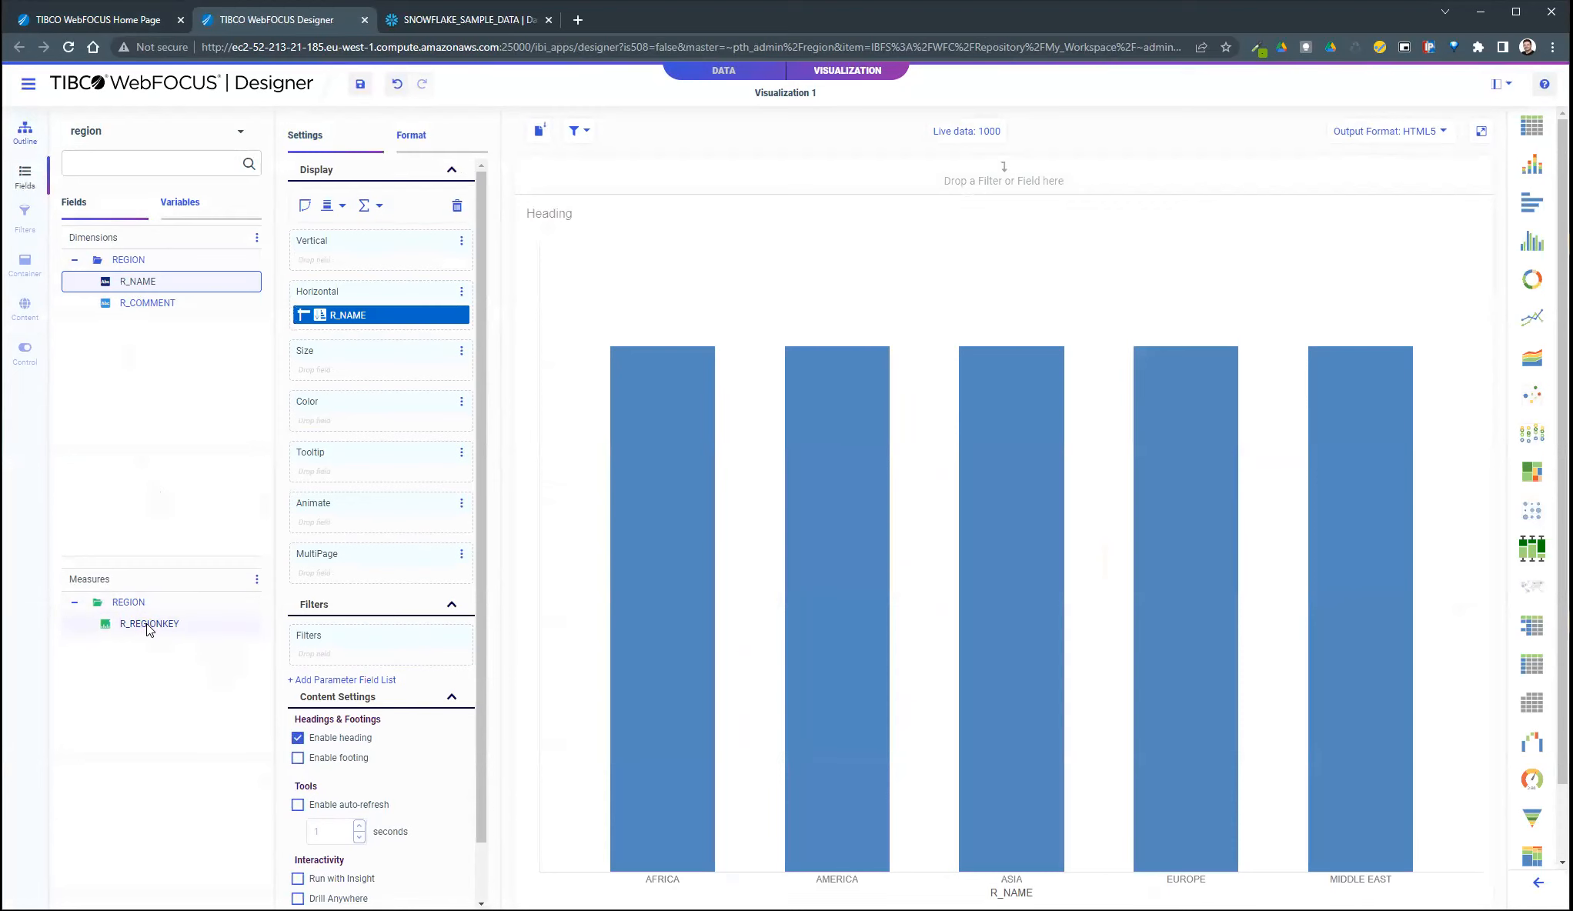
pyautogui.moveTo(157, 624); pyautogui.dragTo(385, 262)
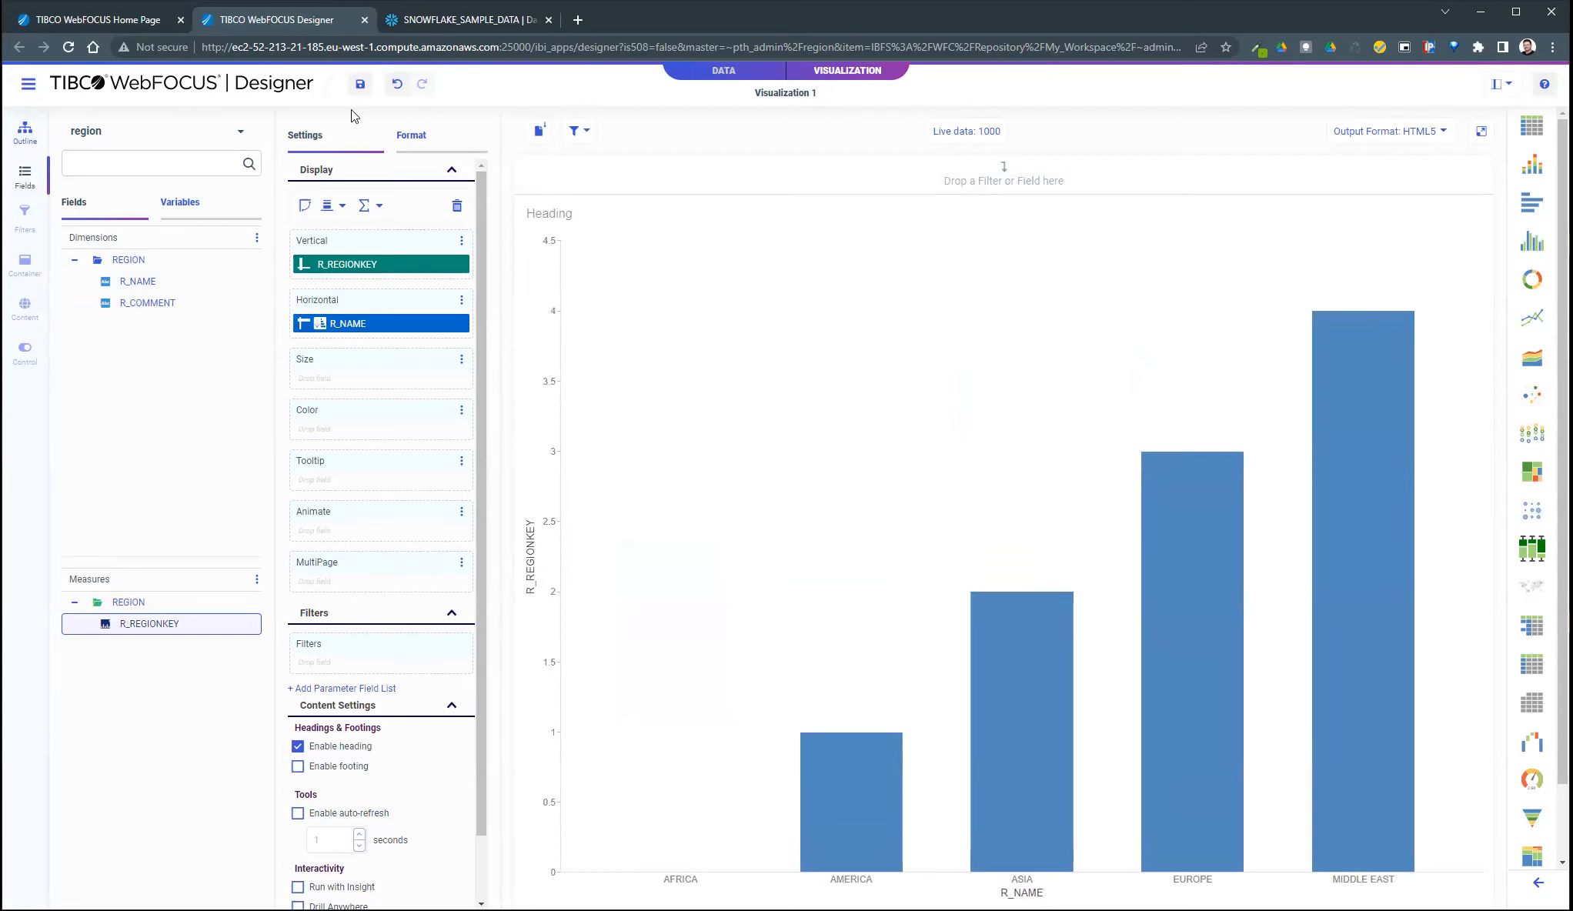
# Leave the Designer, search 'snowflake key pair', and open Snowflake's Key Pair Authentication documentation.
pyautogui.click(363, 20)
pyautogui.click(863, 132)
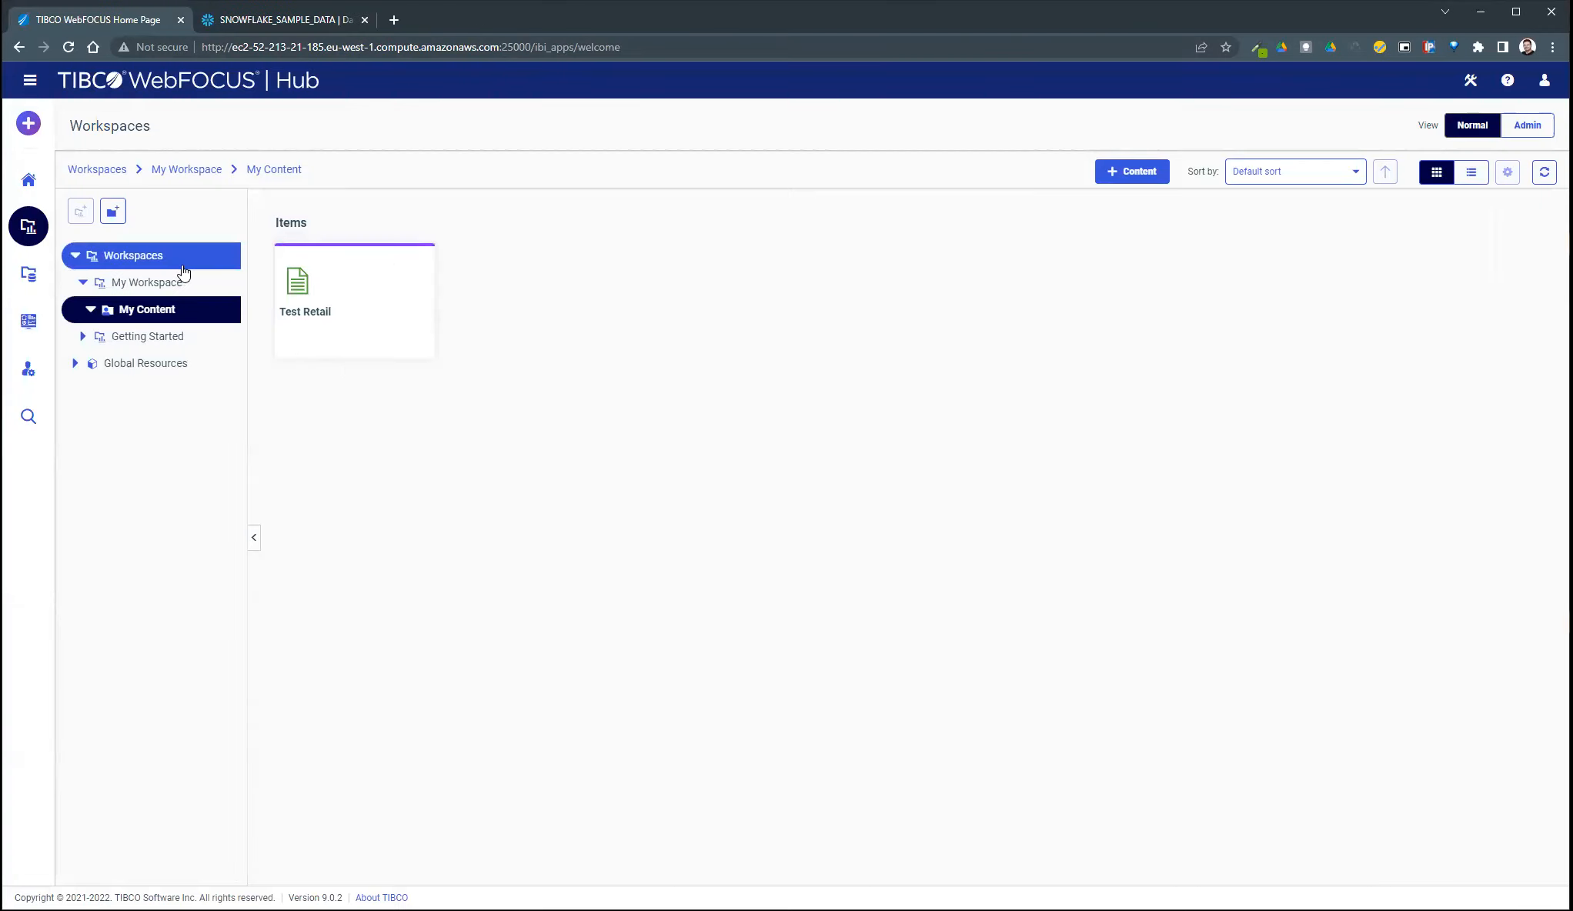
pyautogui.click(393, 20)
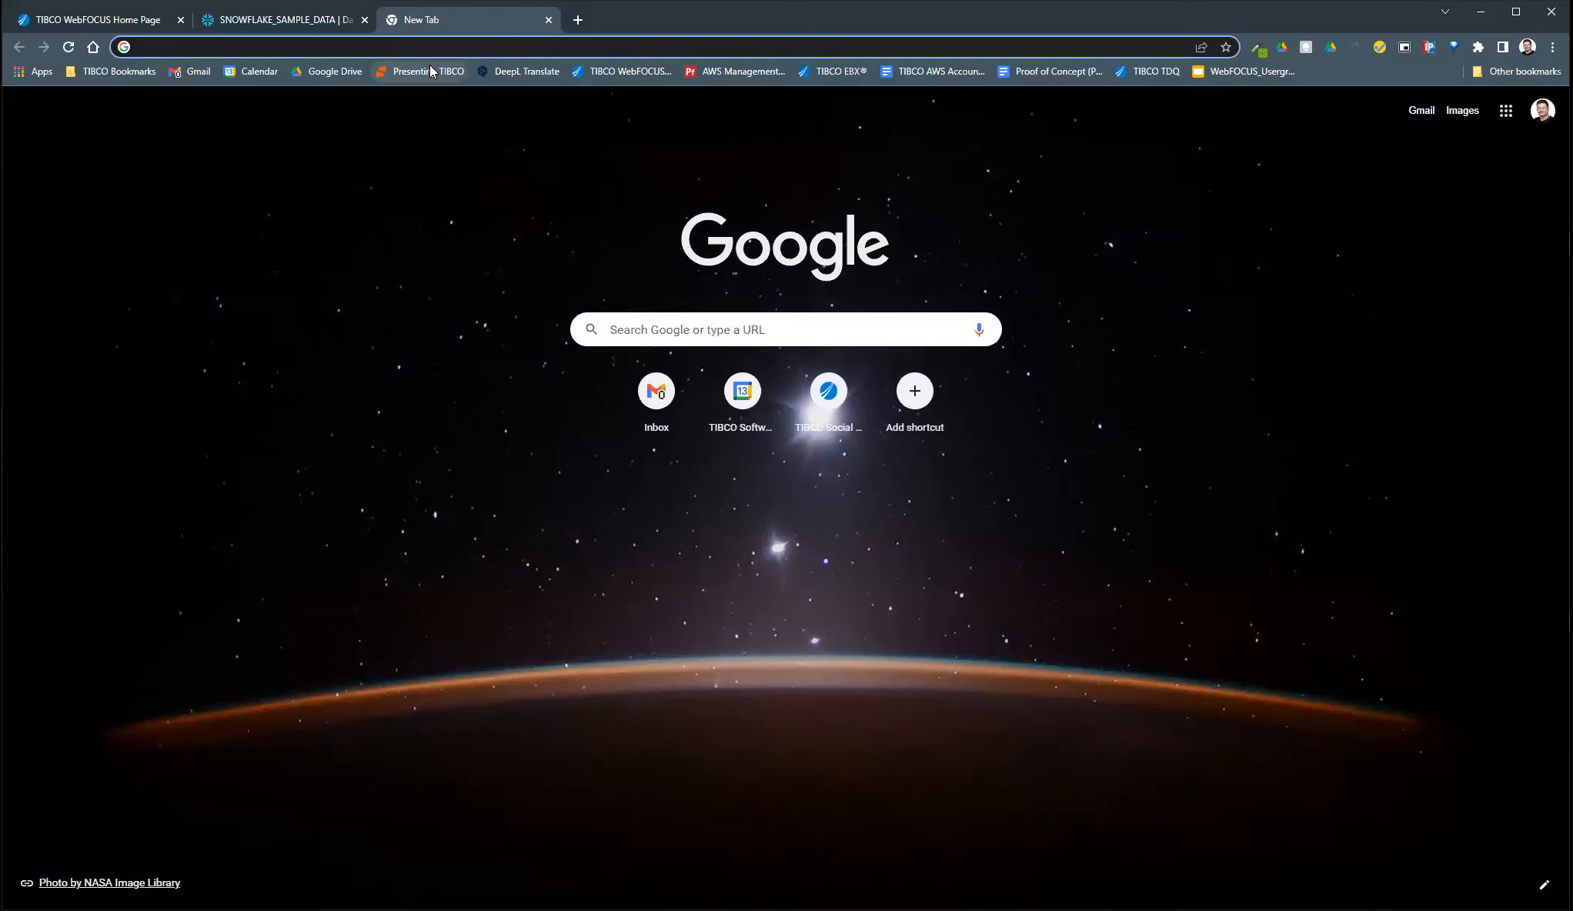
pyautogui.write('snowflake ke')
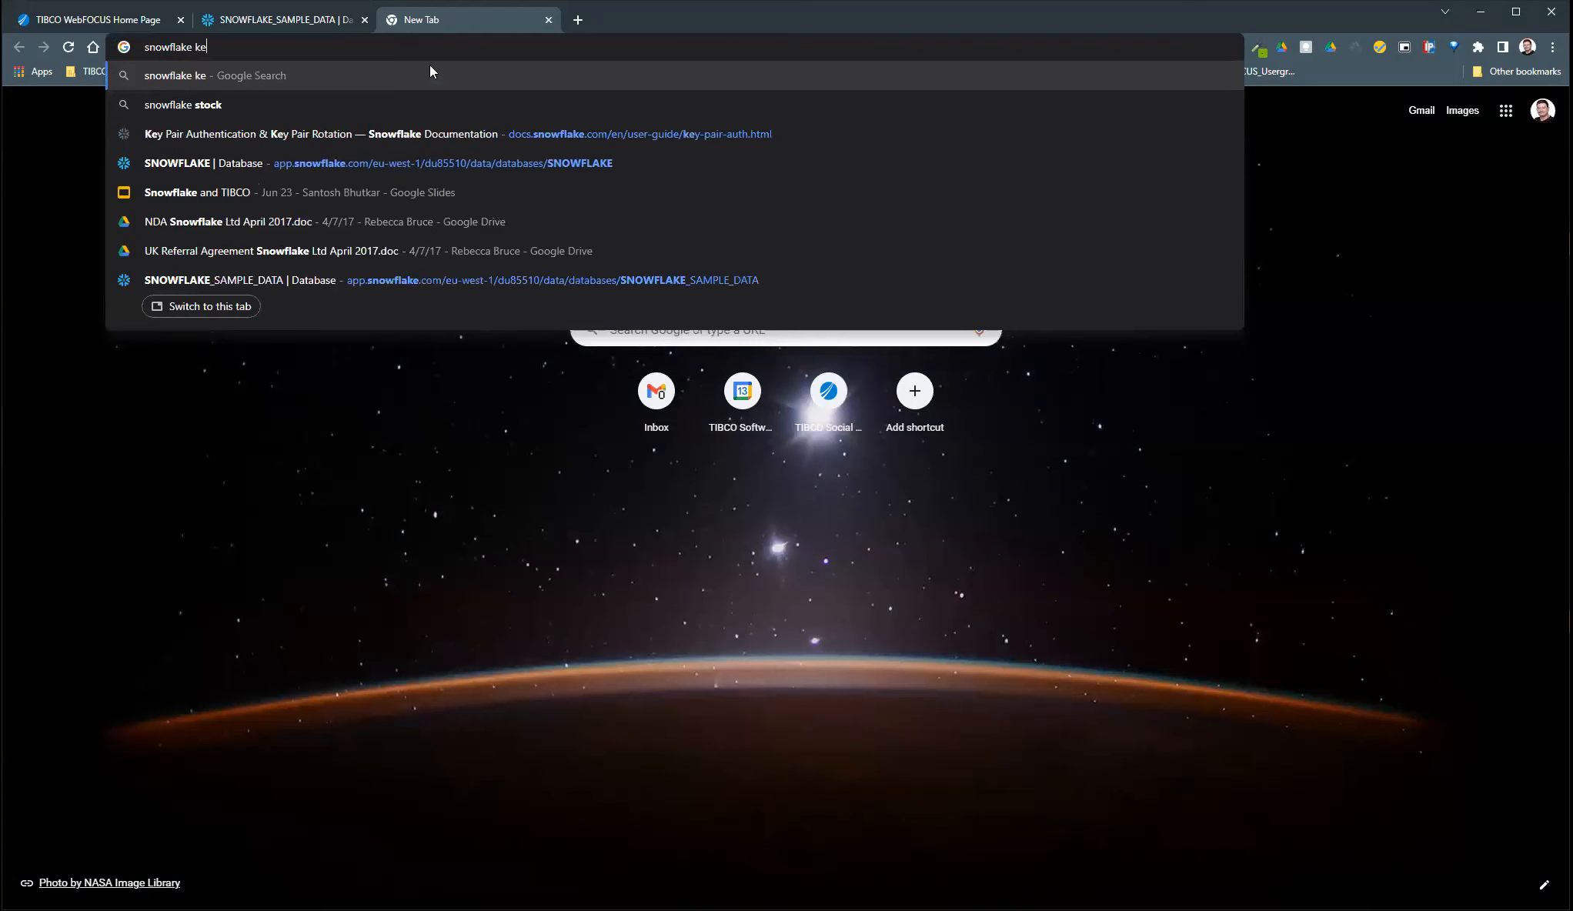
pyautogui.write('y pair')
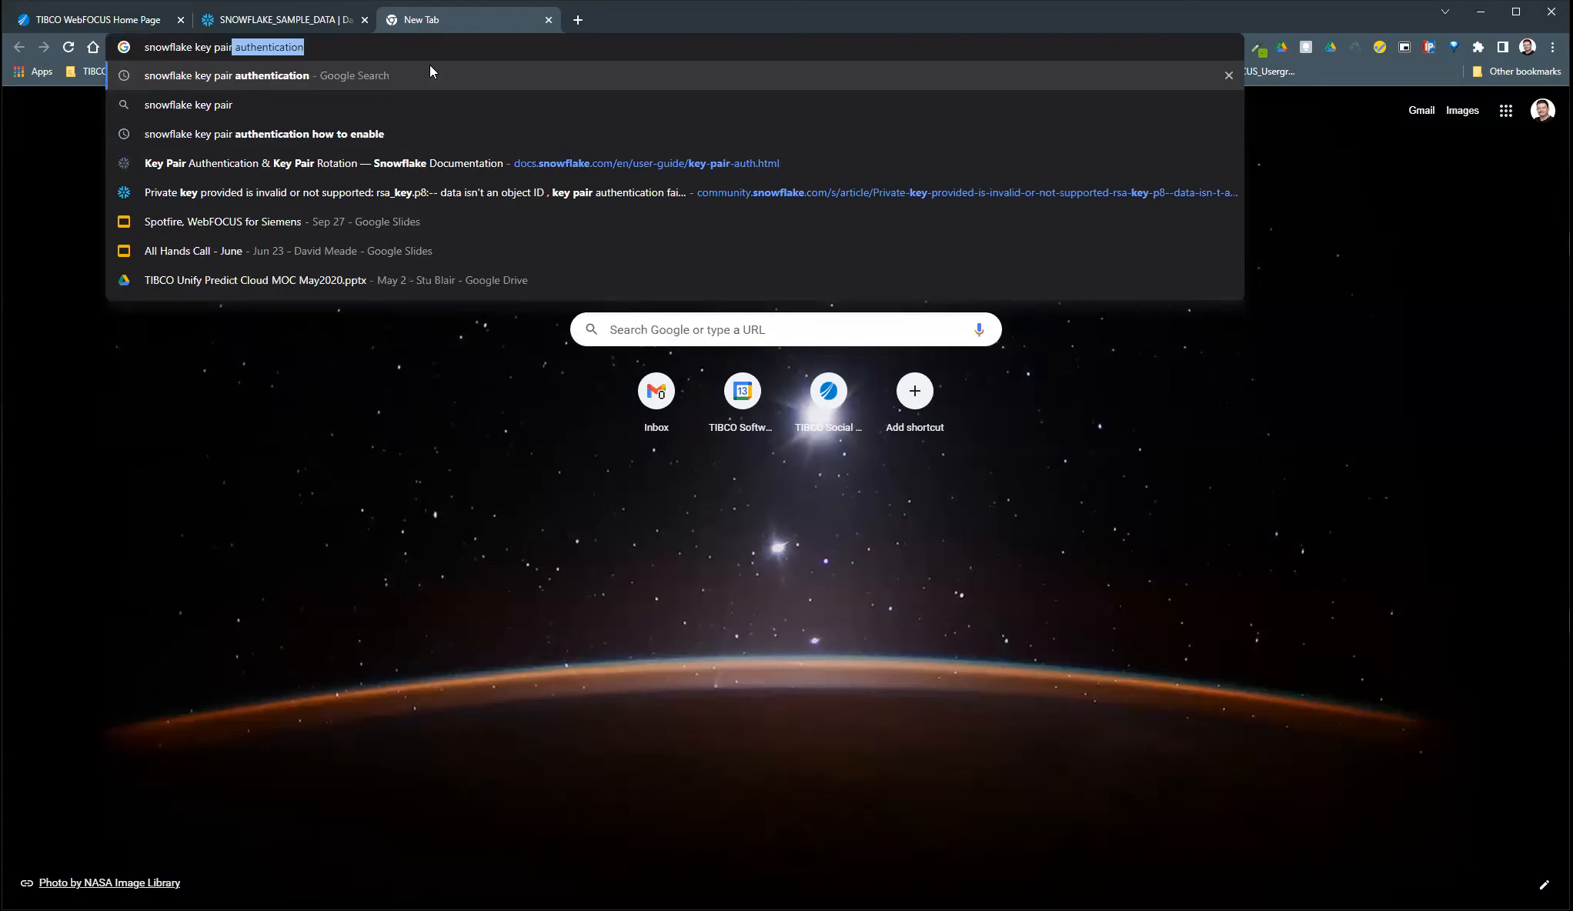
pyautogui.press('Return')
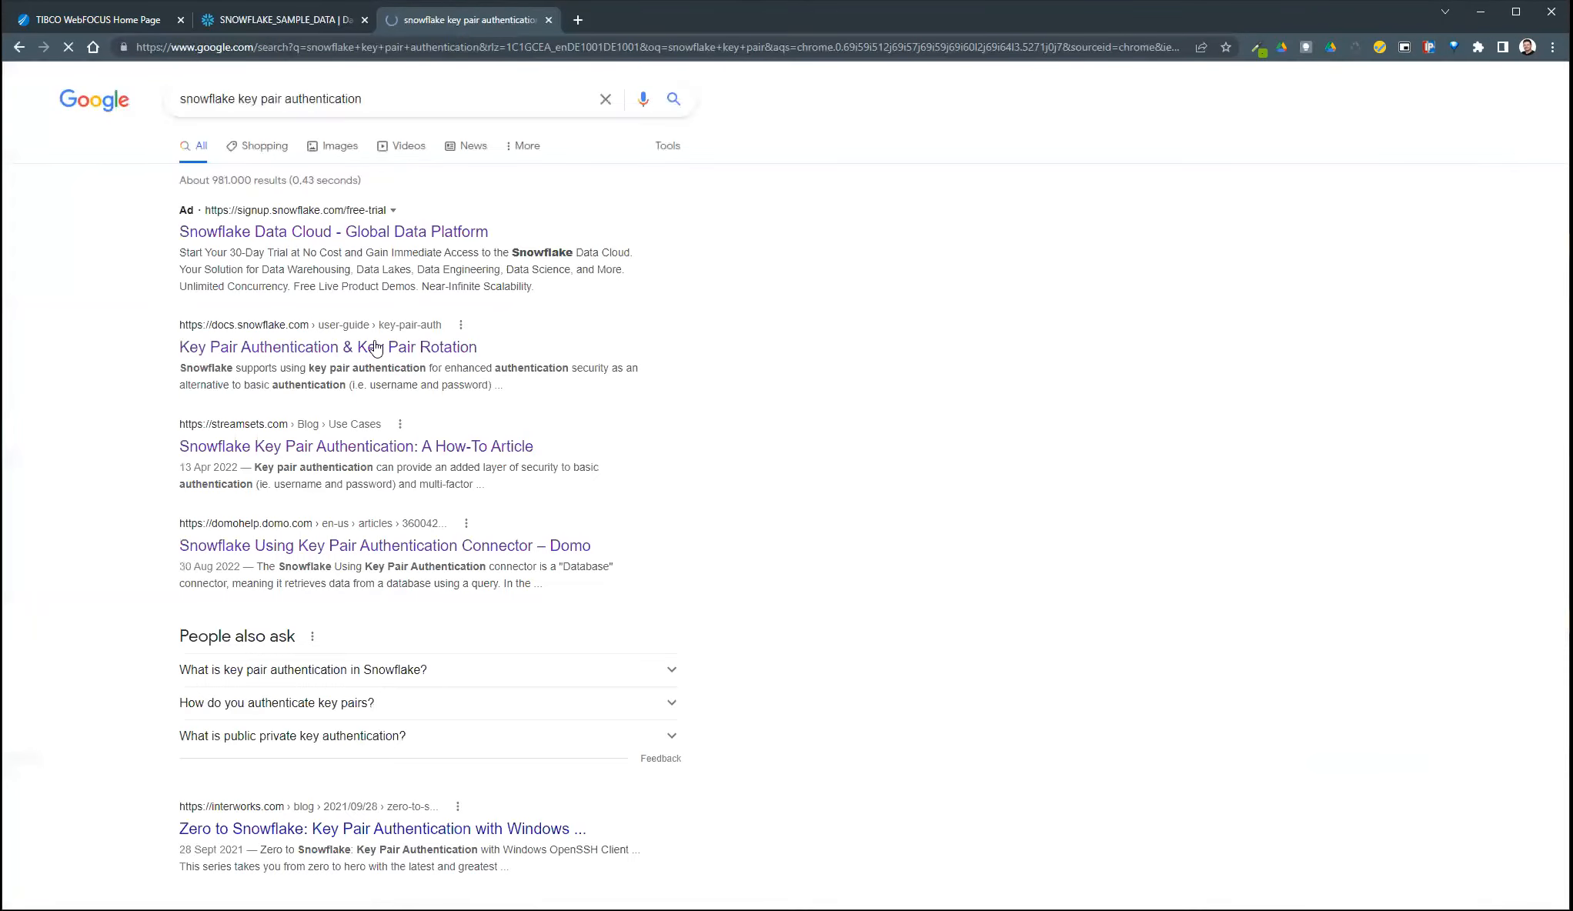
pyautogui.click(376, 348)
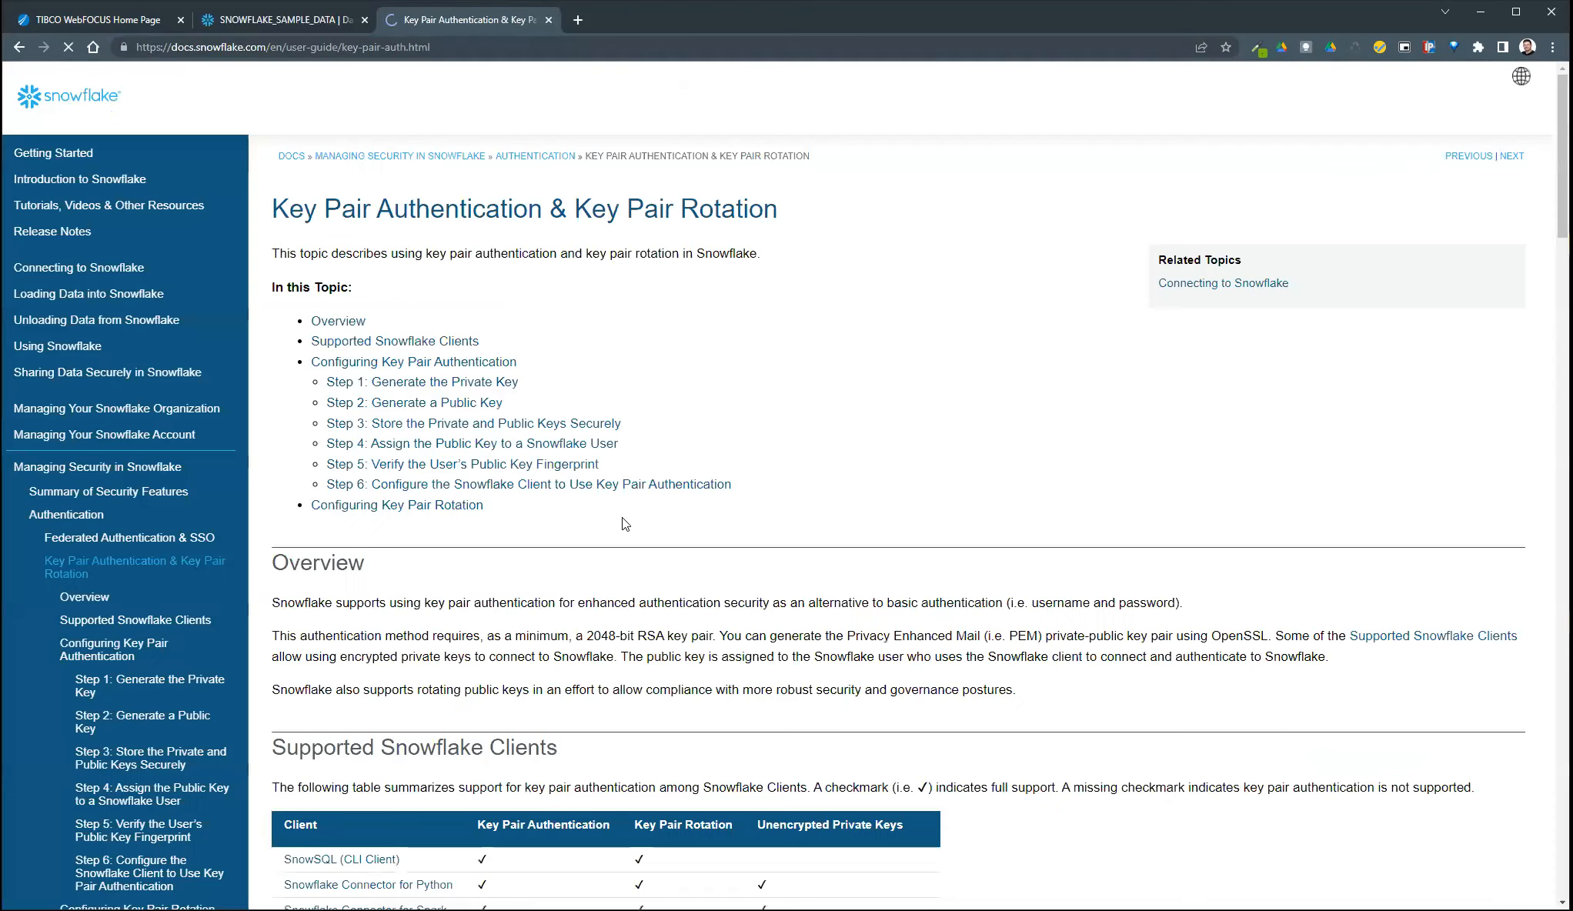
pyautogui.scroll(-2, 634, 504)
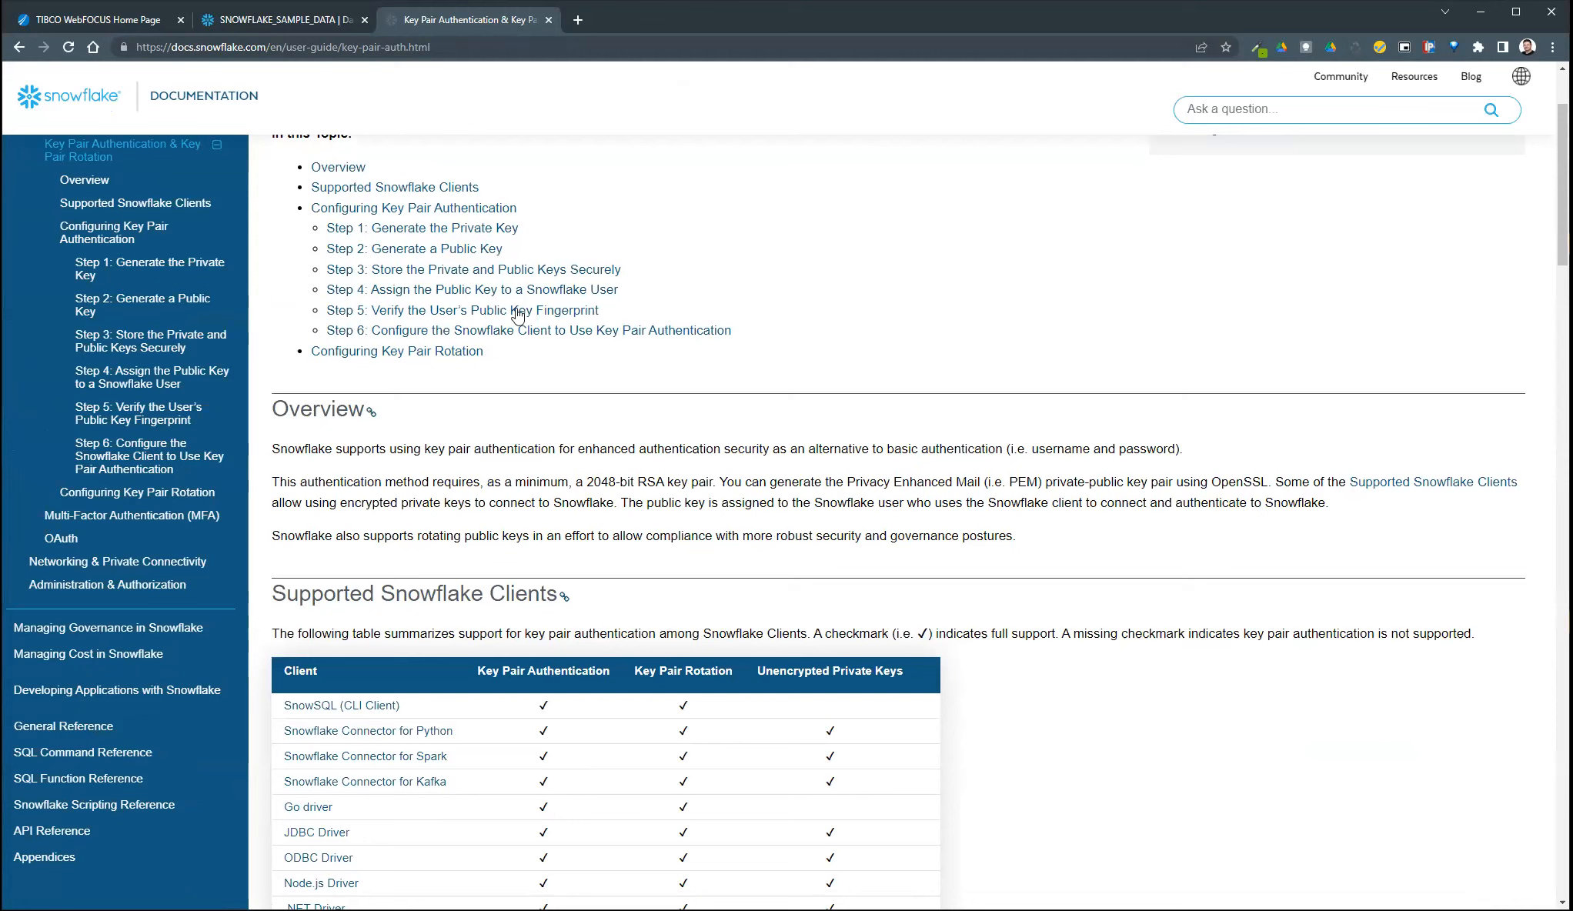
pyautogui.scroll(2, 517, 410)
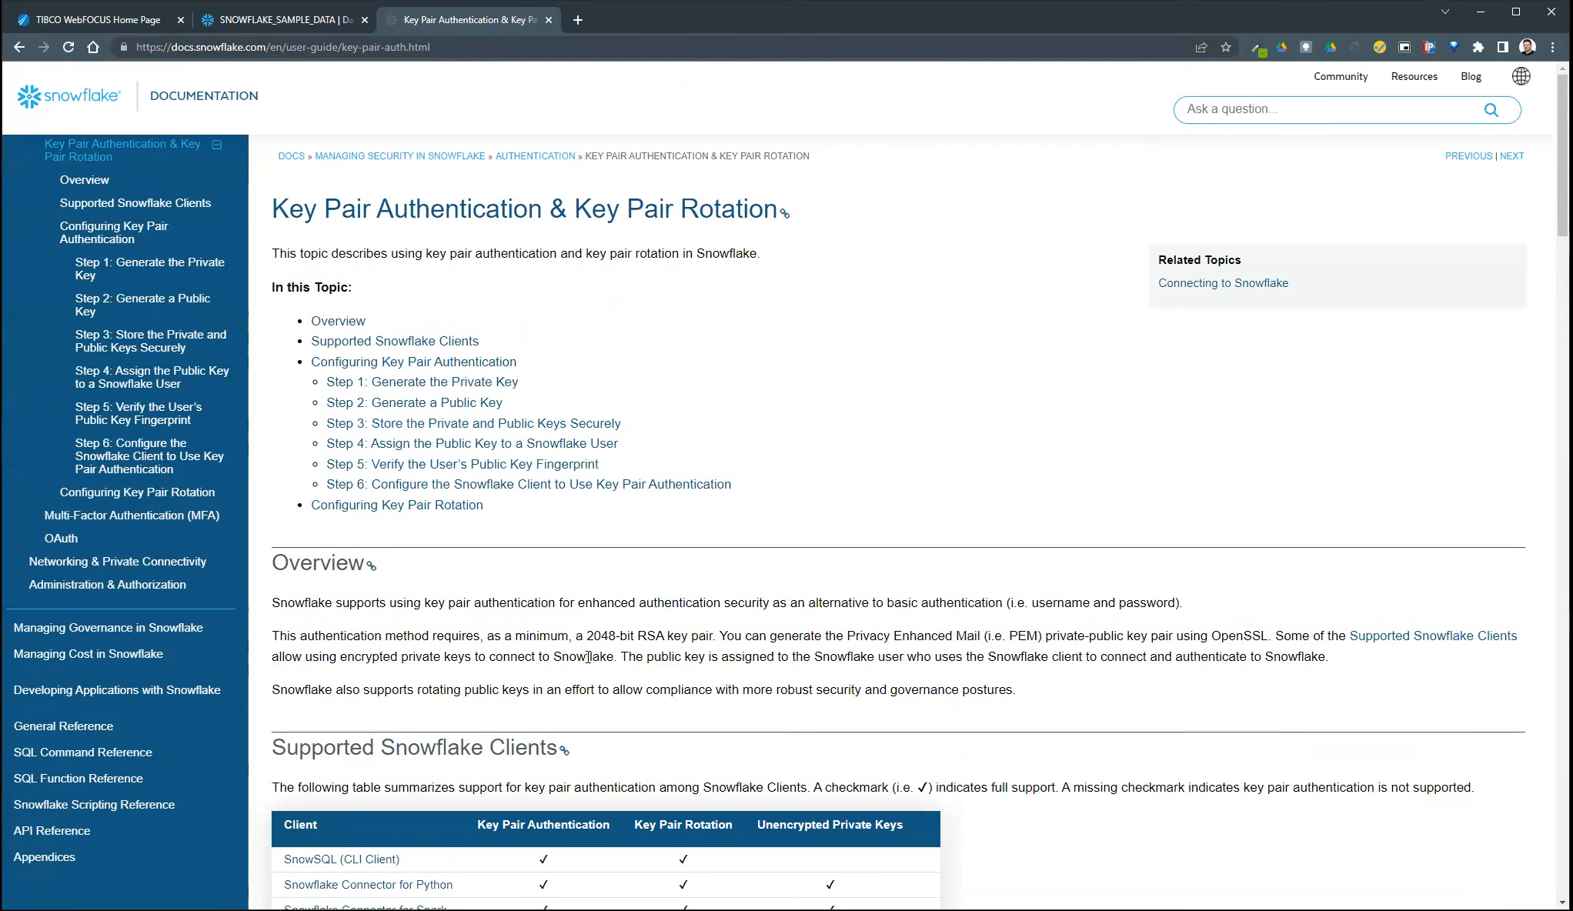
# Back in the Hub, start a new Snowflake JDBC connection via Get Data.
pyautogui.click(117, 26)
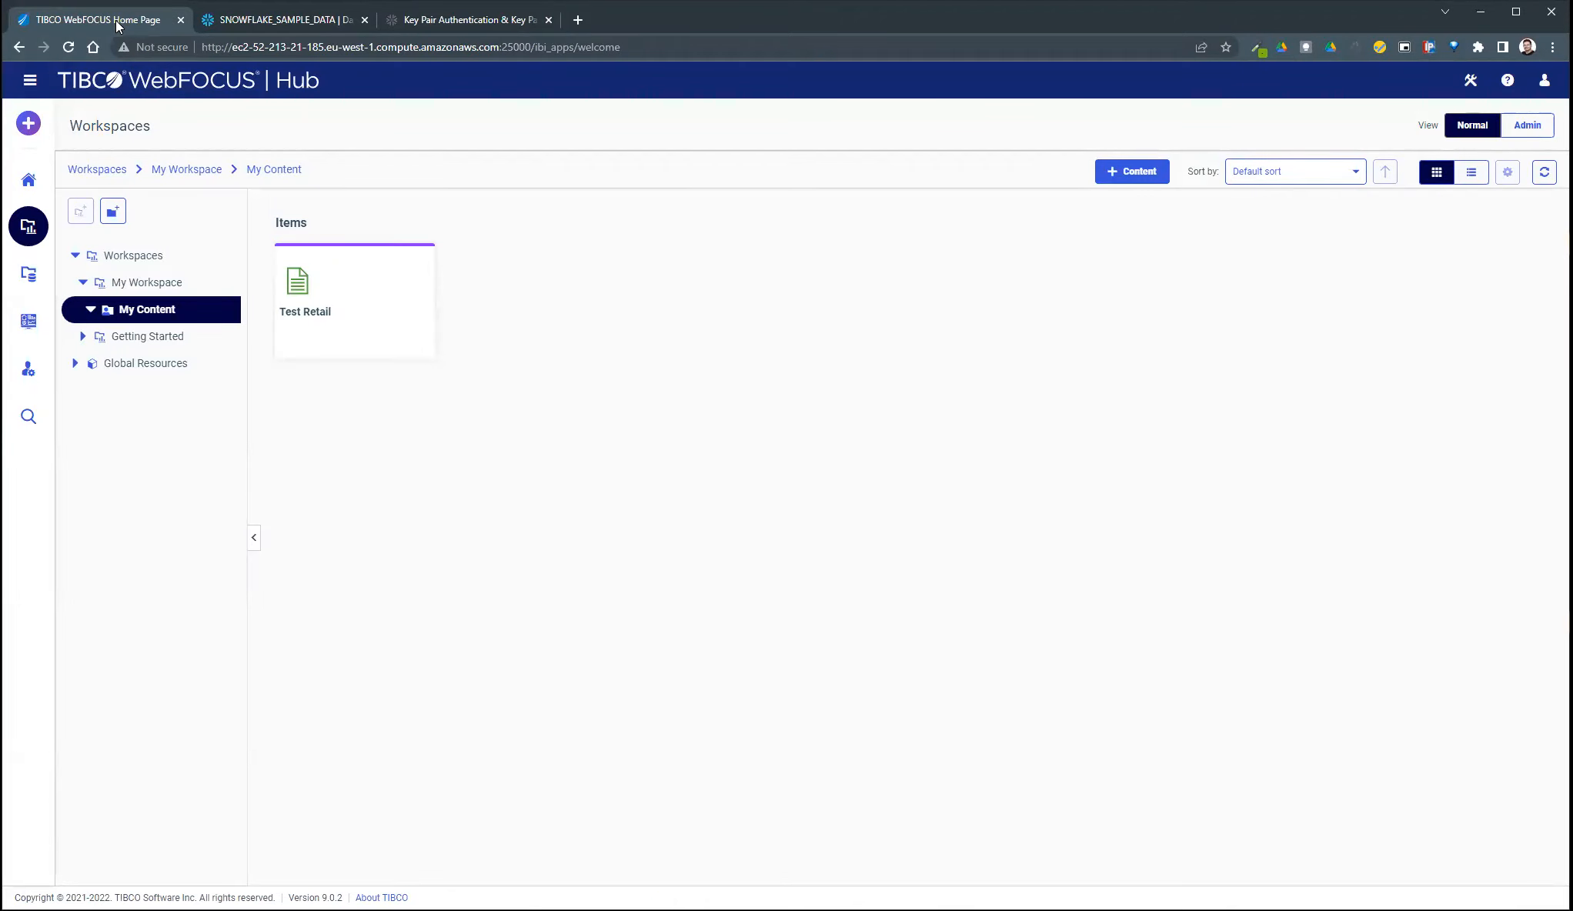
pyautogui.click(29, 123)
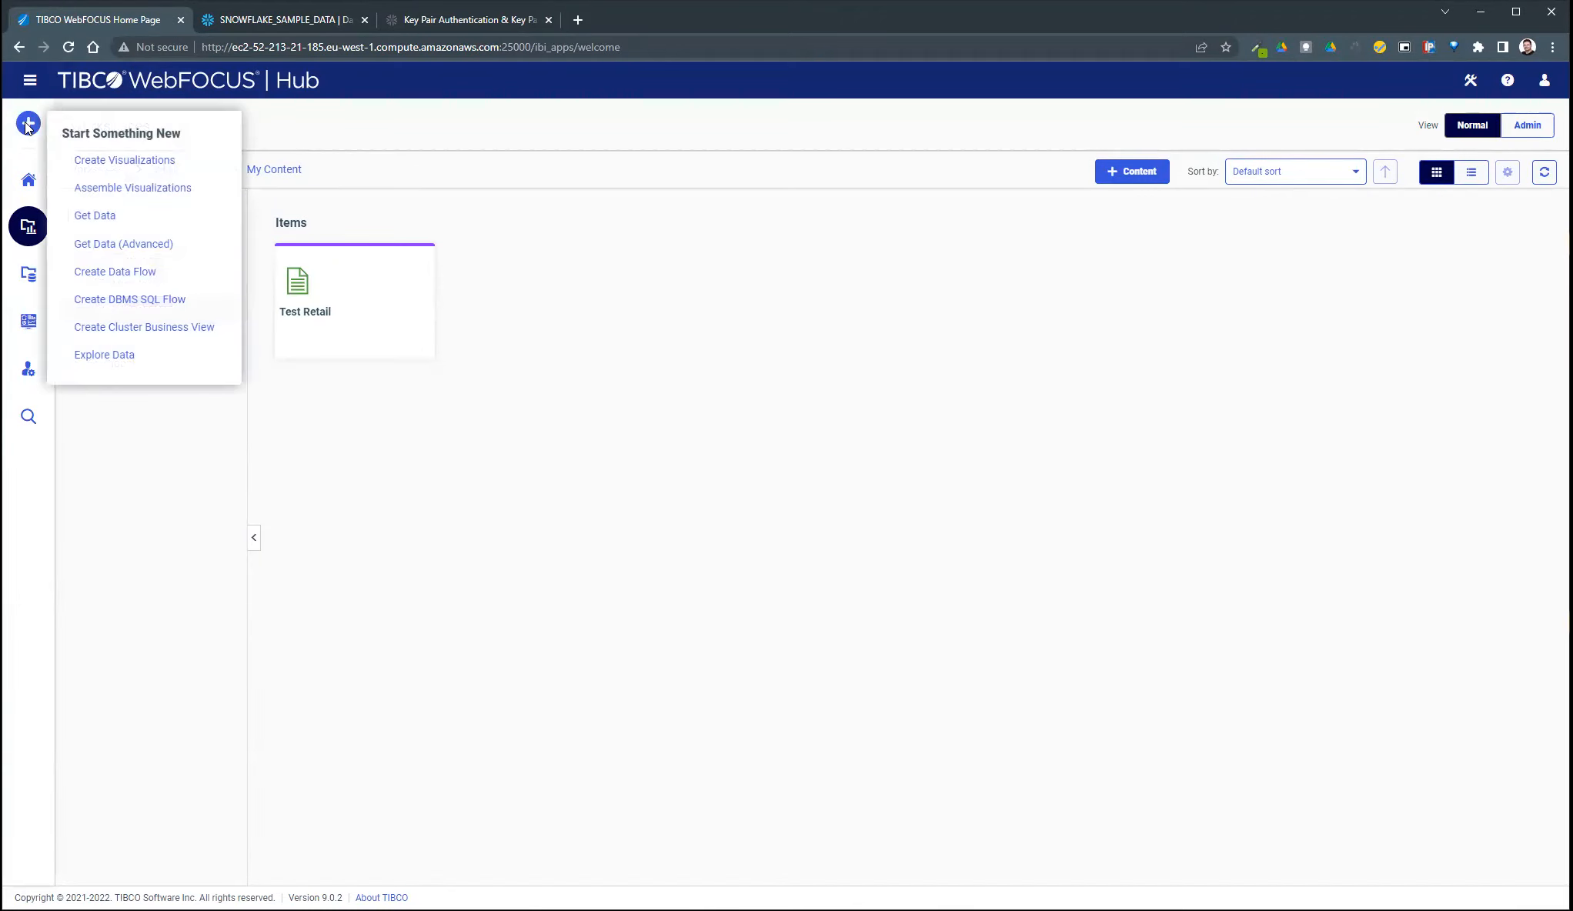
pyautogui.click(132, 223)
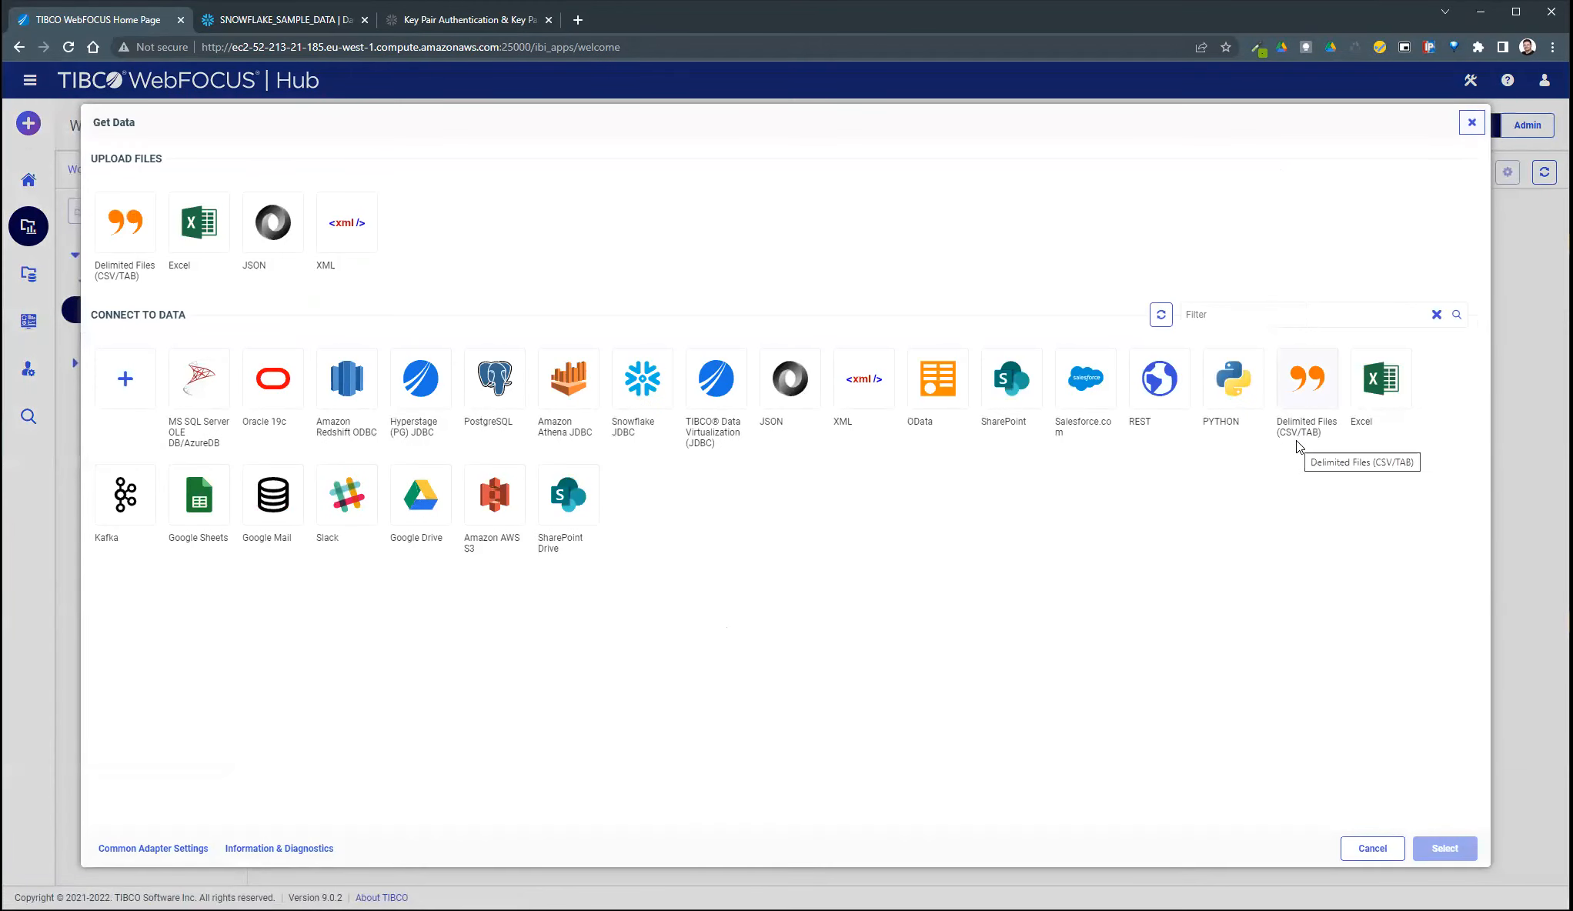
pyautogui.doubleClick(650, 392)
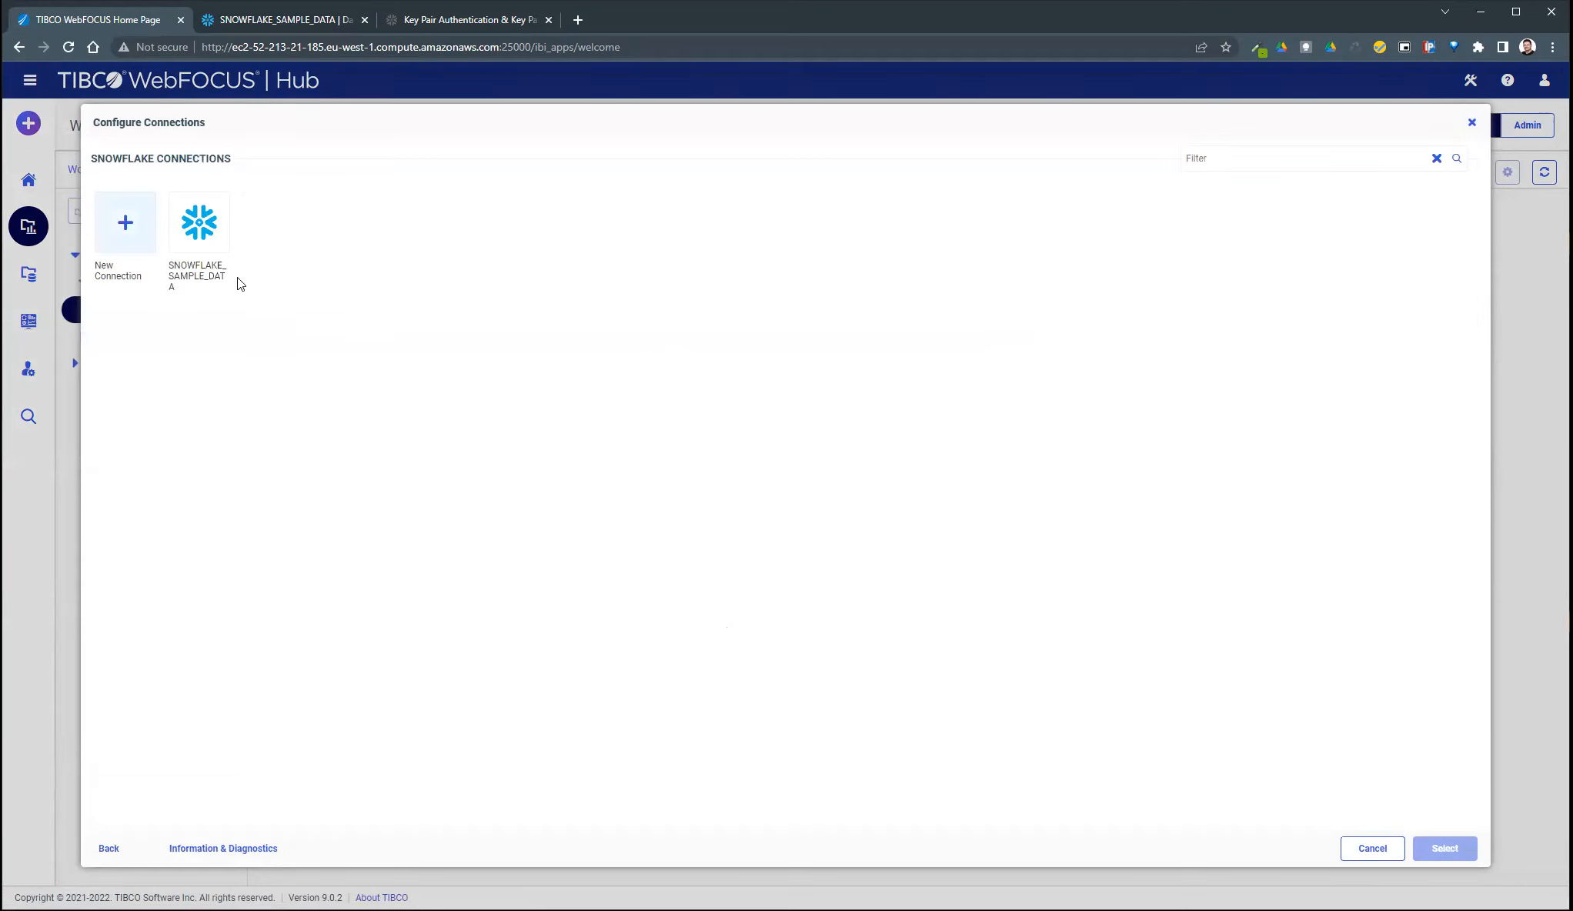
pyautogui.click(121, 233)
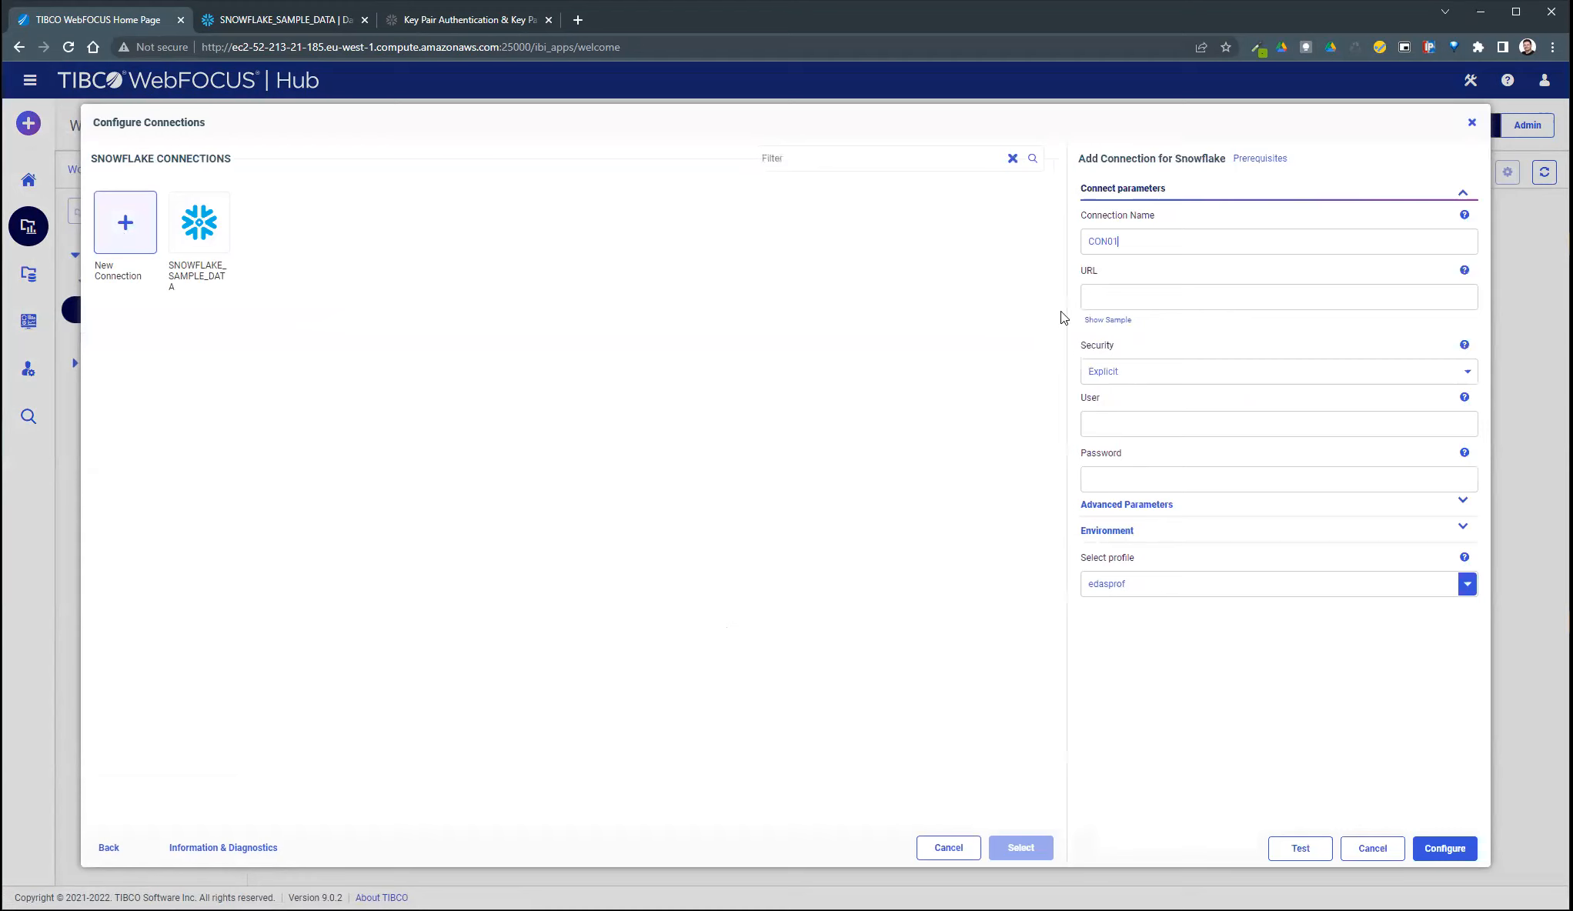
# Name the connection SNOWFLAKE_KEY_PAIR and paste the key-pair JDBC URL referencing rsa_key.p8.
pyautogui.moveTo(1140, 243); pyautogui.dragTo(1016, 240)
pyautogui.write('SN')
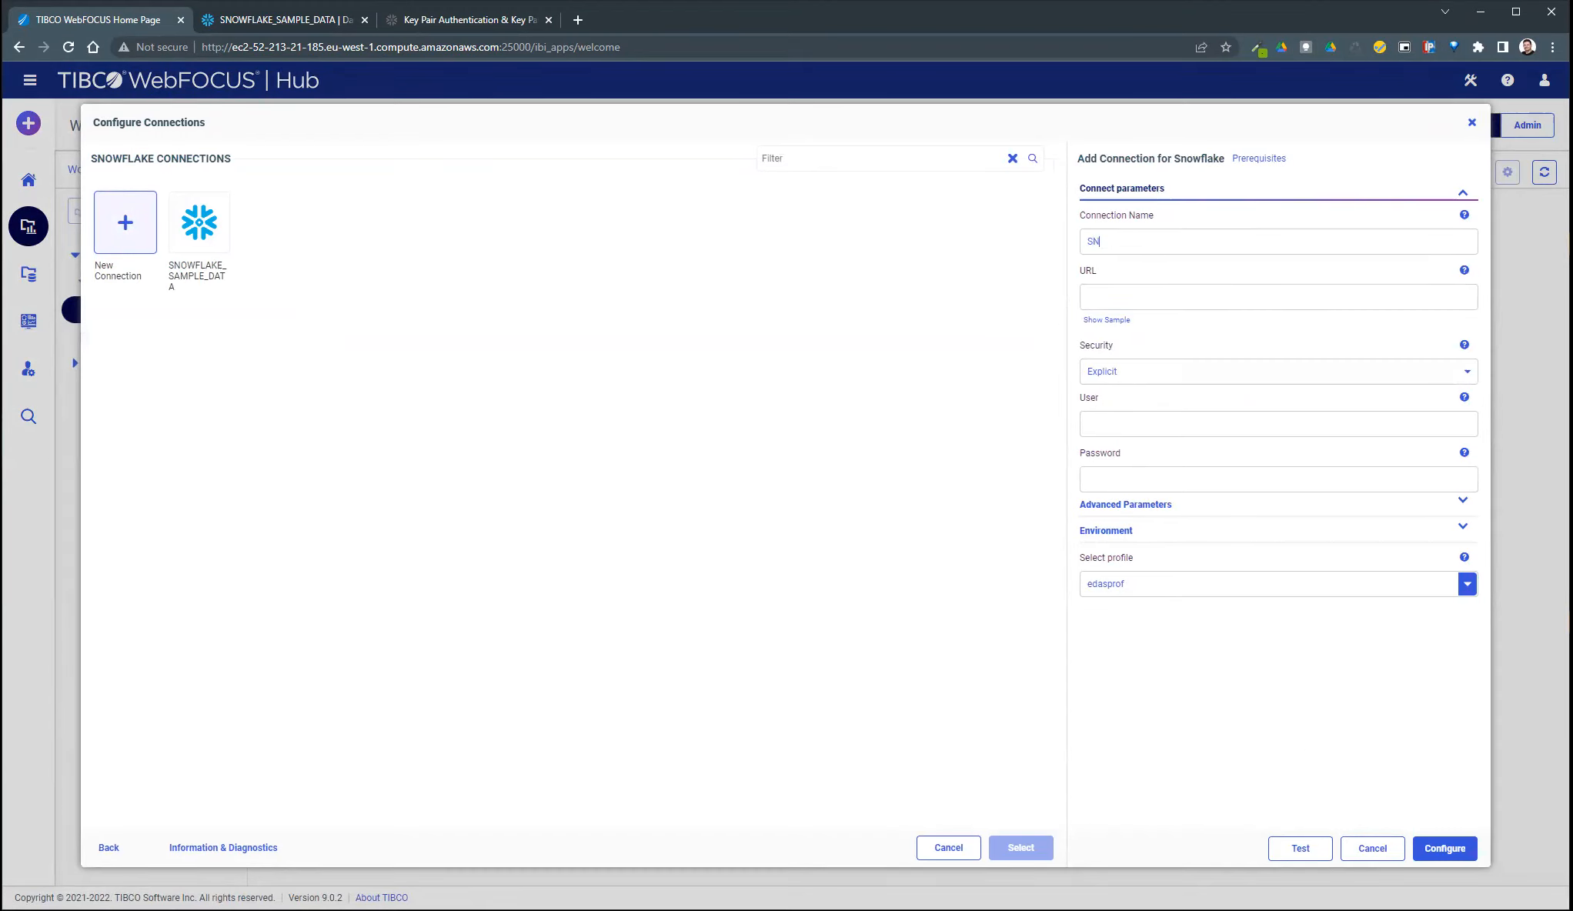
pyautogui.write('OWFLAKE_KEY_PAIR')
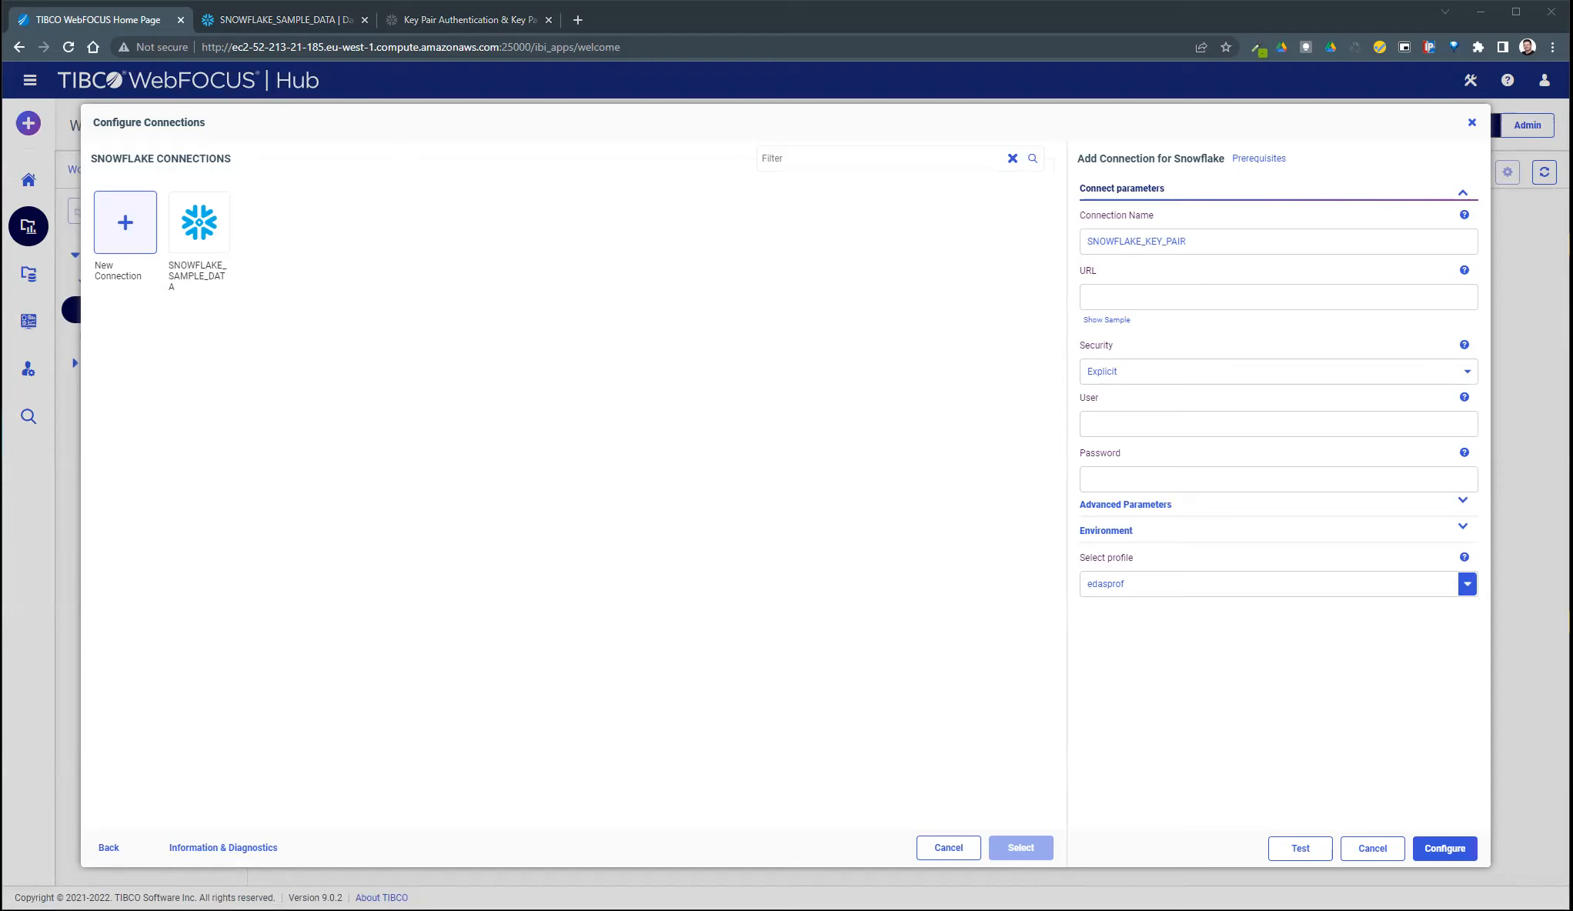
pyautogui.click(1112, 297)
pyautogui.hotkey('ctrl', 'v')
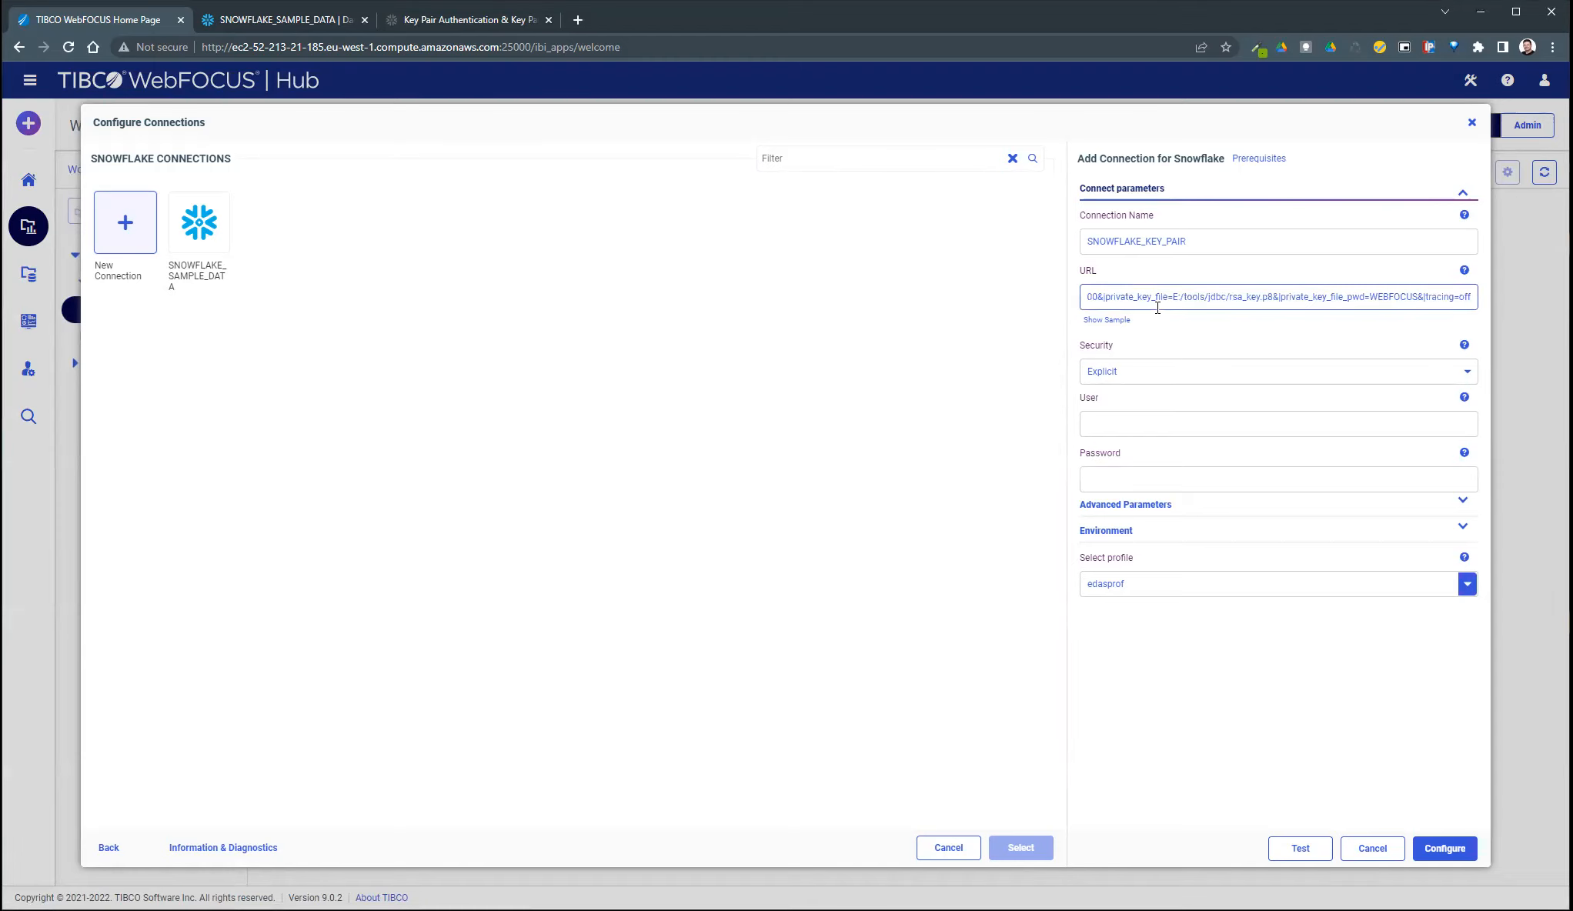
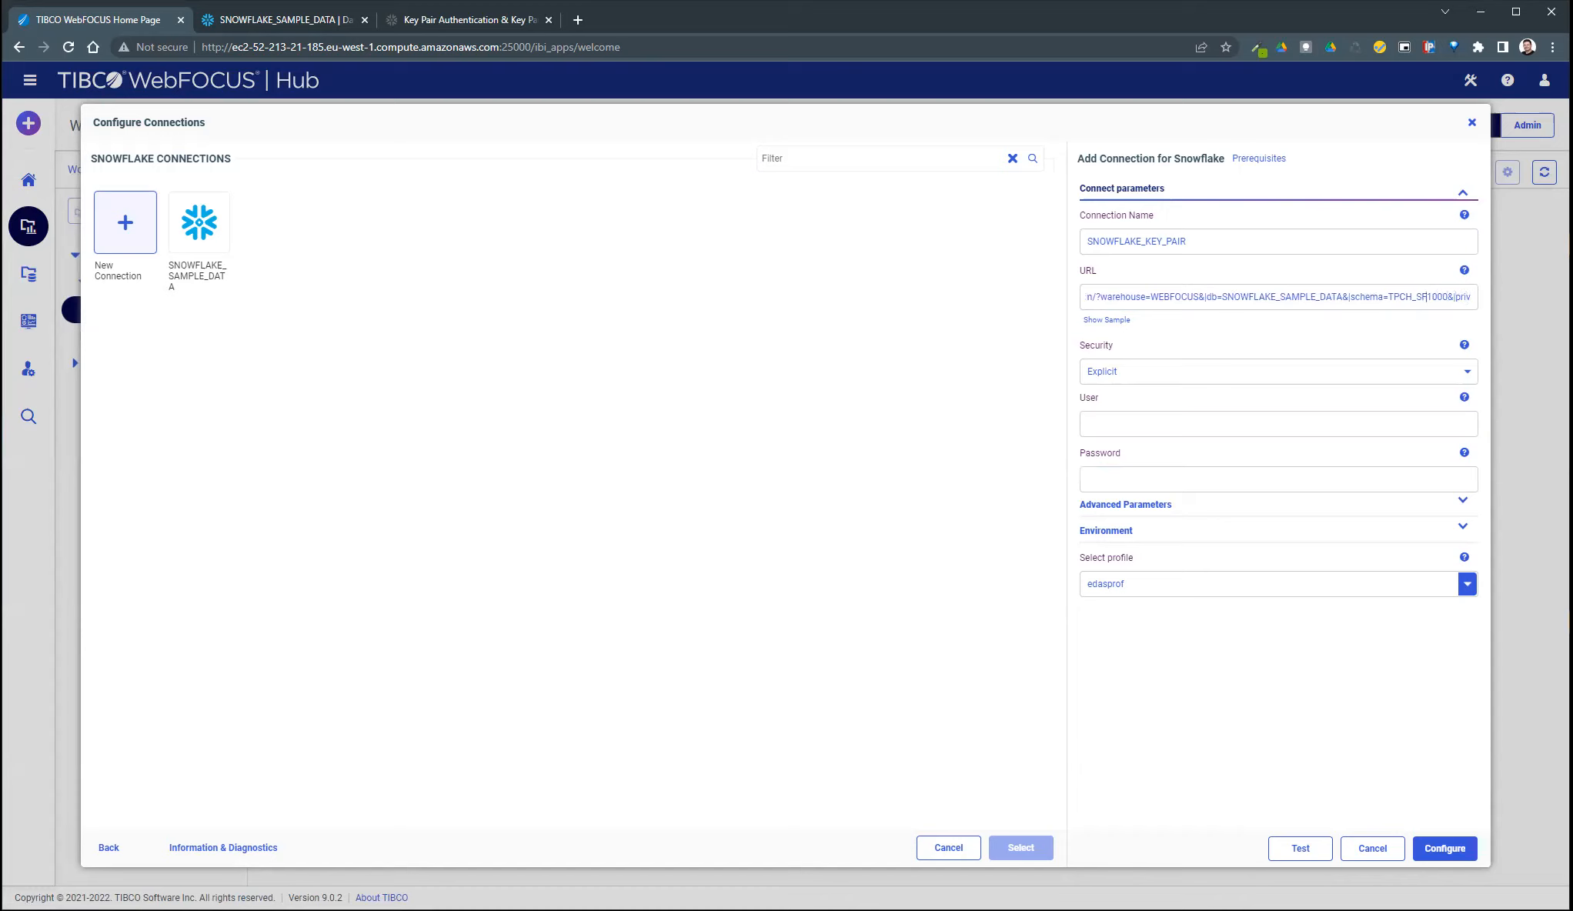
# Delete &schema=TPCH_SF1000 from the URL and append /rsa_key.p8&private_key_file_ to its end.
pyautogui.moveTo(1344, 296); pyautogui.dragTo(1447, 296)
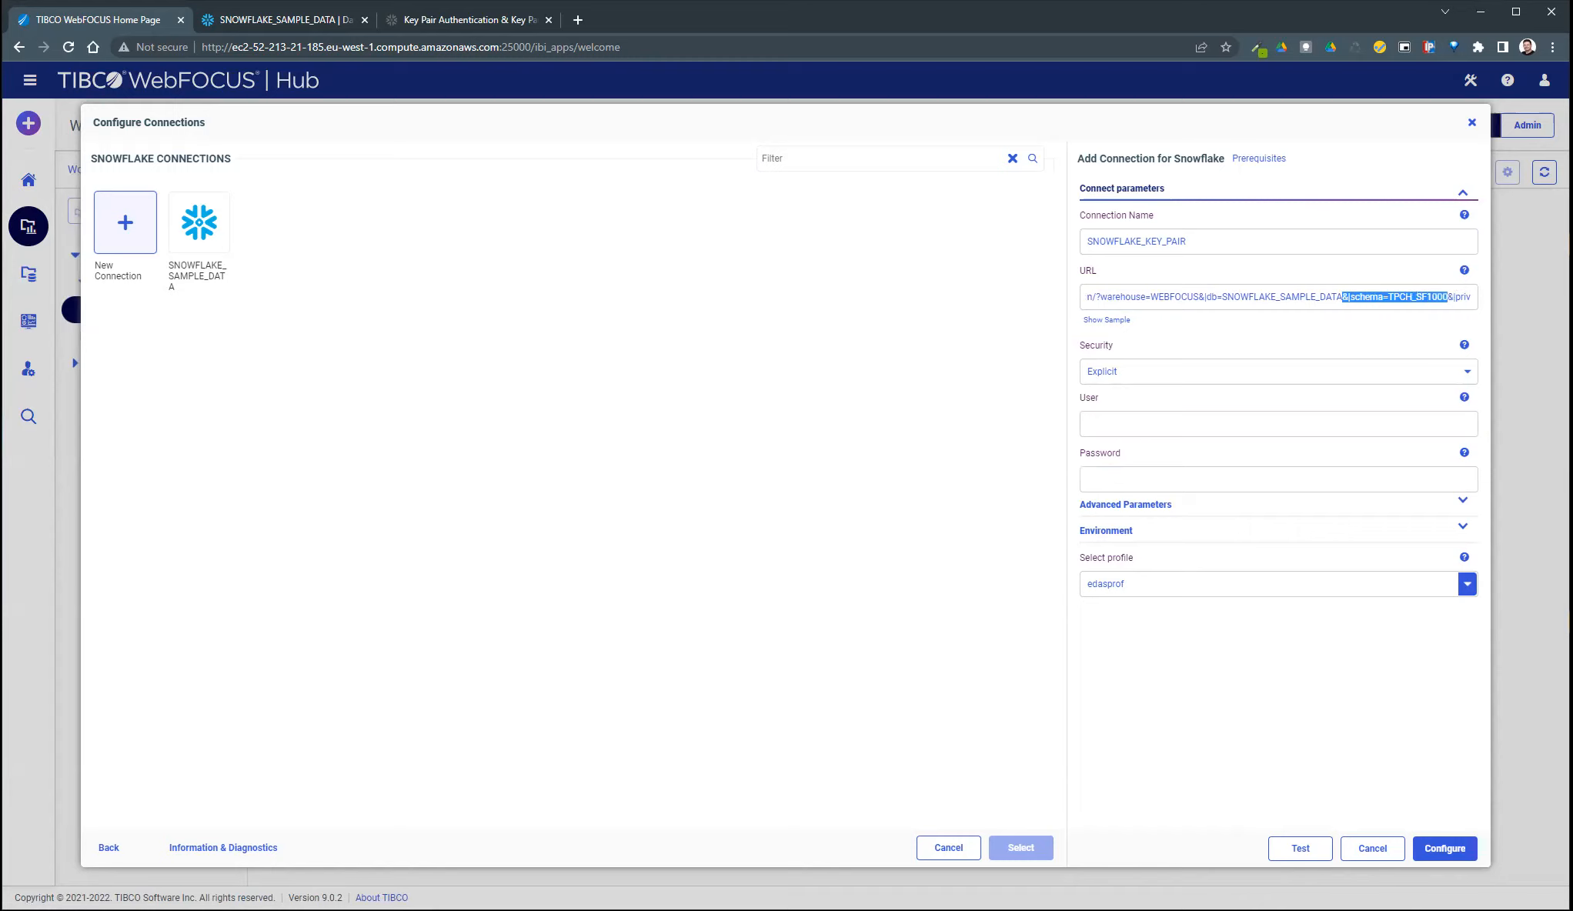
pyautogui.press('BackSpace')
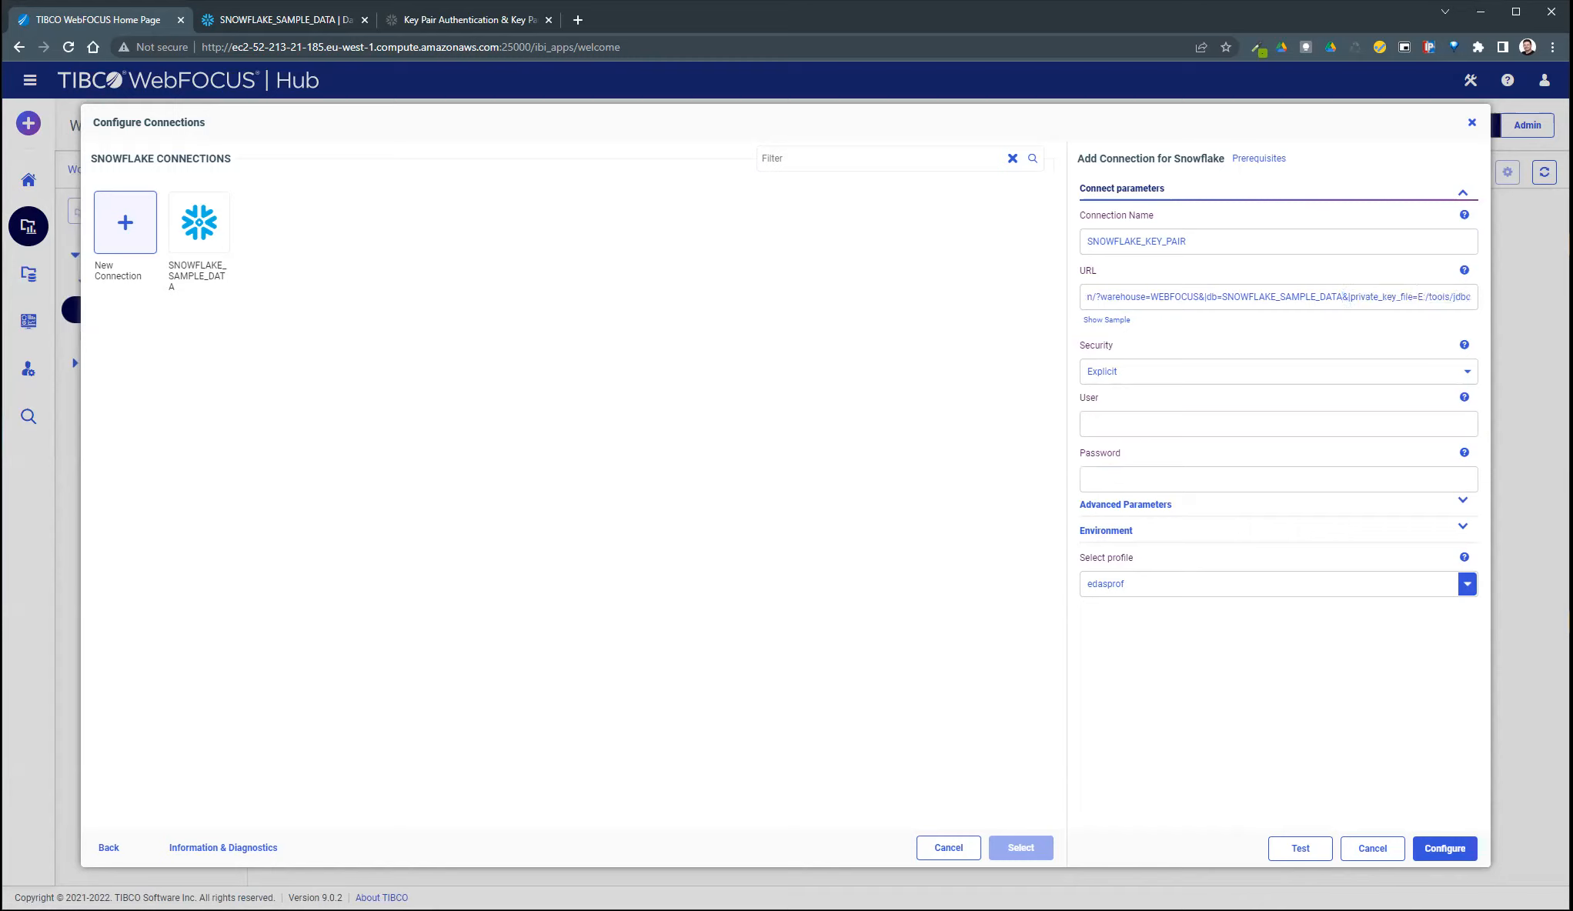
pyautogui.hotkey('shift', 'Right')
pyautogui.press('Right')
pyautogui.press('End')
pyautogui.write('/rsa_')
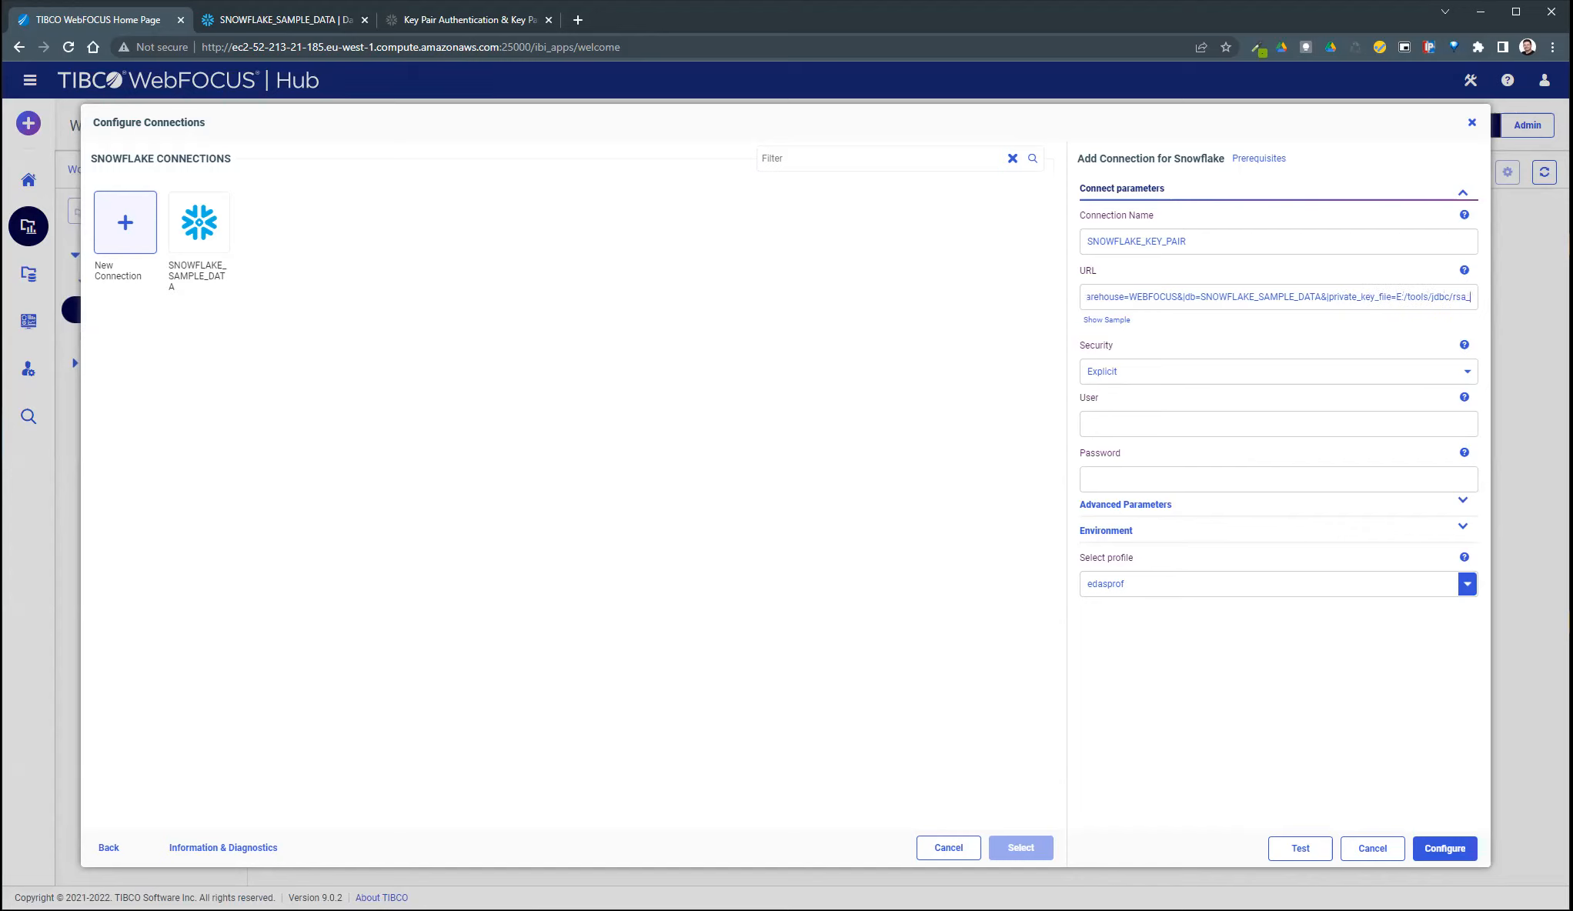
pyautogui.write('key.p8&|private')
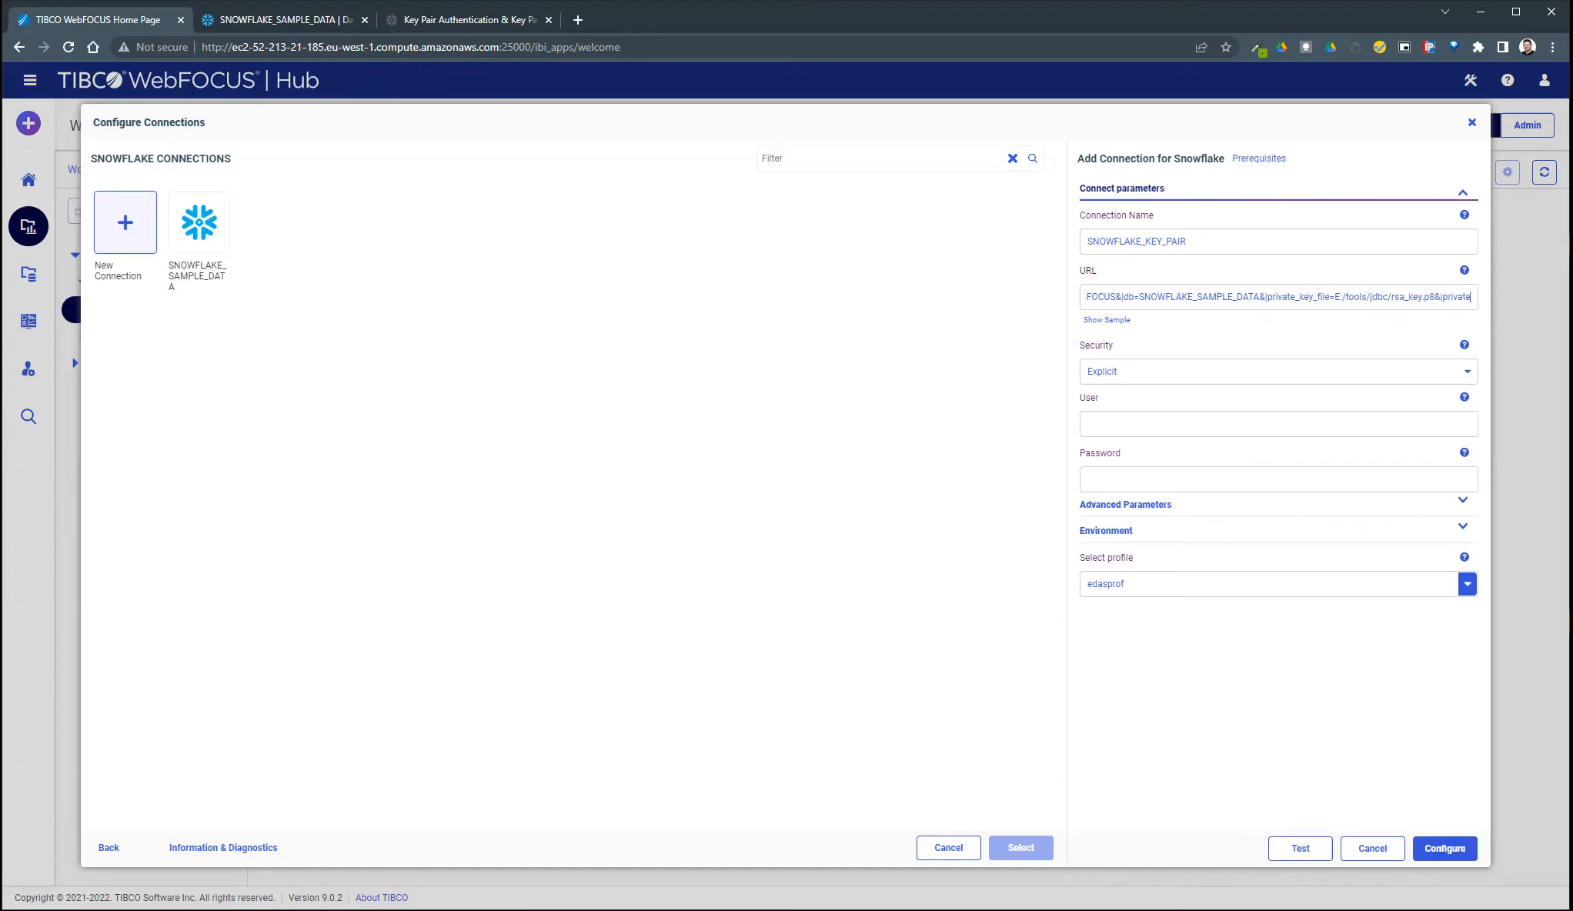
pyautogui.write('_key_file_')
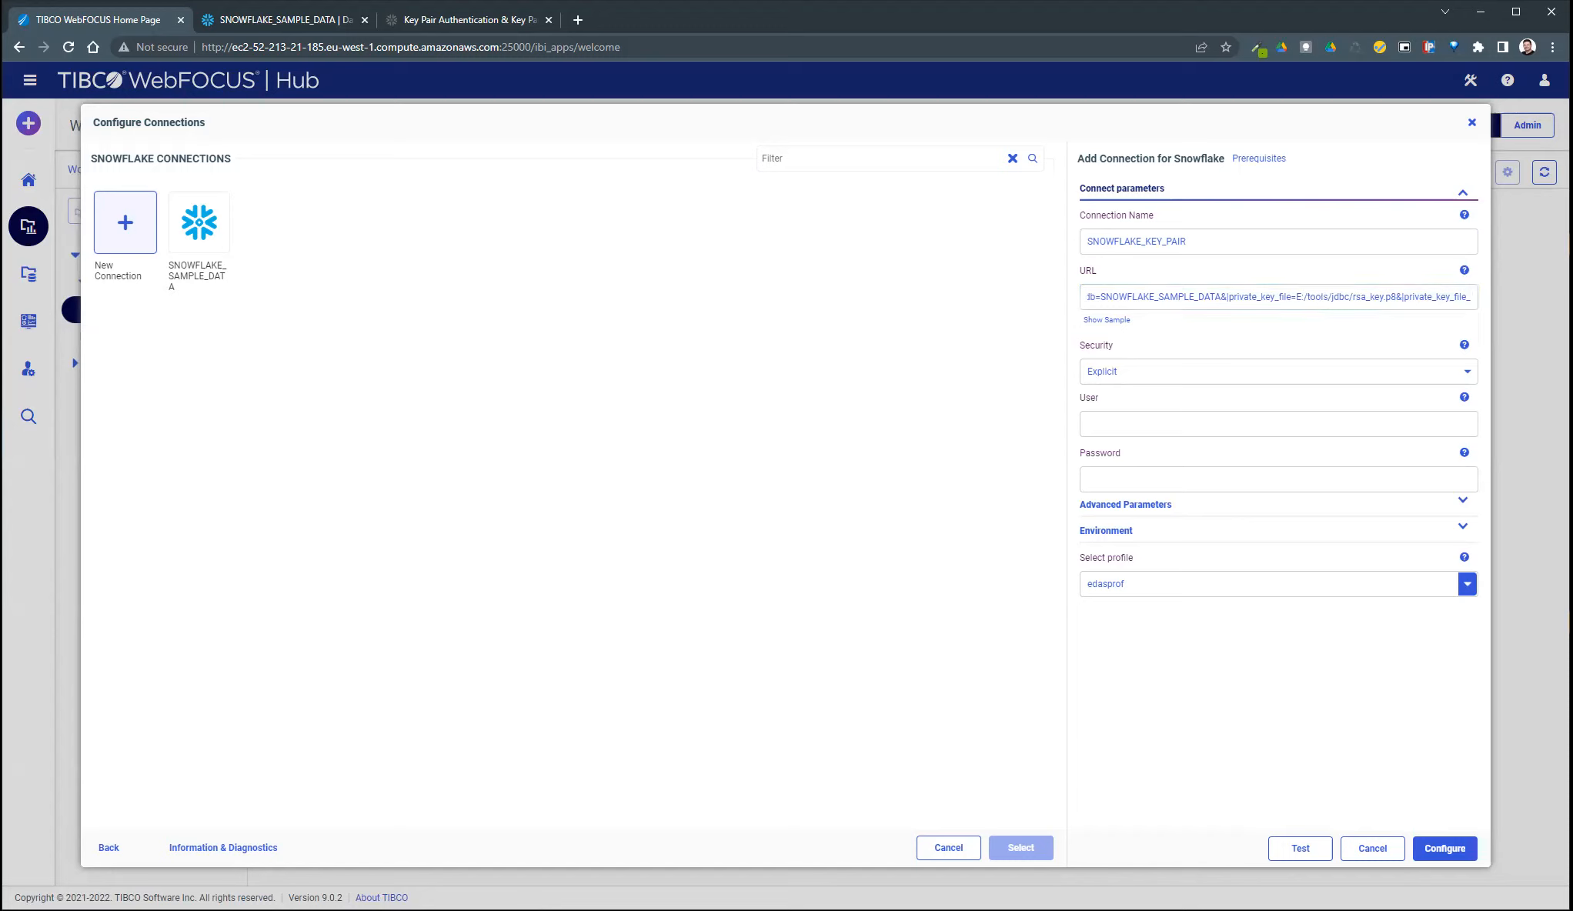
pyautogui.hotkey('alt', 'Tab')
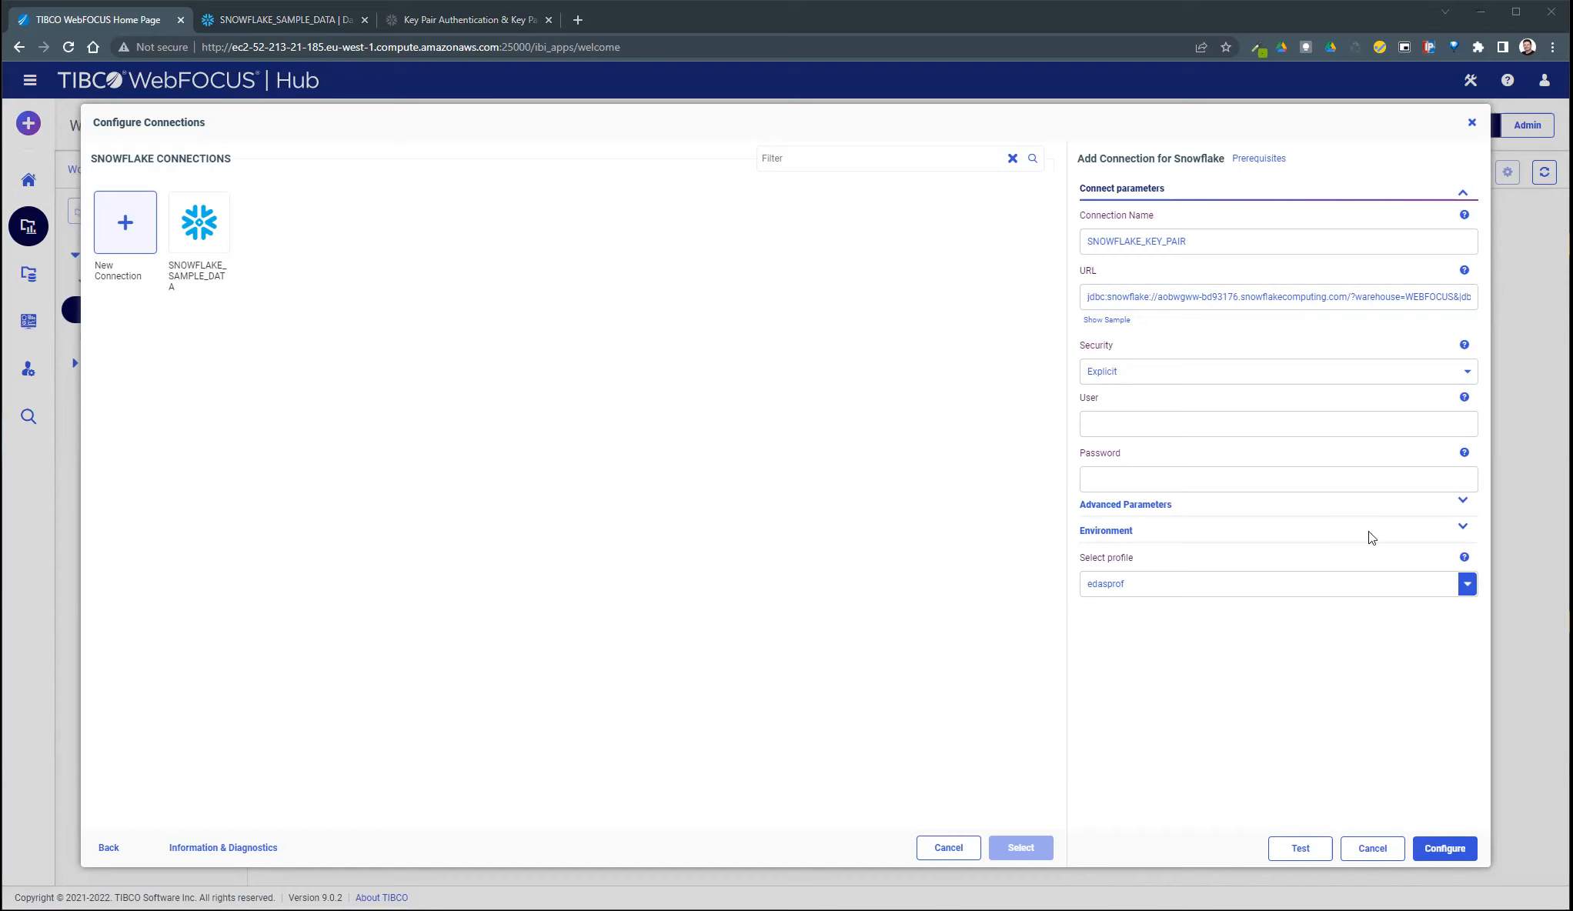
# Expand Advanced Parameters and copy the Snowflake JDBC jar folder from IBI_CLASSPATH.
pyautogui.click(1128, 530)
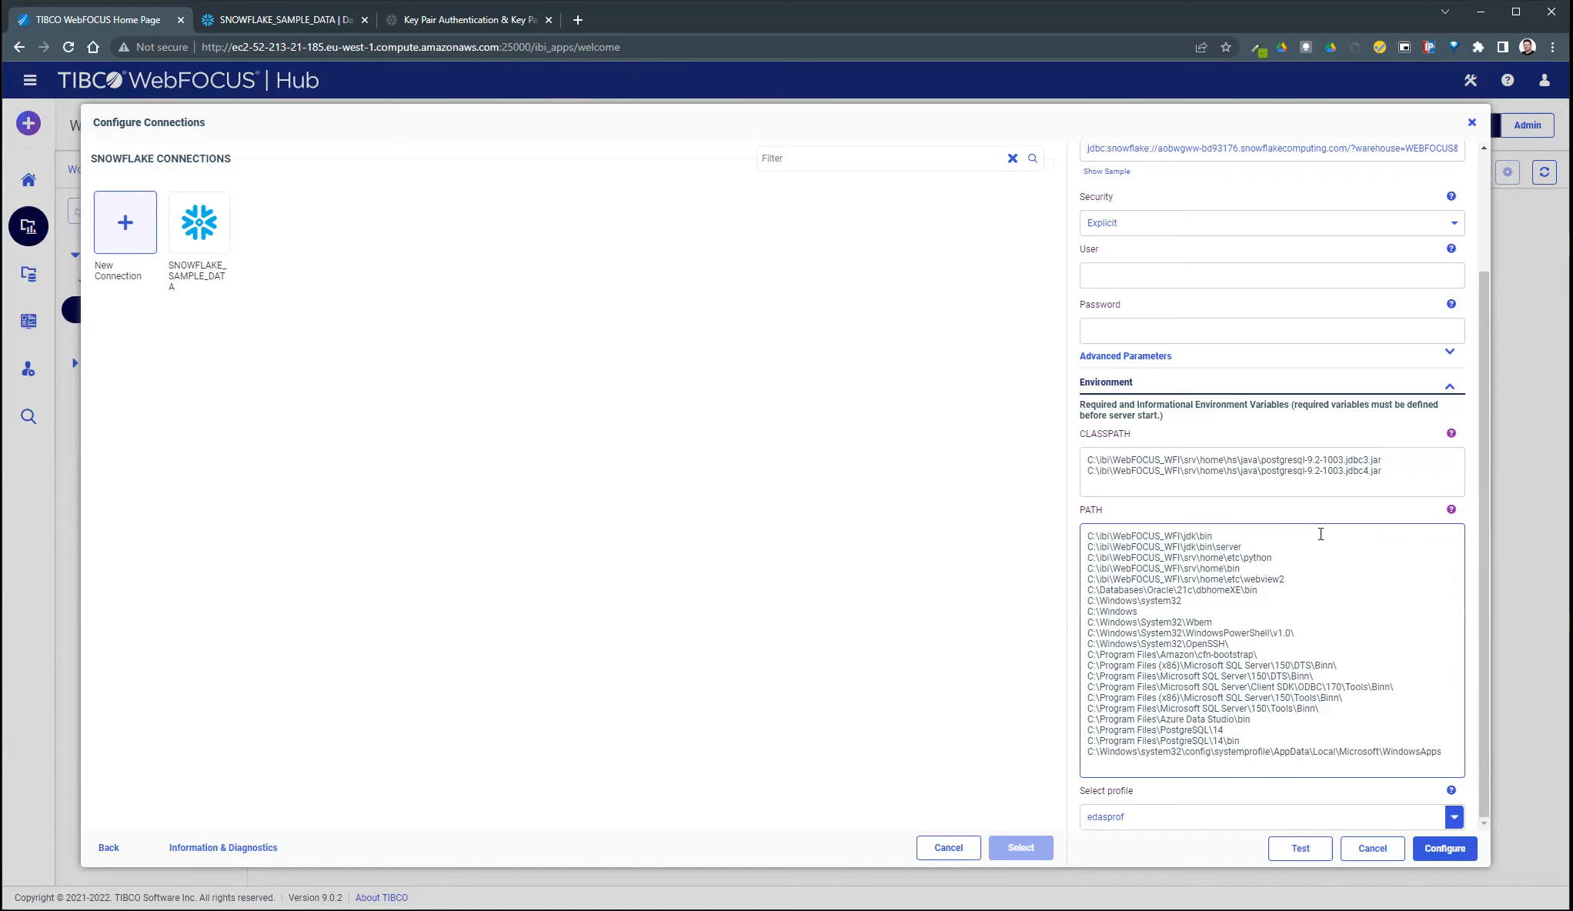
pyautogui.click(1113, 381)
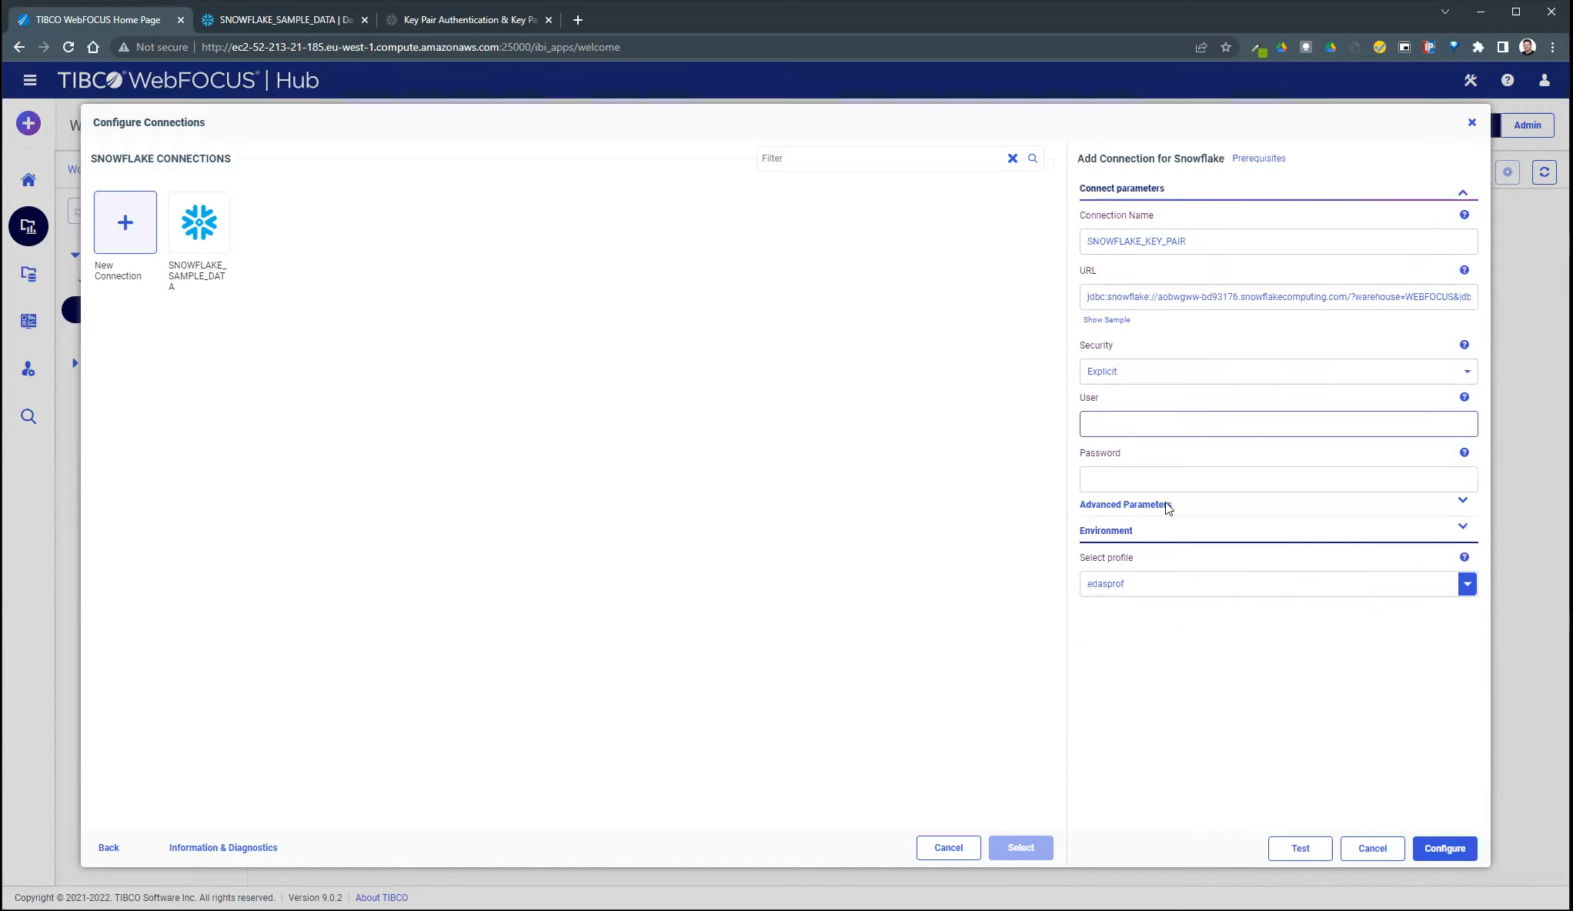
pyautogui.click(1142, 505)
pyautogui.scroll(-2, 1160, 523)
pyautogui.click(1204, 478)
pyautogui.keyDown('shift'); pyautogui.click(1089, 478); pyautogui.keyUp('shift')
pyautogui.hotkey('ctrl', 'c')
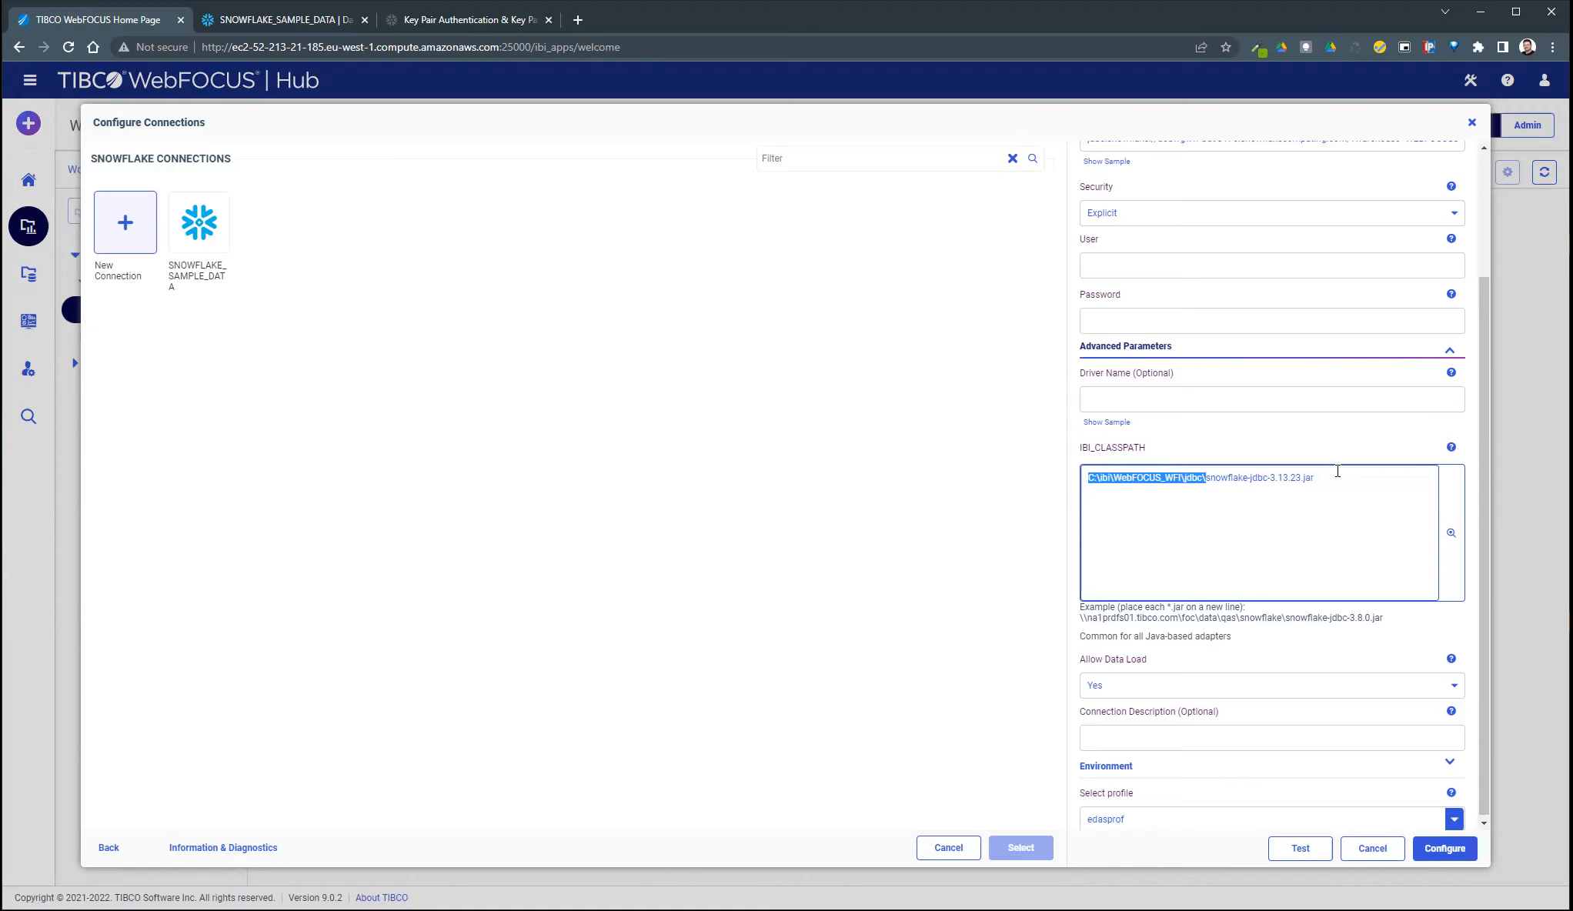
pyautogui.scroll(2, 1336, 466)
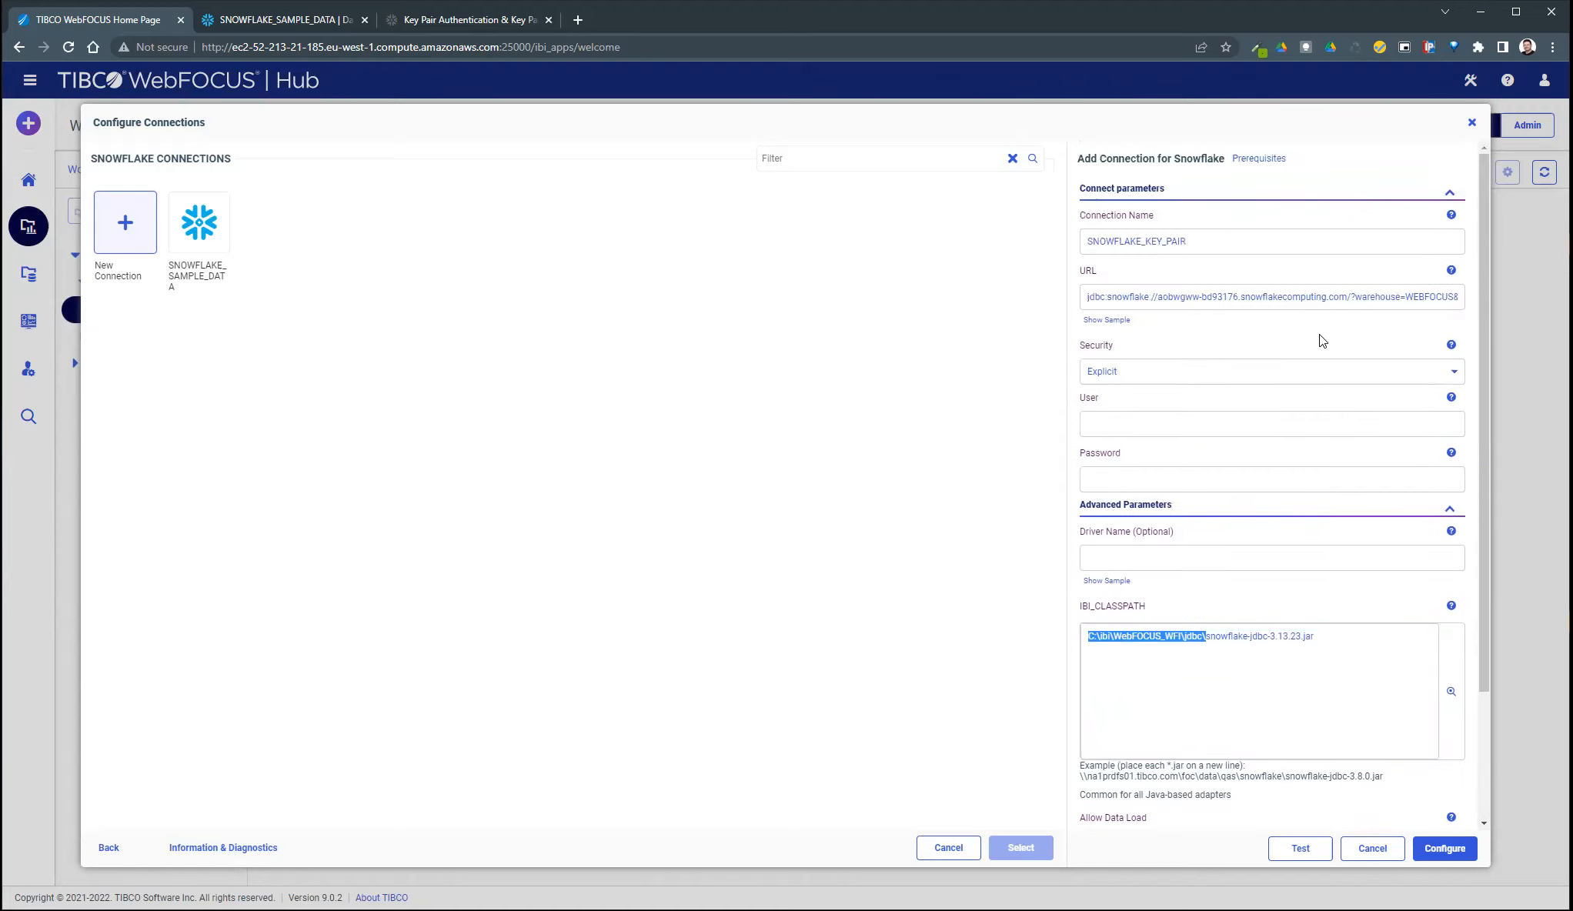
# Replace E:/tools/jdbc/ in the URL's private key path with the copied WebFOCUS jdbc folder.
pyautogui.click(1323, 296)
pyautogui.hotkey('ctrl', 'a')
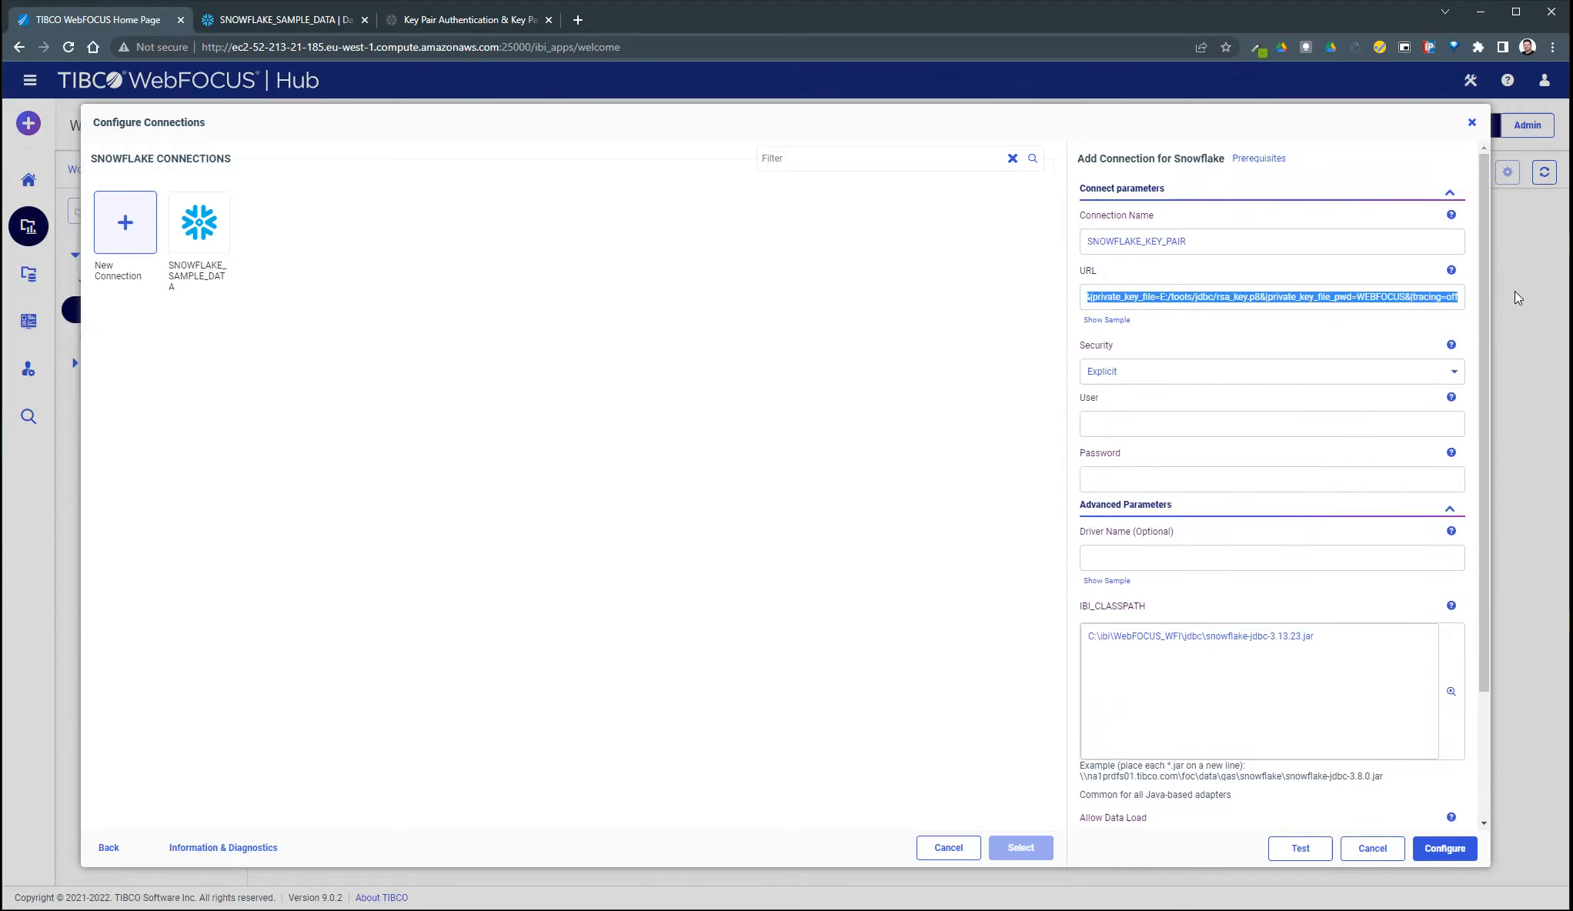
pyautogui.press('Home')
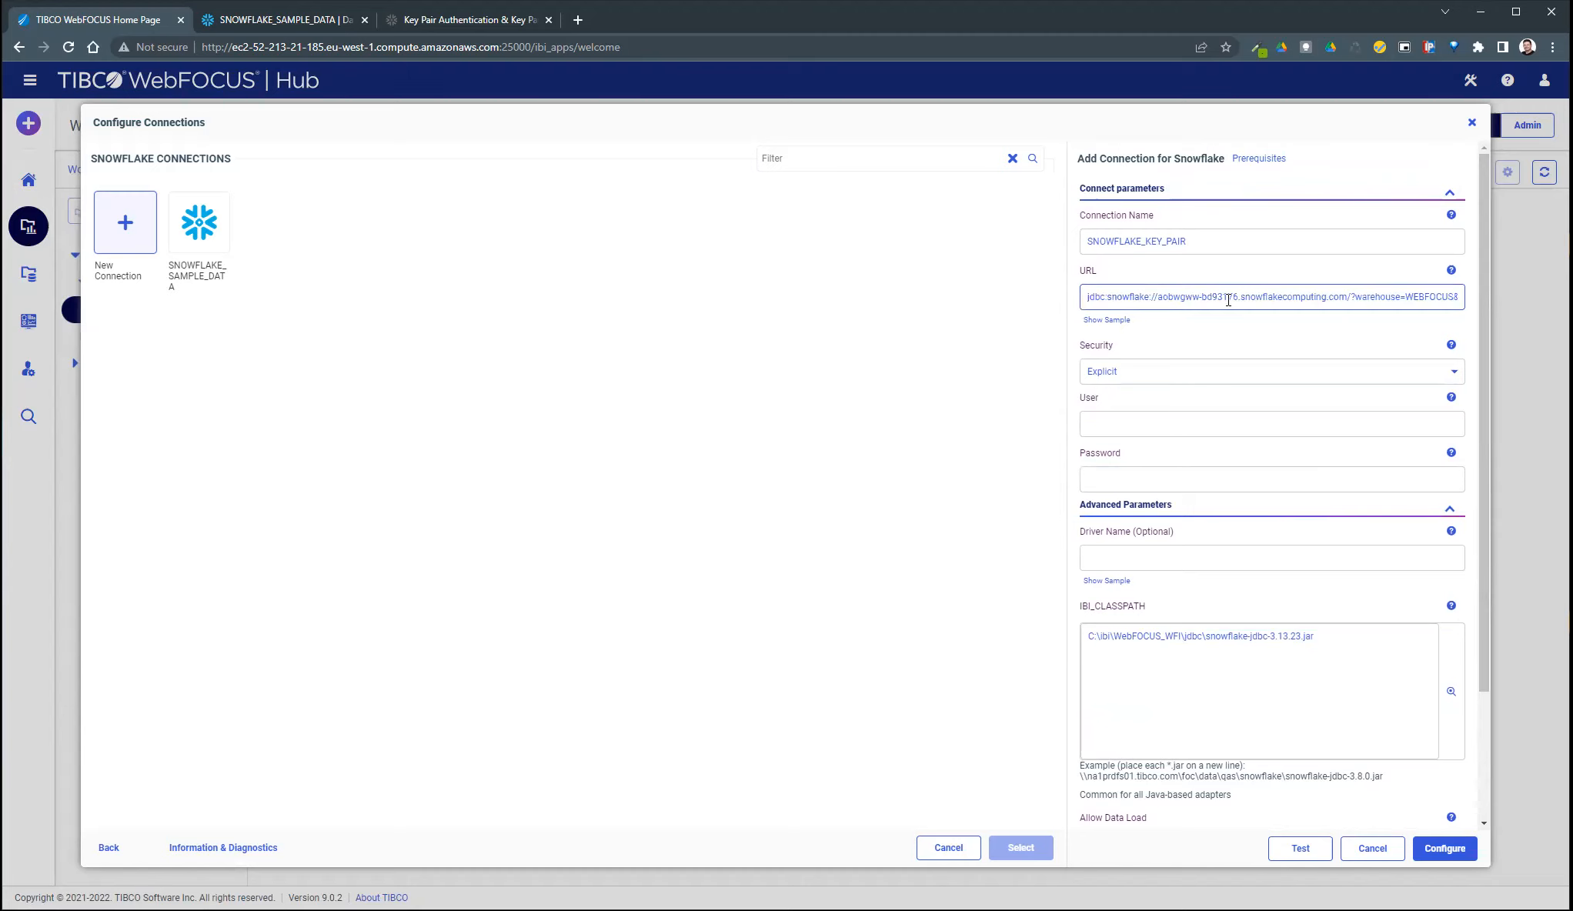
pyautogui.click(1366, 297)
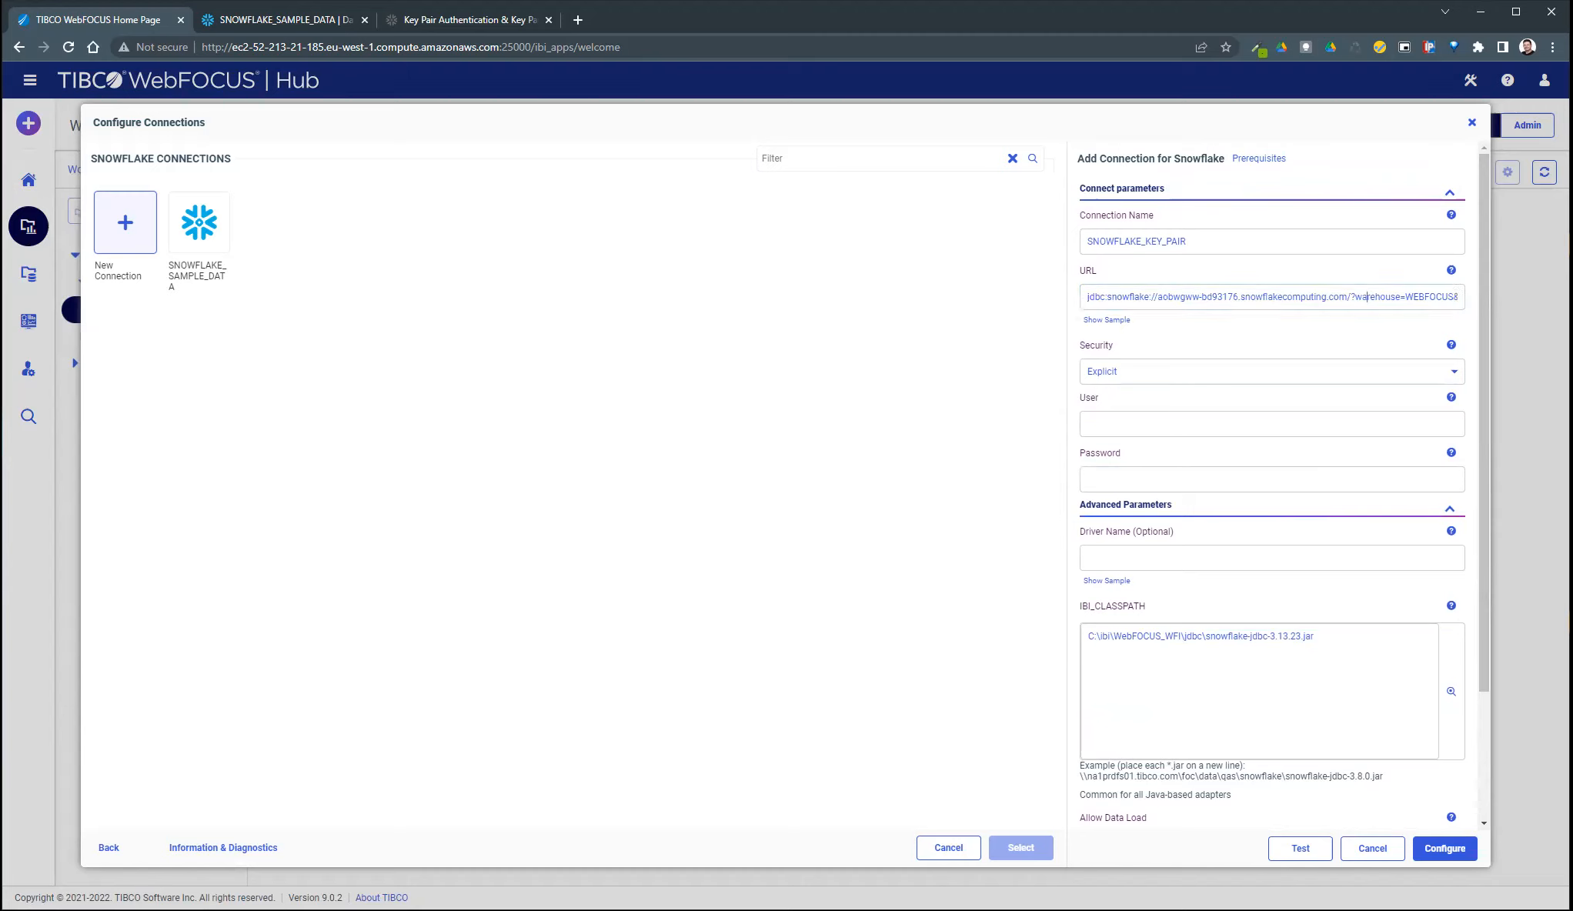
pyautogui.press('Right')
pyautogui.press('Right')
pyautogui.press('Right')
pyautogui.press('Right')
pyautogui.press('Right')
pyautogui.press('Right')
pyautogui.press('Right')
pyautogui.press('Right')
pyautogui.press('Right')
pyautogui.press('Right')
pyautogui.press('Right')
pyautogui.press('Right')
pyautogui.press('Right')
pyautogui.press('Right')
pyautogui.press('Right')
pyautogui.press('Right')
pyautogui.press('Right')
pyautogui.press('Right')
pyautogui.press('Right')
pyautogui.press('Right')
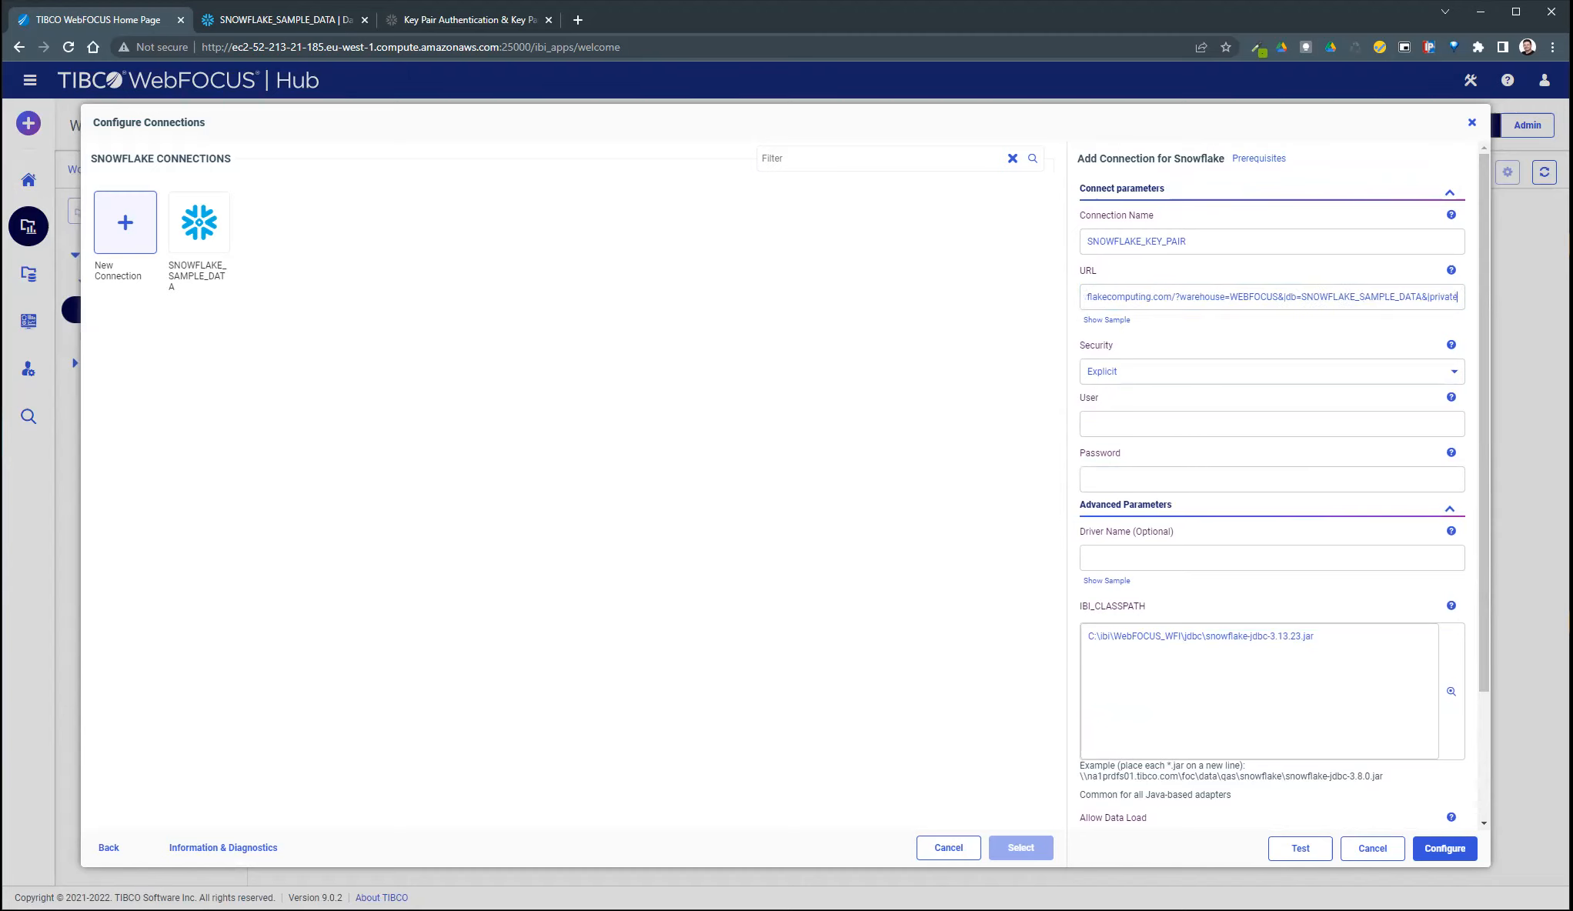
pyautogui.press('Right')
pyautogui.press('Right')
pyautogui.press('Right')
pyautogui.press('Right')
pyautogui.press('Right')
pyautogui.press('Right')
pyautogui.press('Right')
pyautogui.press('Right')
pyautogui.press('Right')
pyautogui.press('Right')
pyautogui.press('Right')
pyautogui.press('Right')
pyautogui.press('Right')
pyautogui.press('Right')
pyautogui.press('Right')
pyautogui.press('Right')
pyautogui.press('Right')
pyautogui.press('Right')
pyautogui.press('Right')
pyautogui.press('Right')
pyautogui.press('Right')
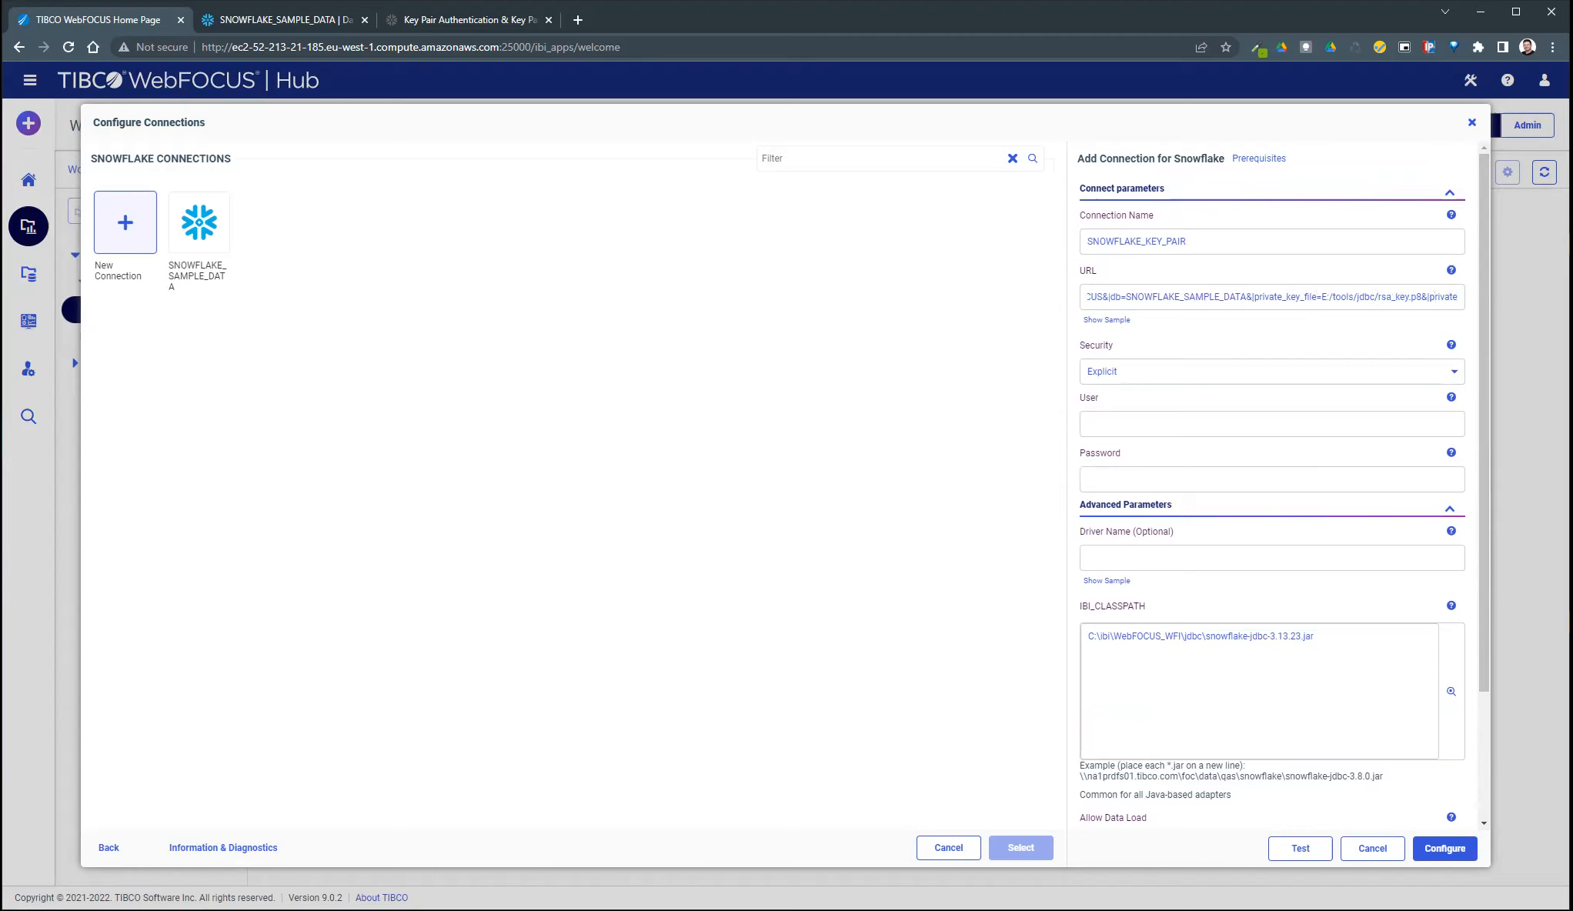
pyautogui.hotkey('shift', 'Left')
pyautogui.hotkey('shift', 'Left')
pyautogui.hotkey('shift', 'Left')
pyautogui.hotkey('shift', 'Left')
pyautogui.hotkey('shift', 'Left')
pyautogui.hotkey('shift', 'Left')
pyautogui.hotkey('shift', 'Left')
pyautogui.hotkey('shift', 'Left')
pyautogui.hotkey('shift', 'Left')
pyautogui.hotkey('shift', 'Left')
pyautogui.hotkey('shift', 'Left')
pyautogui.hotkey('shift', 'Left')
pyautogui.hotkey('shift', 'Left')
pyautogui.hotkey('shift', 'Left')
pyautogui.hotkey('ctrl', 'v')
# Turn the pasted backslashes into forward slashes, giving C:/ibi/WebFOCUS_WFI/jdbc/rsa_key.p8.
pyautogui.press('BackSpace')
pyautogui.write('/')
pyautogui.press('Left')
pyautogui.press('Left')
pyautogui.press('Left')
pyautogui.press('BackSpace')
pyautogui.write('/')
pyautogui.press('BackSpace')
pyautogui.write('/')
pyautogui.moveTo(1399, 297); pyautogui.dragTo(1466, 303)
pyautogui.click(1422, 296)
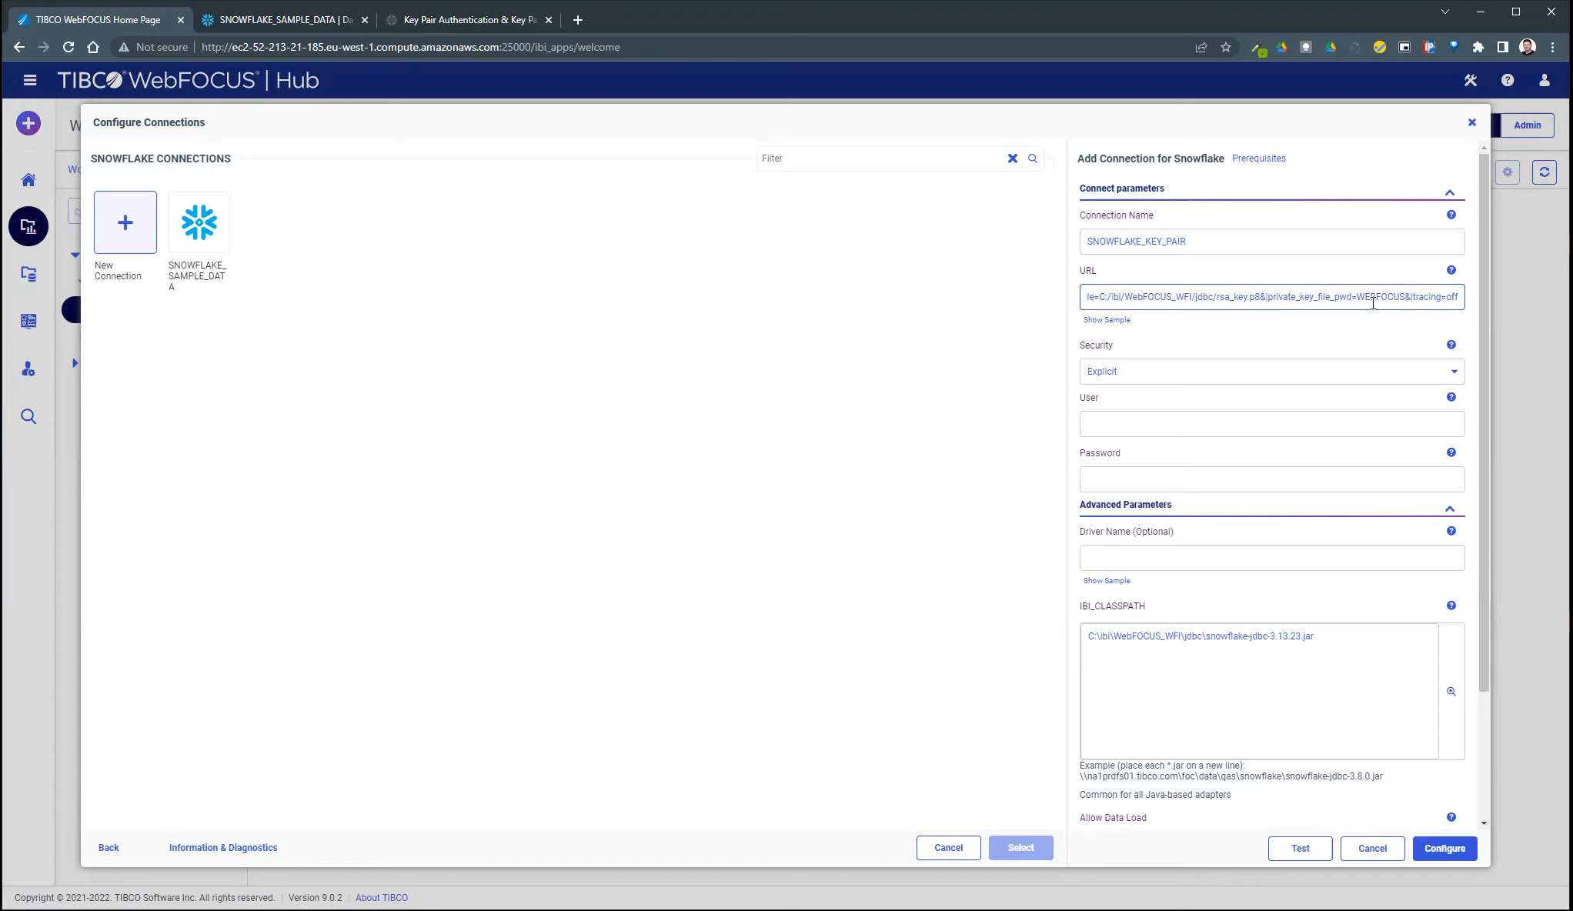
pyautogui.moveTo(1278, 296); pyautogui.dragTo(1029, 293)
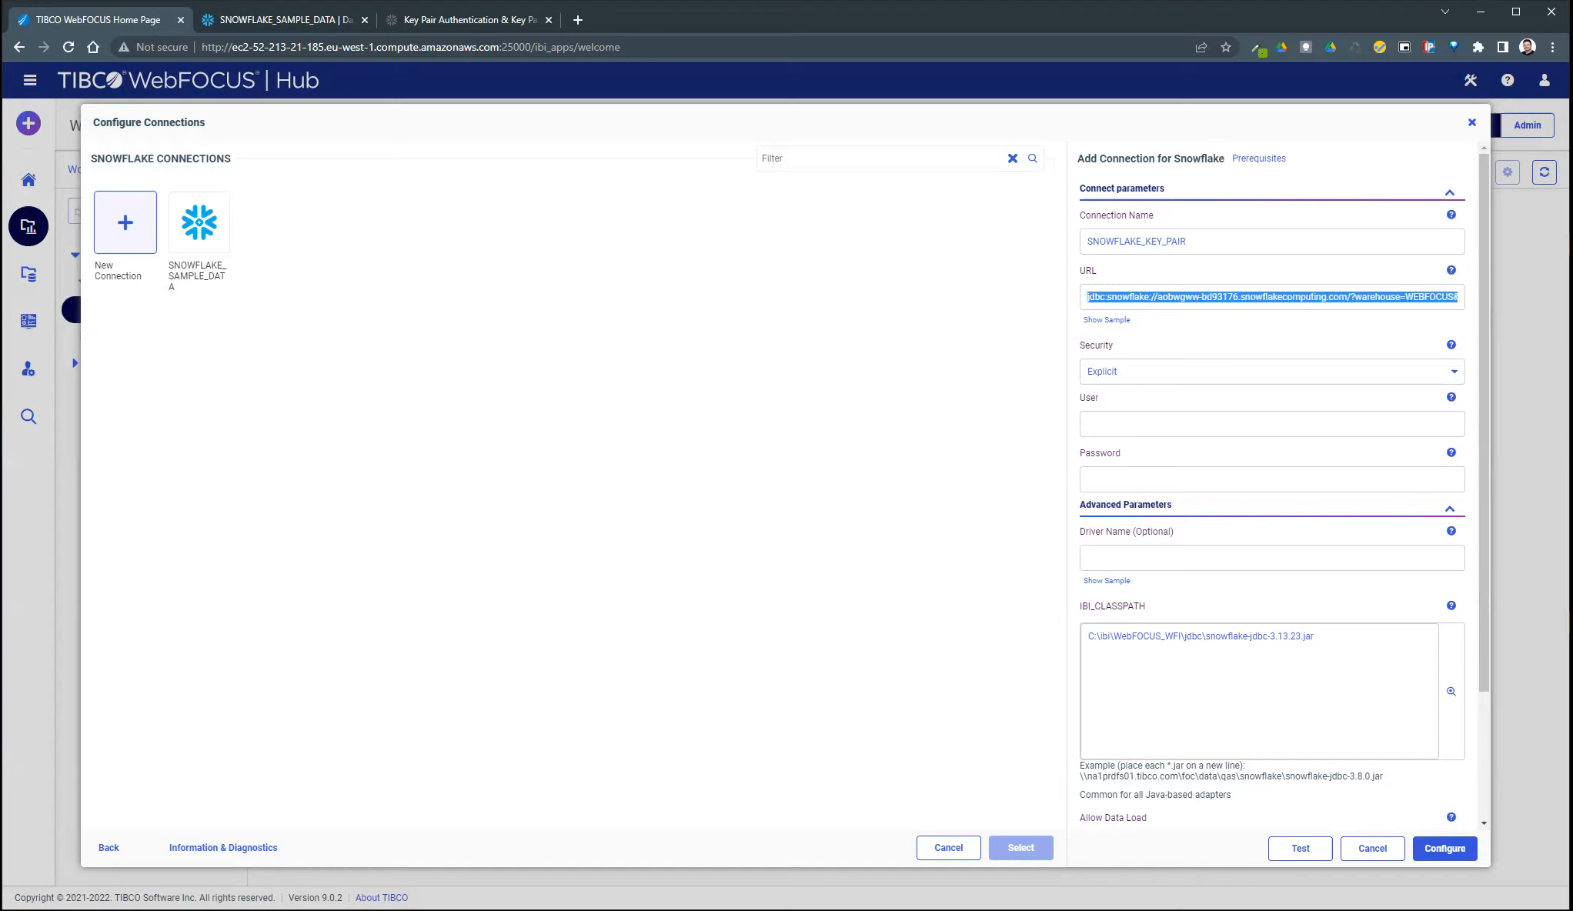
# Enter the Snowflake account's user name in the User field.
pyautogui.hotkey('alt', 'Tab')
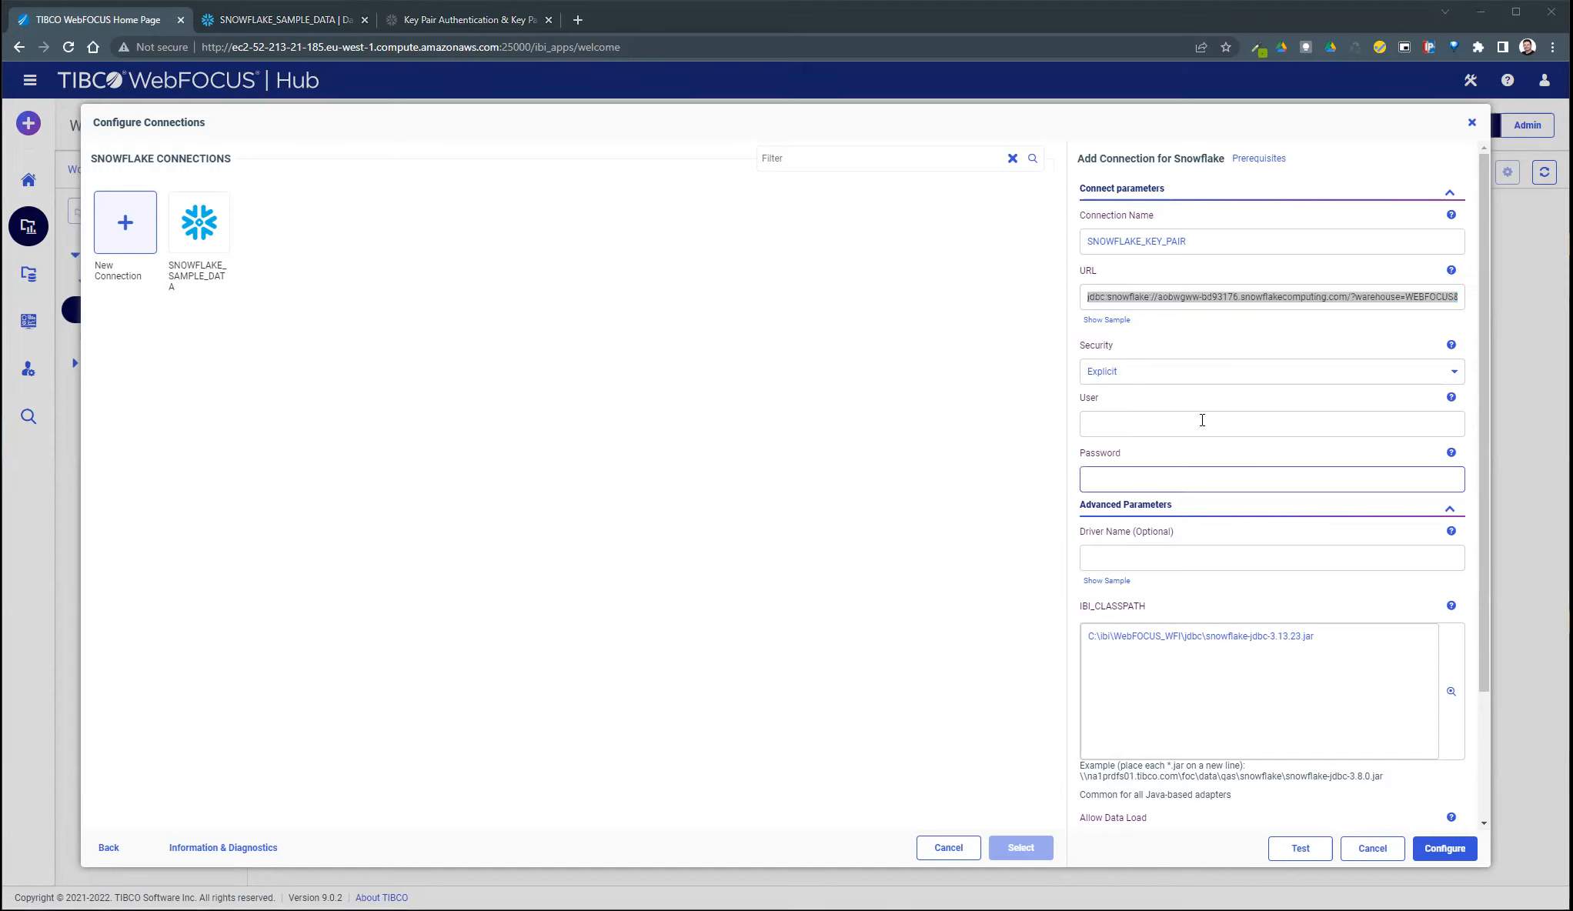
pyautogui.click(1159, 417)
pyautogui.write('PGMETS')
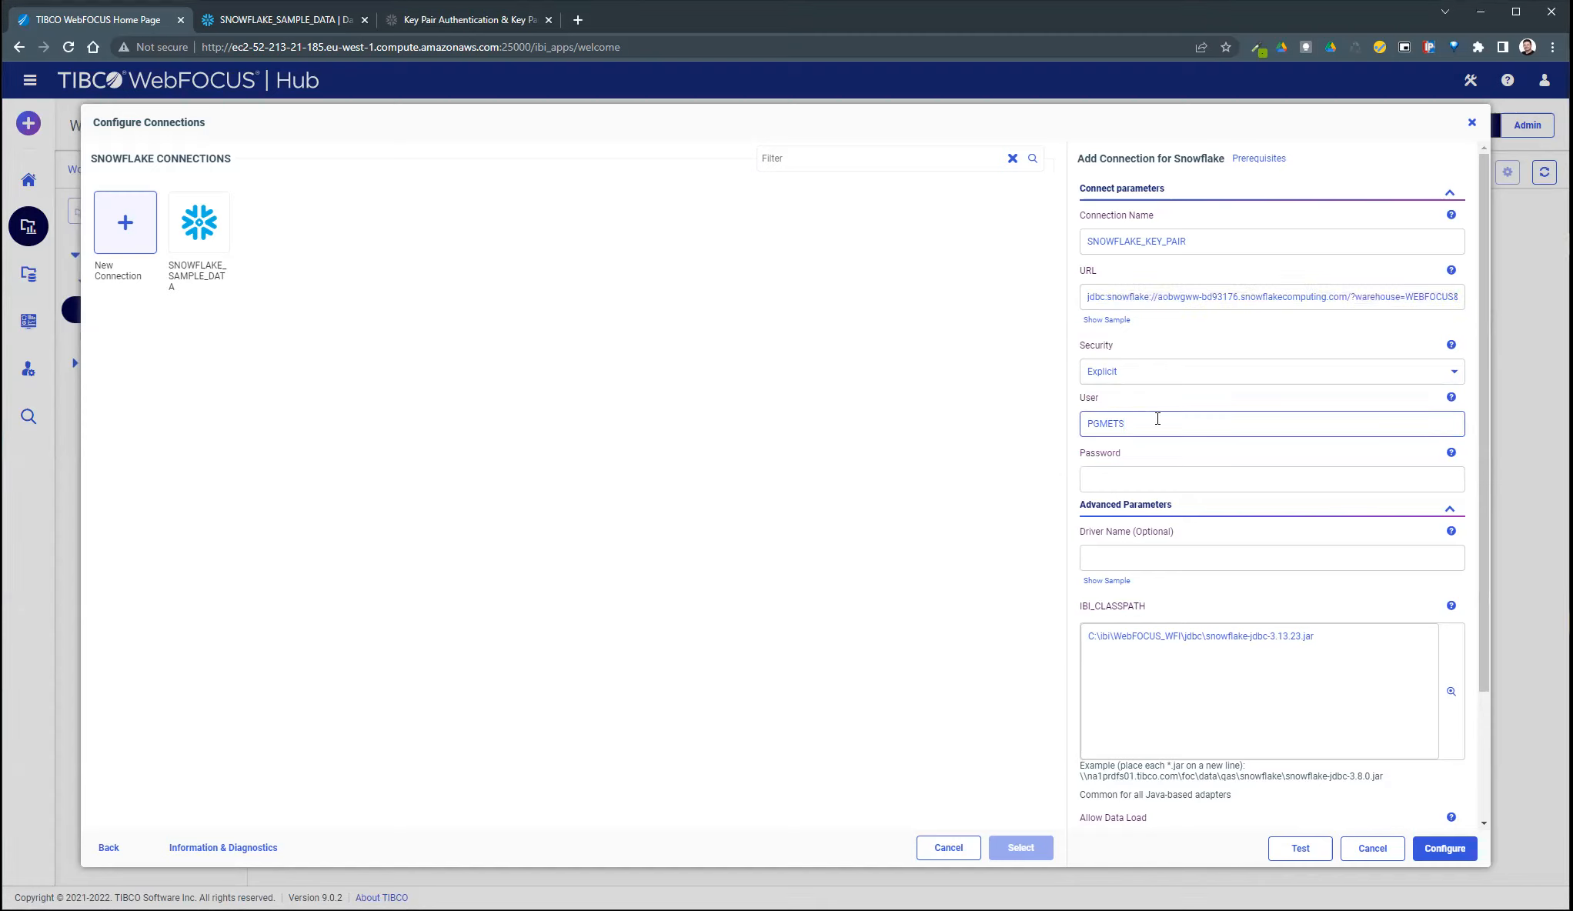
pyautogui.scroll(-1, 1146, 461)
# Set Driver Name to the sample class net.snowflake.client.jdbc.SnowflakeDriver.
pyautogui.click(1119, 504)
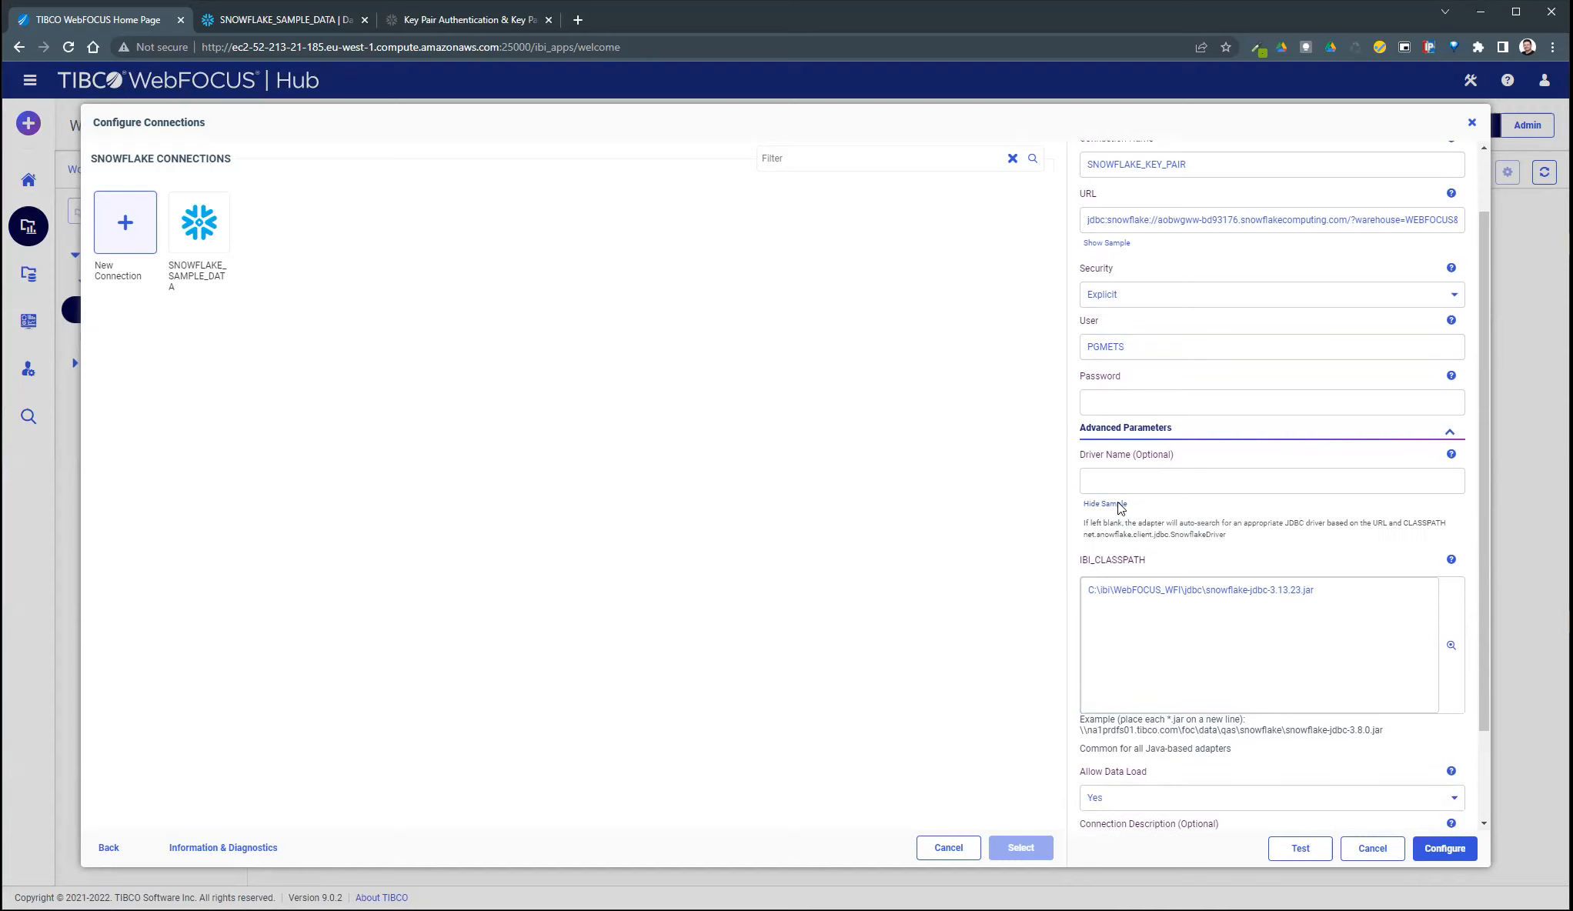
pyautogui.moveTo(1231, 538); pyautogui.dragTo(1082, 535)
pyautogui.hotkey('ctrl', 'c')
pyautogui.click(1171, 489)
pyautogui.hotkey('ctrl', 'v')
pyautogui.scroll(1, 1336, 524)
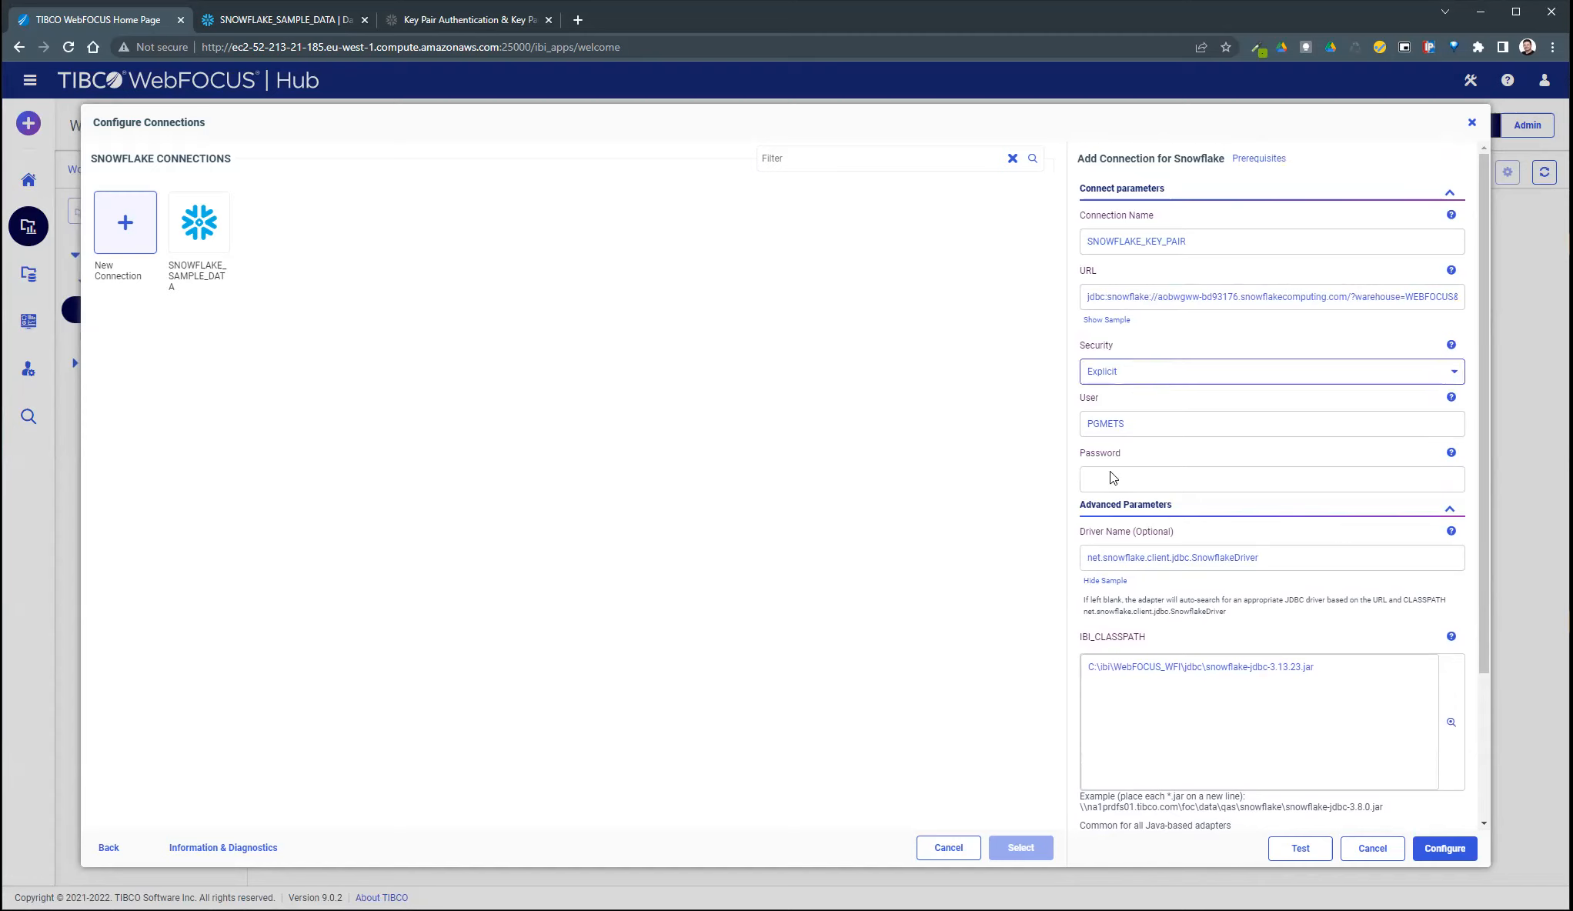
# Review the full connection URL back to the private key password parameter.
pyautogui.click(1300, 296)
pyautogui.moveTo(1344, 294); pyautogui.dragTo(1490, 301)
pyautogui.click(1364, 293)
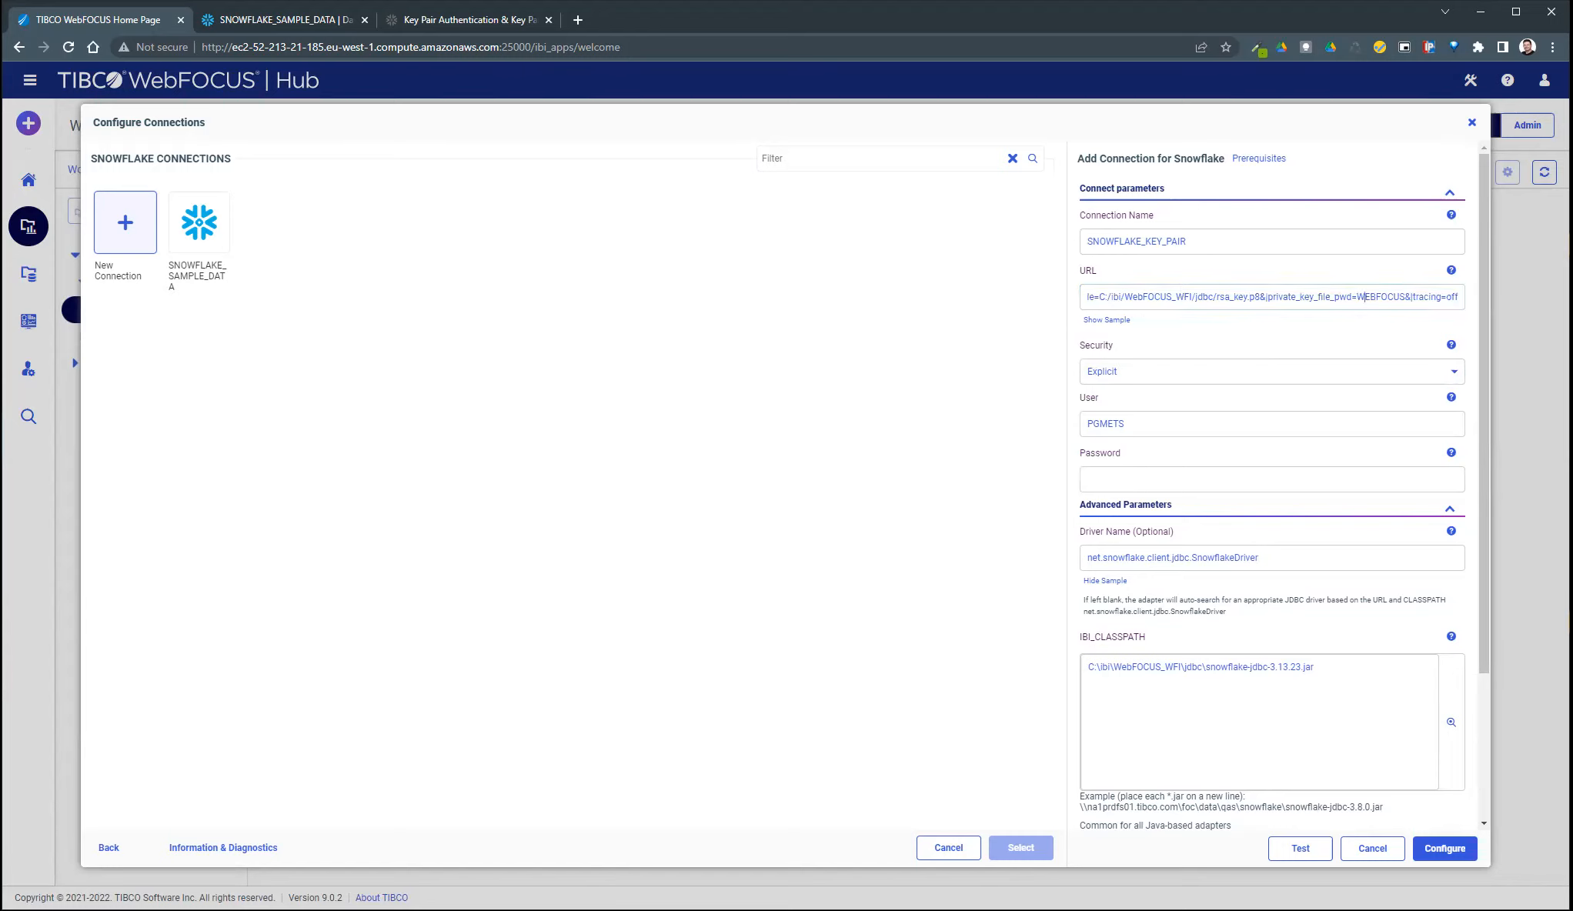
pyautogui.press('Left')
pyautogui.press('Left')
pyautogui.press('Left')
pyautogui.press('Left')
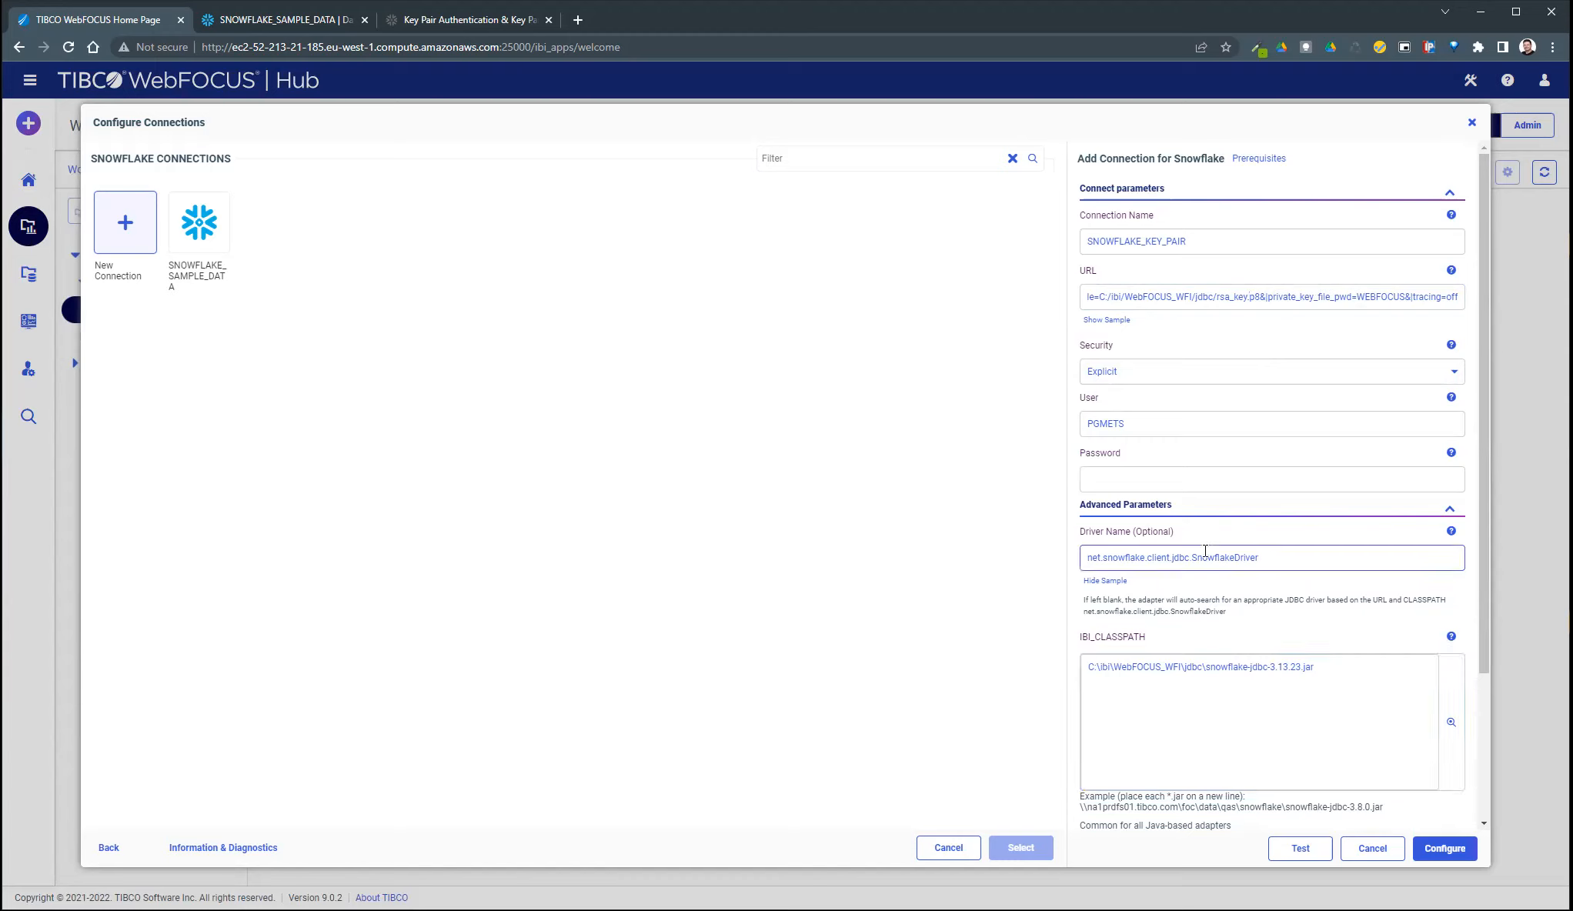
pyautogui.click(1454, 854)
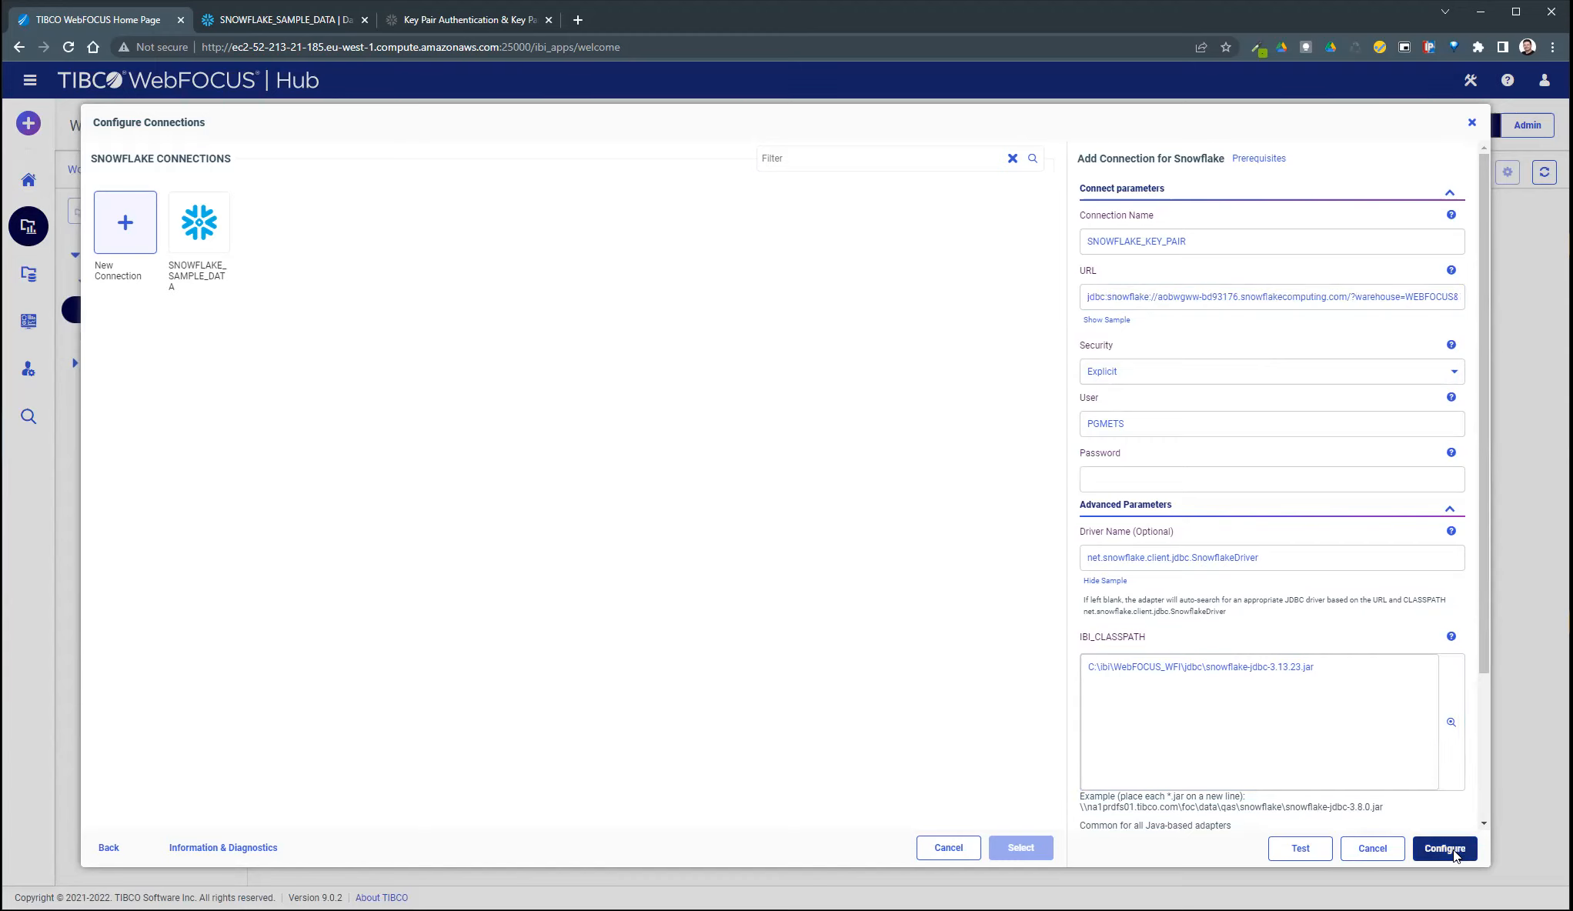
pyautogui.rightClick(284, 234)
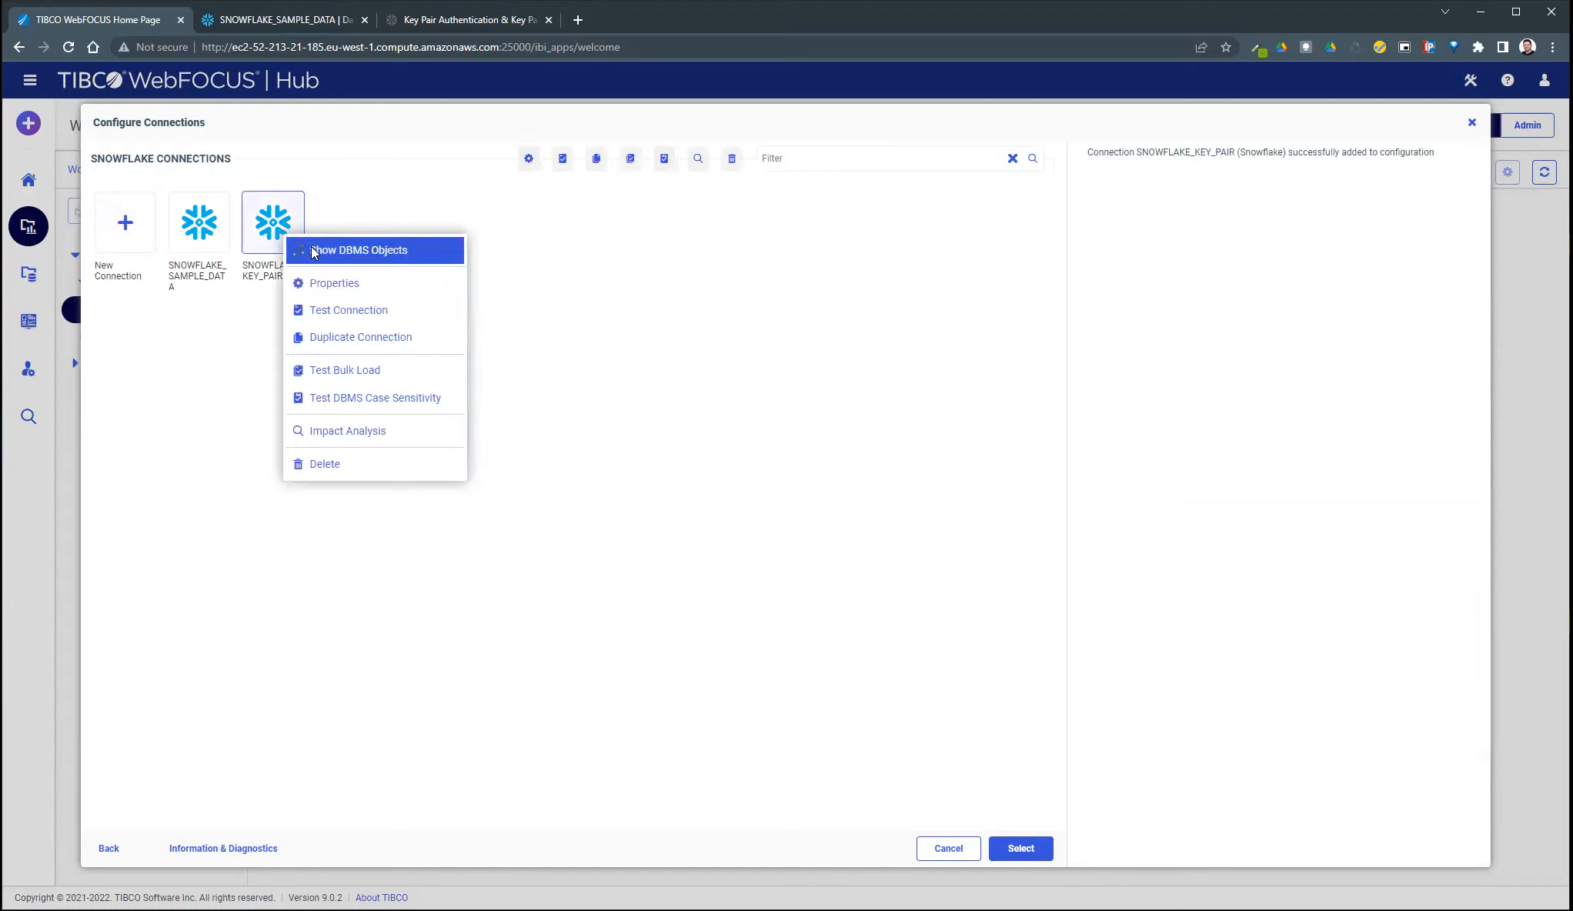
pyautogui.click(339, 310)
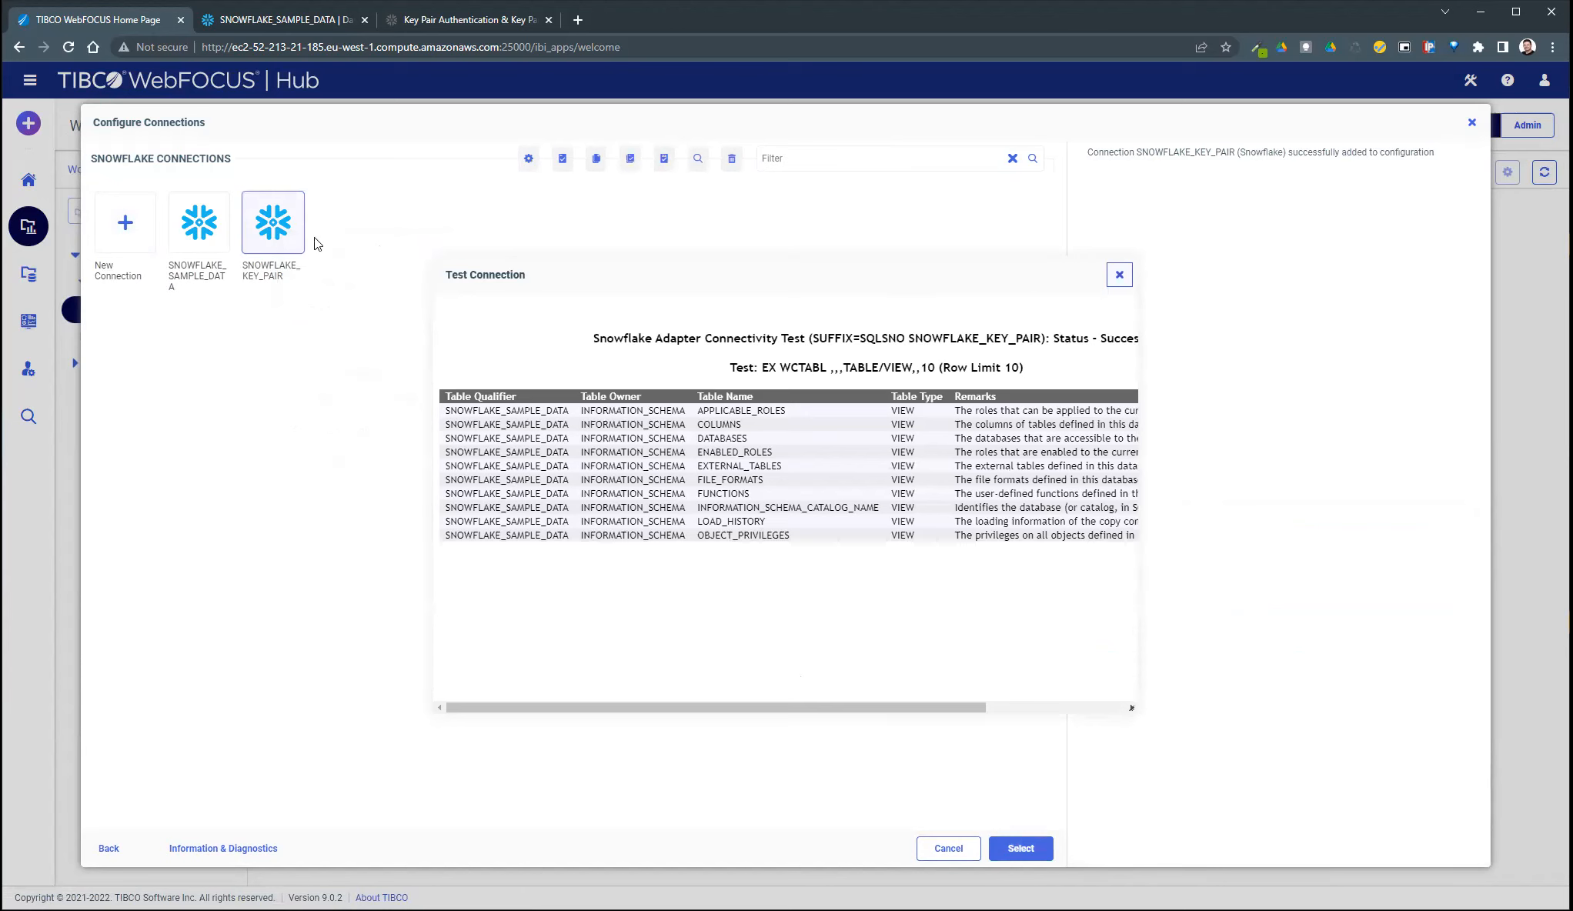
pyautogui.click(1120, 275)
pyautogui.click(215, 213)
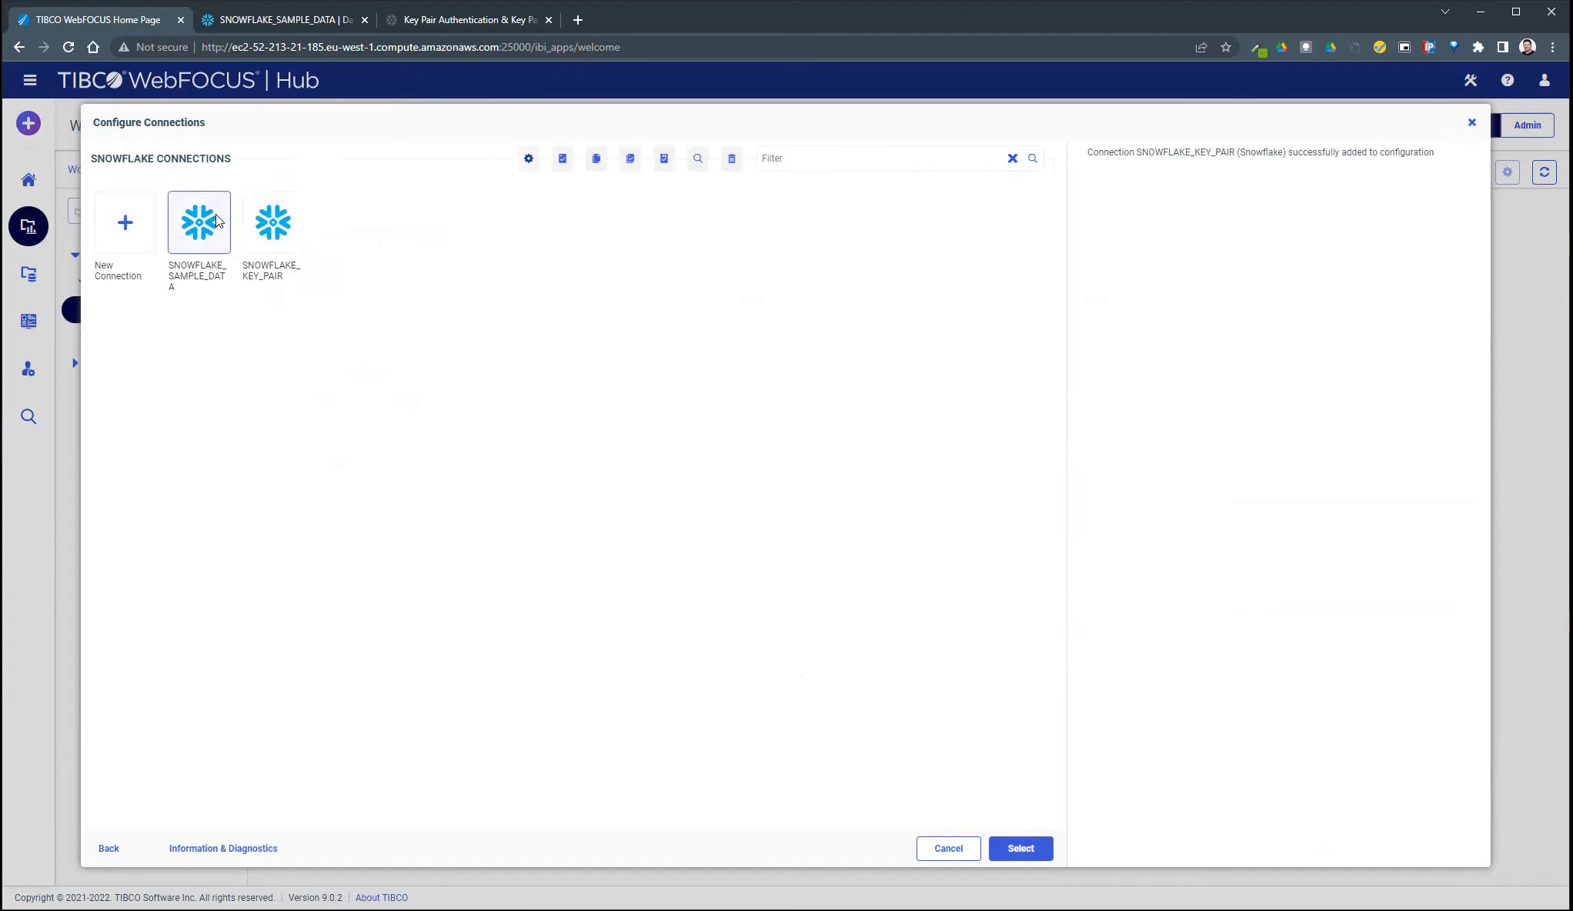
pyautogui.click(258, 216)
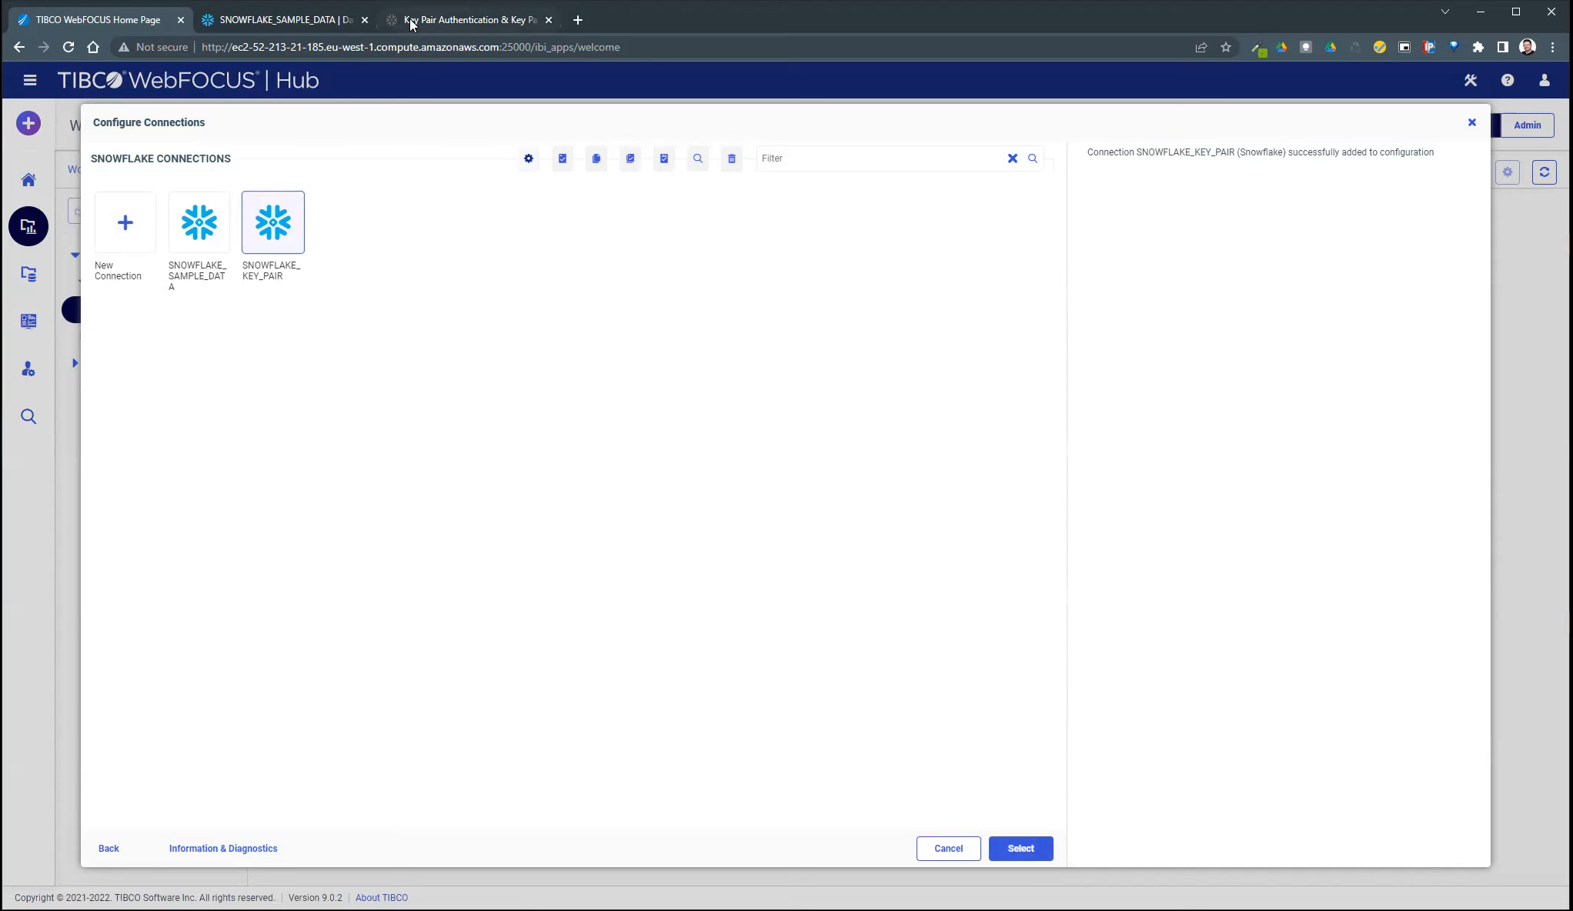
# Preview SNOWFLAKE.ACCOUNT_USAGE.SESSIONS data on the WEBFOCUS warehouse and scroll across its columns.
pyautogui.hotkey('ctrl', 'Tab')
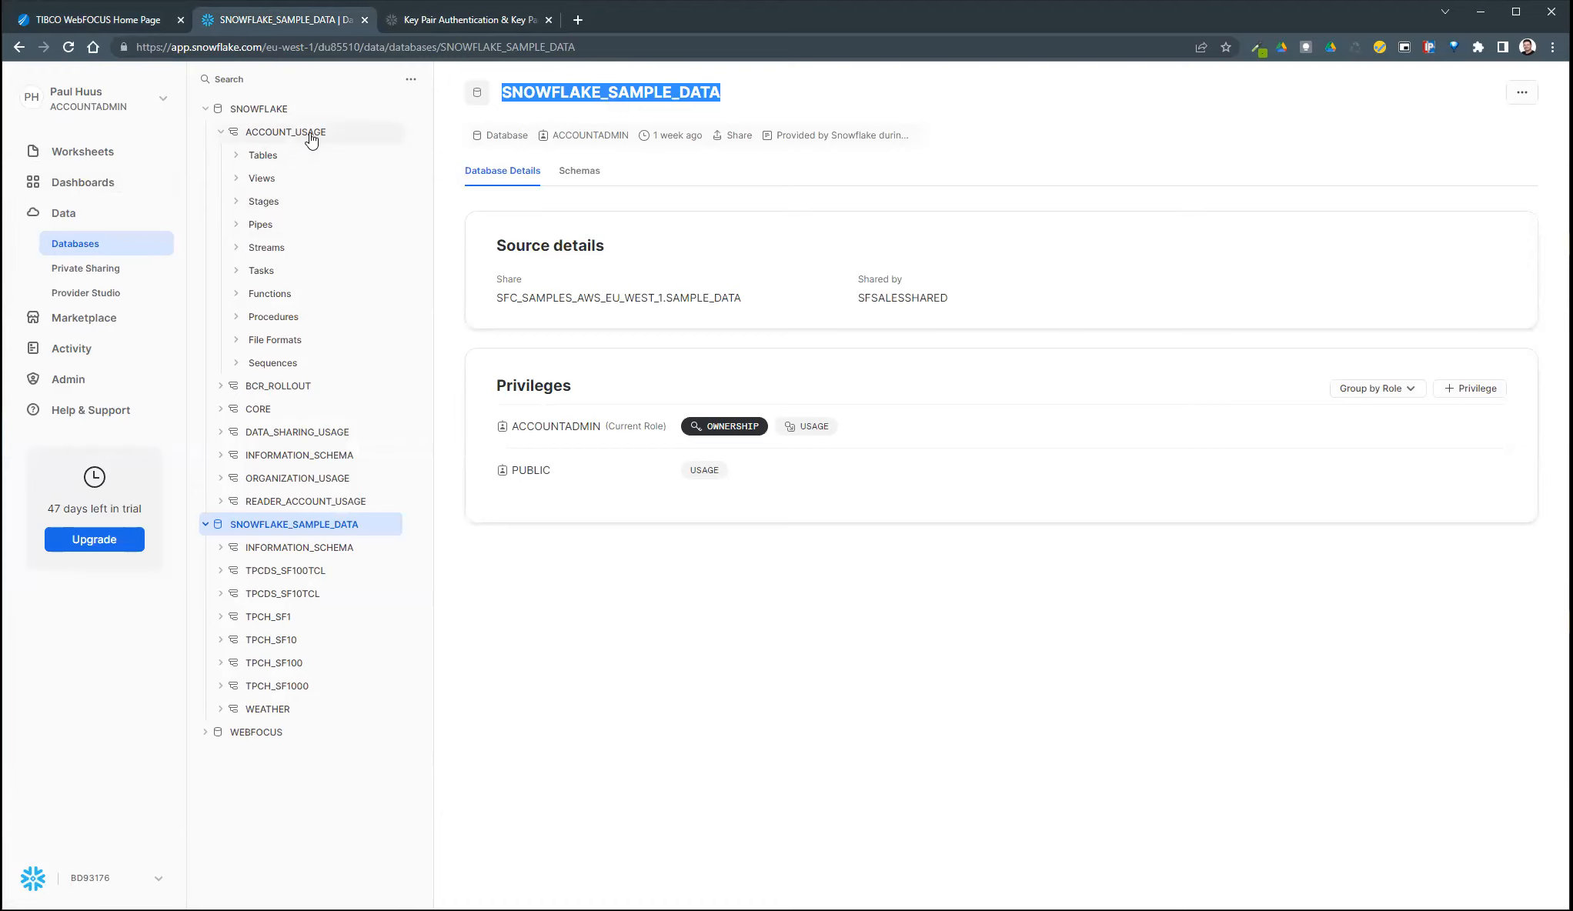
pyautogui.click(269, 185)
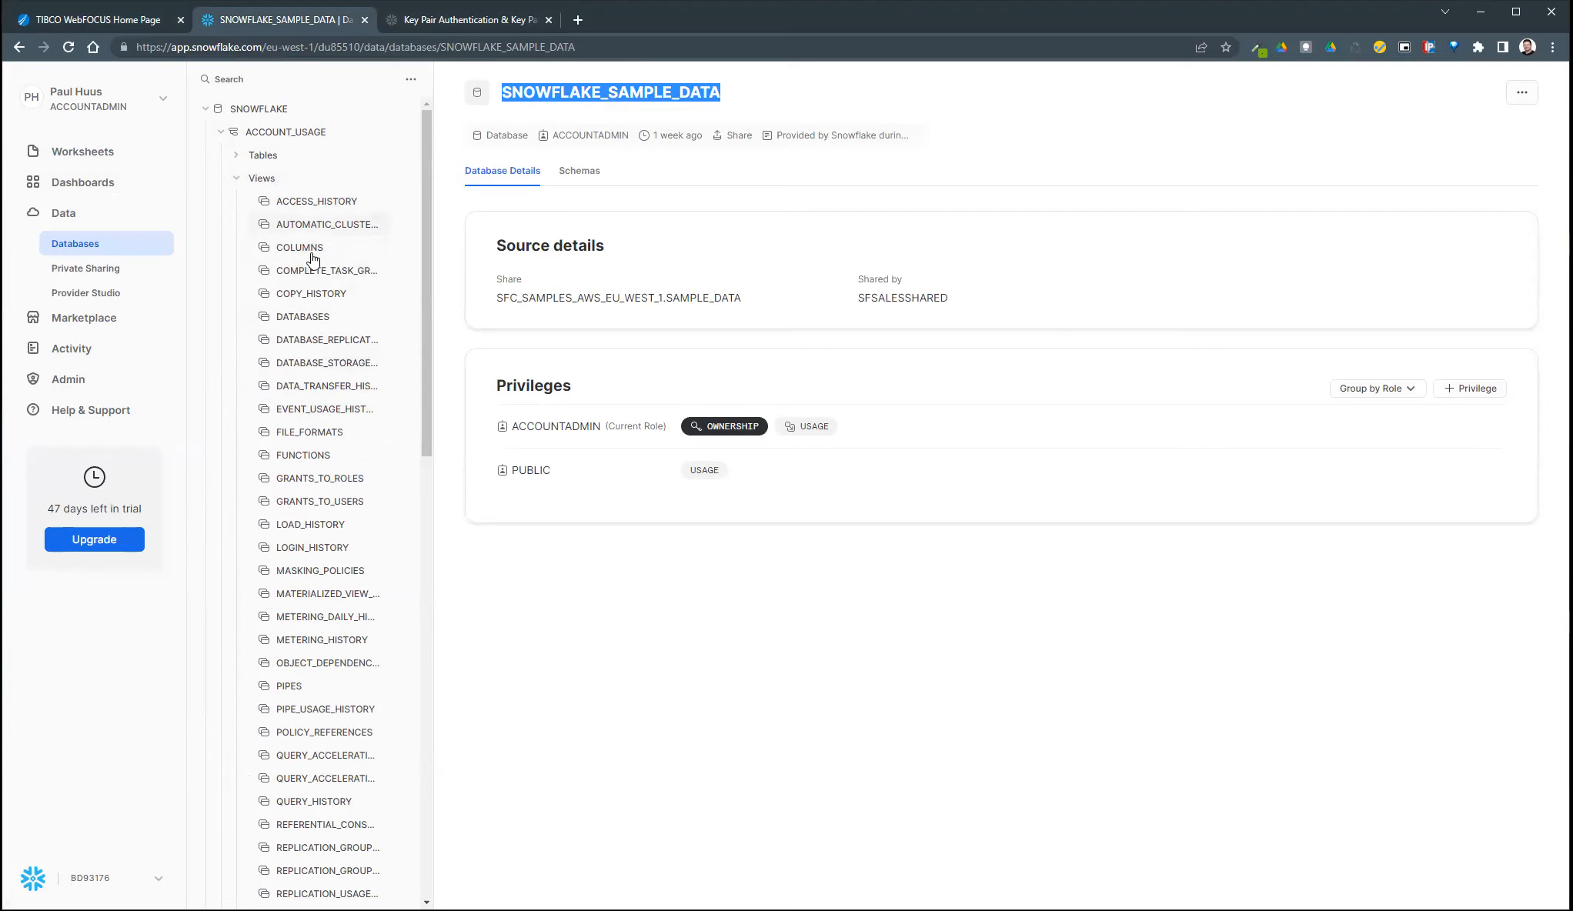
pyautogui.scroll(-5, 335, 522)
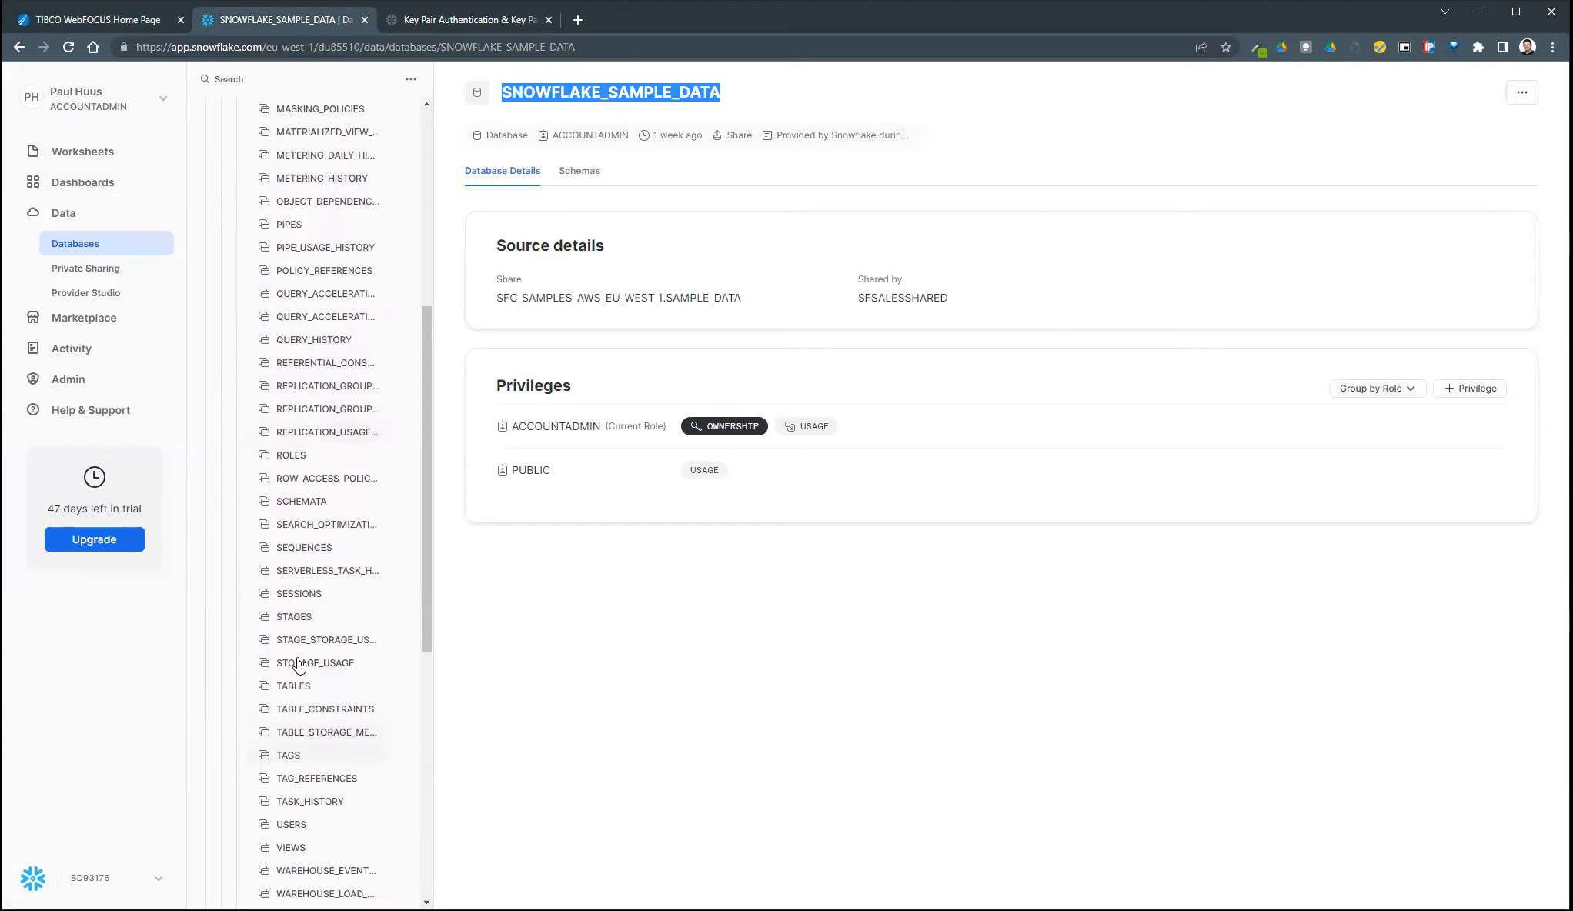
pyautogui.click(324, 596)
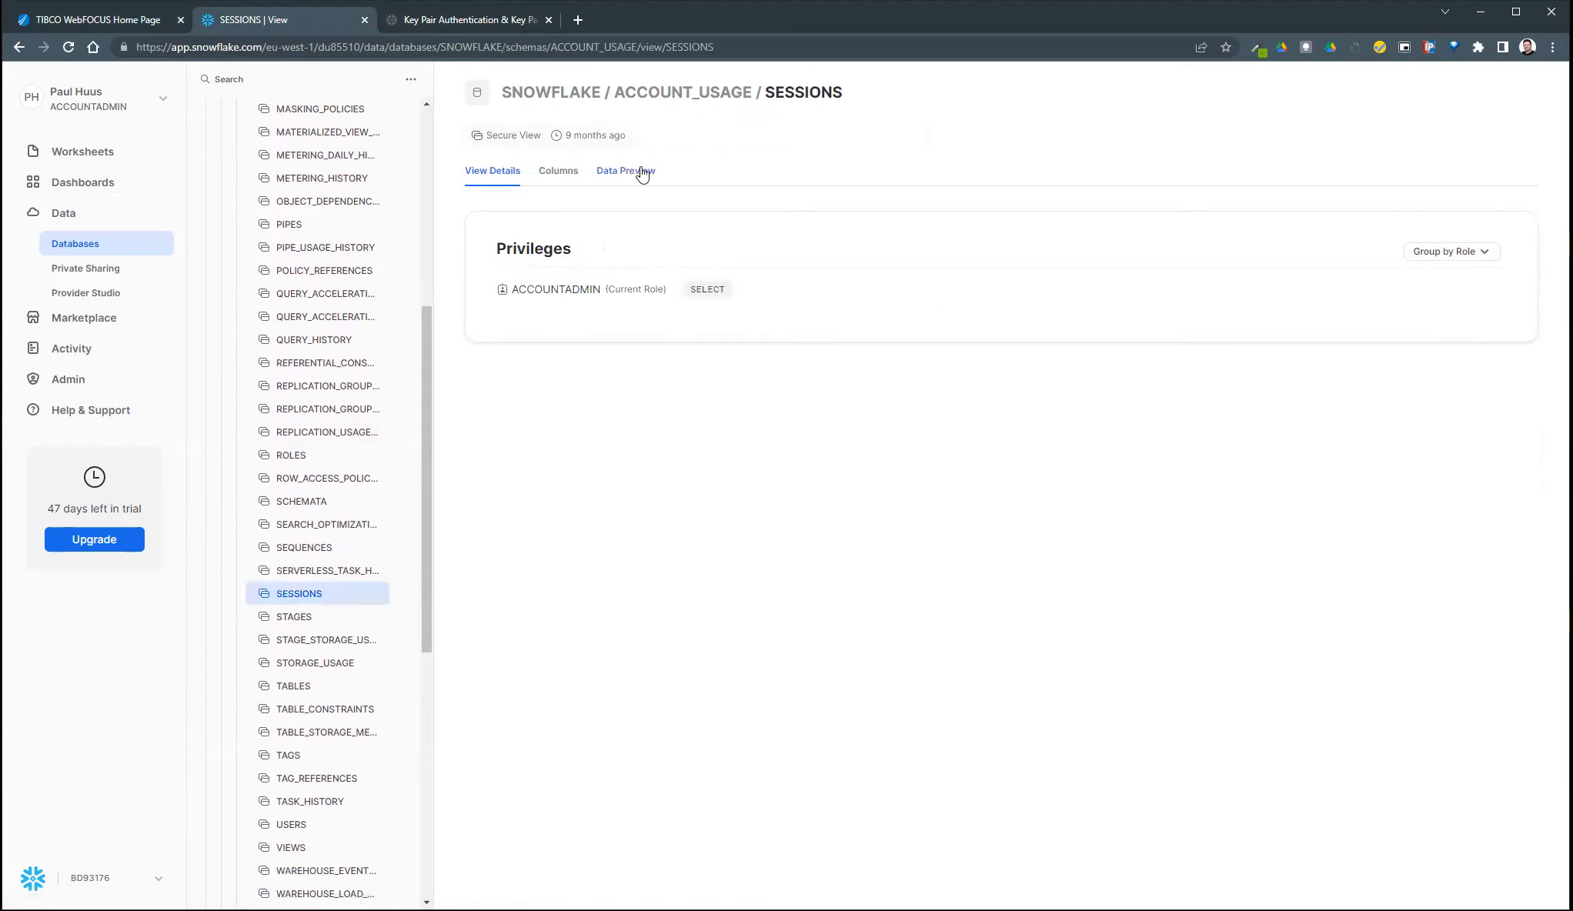
pyautogui.click(643, 172)
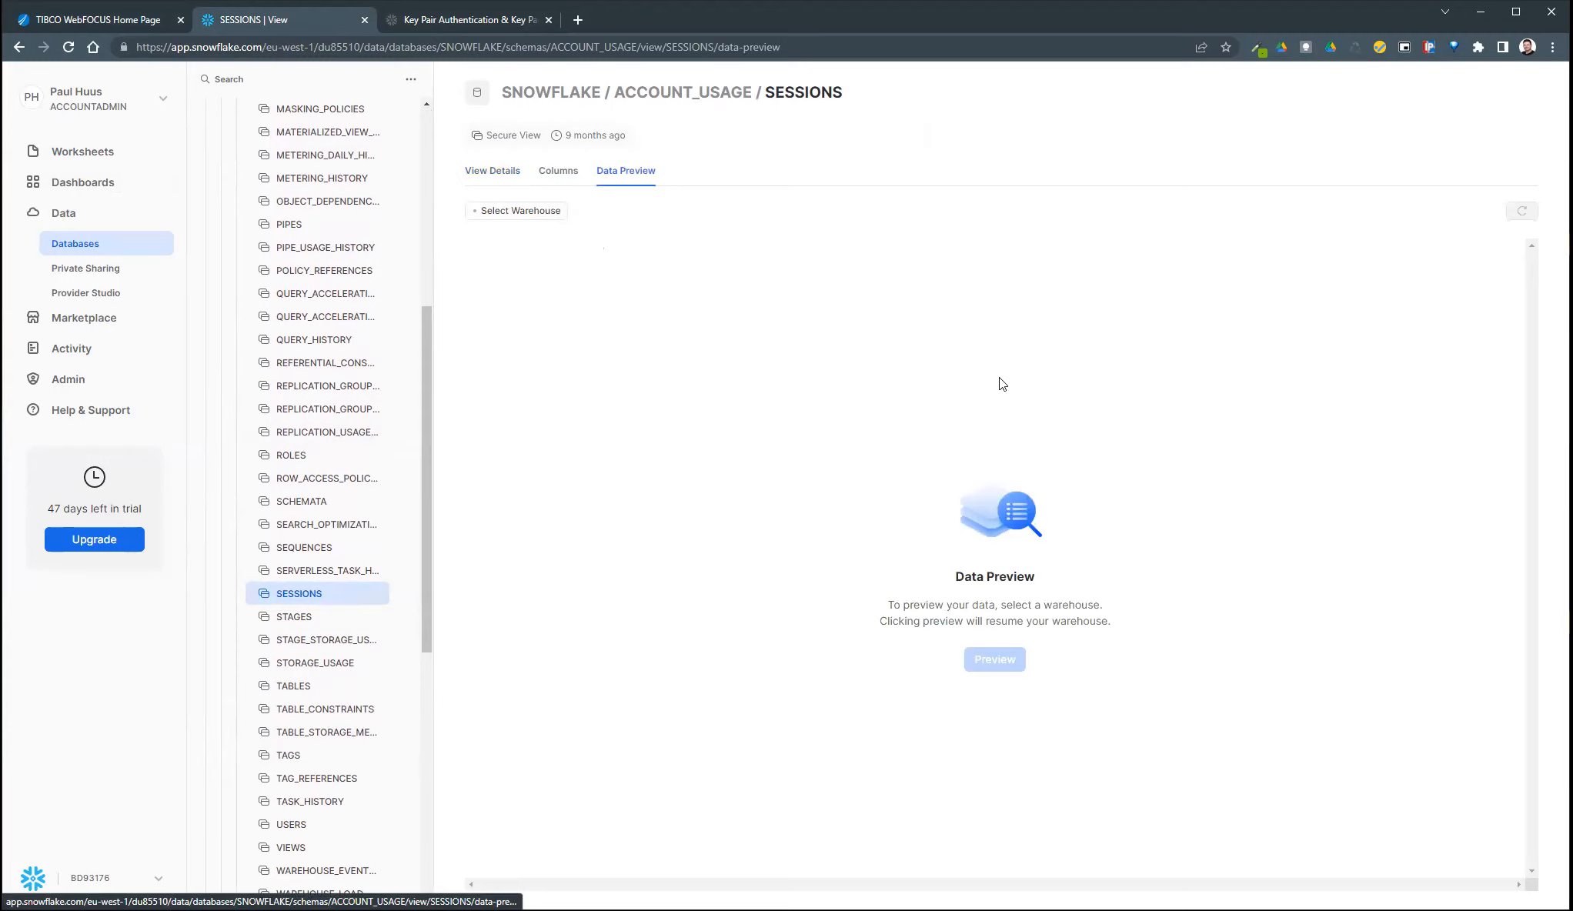
pyautogui.click(509, 210)
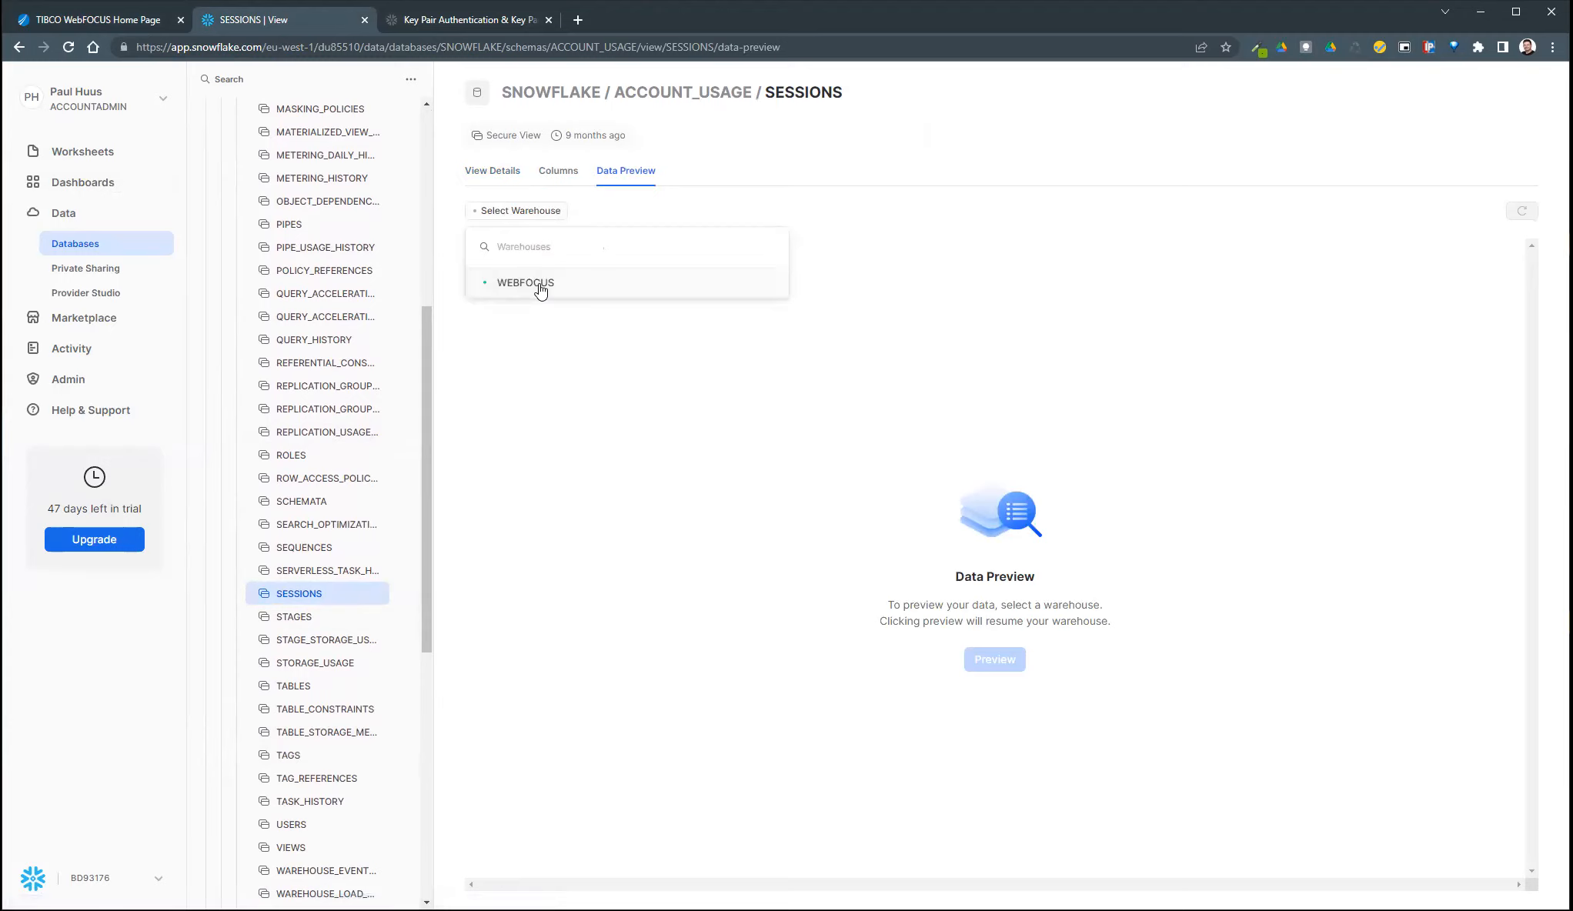
pyautogui.click(541, 287)
pyautogui.click(994, 666)
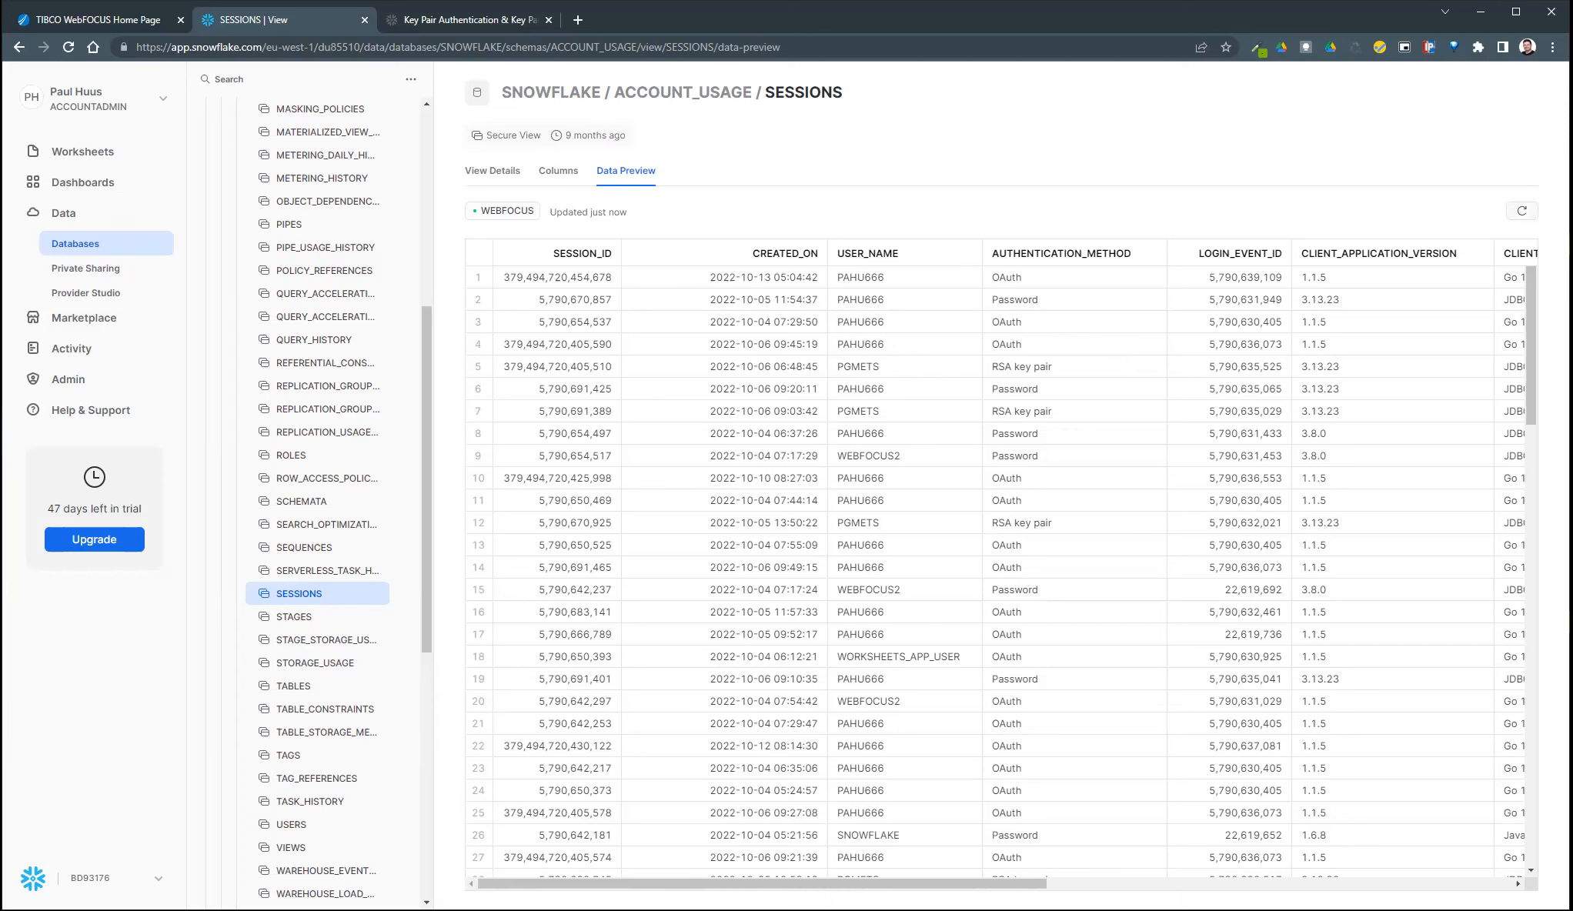
pyautogui.moveTo(954, 887); pyautogui.dragTo(1398, 889)
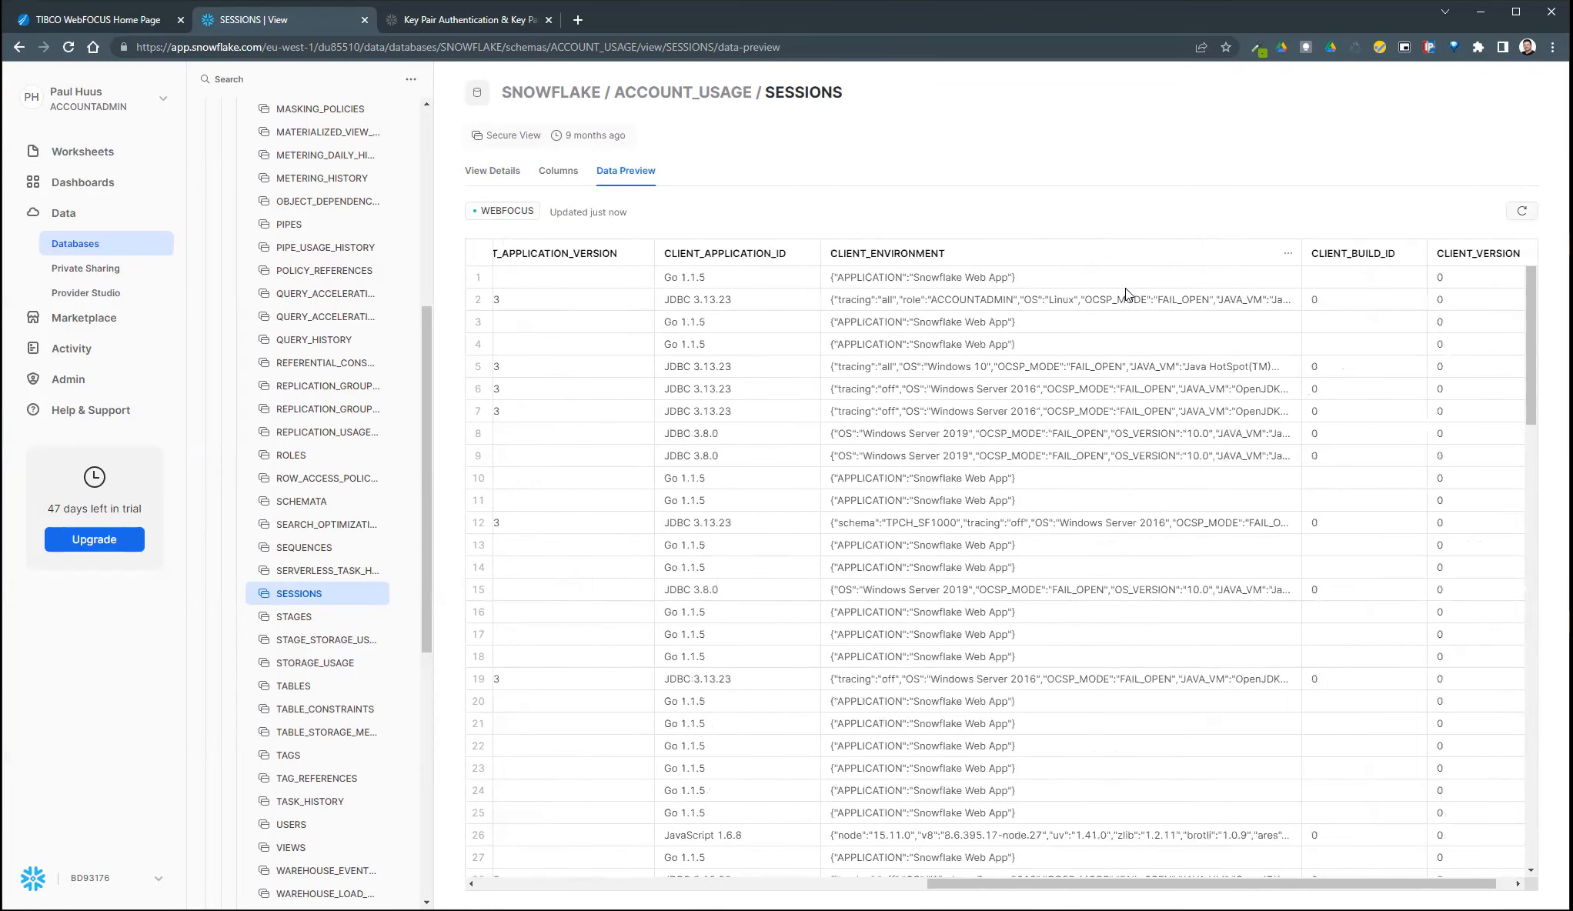
pyautogui.moveTo(1026, 882); pyautogui.dragTo(577, 883)
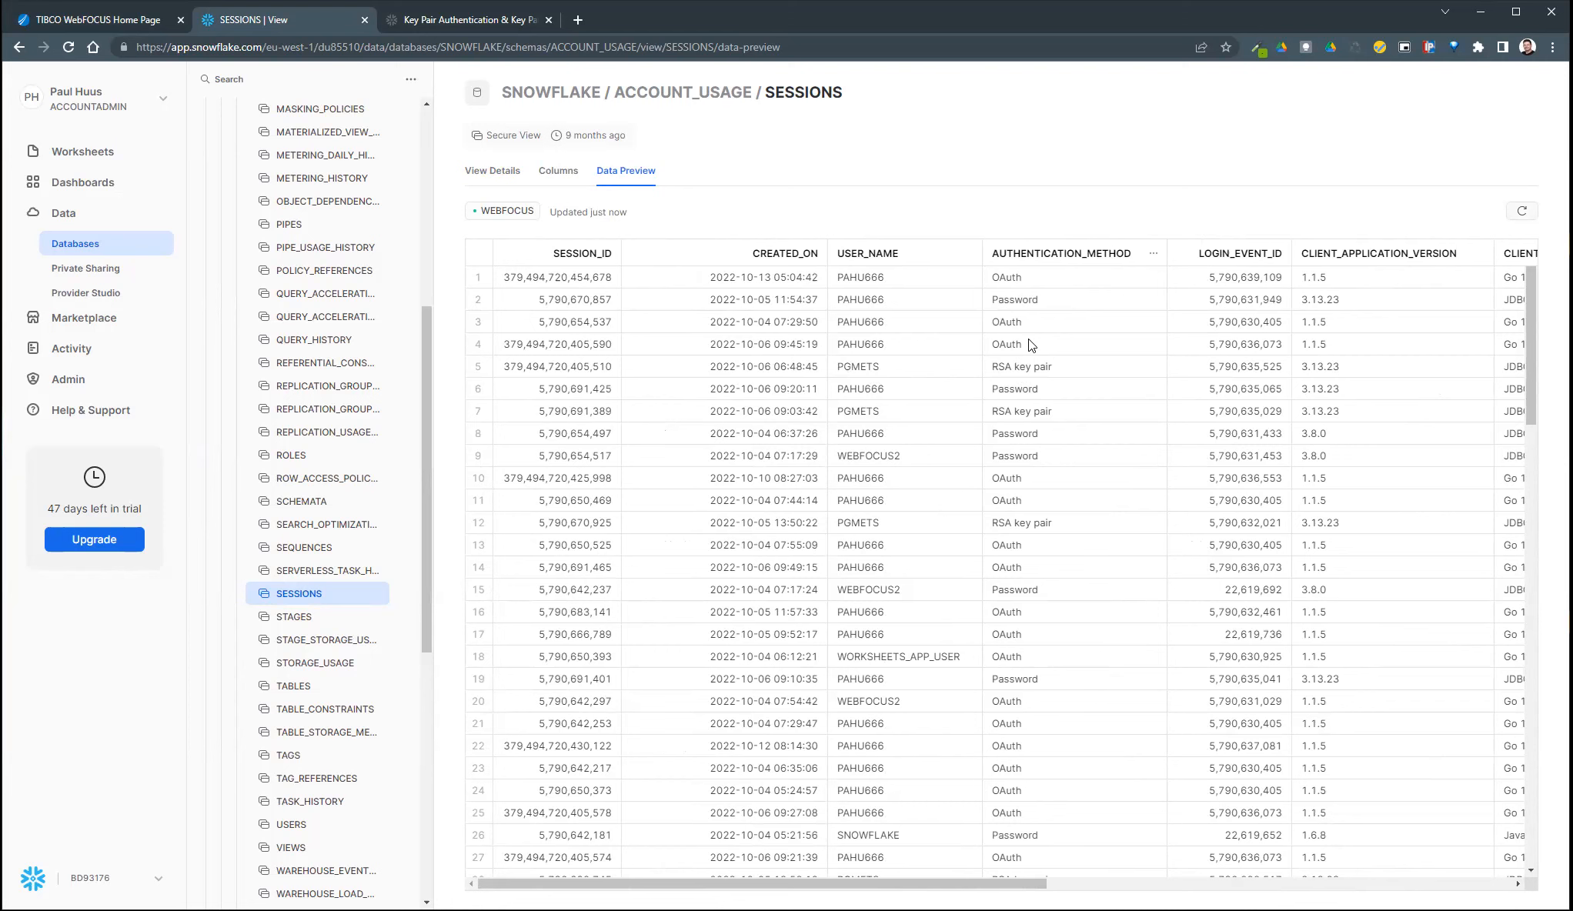
pyautogui.moveTo(1022, 893); pyautogui.dragTo(1300, 893)
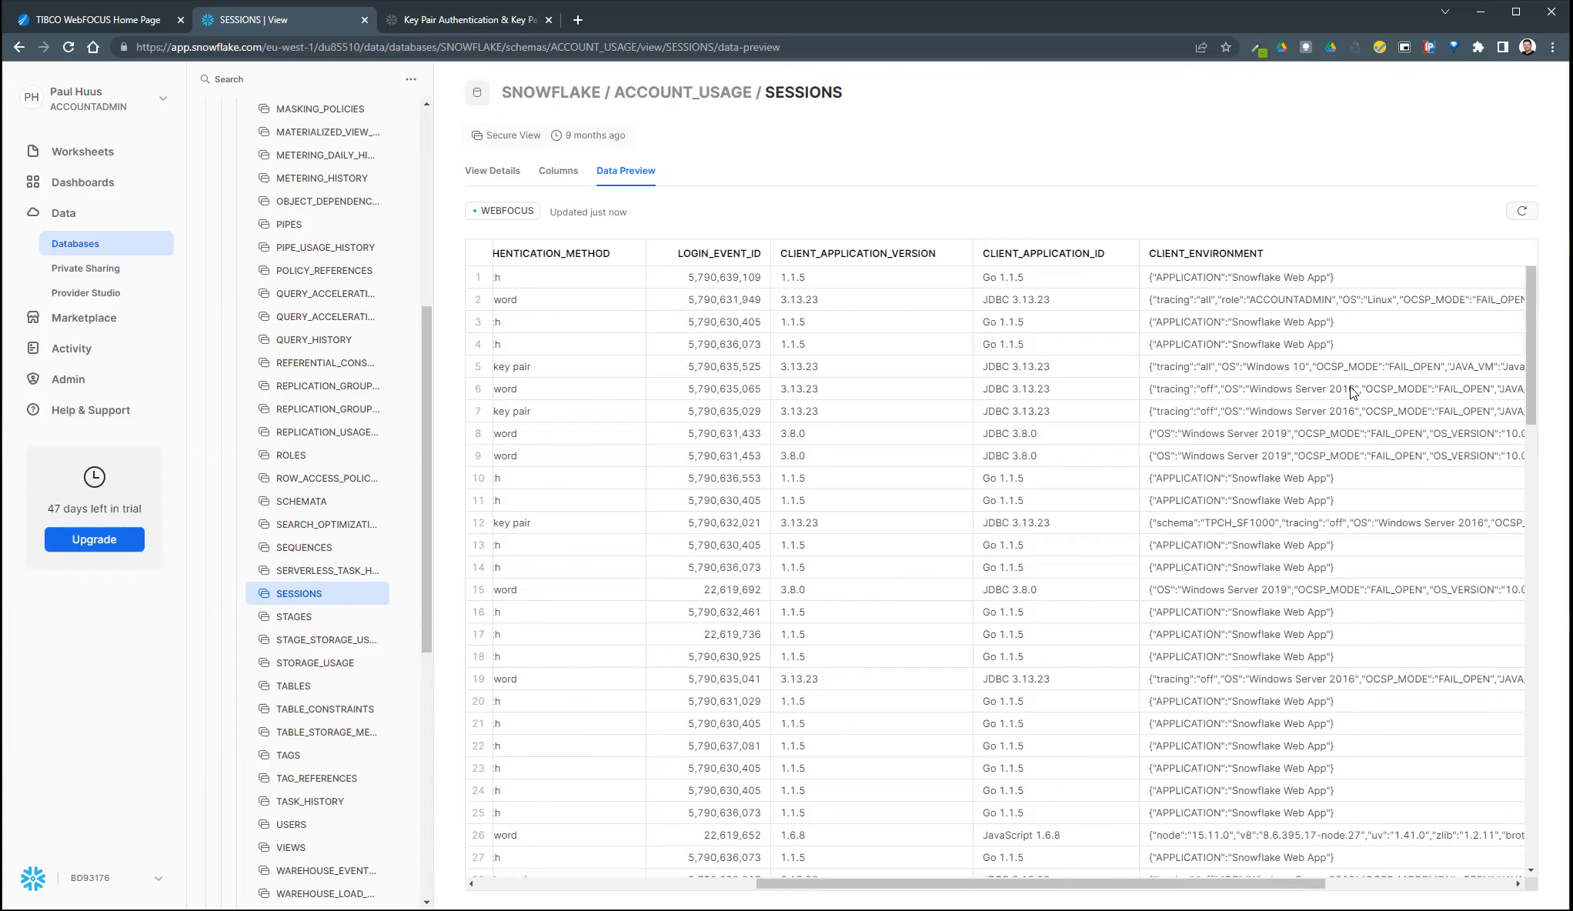
pyautogui.moveTo(1282, 882); pyautogui.dragTo(1496, 885)
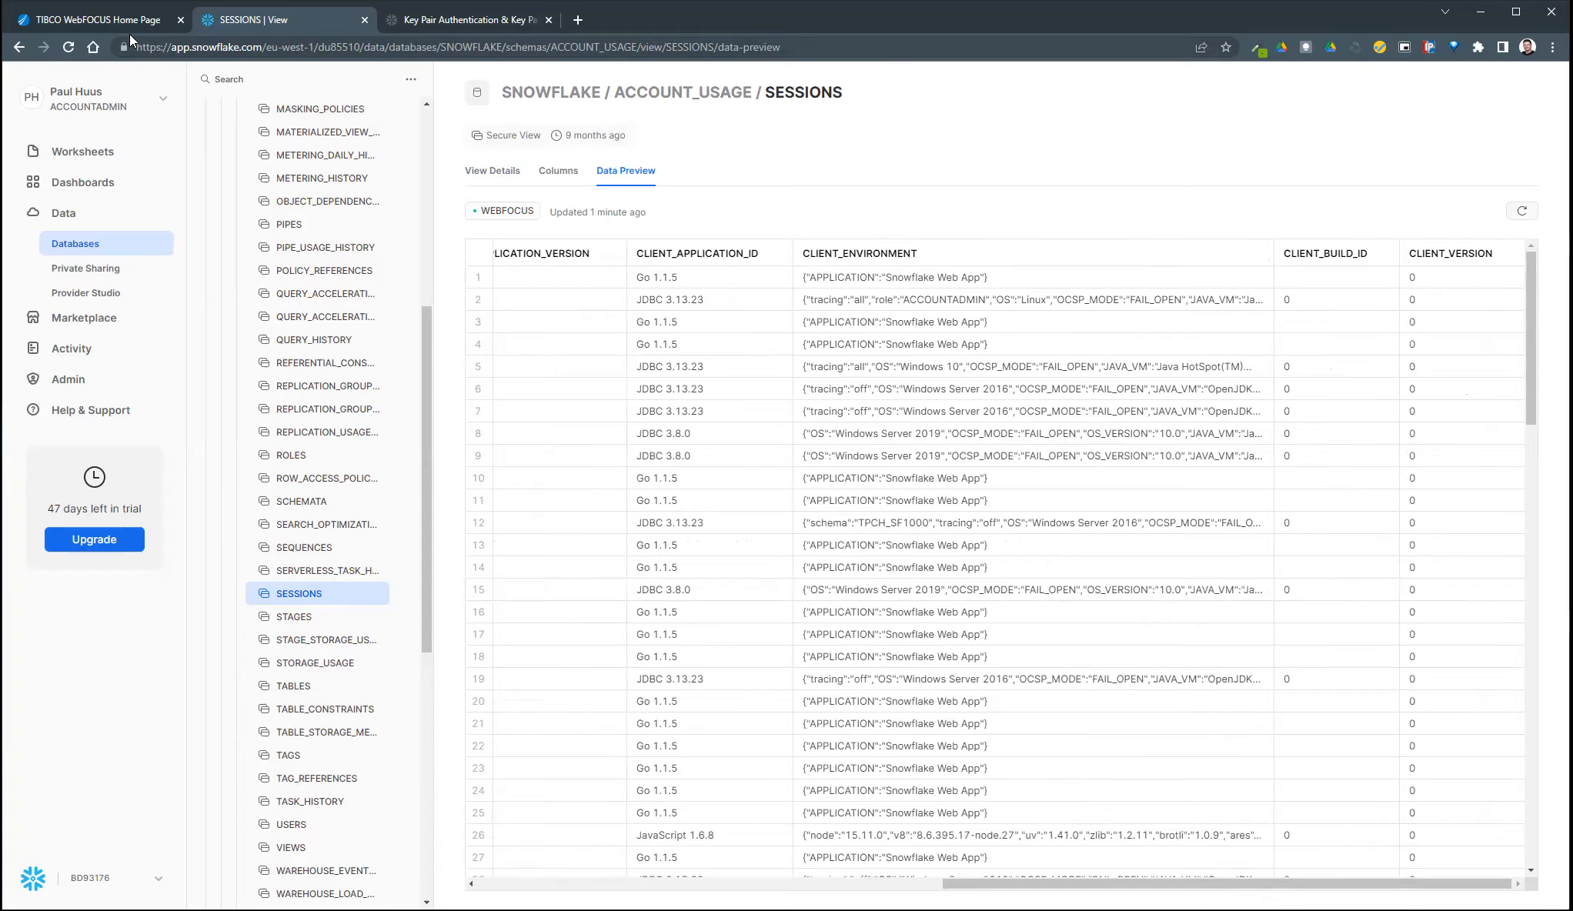
# Duplicate the SNOWFLAKE_SAMPLE_DATA connection from the WebFOCUS connections page.
pyautogui.click(100, 20)
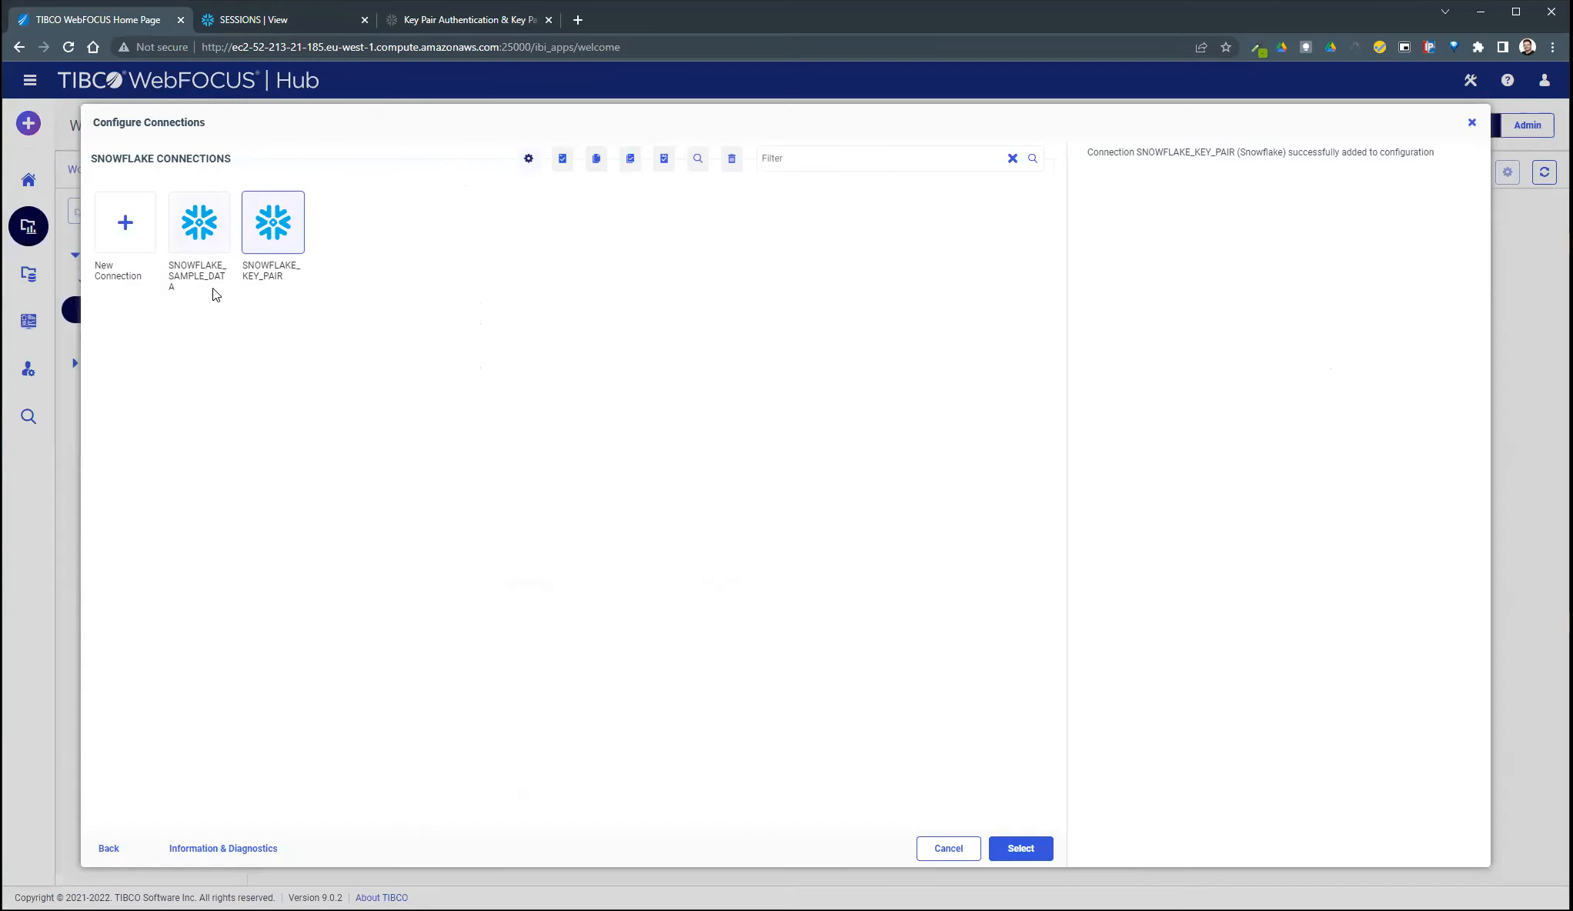
pyautogui.click(206, 233)
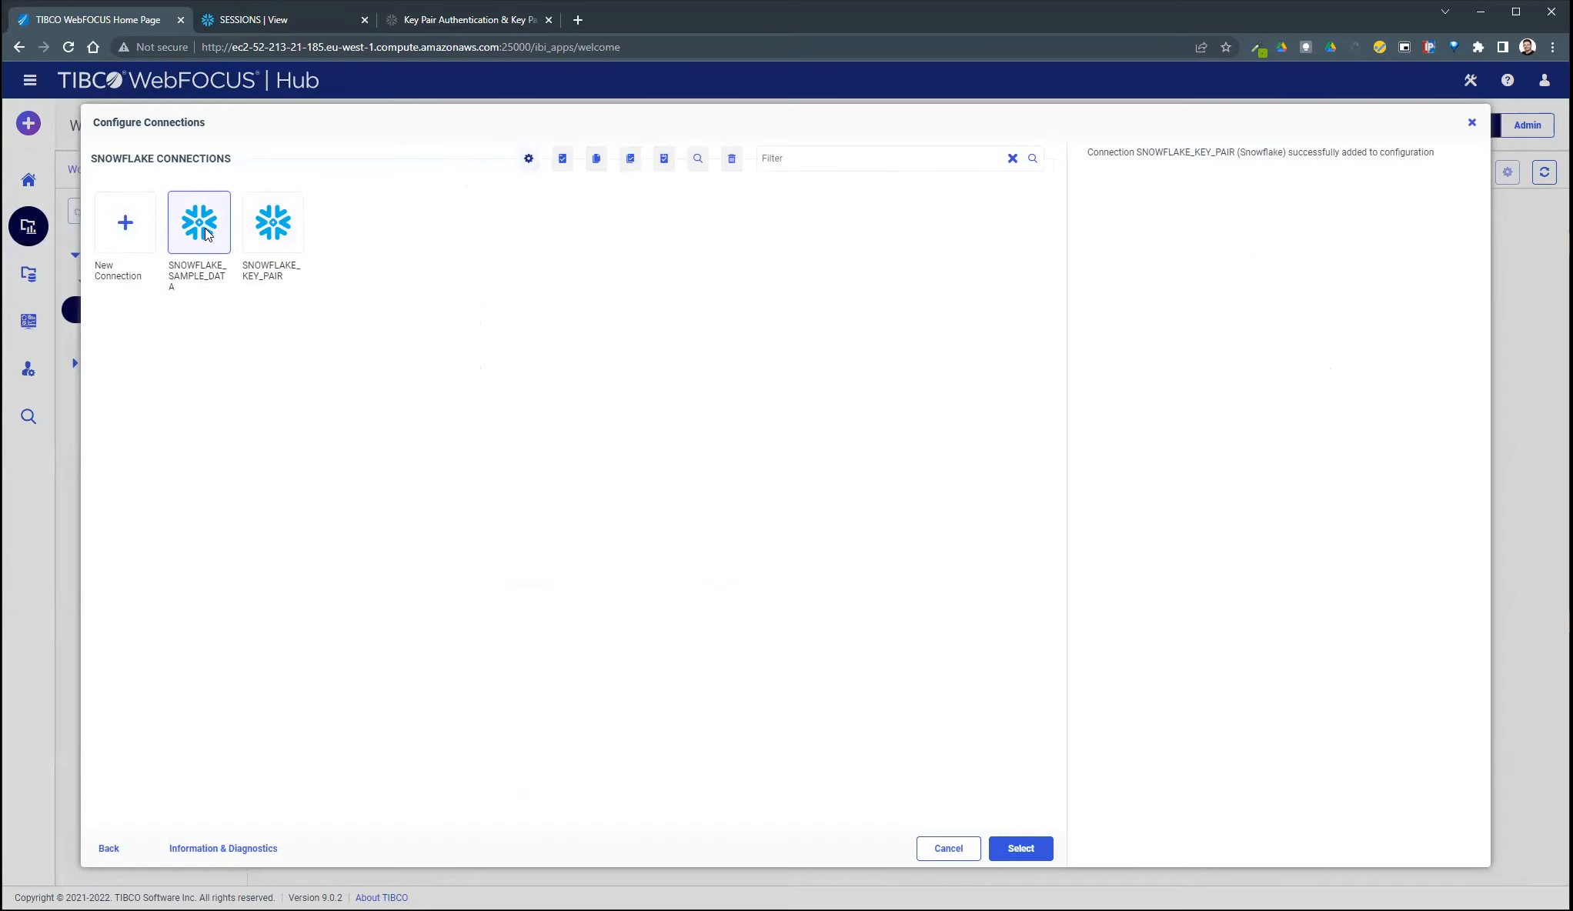
pyautogui.rightClick(207, 245)
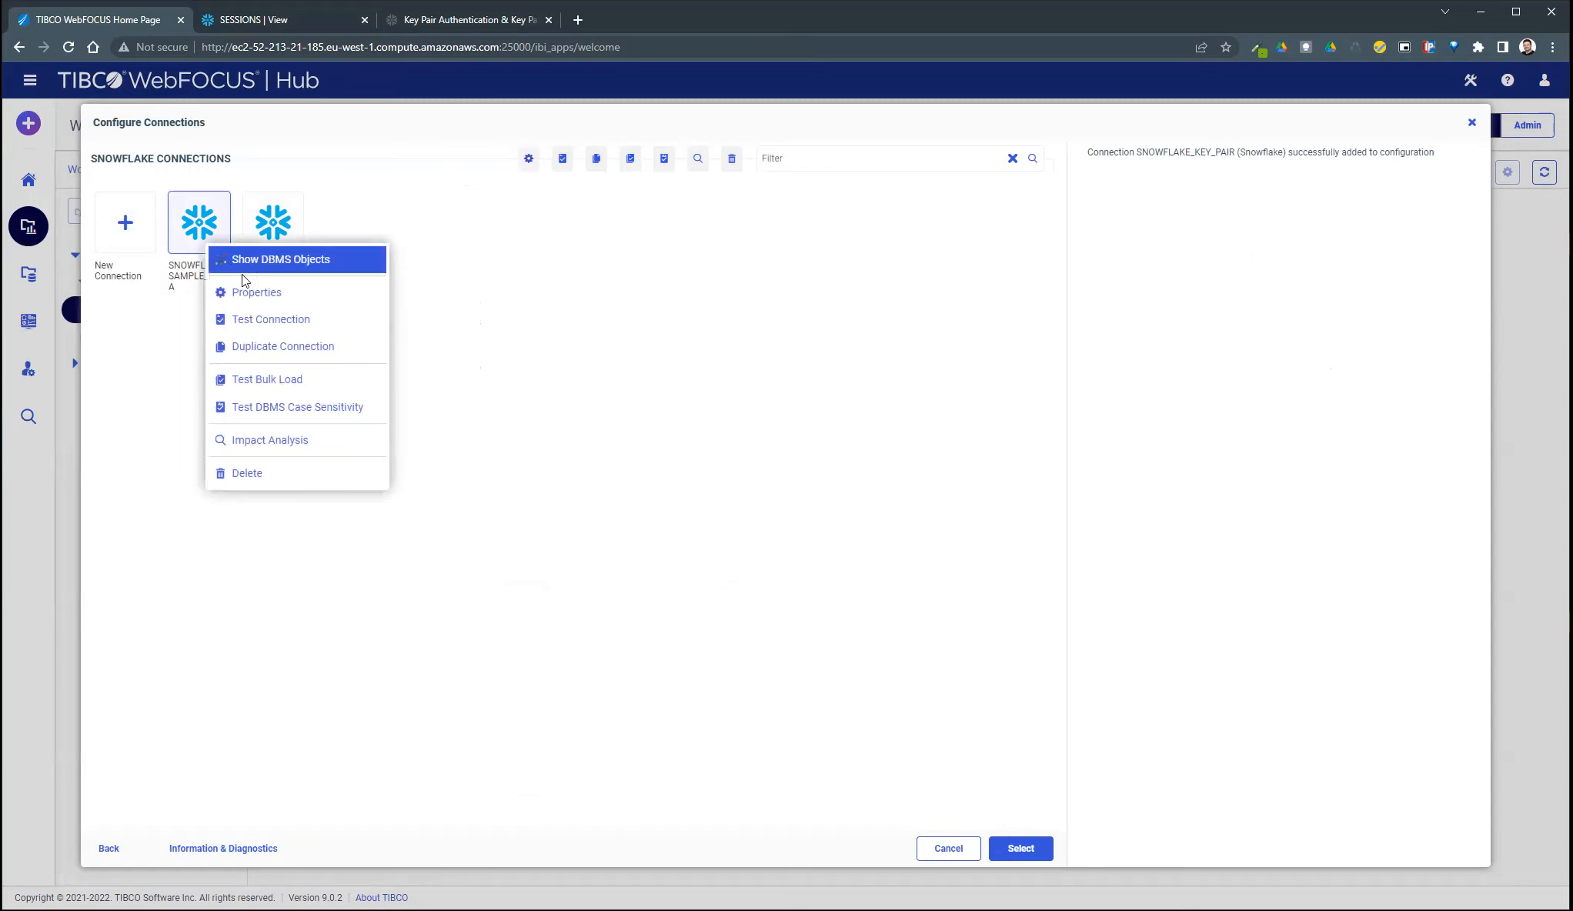
pyautogui.click(283, 346)
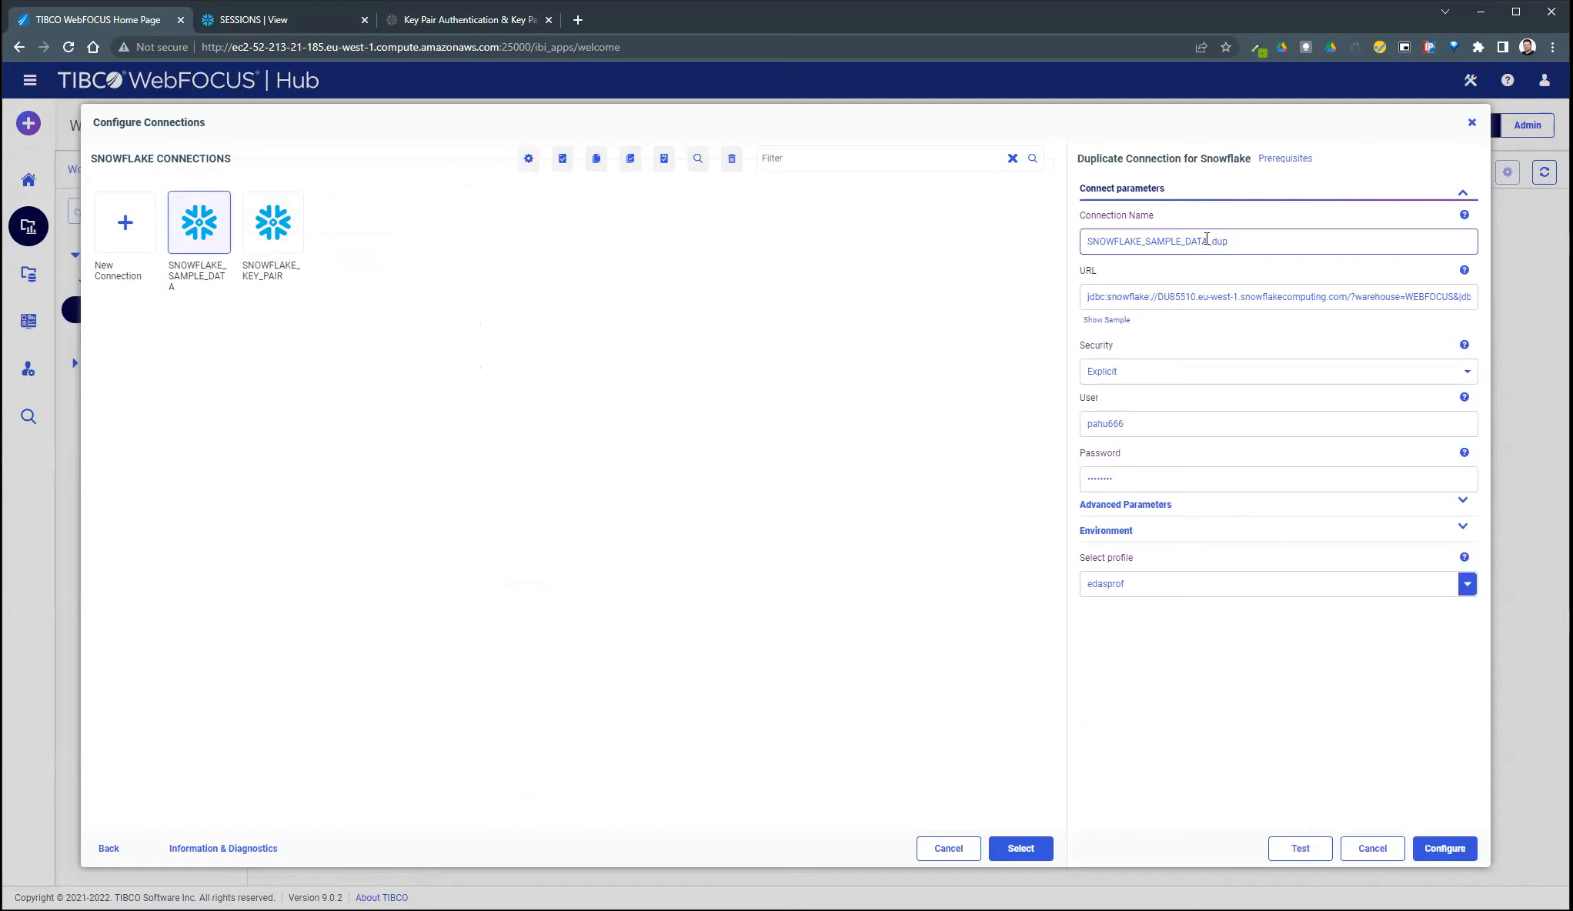
# Rename the duplicate to SNOWFLAKE_ADMIN_DATA, dropping the _dup suffix.
pyautogui.moveTo(1206, 239); pyautogui.dragTo(1055, 233)
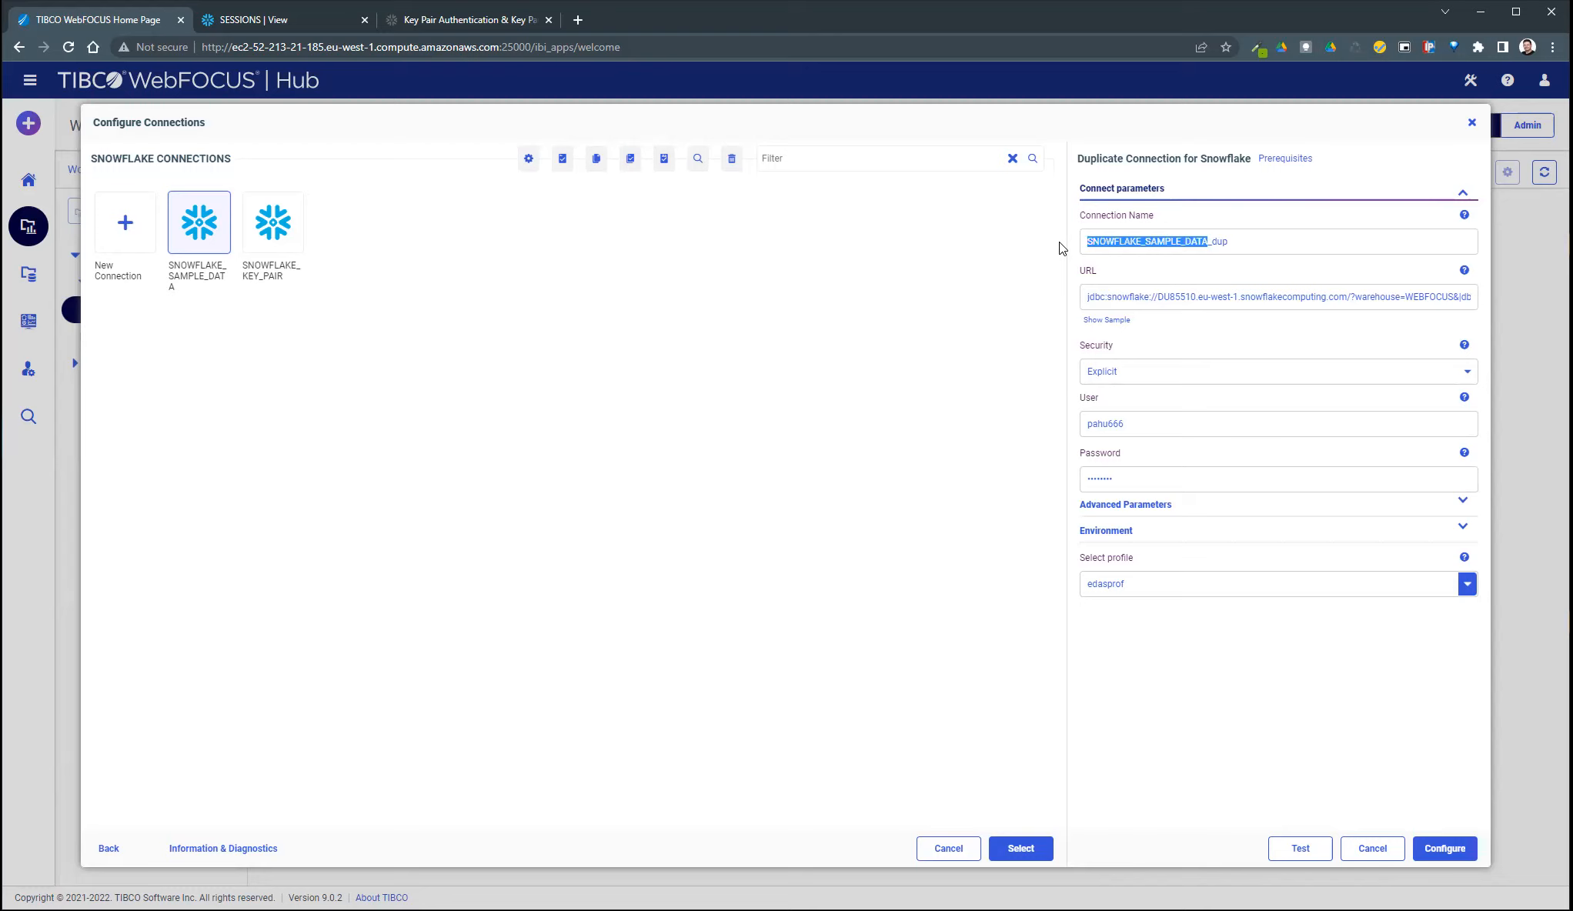
pyautogui.write('ADMIN_DATA')
pyautogui.click(1218, 234)
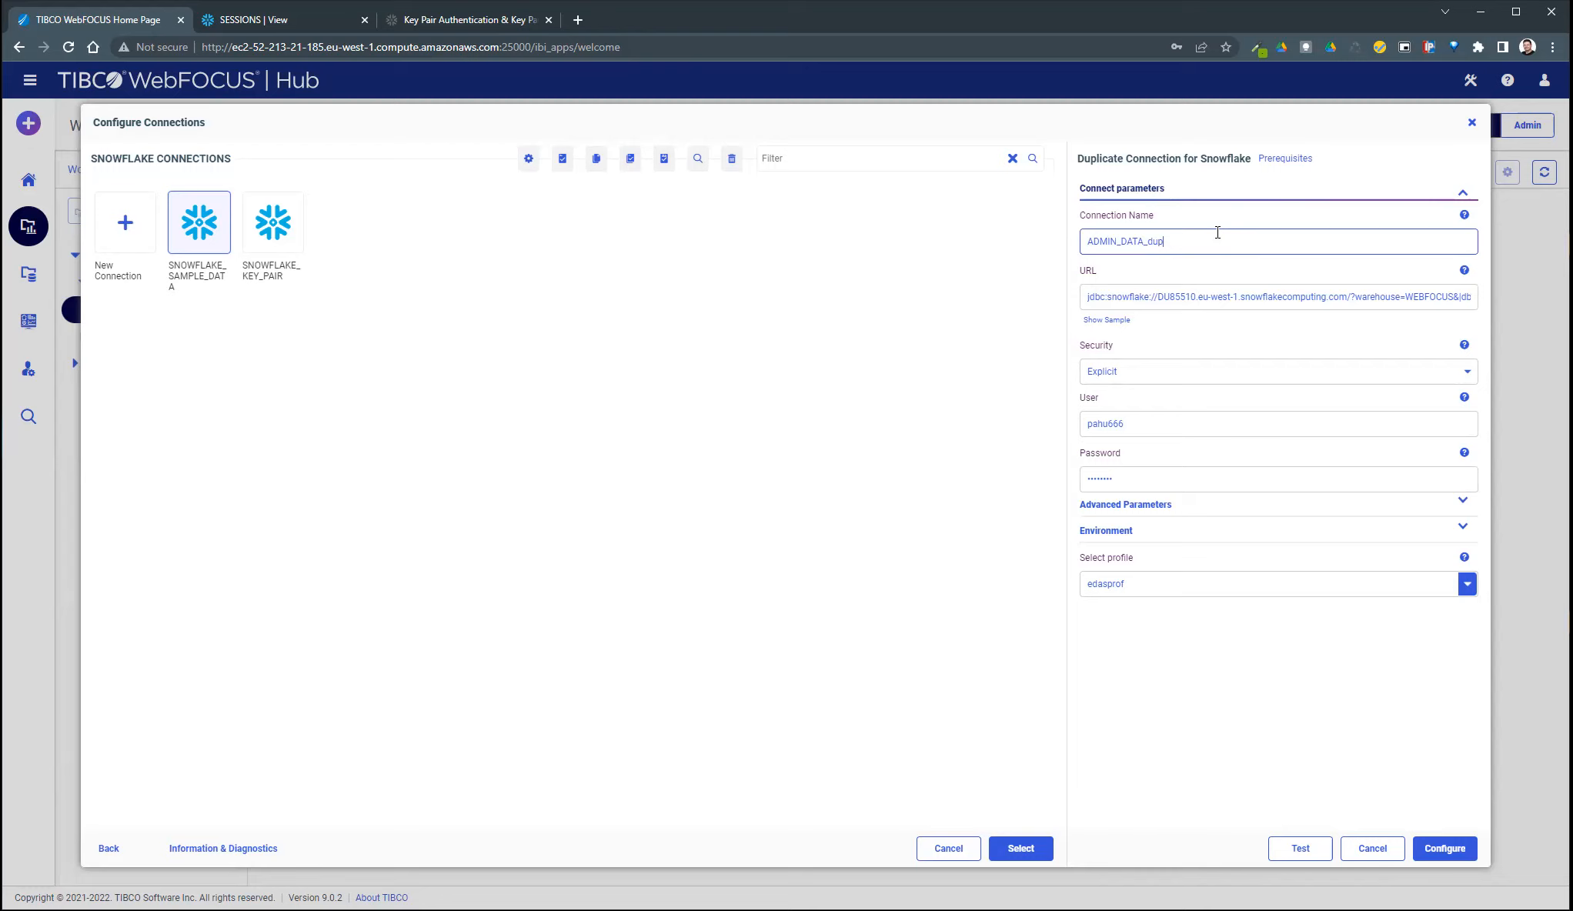
pyautogui.press('BackSpace')
pyautogui.press('BackSpace')
pyautogui.press('BackSpace')
pyautogui.press('BackSpace')
pyautogui.press('Home')
pyautogui.write('SNOWFLAKE_')
# Change the URL database to SNOWFLAKE by deleting _SAMPLE_DATA, then save the connection.
pyautogui.click(1388, 296)
pyautogui.moveTo(1385, 297); pyautogui.dragTo(1488, 311)
pyautogui.click(1367, 301)
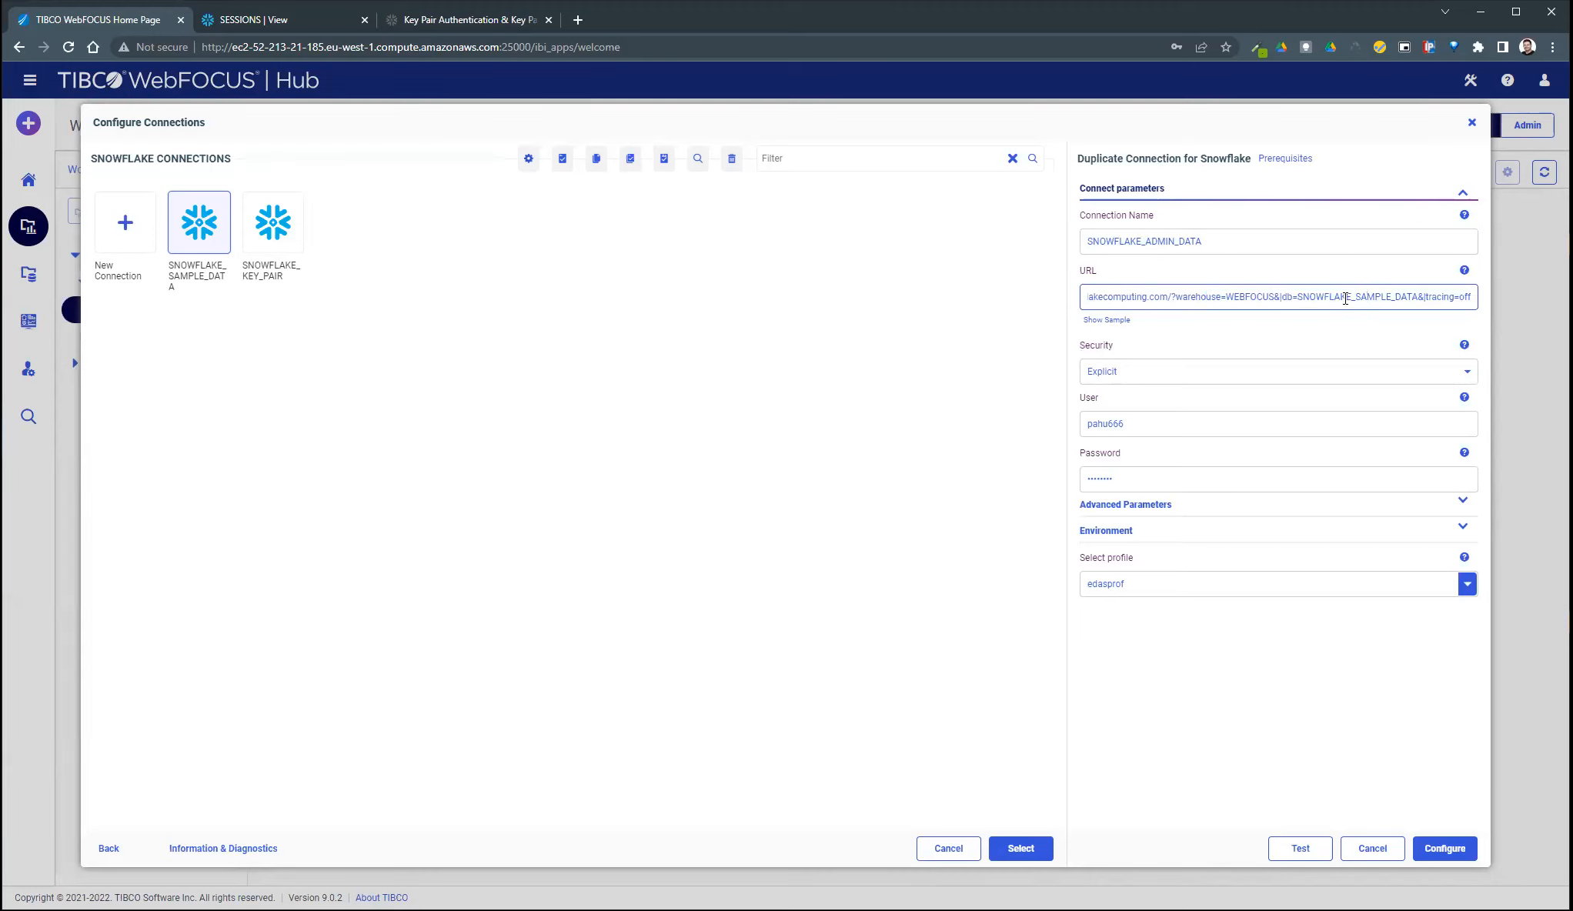
pyautogui.moveTo(1351, 297); pyautogui.dragTo(1418, 299)
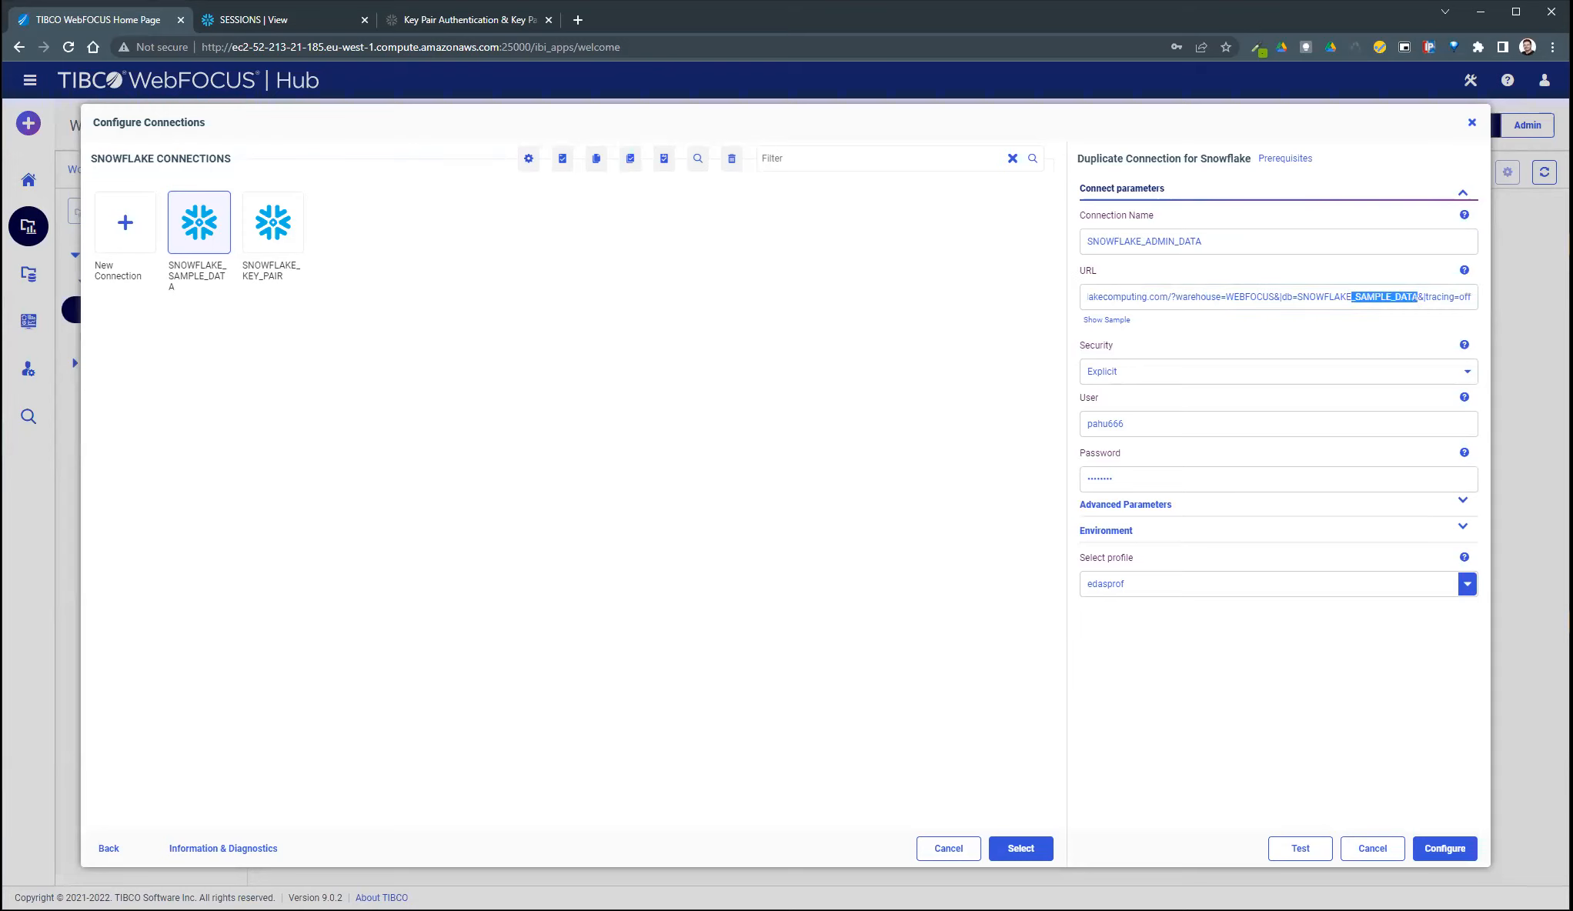
pyautogui.press('BackSpace')
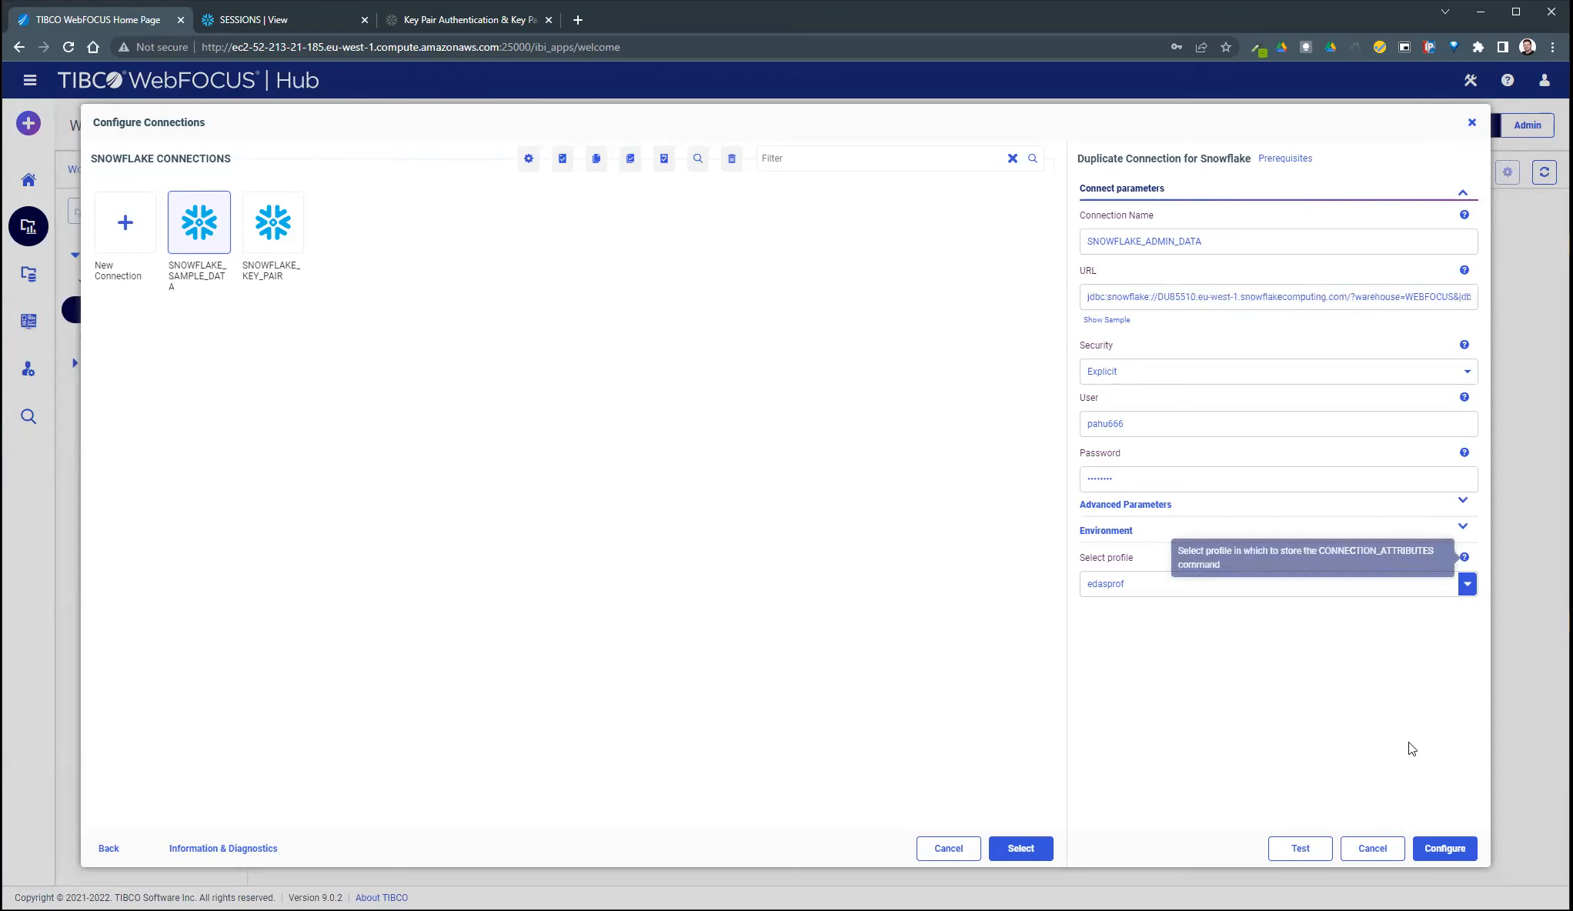
pyautogui.click(1460, 854)
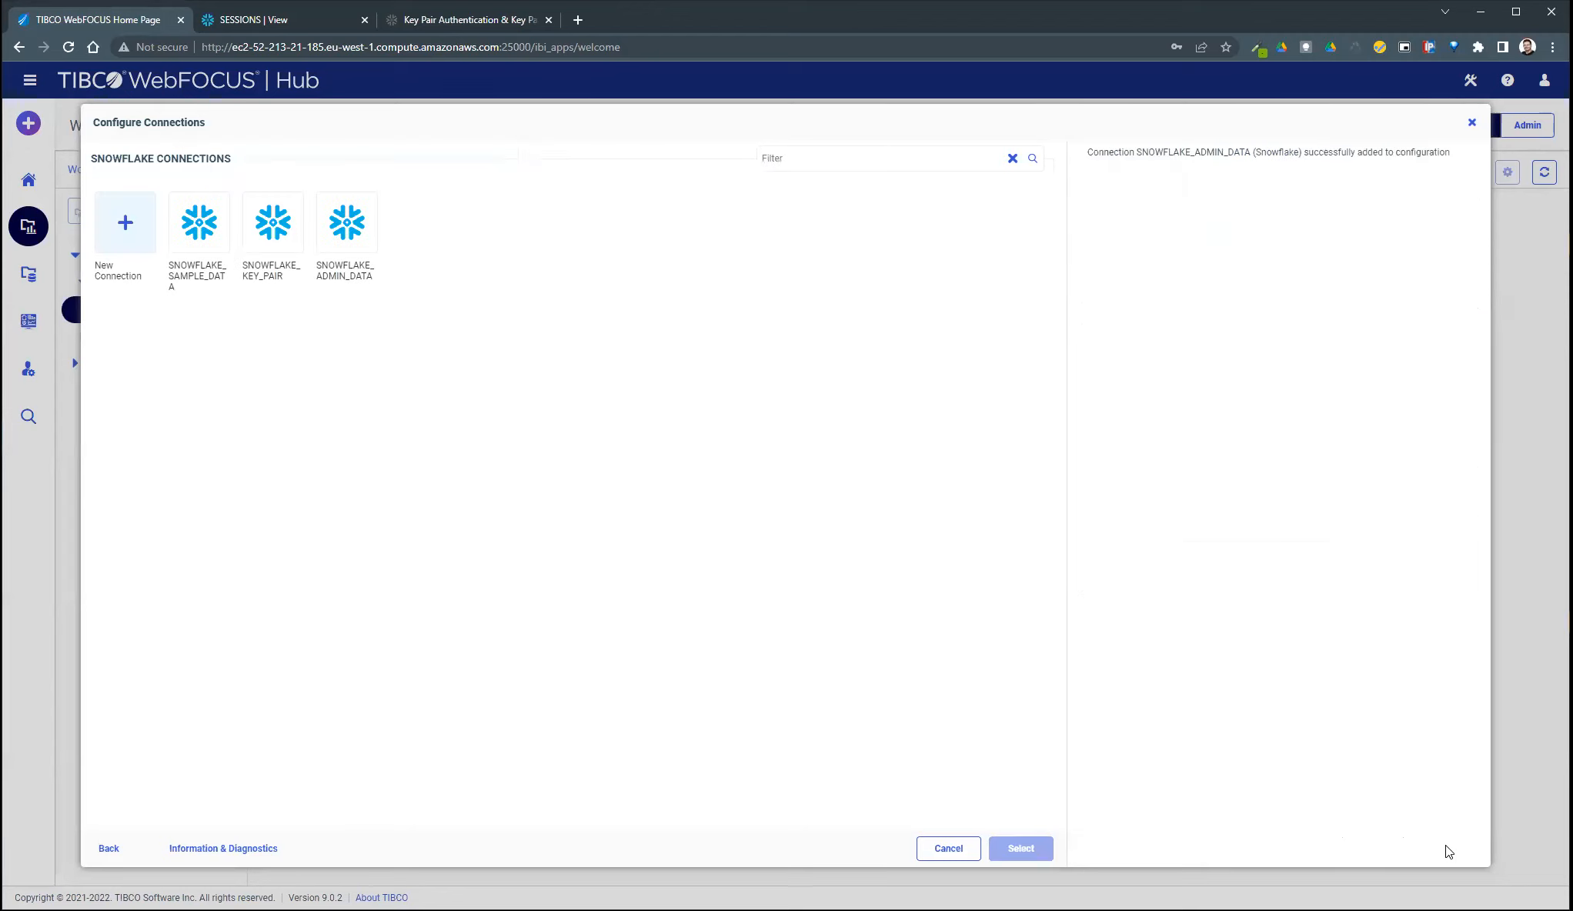
# List SNOWFLAKE_ADMIN_DATA objects with object type Tables, Views and Other Objects.
pyautogui.click(351, 246)
pyautogui.rightClick(352, 250)
pyautogui.click(427, 268)
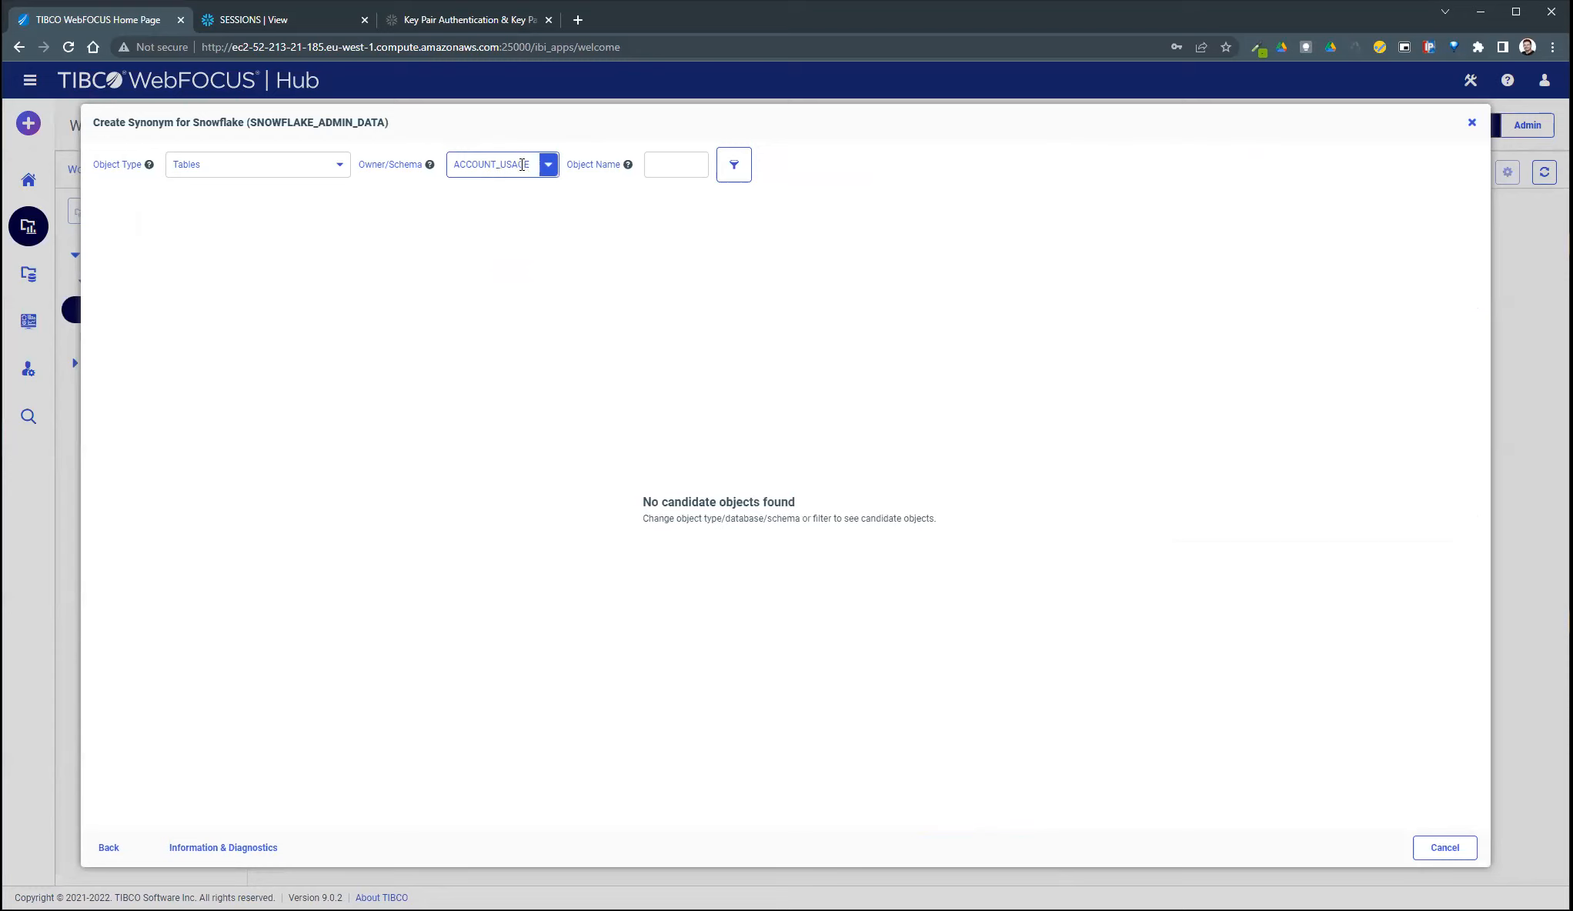
pyautogui.click(549, 166)
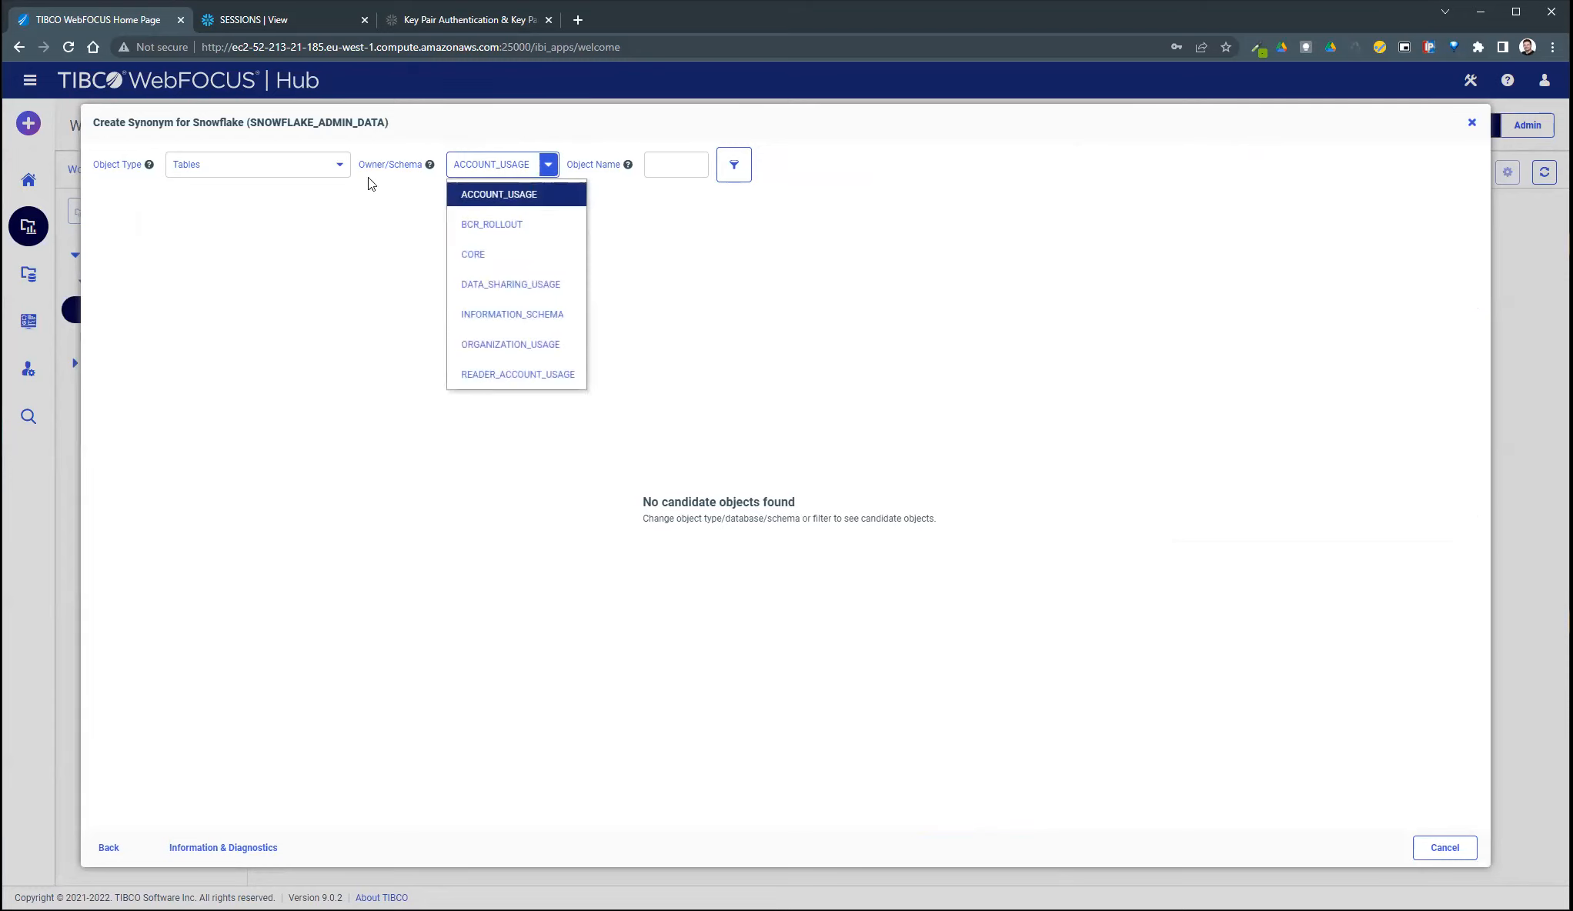
pyautogui.click(197, 168)
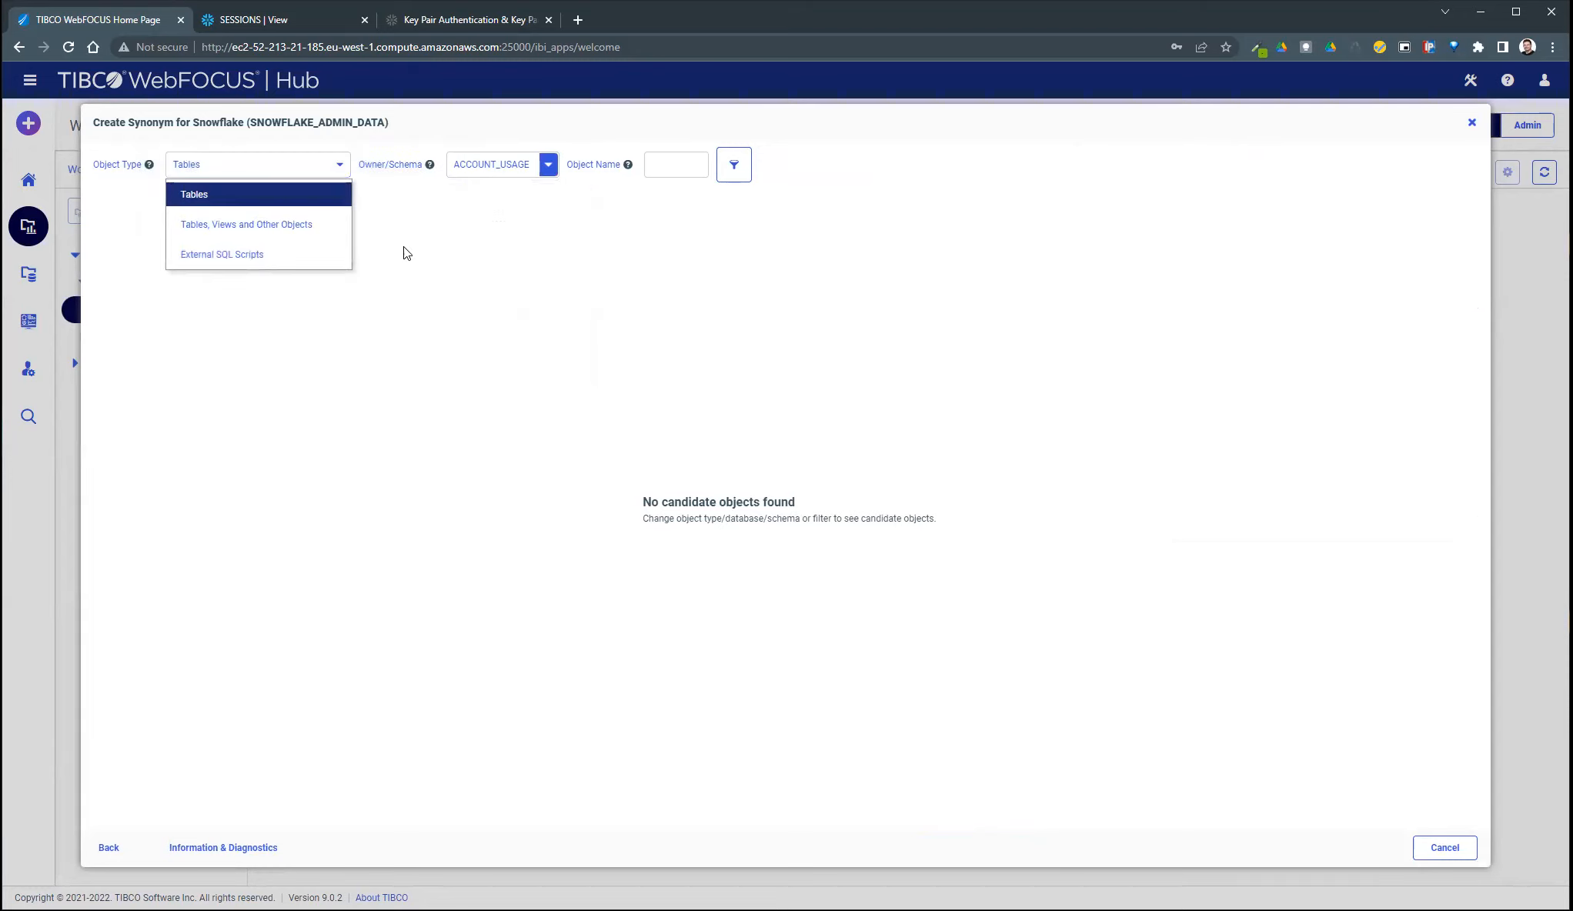
pyautogui.click(303, 233)
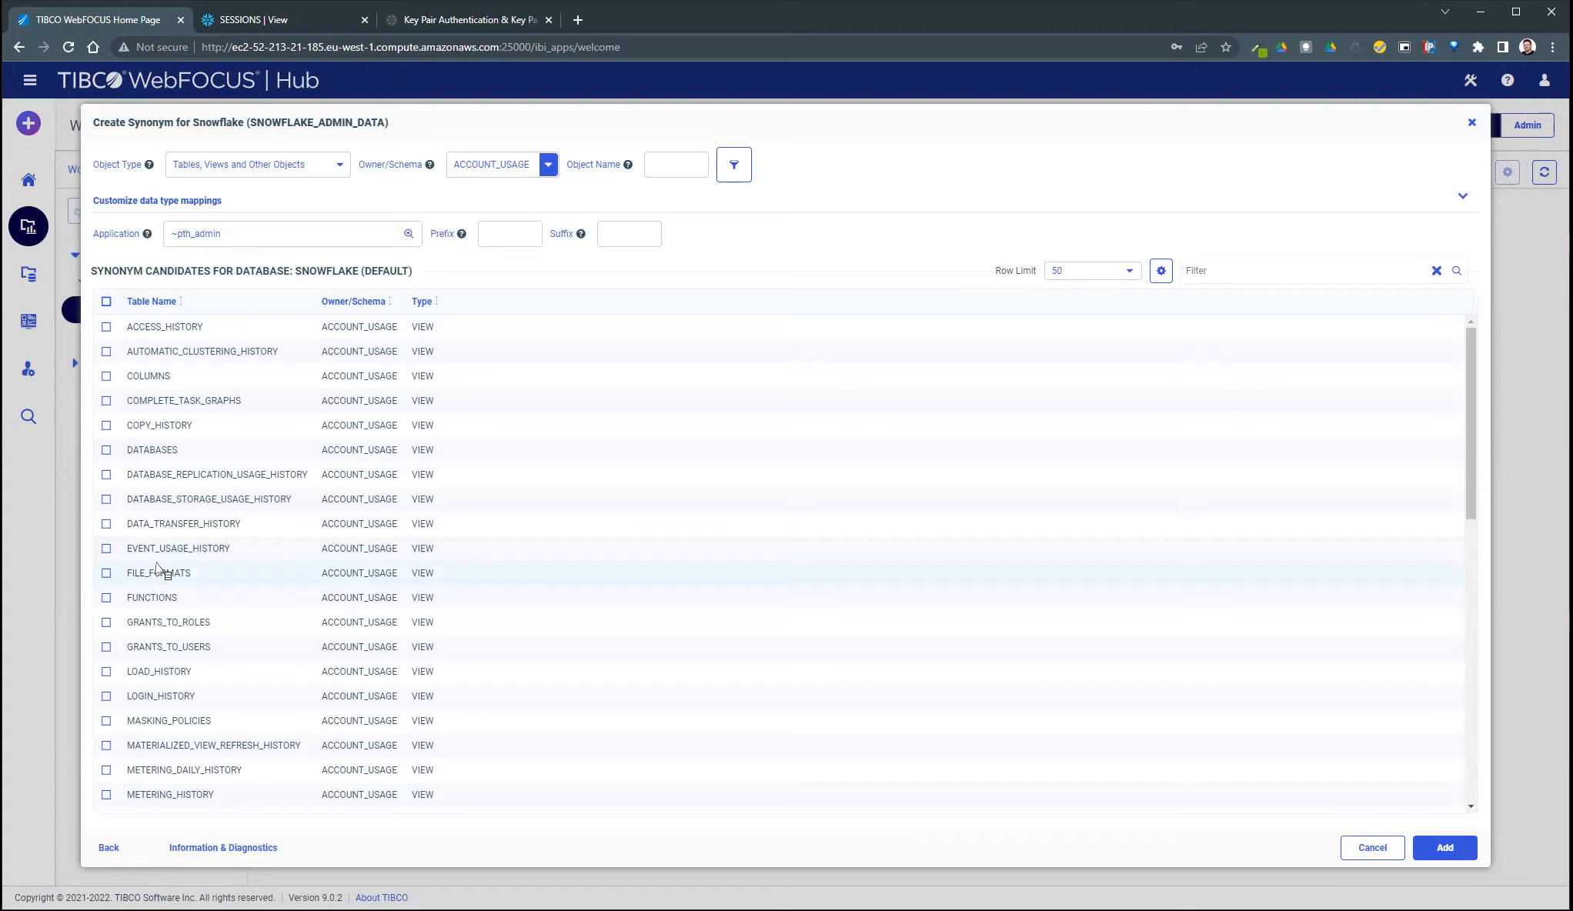
# Check the SESSIONS view and enter snowflake_ as the synonym prefix.
pyautogui.scroll(-5, 156, 568)
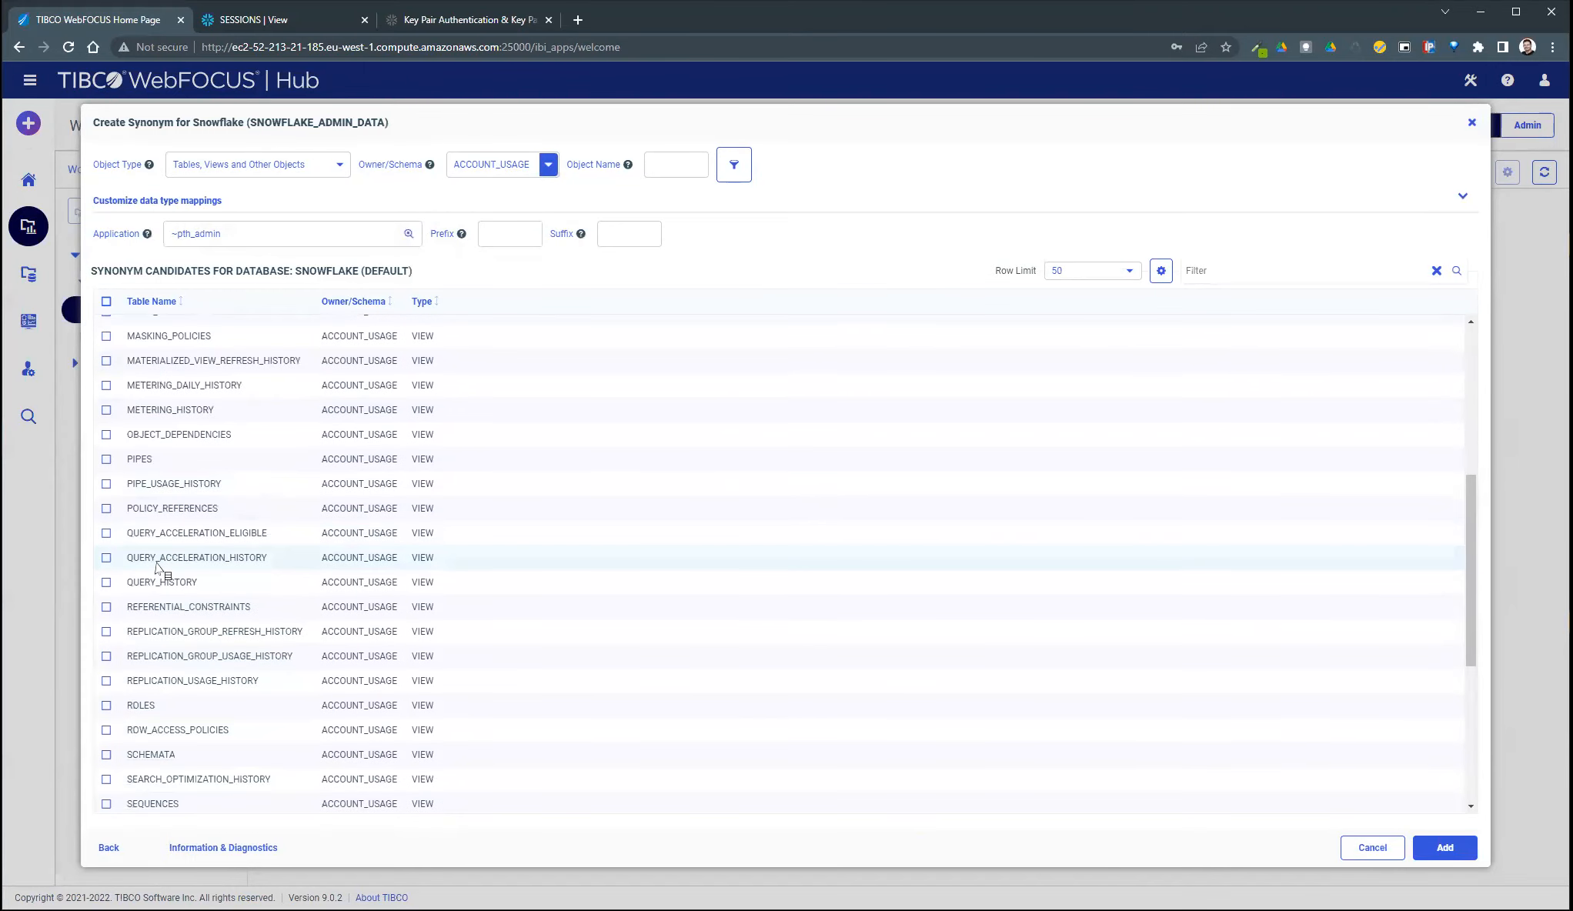
pyautogui.scroll(-2, 156, 568)
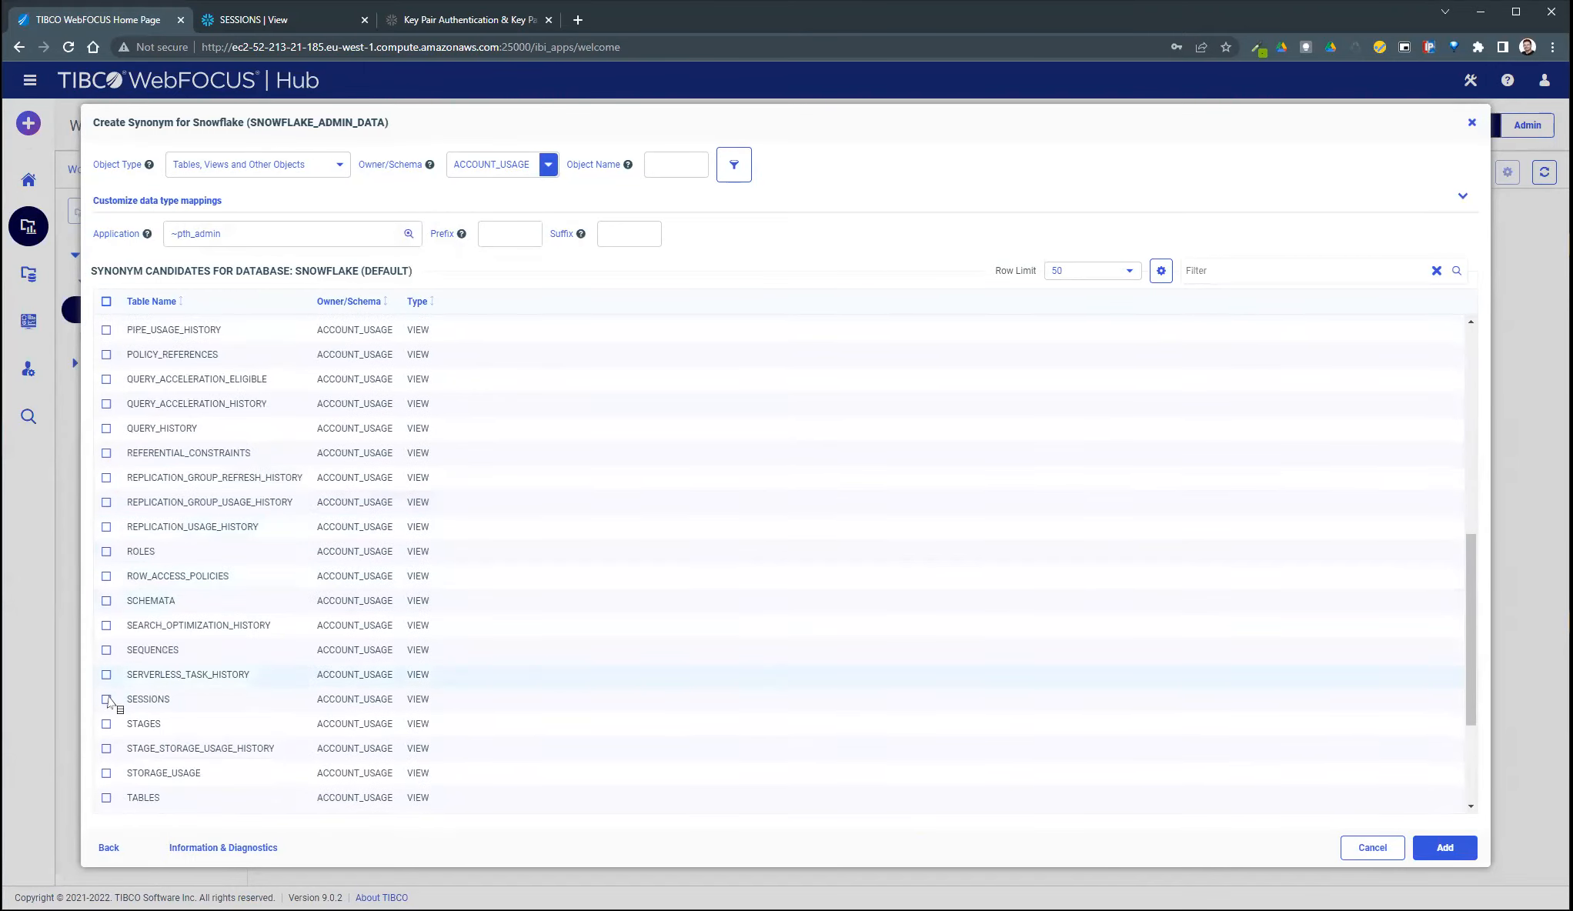
pyautogui.click(107, 699)
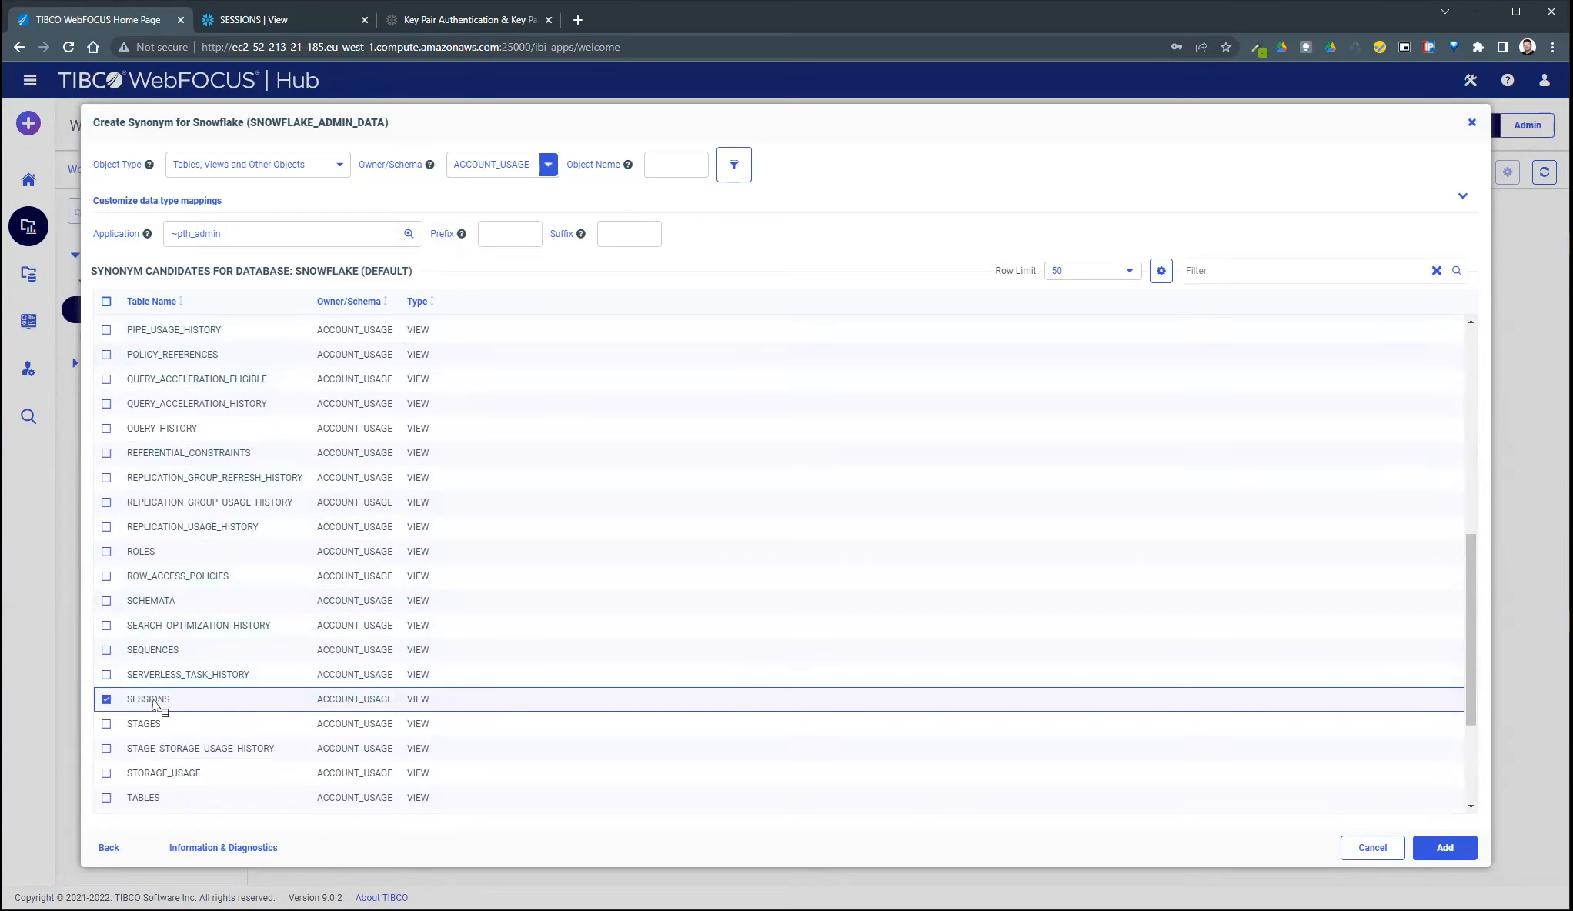
pyautogui.click(507, 236)
pyautogui.write('snowflake_')
# Add the snowflake_sessions synonym, then close the Designer tab to get back to the Hub.
pyautogui.click(1445, 847)
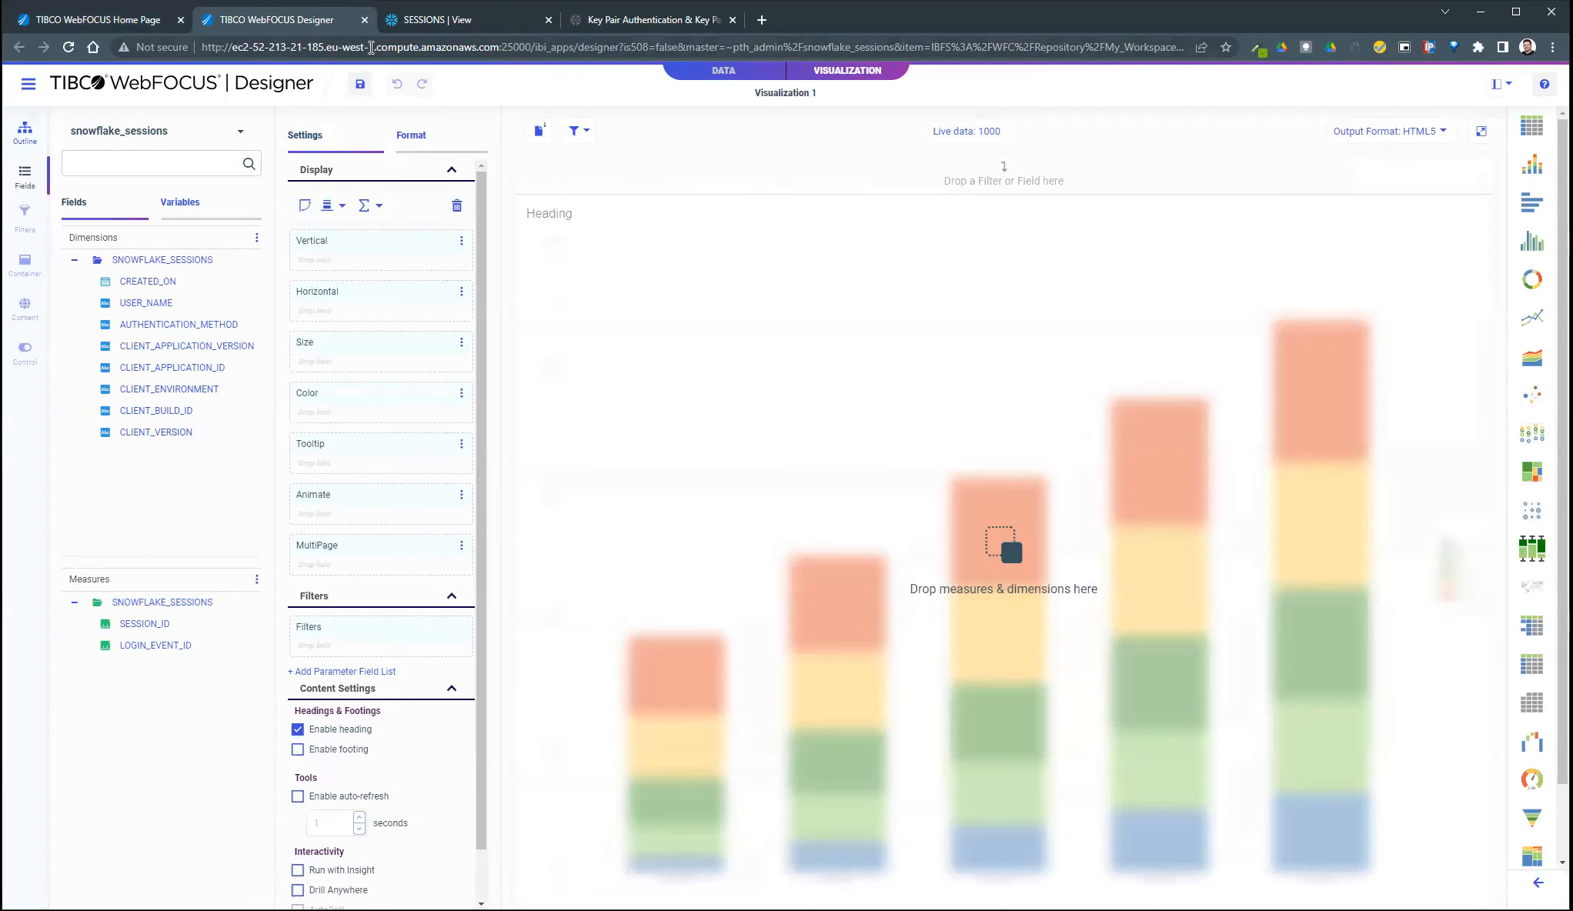
pyautogui.click(364, 19)
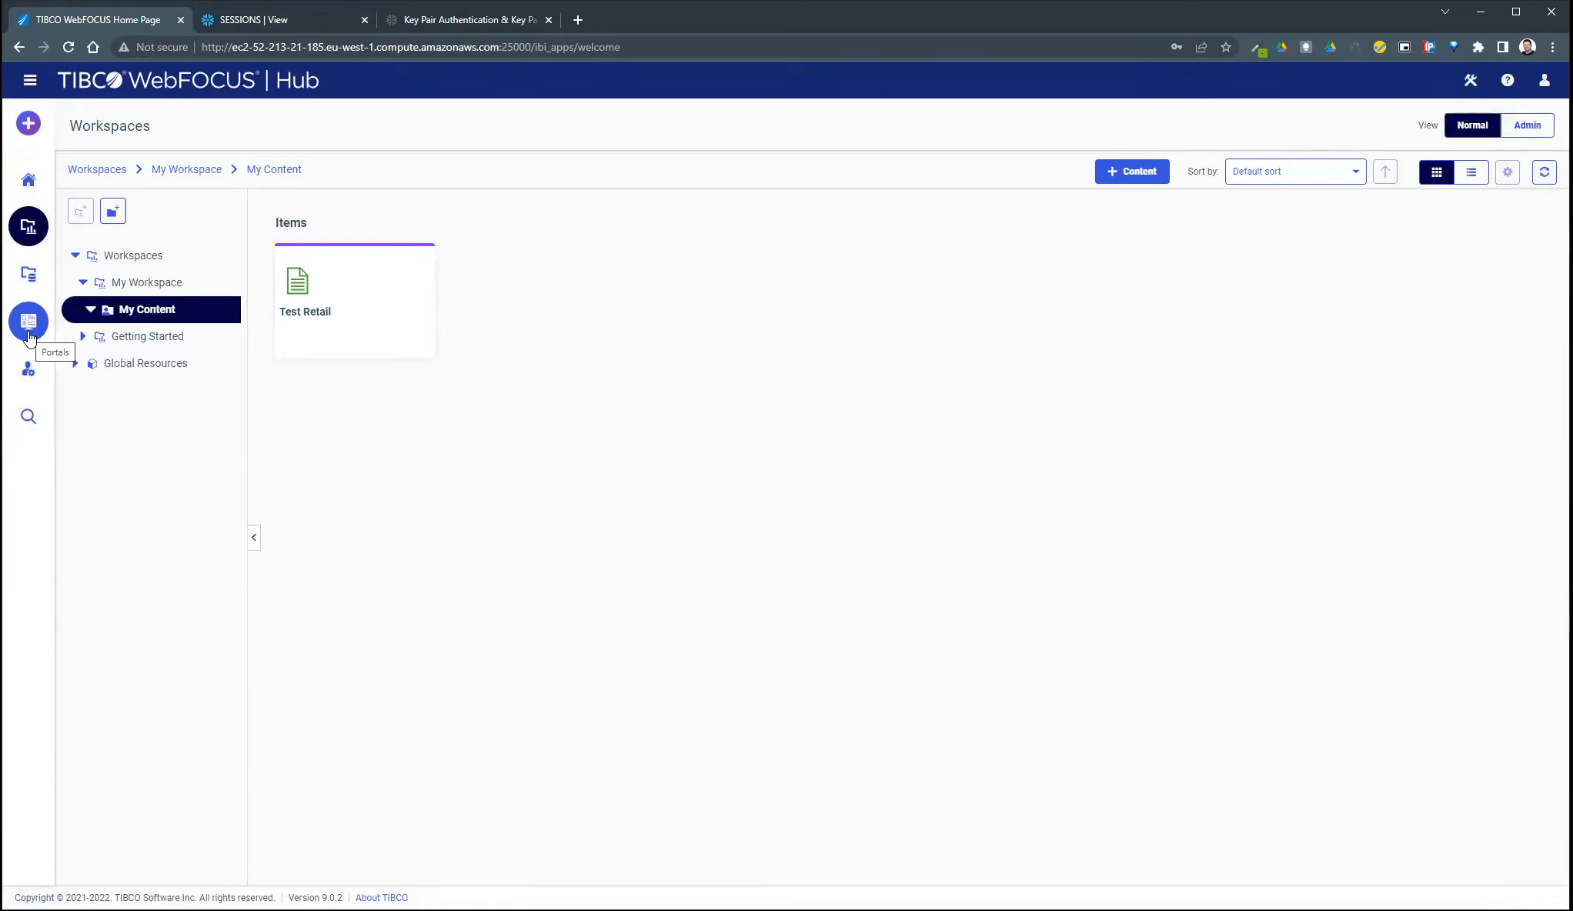
# In Application Directories, expand the admin home folder and right-click snowflake_sessions.
pyautogui.click(30, 293)
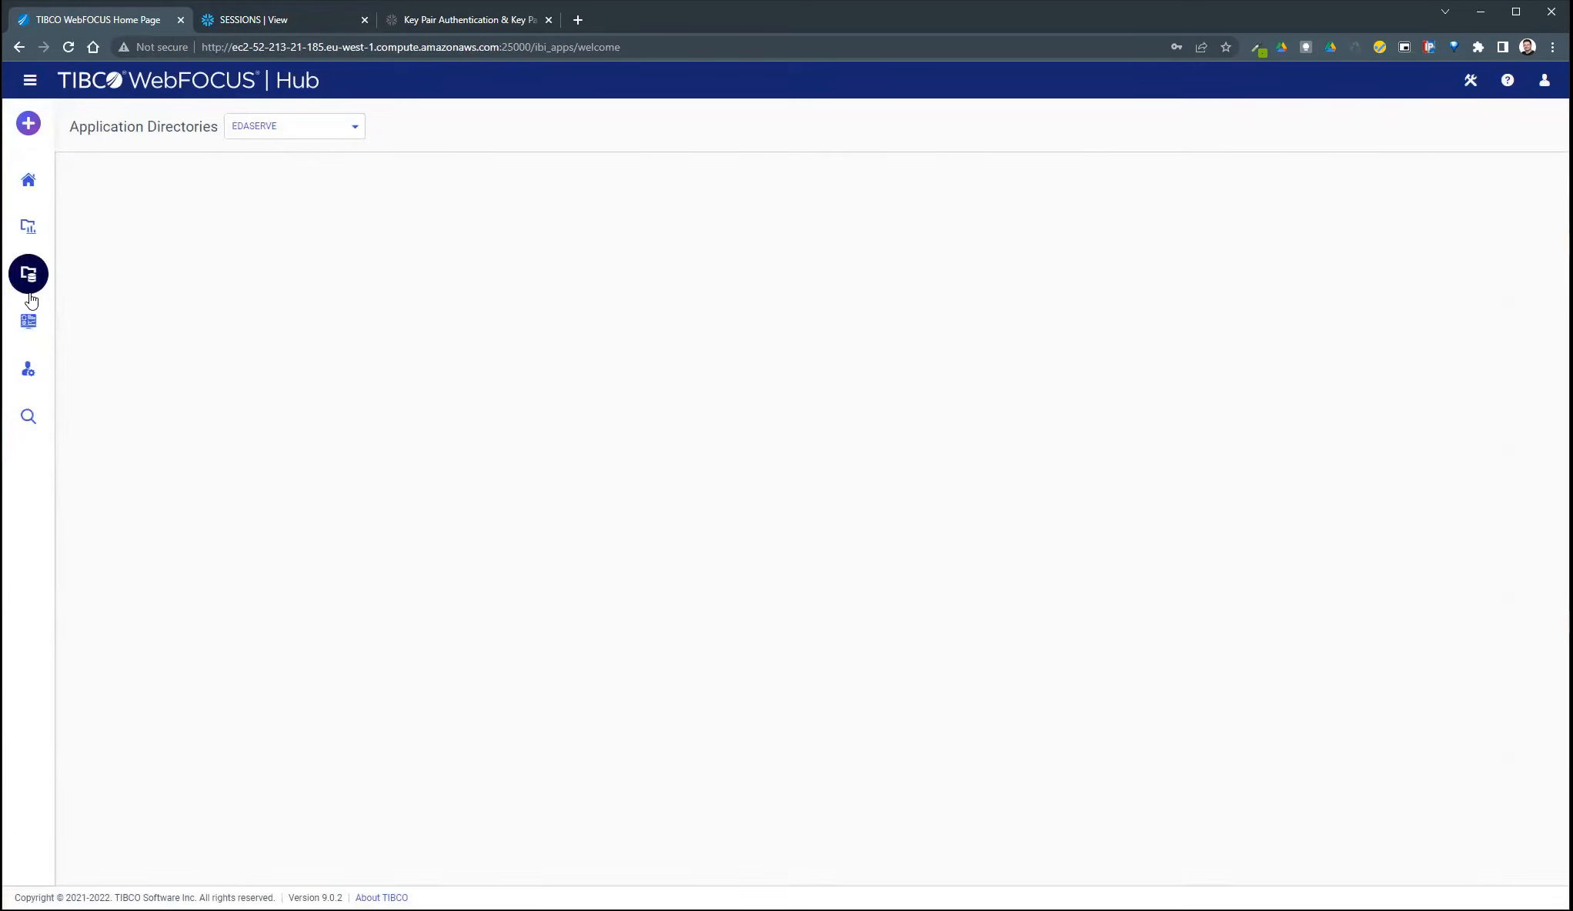
pyautogui.click(183, 315)
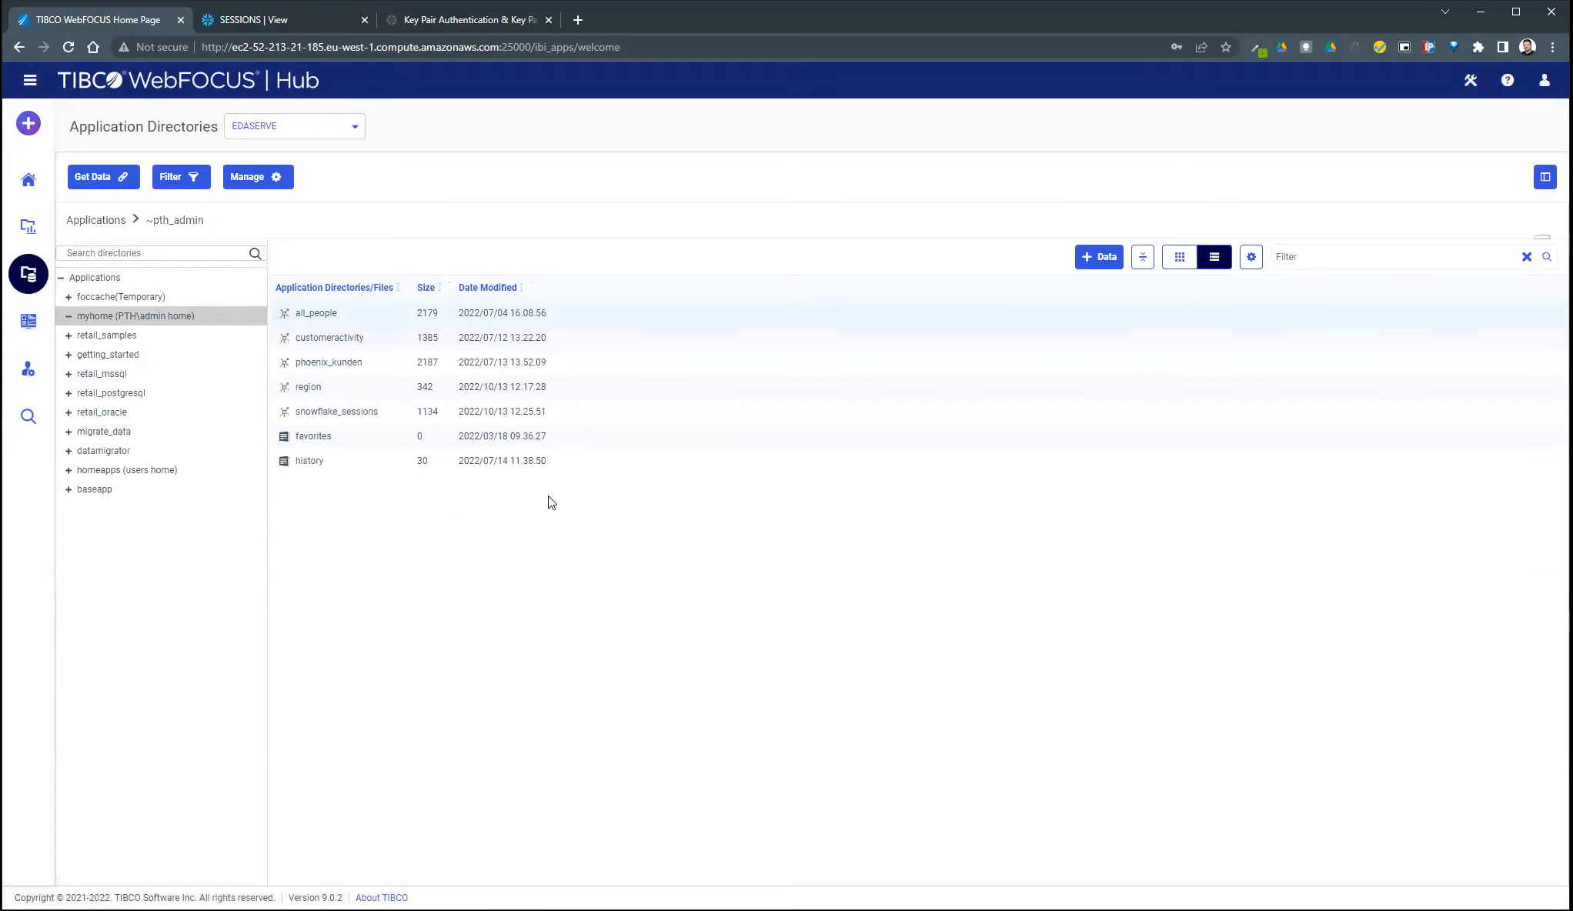
pyautogui.click(326, 412)
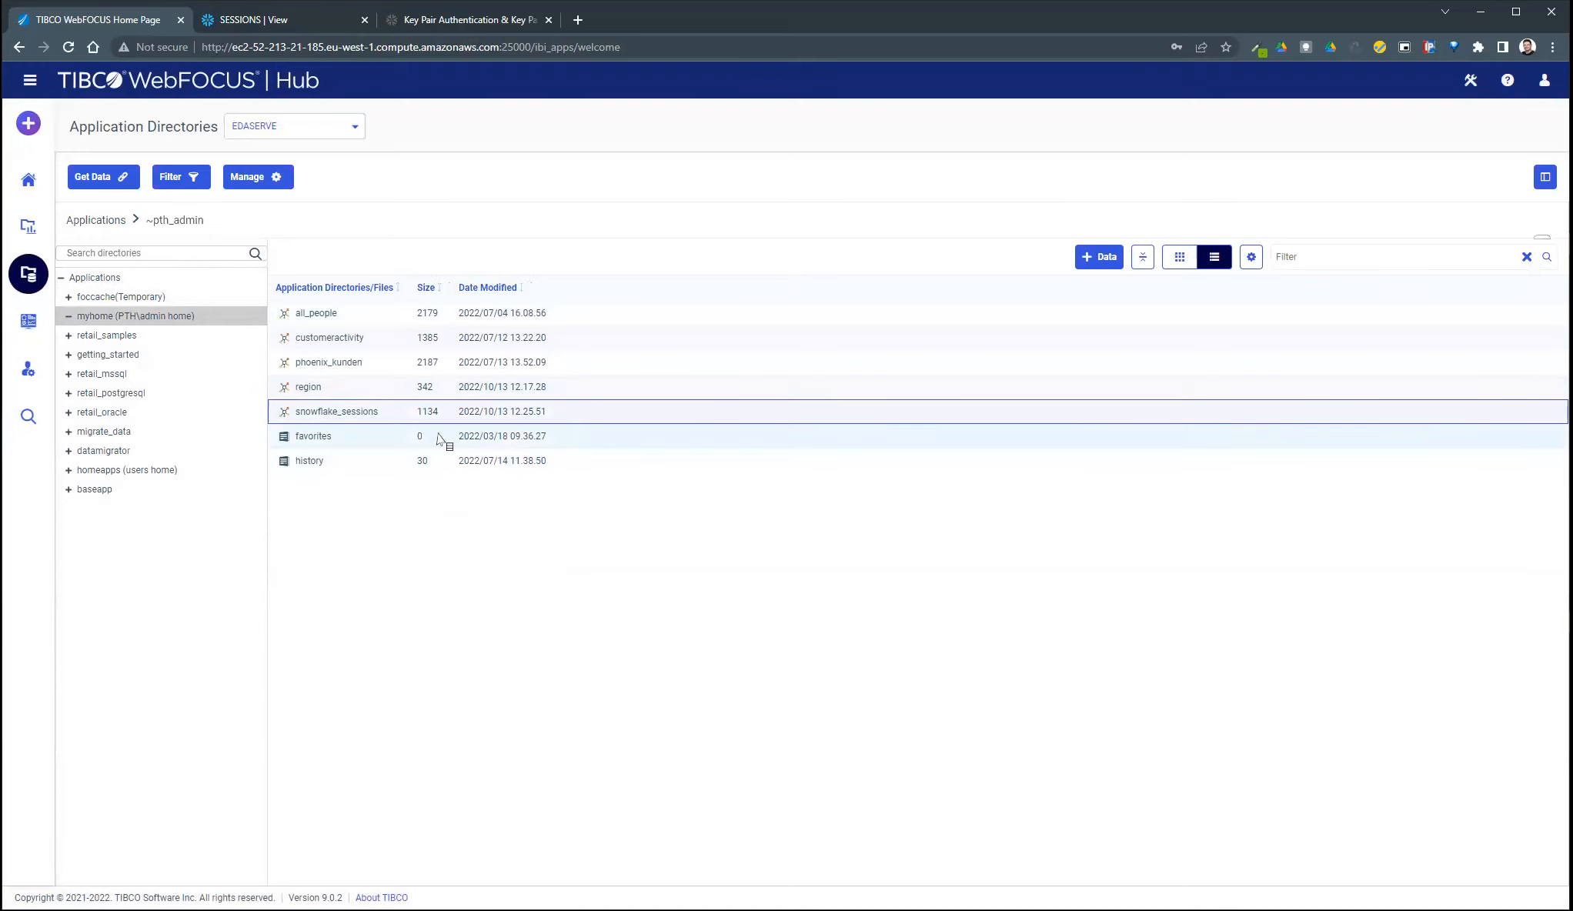
pyautogui.rightClick(397, 417)
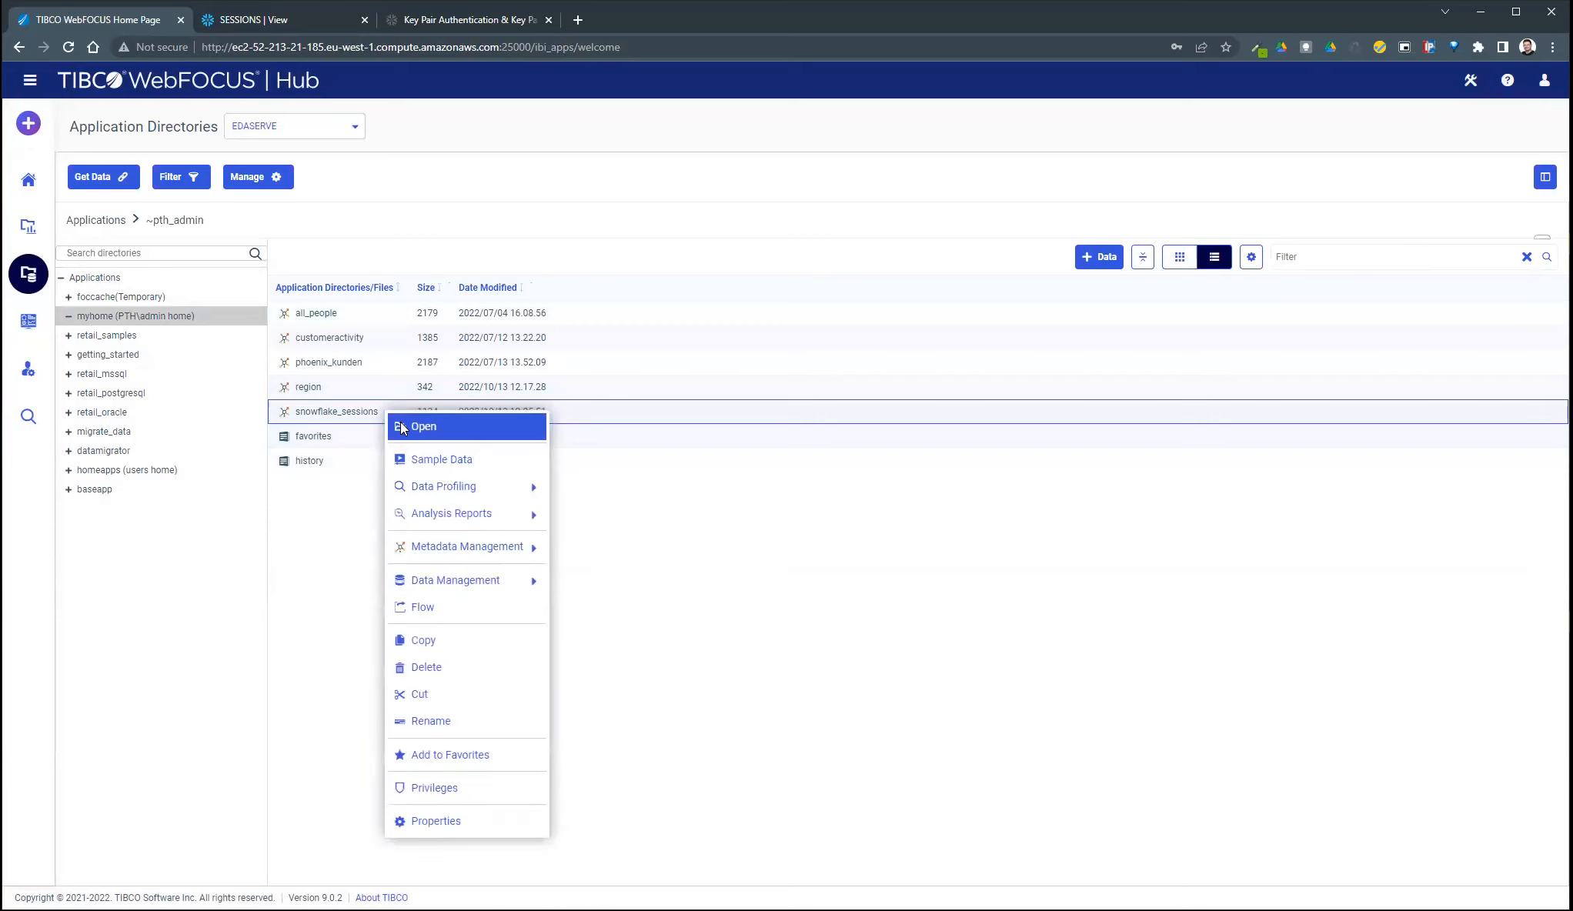
# Open snowflake_sessions, then bring up CLIENT_ENVIRONMENT's Properties and select its 256 length.
pyautogui.click(400, 427)
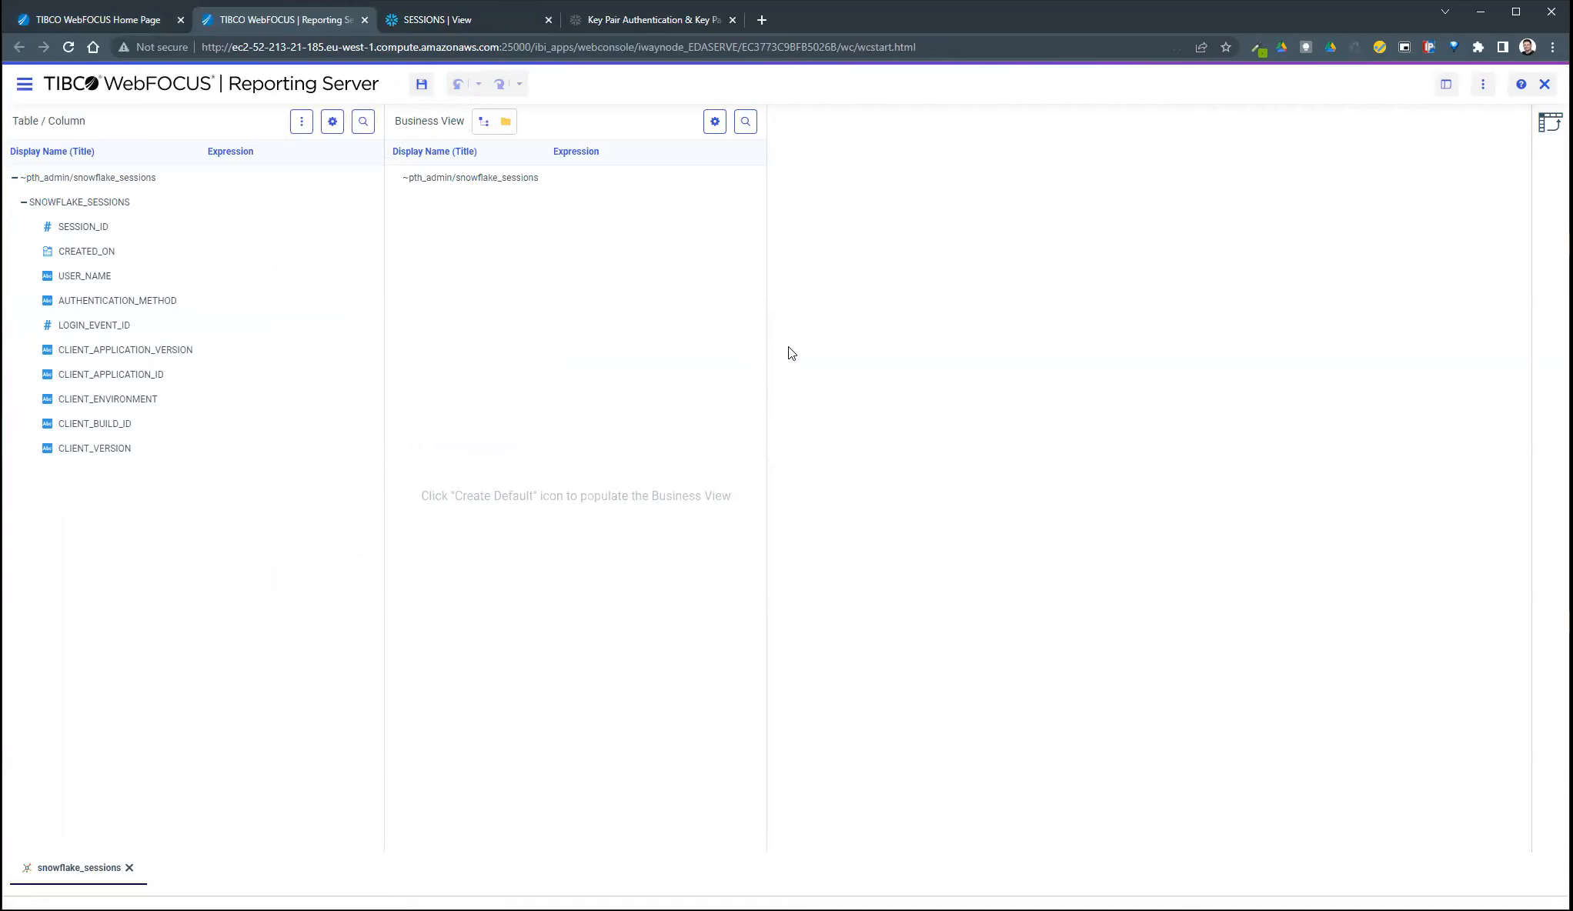
pyautogui.moveTo(1177, 845); pyautogui.dragTo(1512, 866)
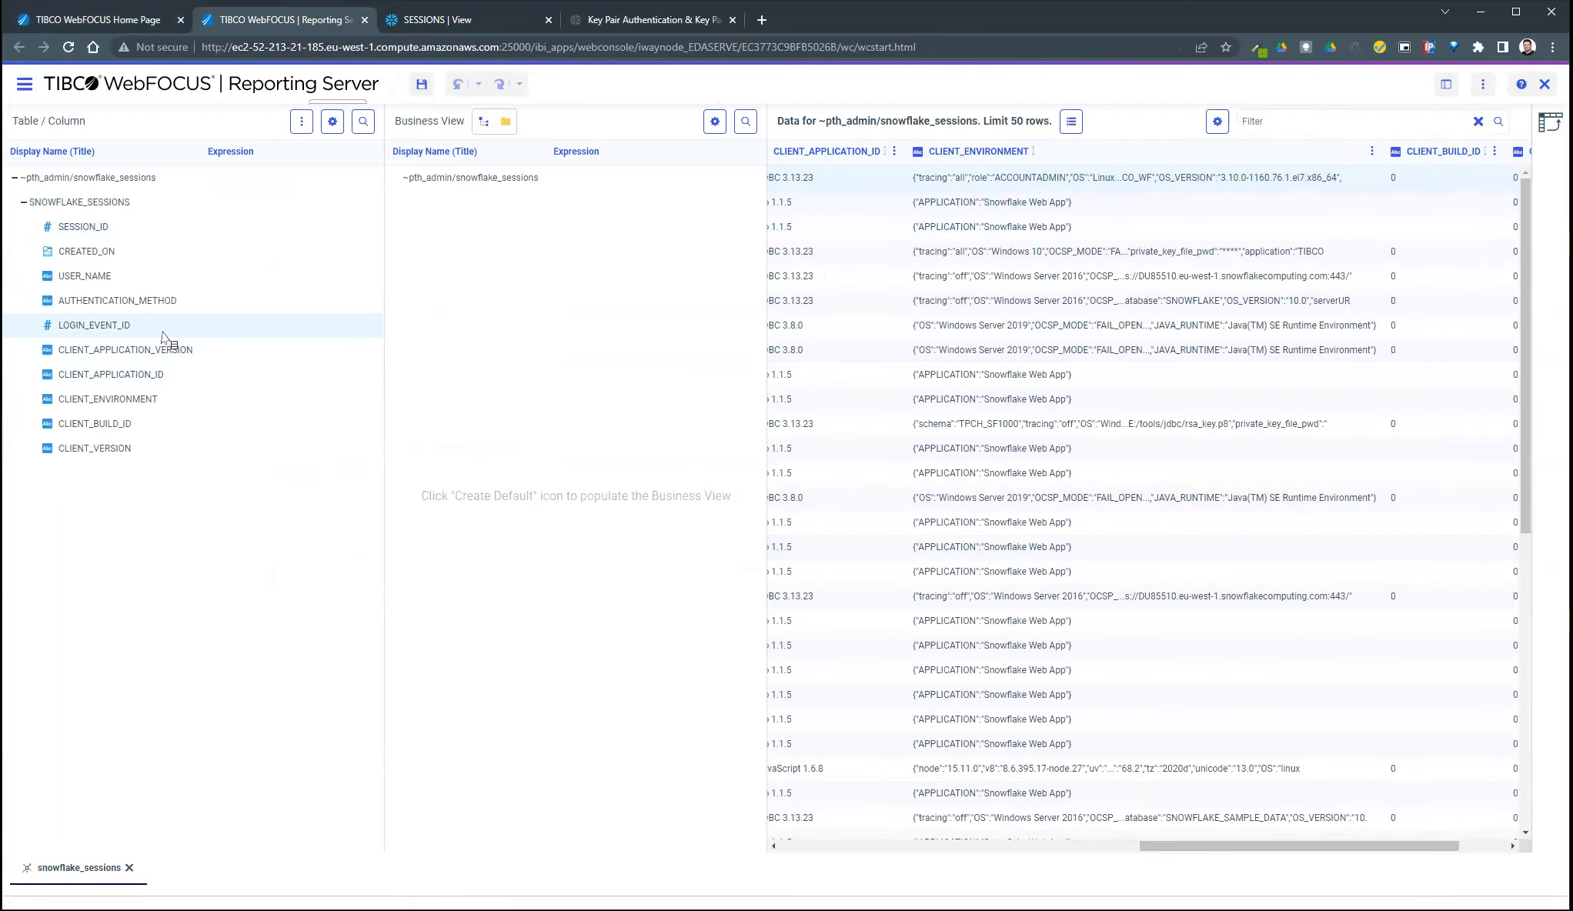
pyautogui.rightClick(154, 404)
pyautogui.click(212, 420)
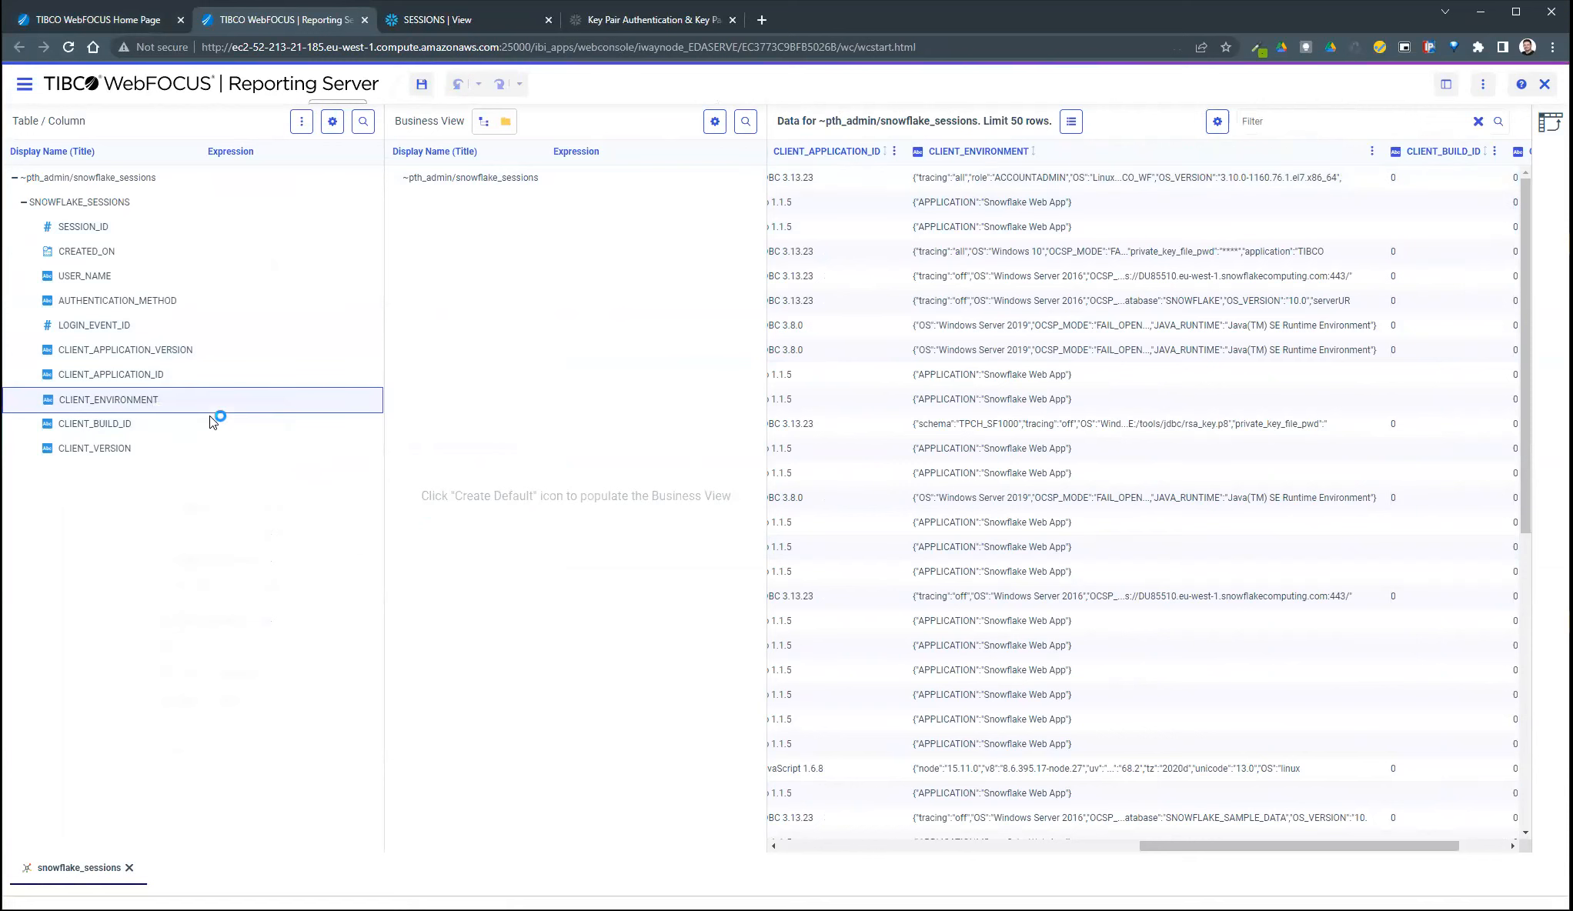
pyautogui.moveTo(600, 411); pyautogui.dragTo(489, 411)
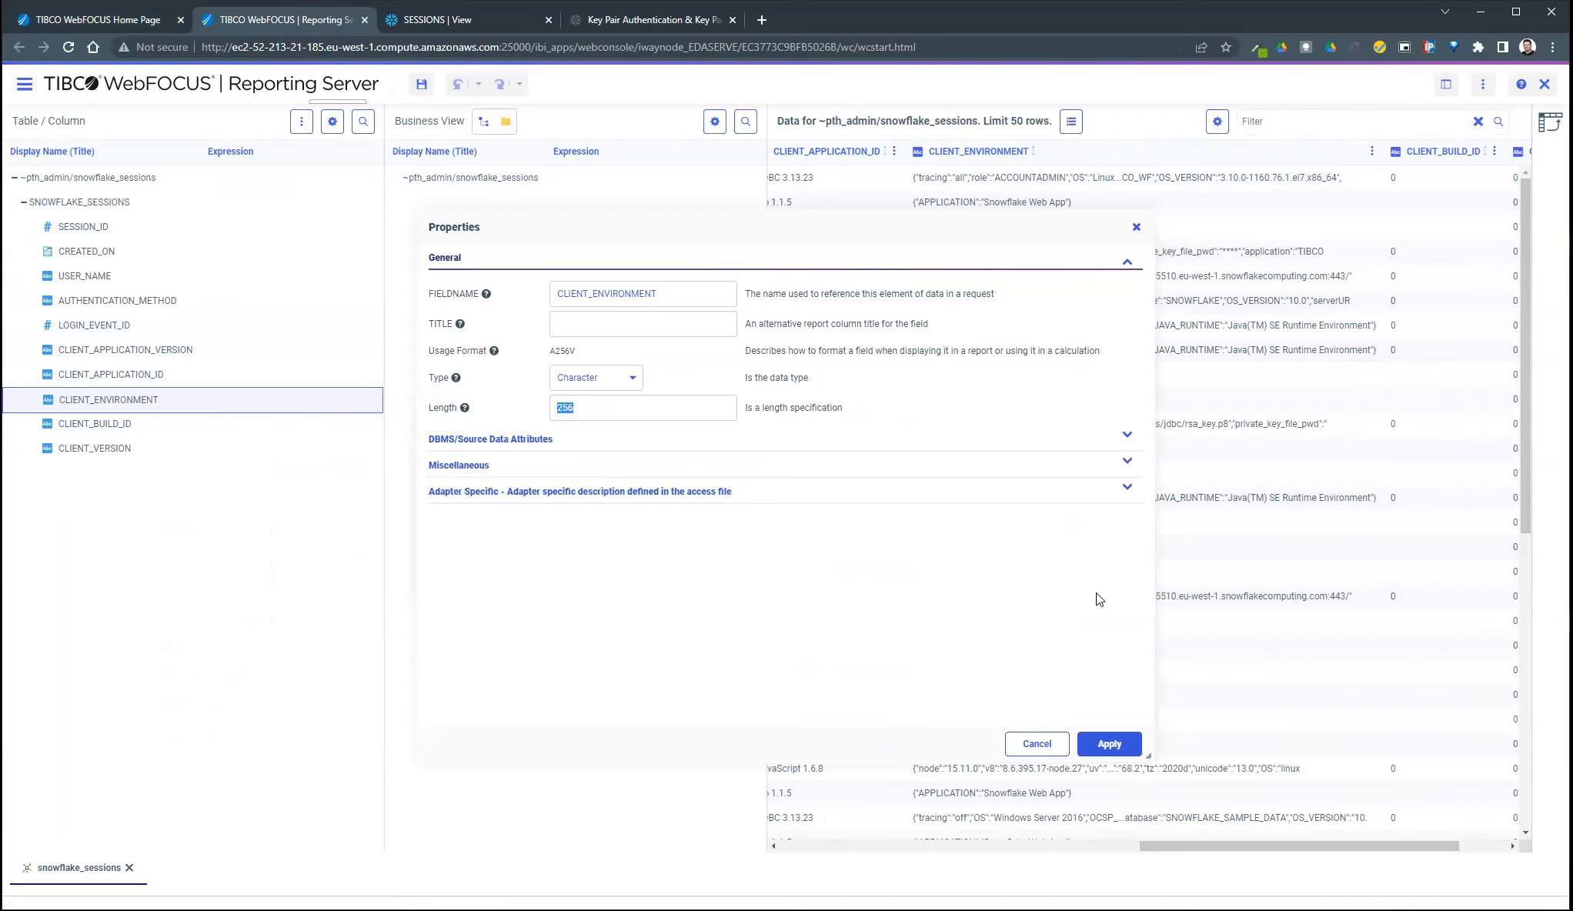
# Set CLIENT_ENVIRONMENT's Length and source Length to 500, apply, and save the synonym.
pyautogui.write('500')
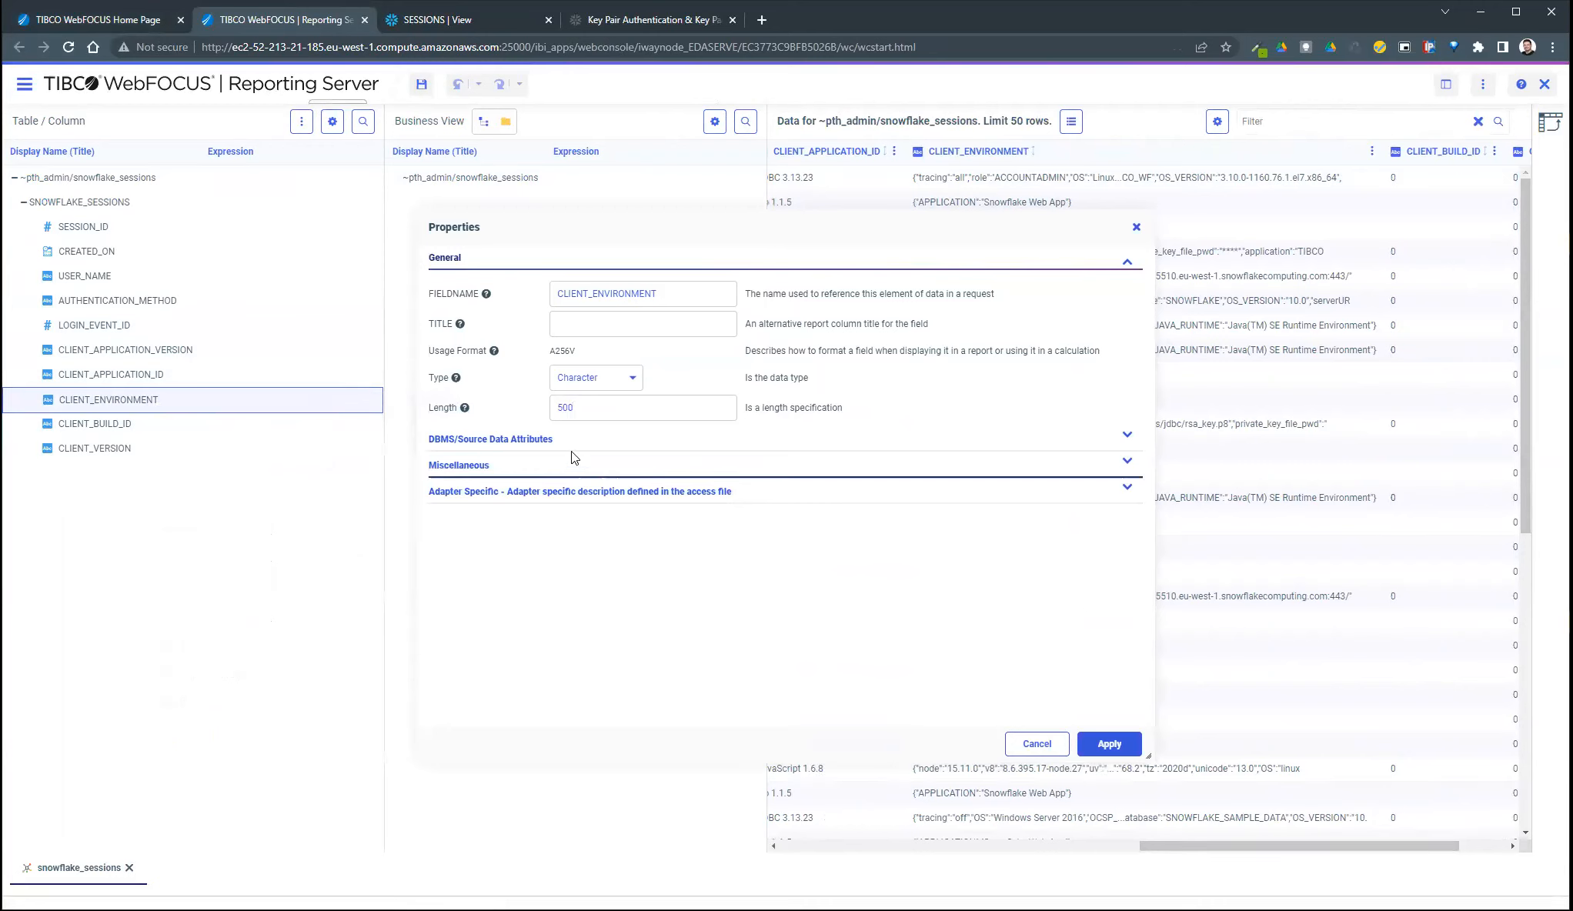
pyautogui.click(543, 440)
pyautogui.moveTo(597, 577); pyautogui.dragTo(529, 565)
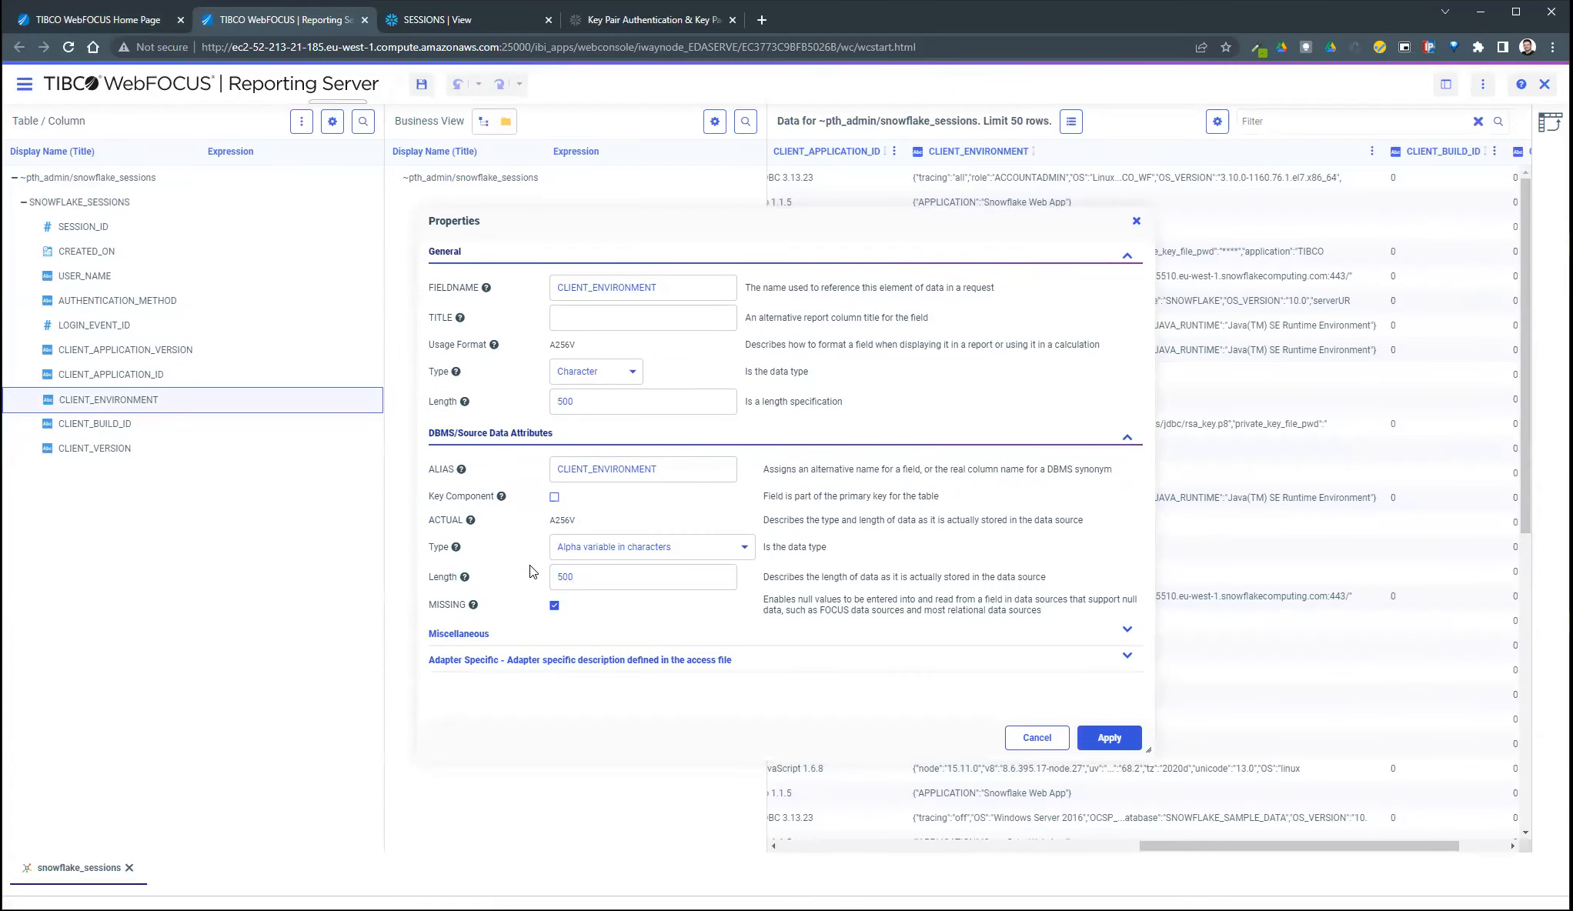
pyautogui.click(1121, 748)
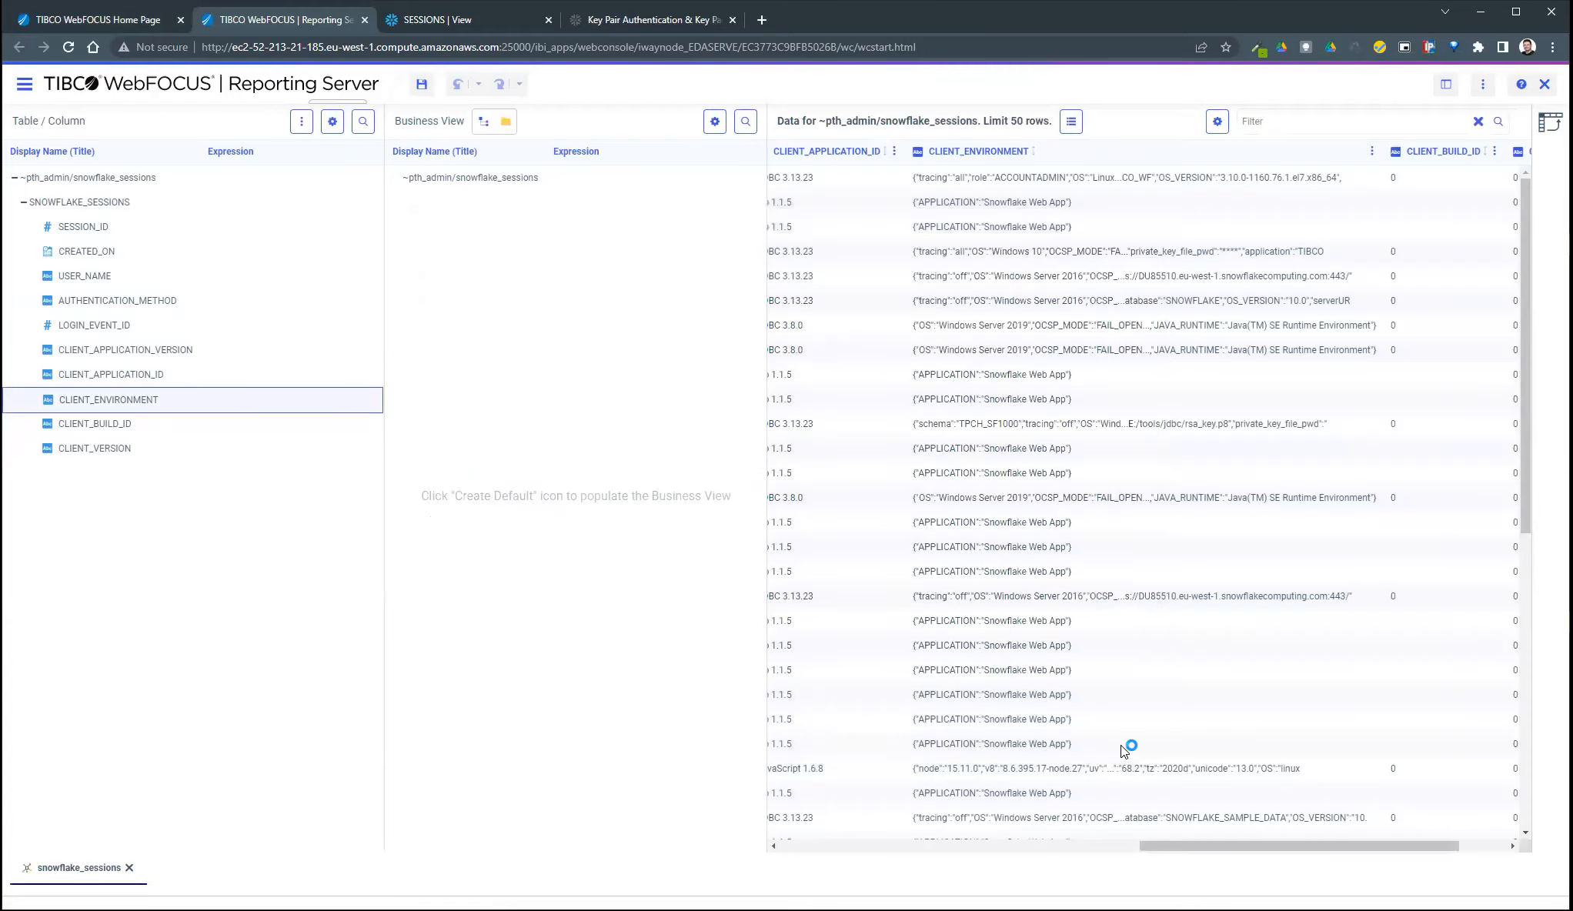
pyautogui.click(24, 84)
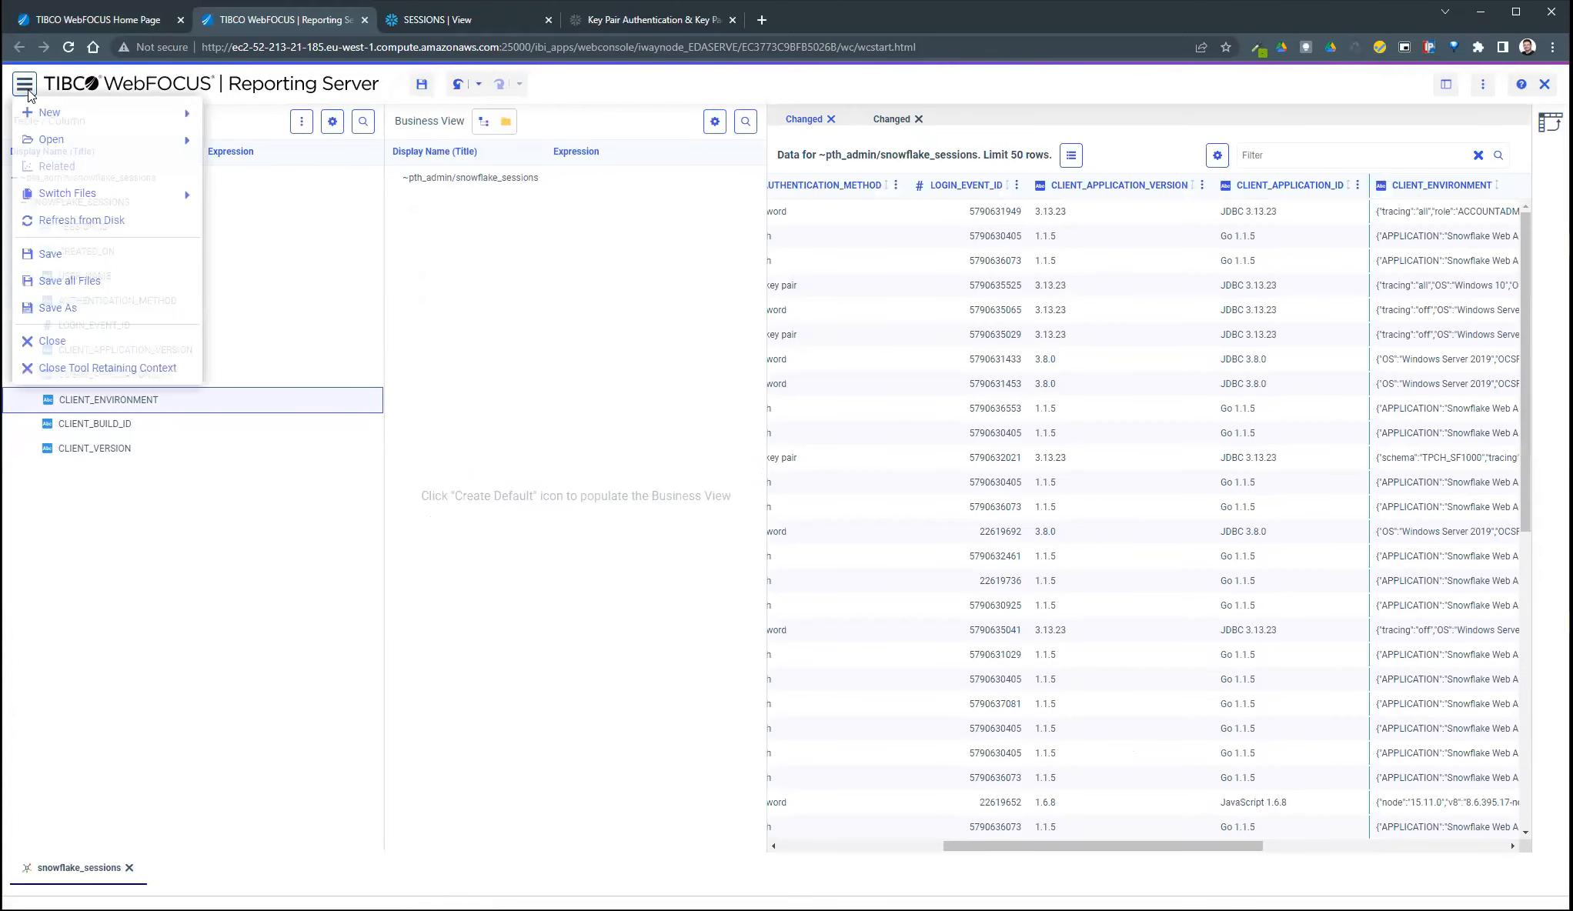
pyautogui.click(84, 256)
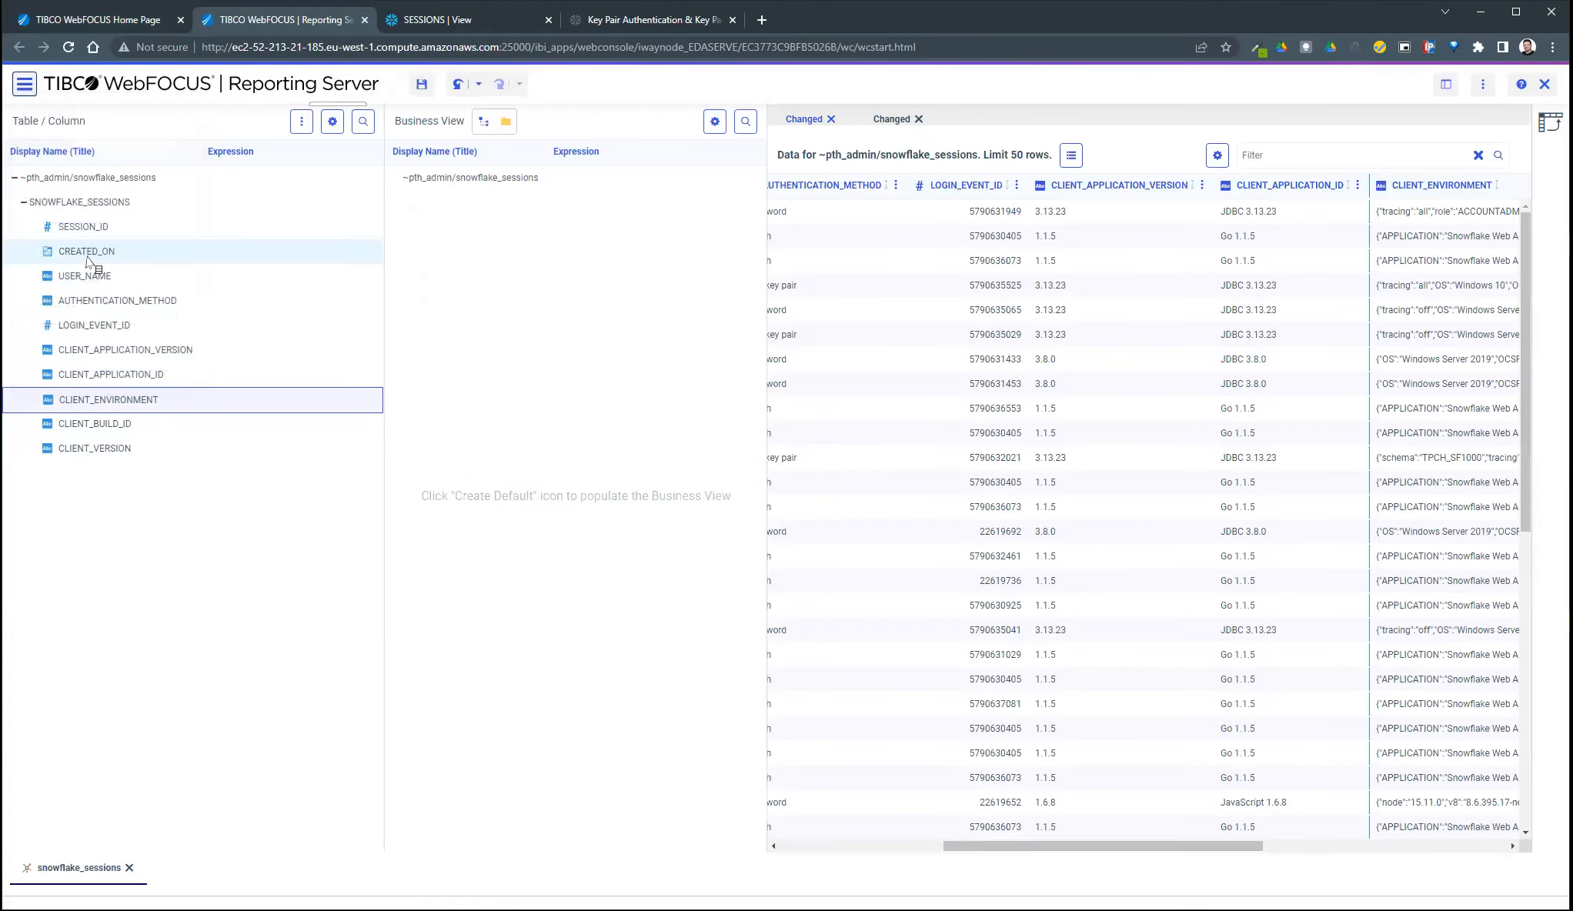
pyautogui.click(24, 86)
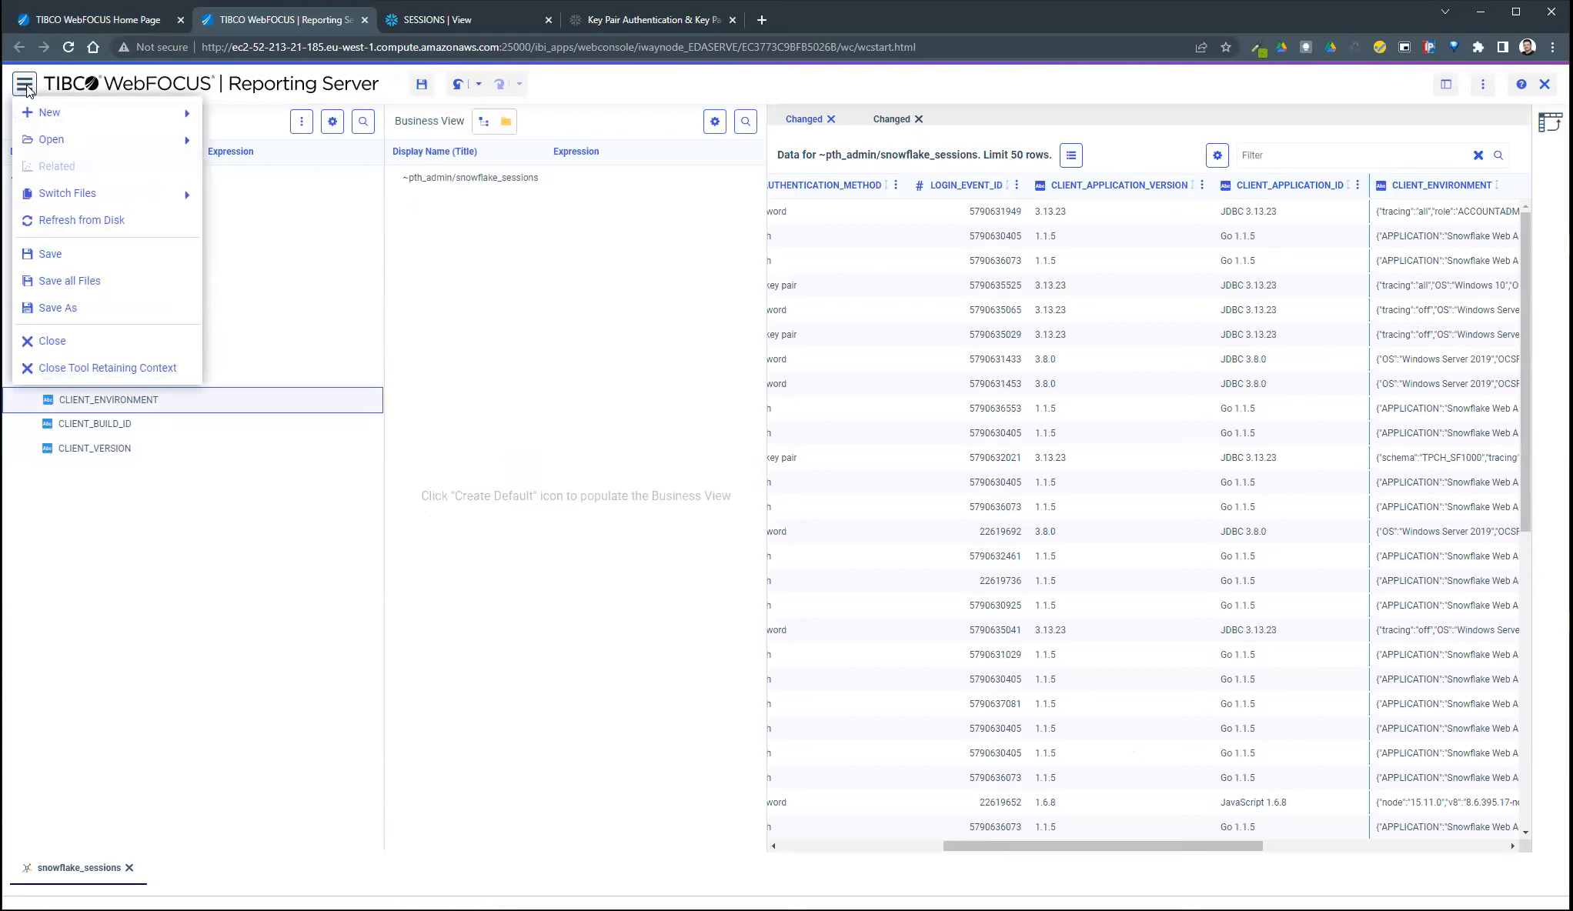
# Close the synonym editor and create a new visualization from ~pth_admin/snowflake_sessions.mas.
pyautogui.click(105, 345)
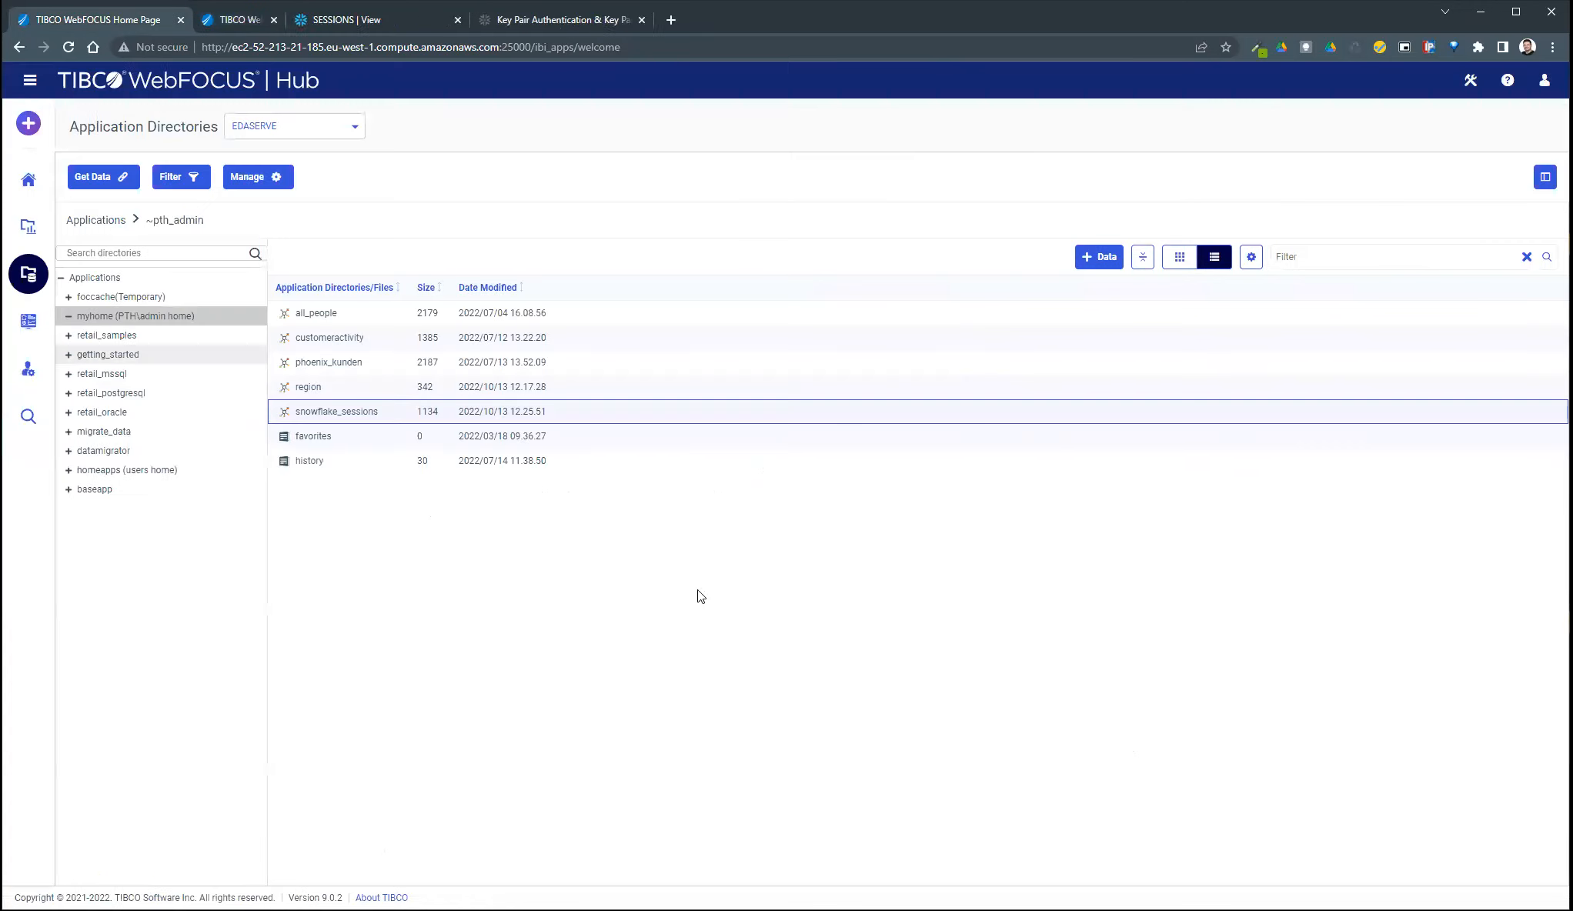
pyautogui.rightClick(296, 408)
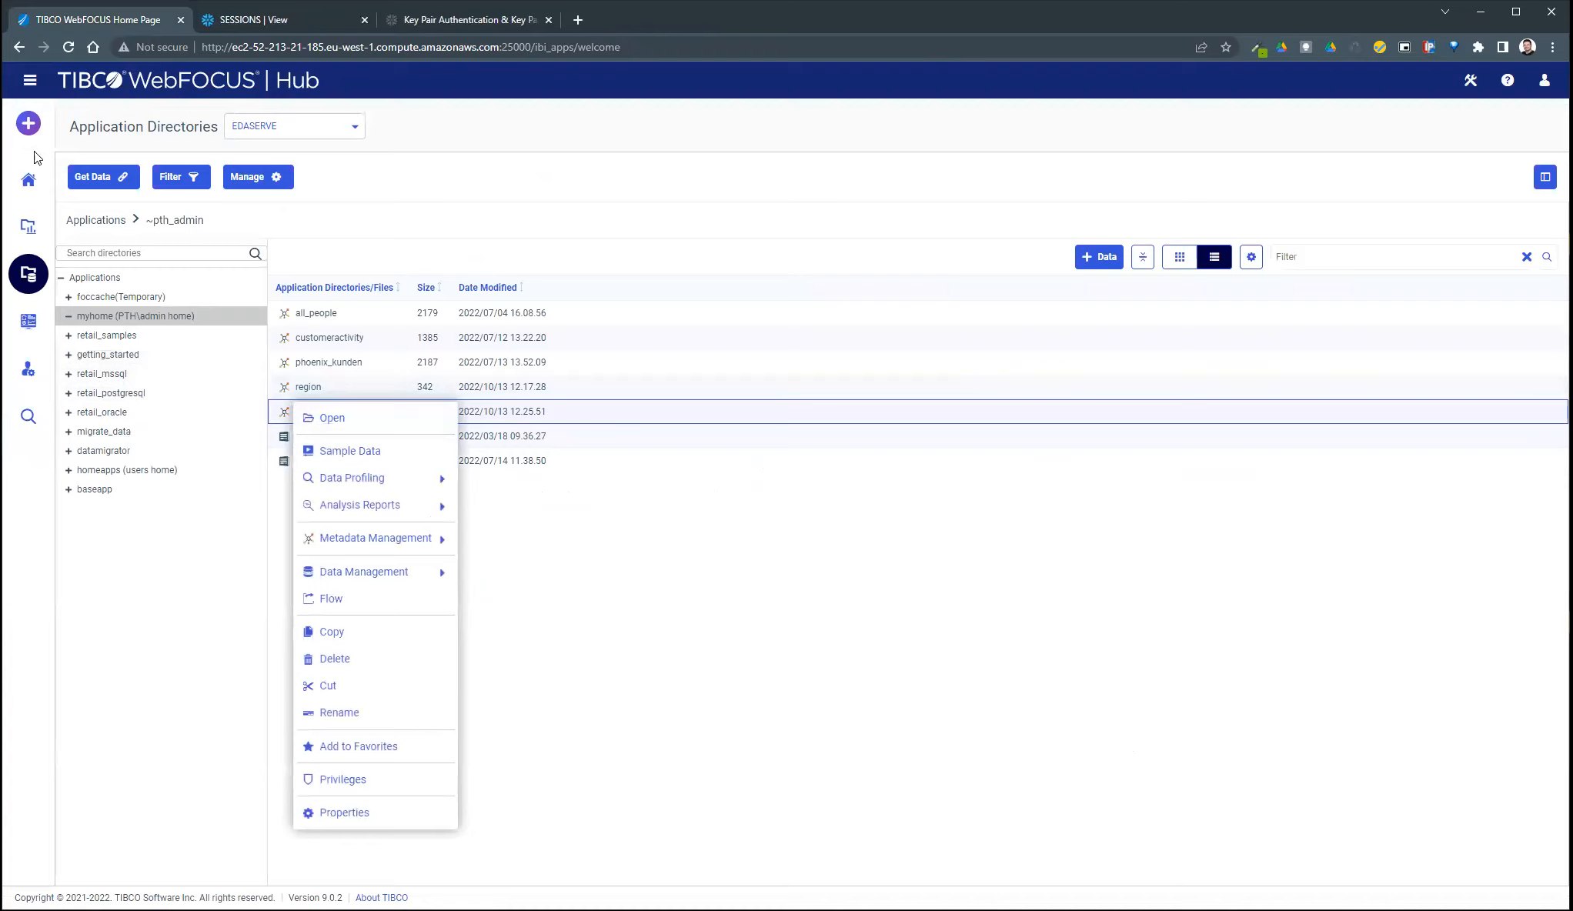
pyautogui.moveTo(29, 126)
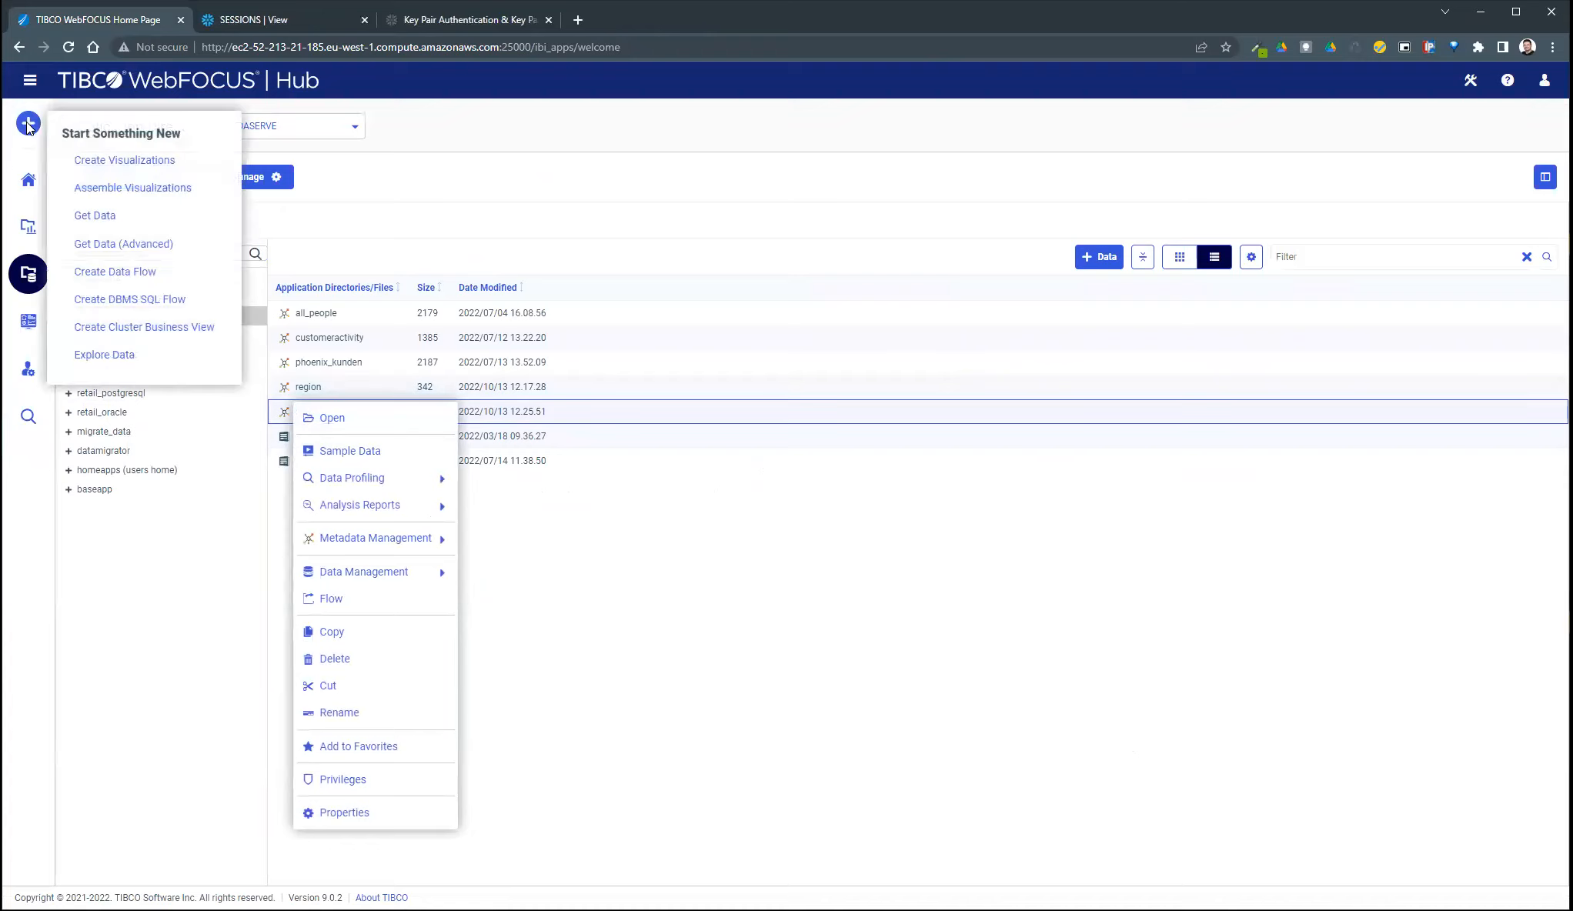
pyautogui.click(110, 164)
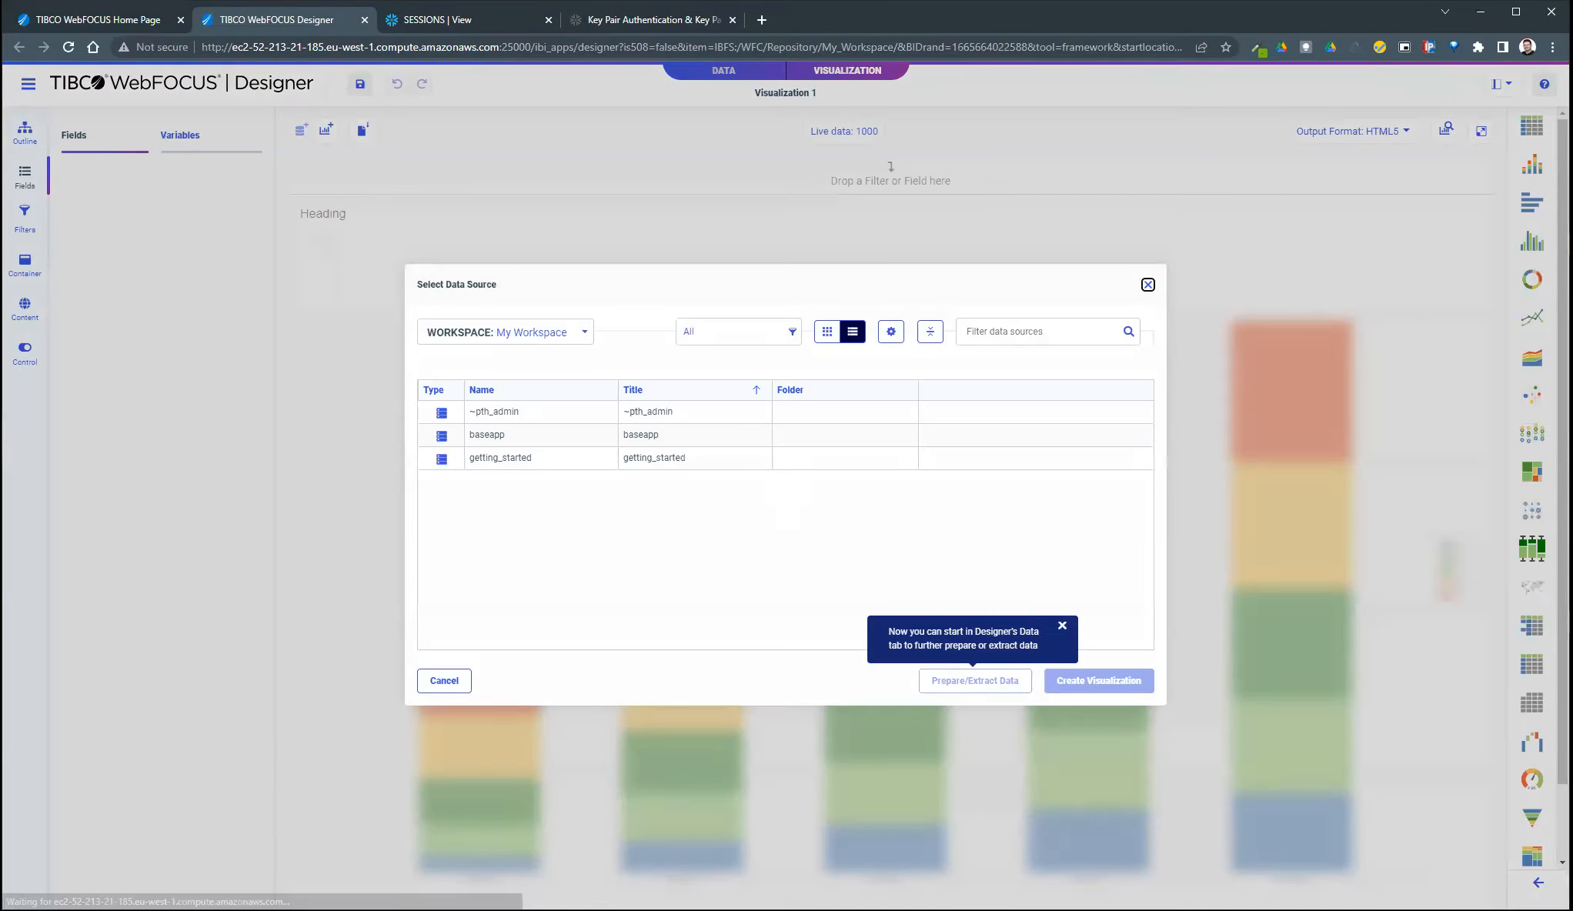
pyautogui.doubleClick(526, 415)
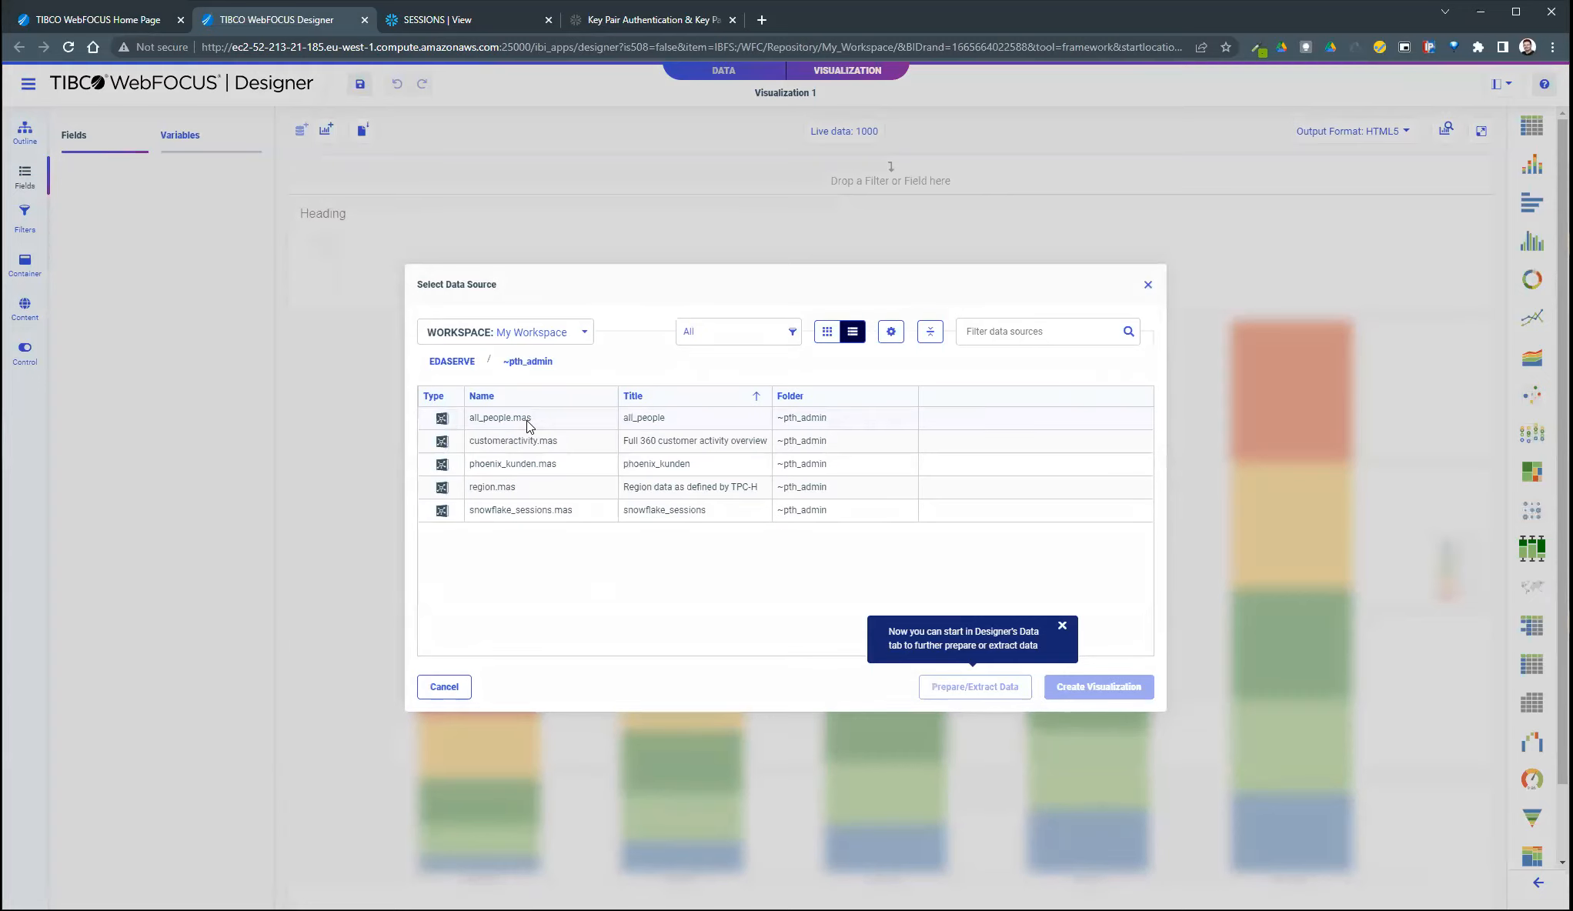
pyautogui.click(516, 510)
pyautogui.click(1131, 697)
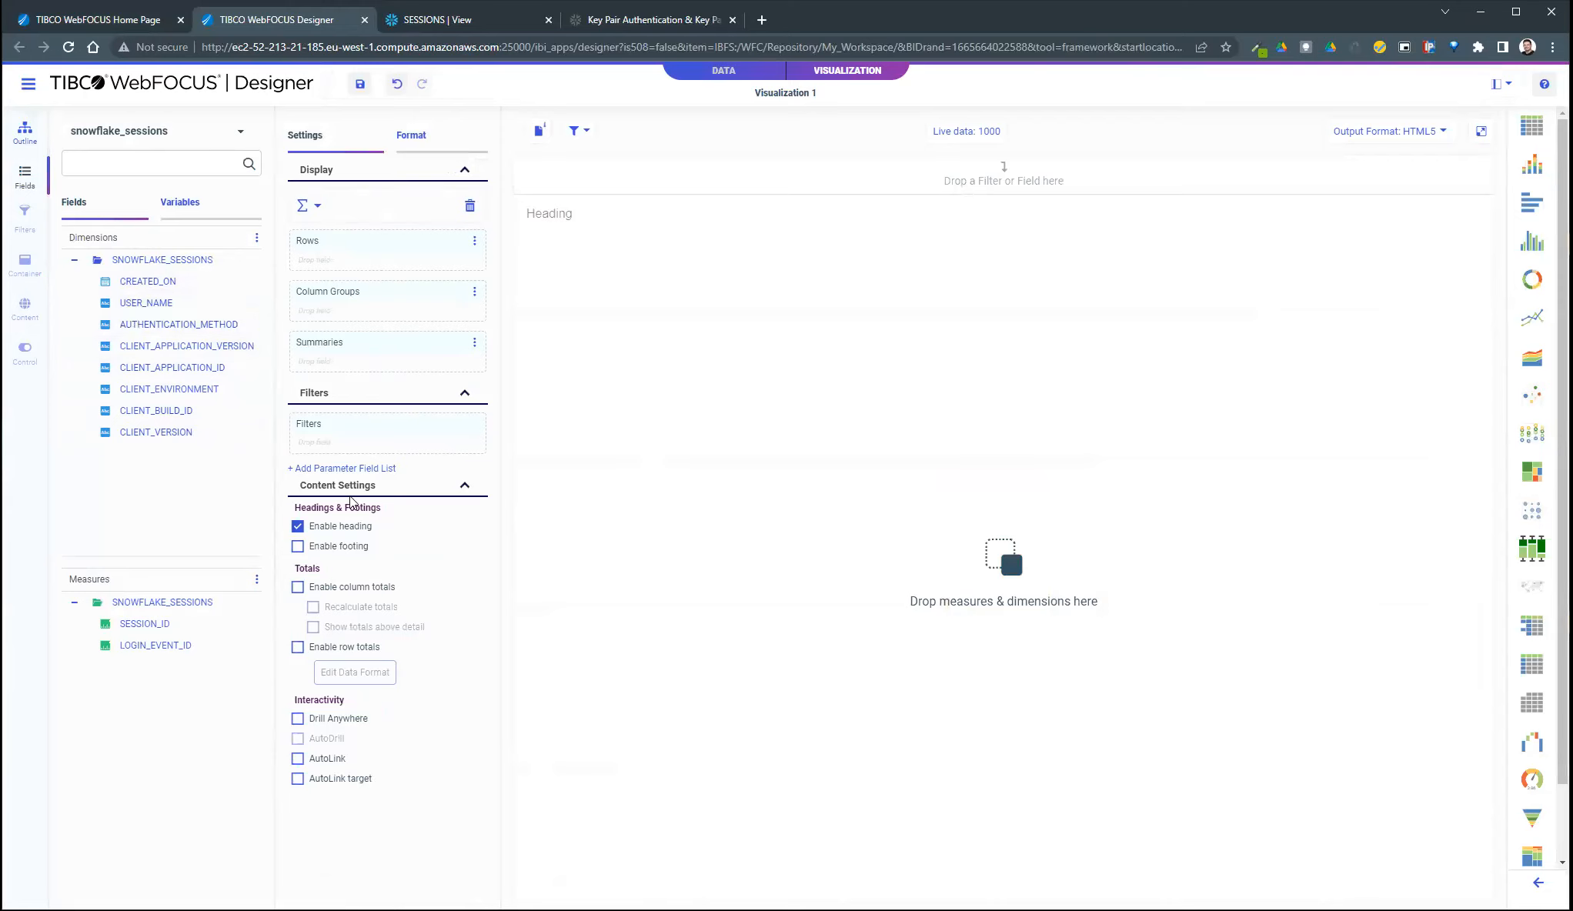
# Place CREATED_ON in Rows, sorted descending so the newest sessions come first.
pyautogui.moveTo(173, 283); pyautogui.dragTo(397, 311)
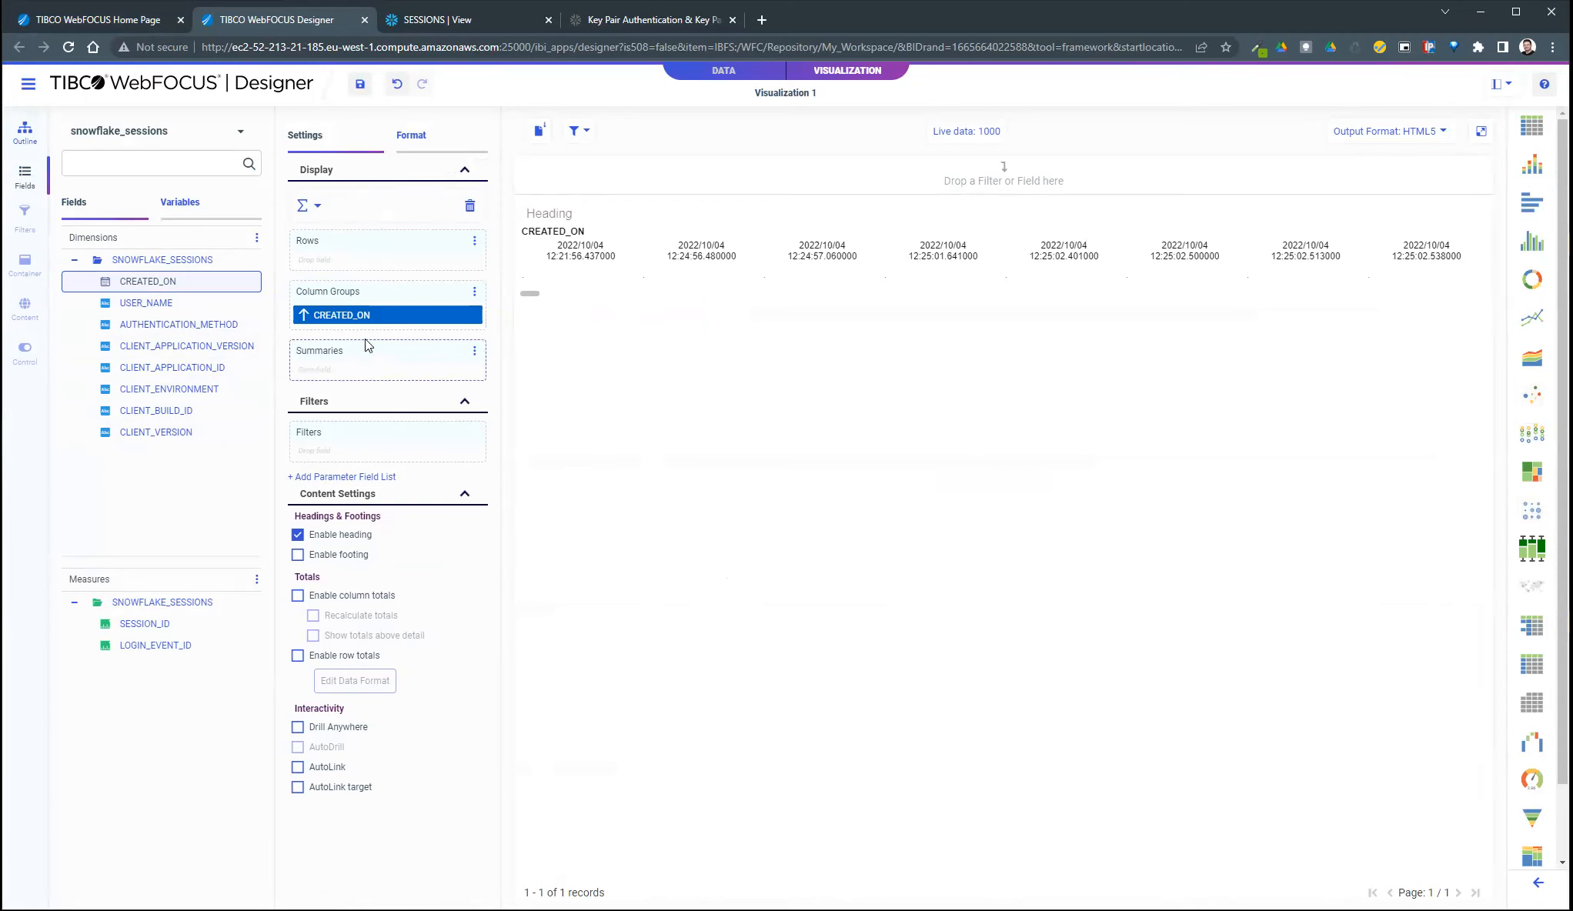
pyautogui.moveTo(368, 317); pyautogui.dragTo(389, 262)
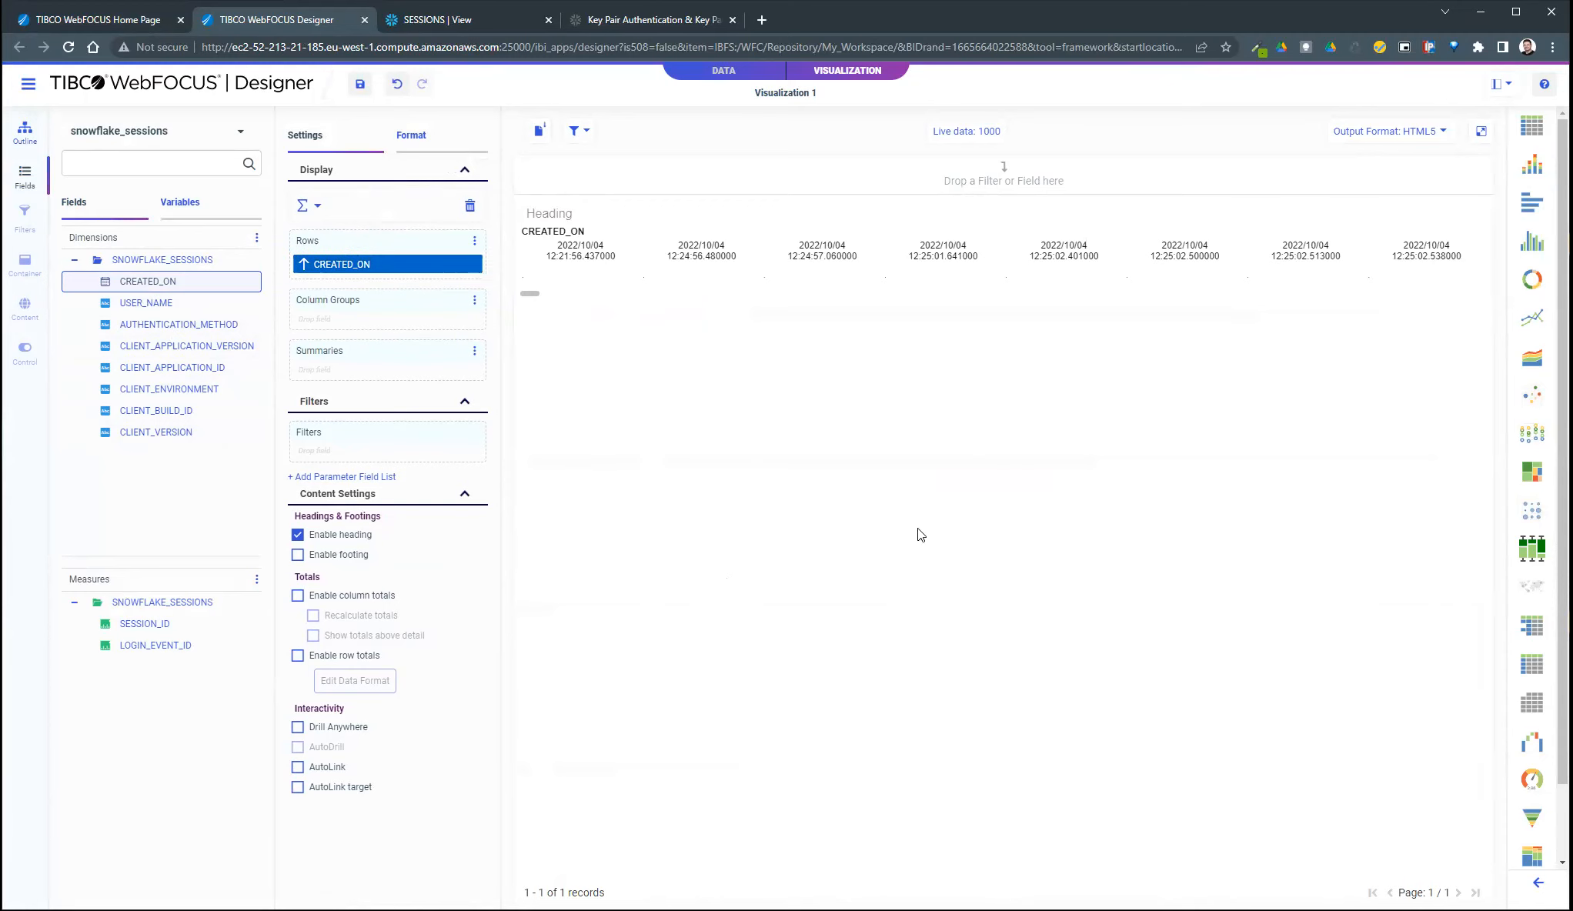
pyautogui.rightClick(430, 269)
pyautogui.click(514, 339)
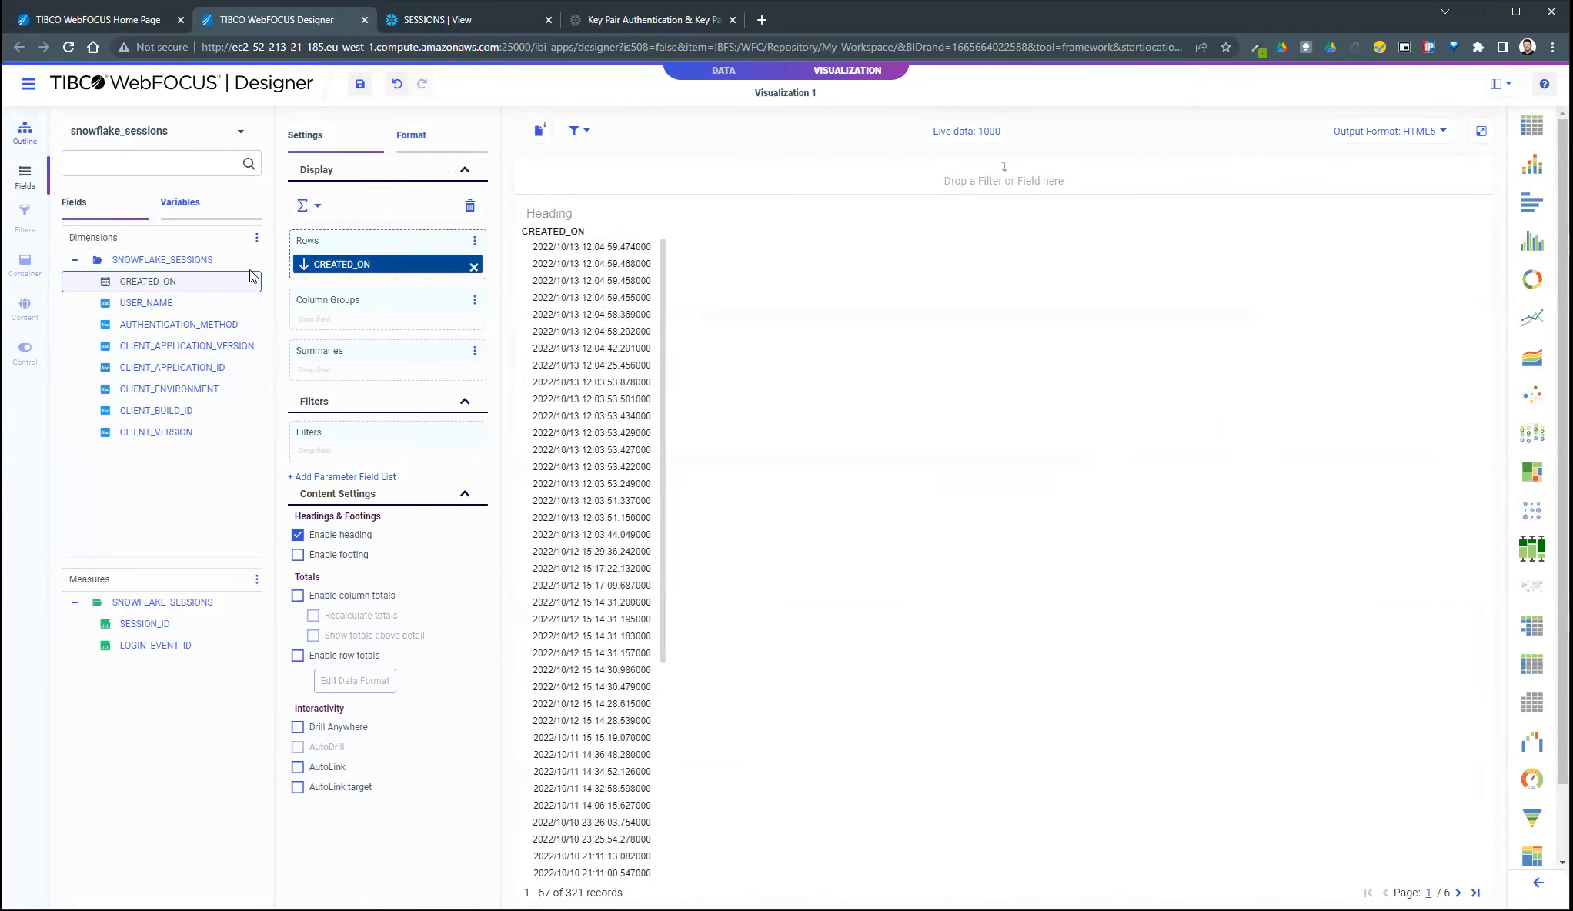
# Add USER_NAME, AUTHENTICATION_METHOD, CLIENT_APPLICATION_VERSION and CLIENT_ENVIRONMENT as row fields.
pyautogui.moveTo(158, 304); pyautogui.dragTo(358, 285)
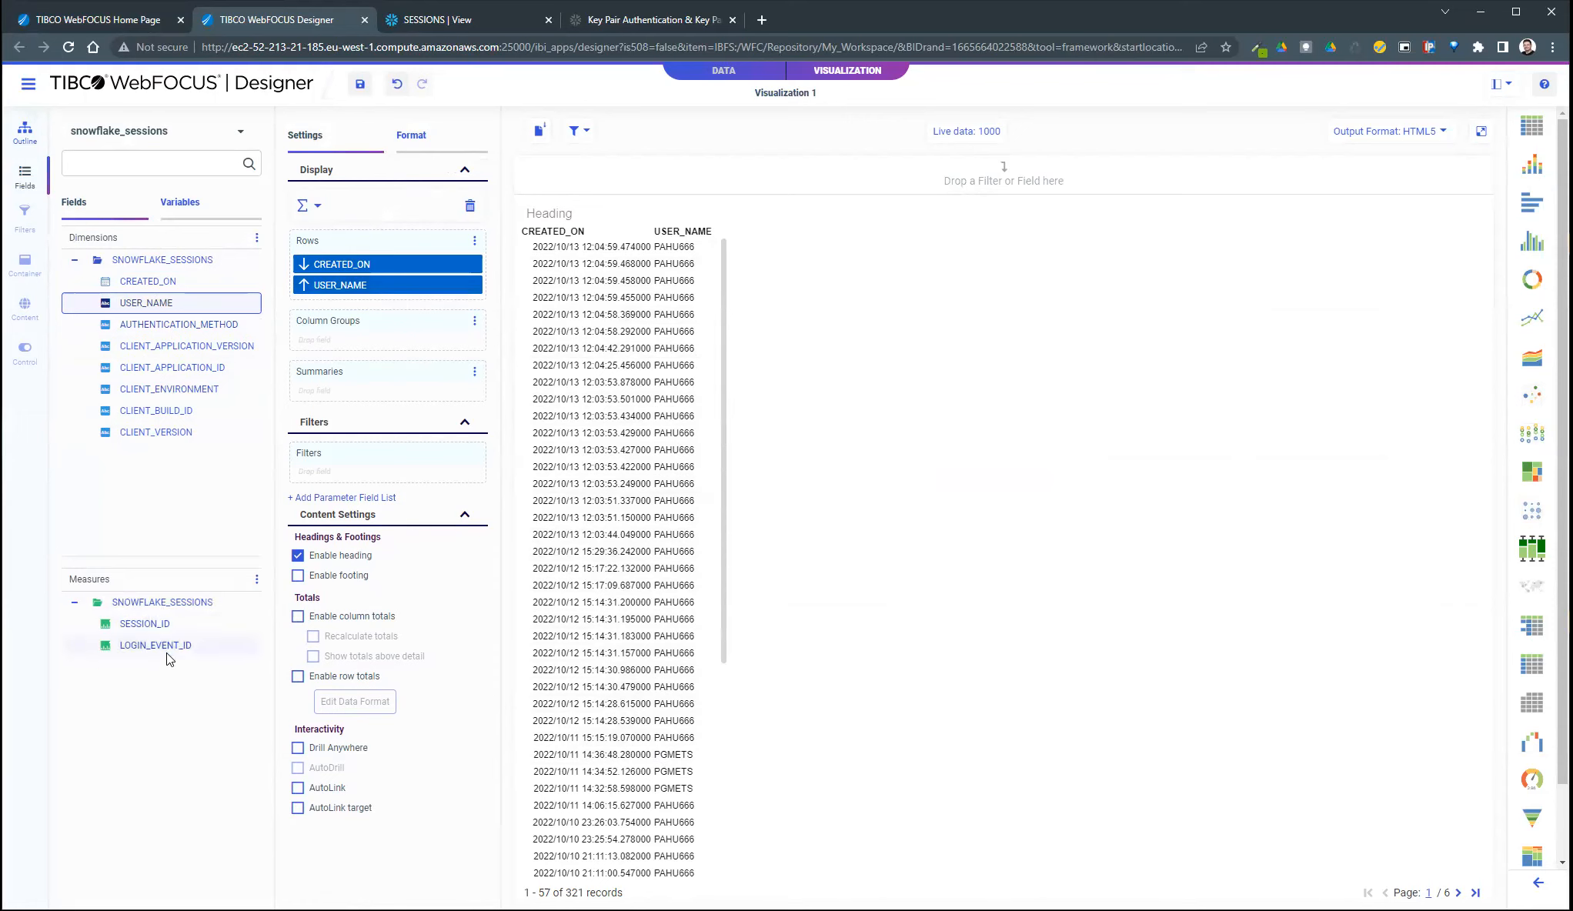
pyautogui.doubleClick(211, 330)
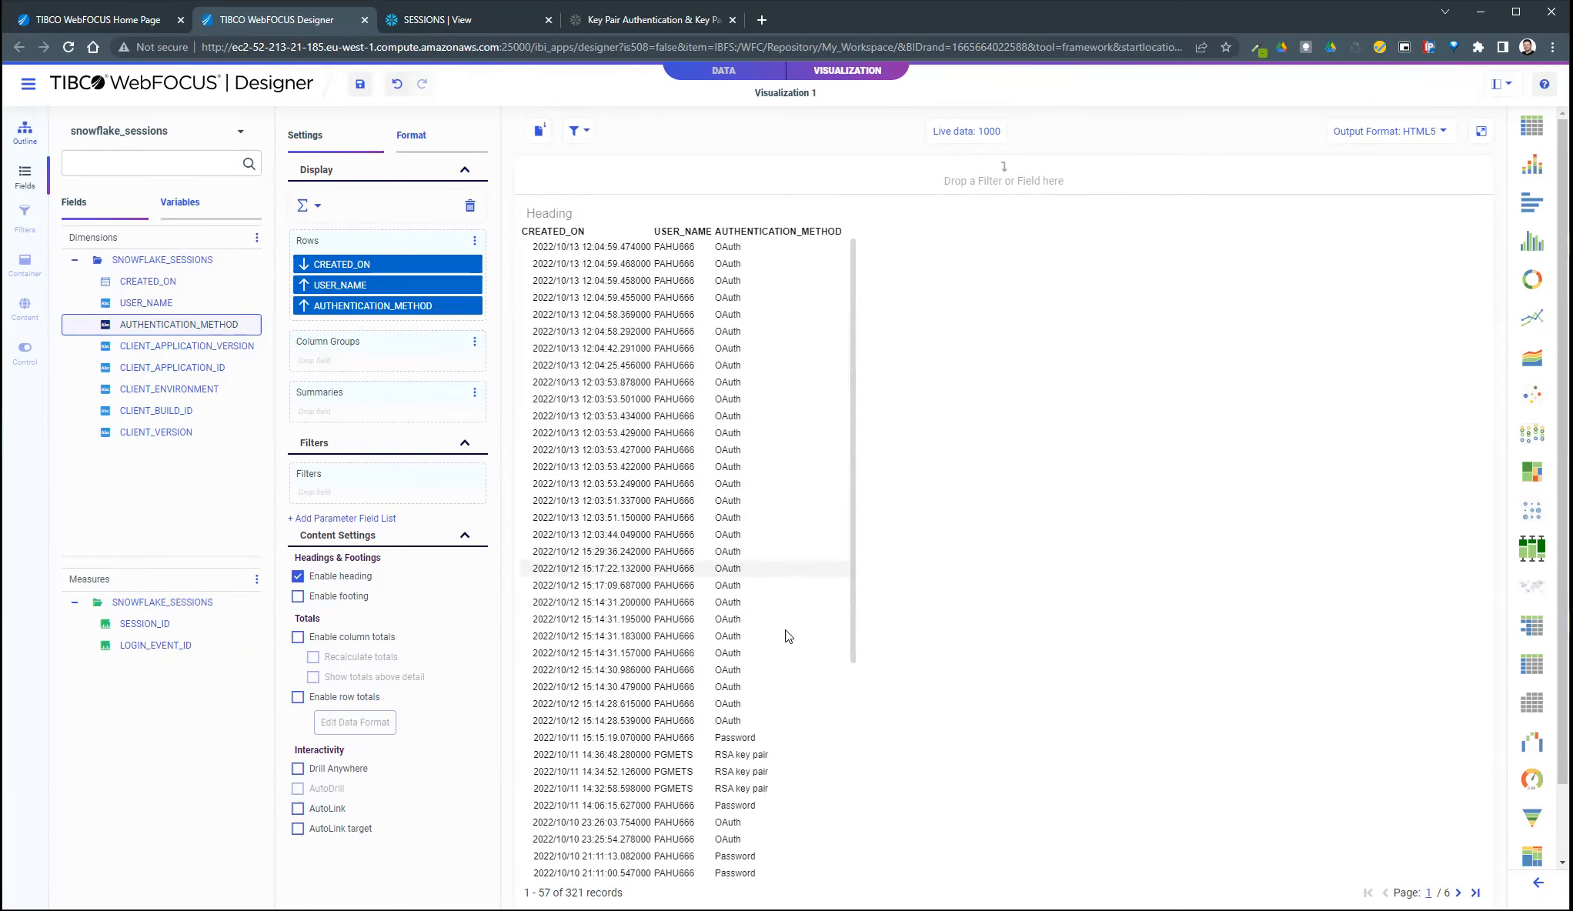
pyautogui.doubleClick(212, 353)
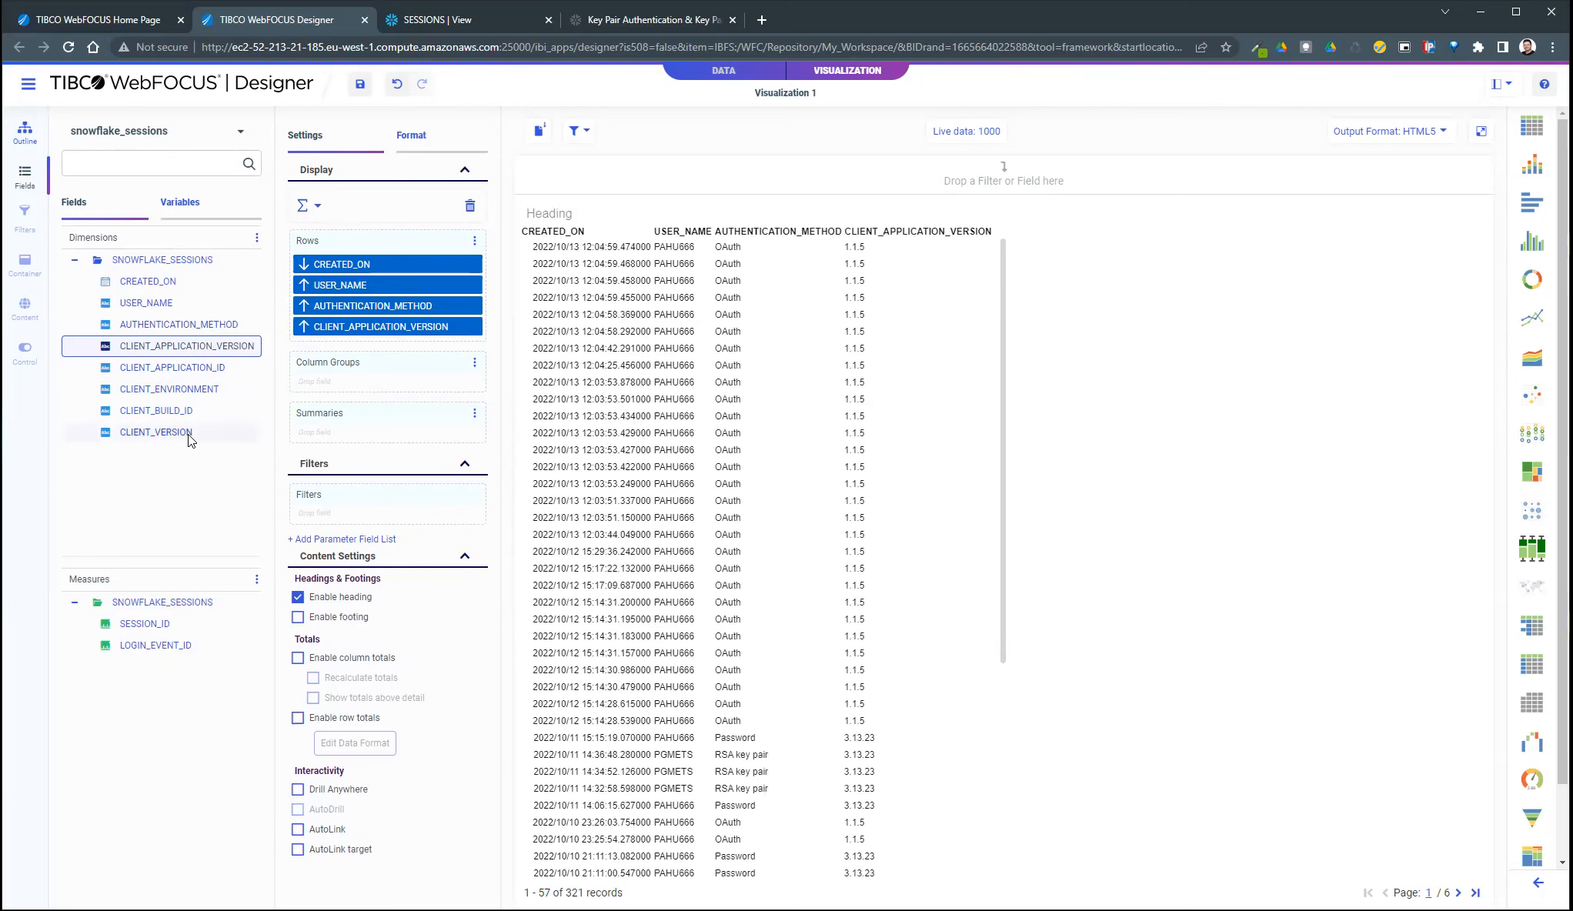
pyautogui.moveTo(188, 436)
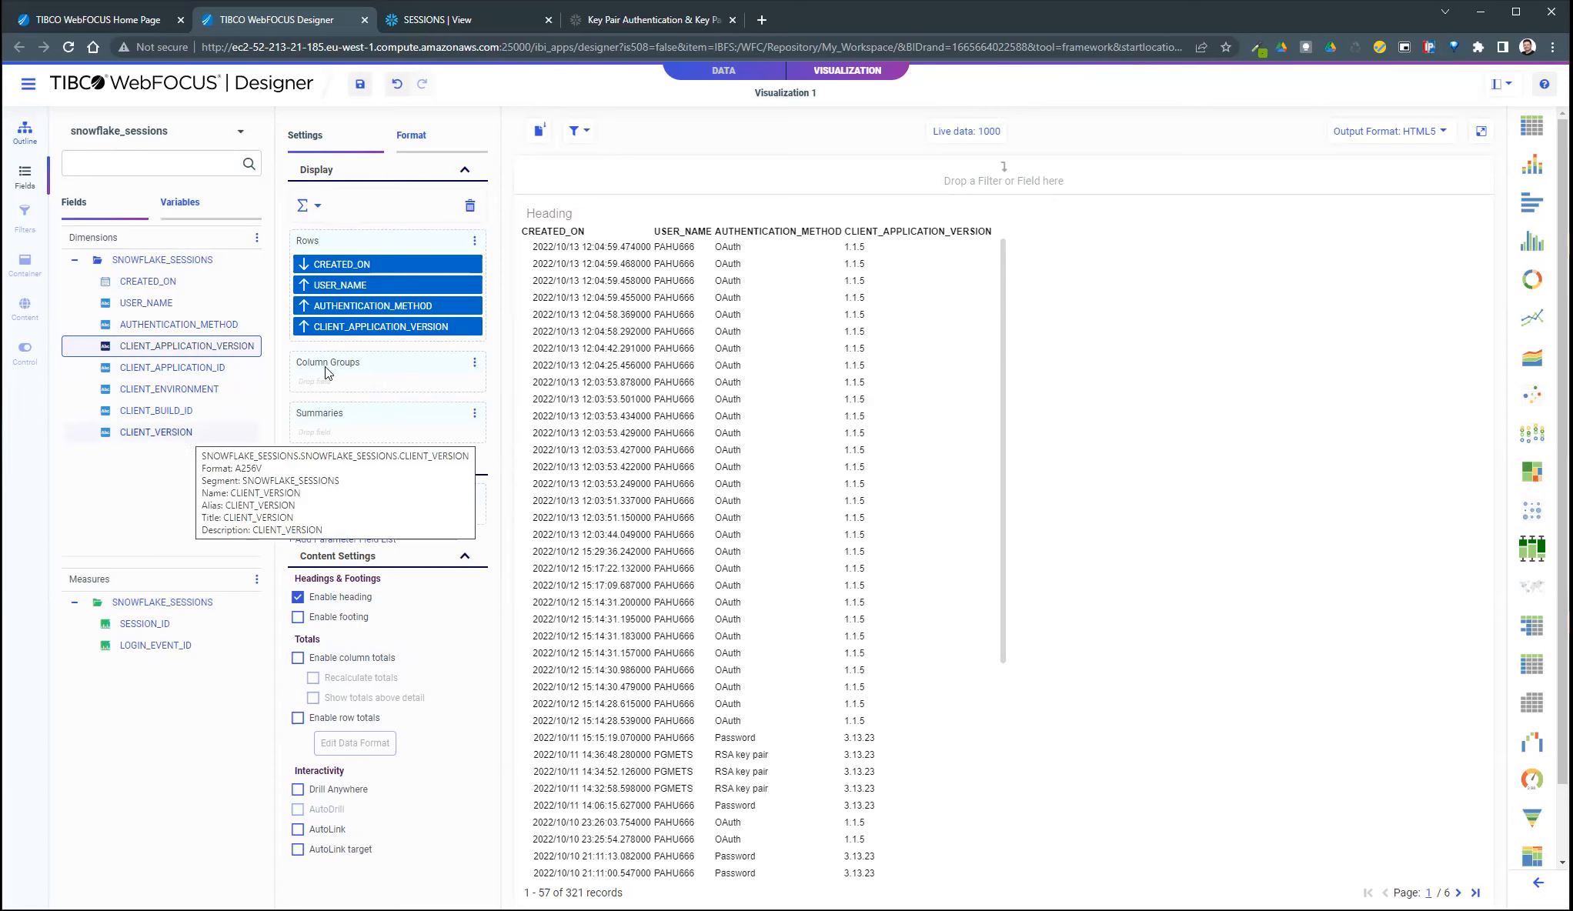
pyautogui.doubleClick(197, 395)
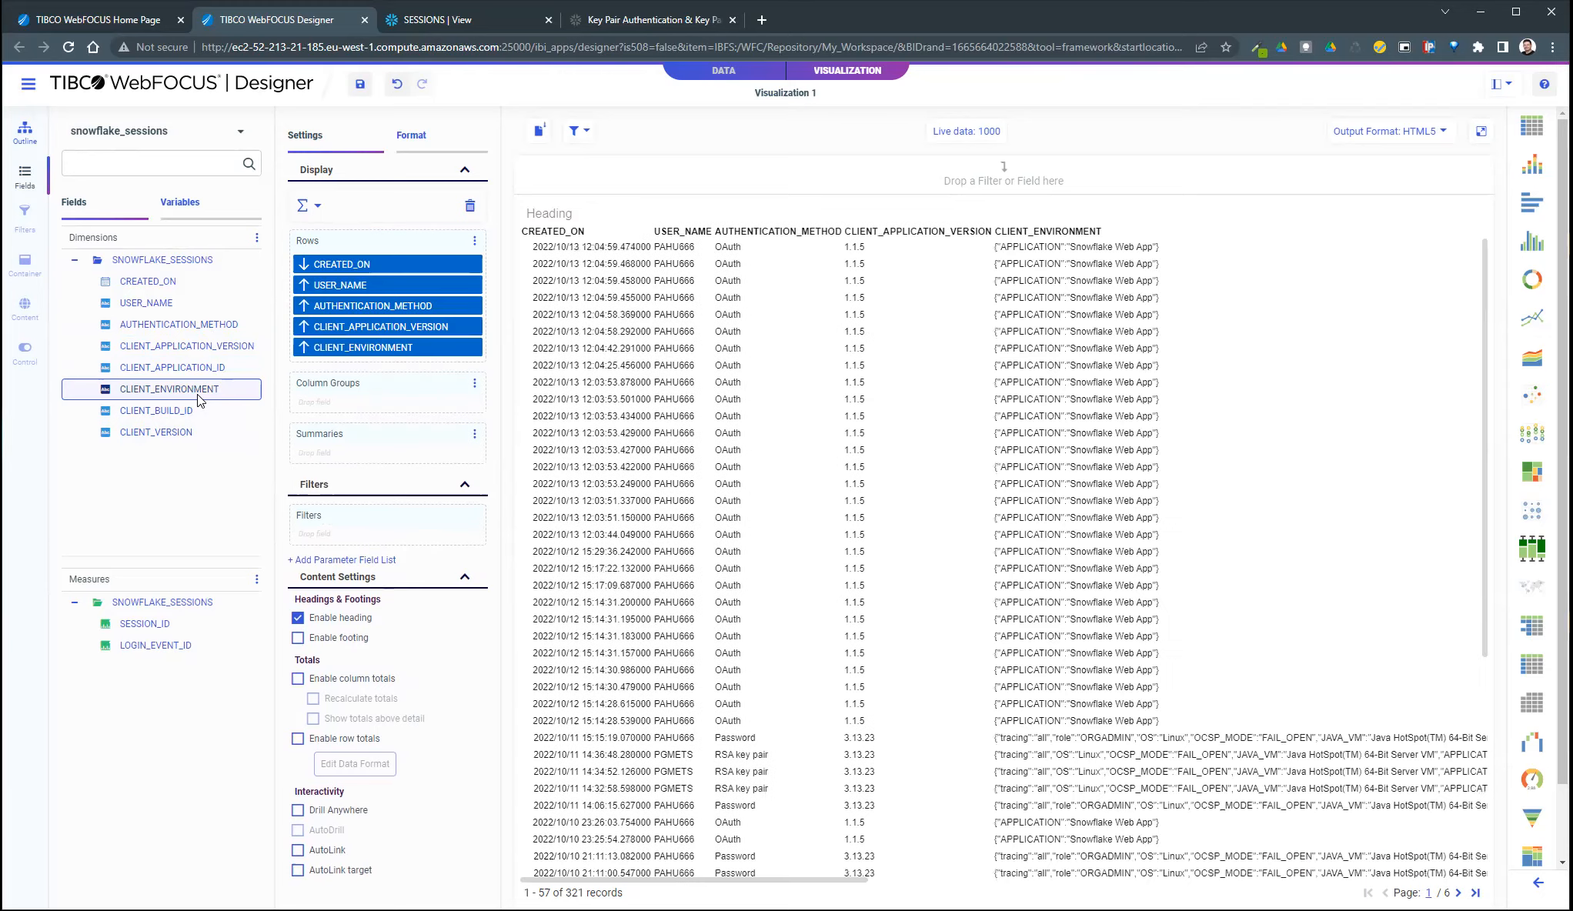
pyautogui.moveTo(826, 884); pyautogui.dragTo(1497, 893)
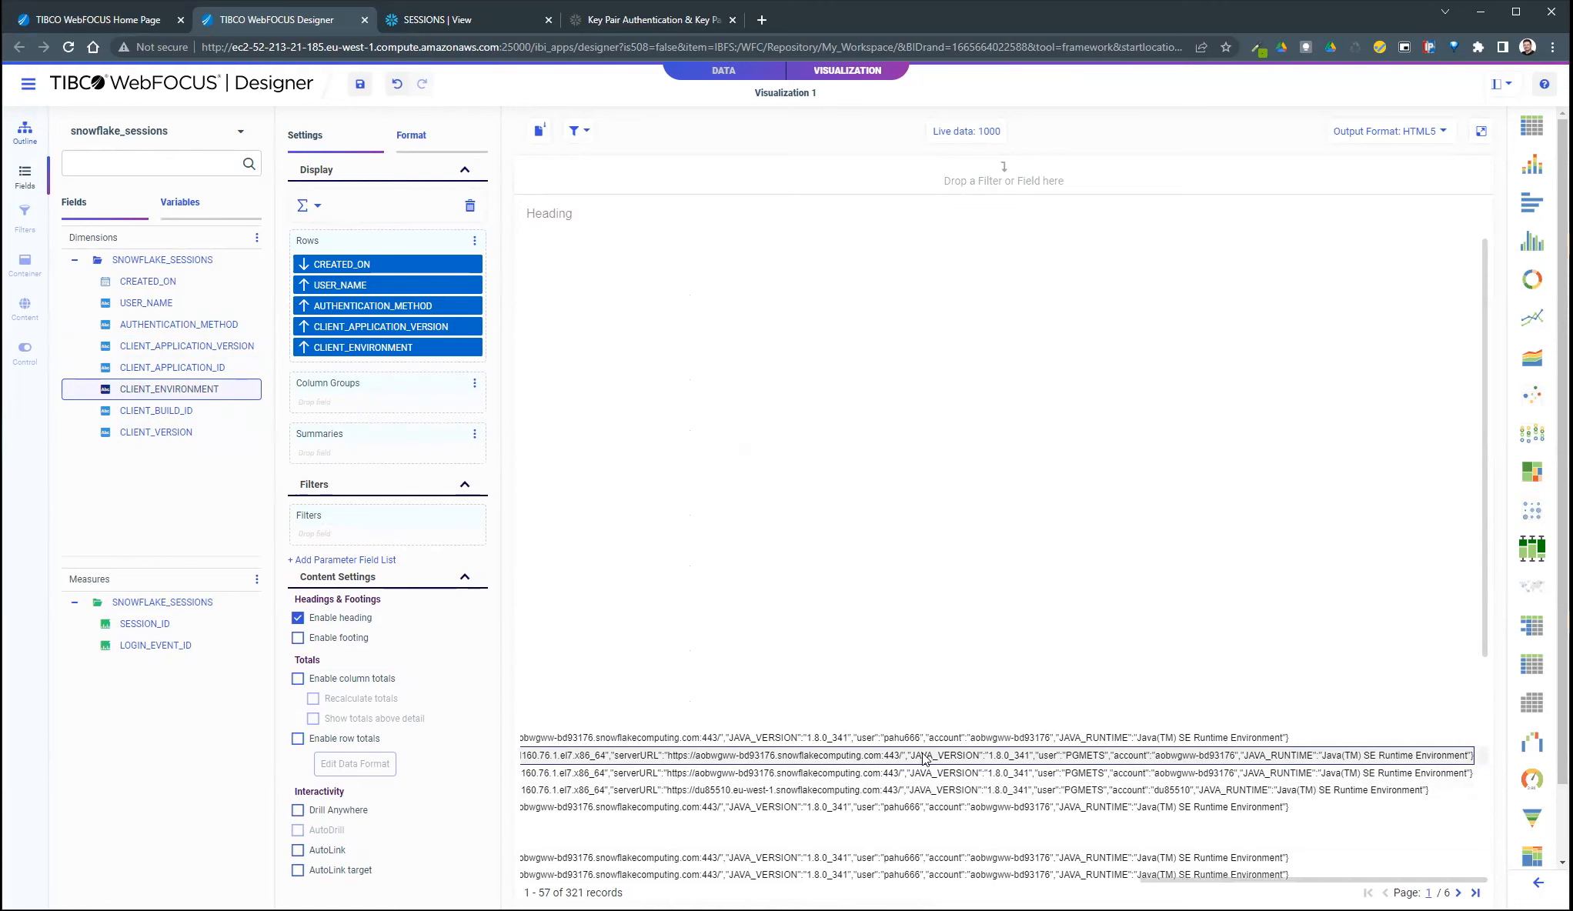
pyautogui.moveTo(1111, 878); pyautogui.dragTo(752, 870)
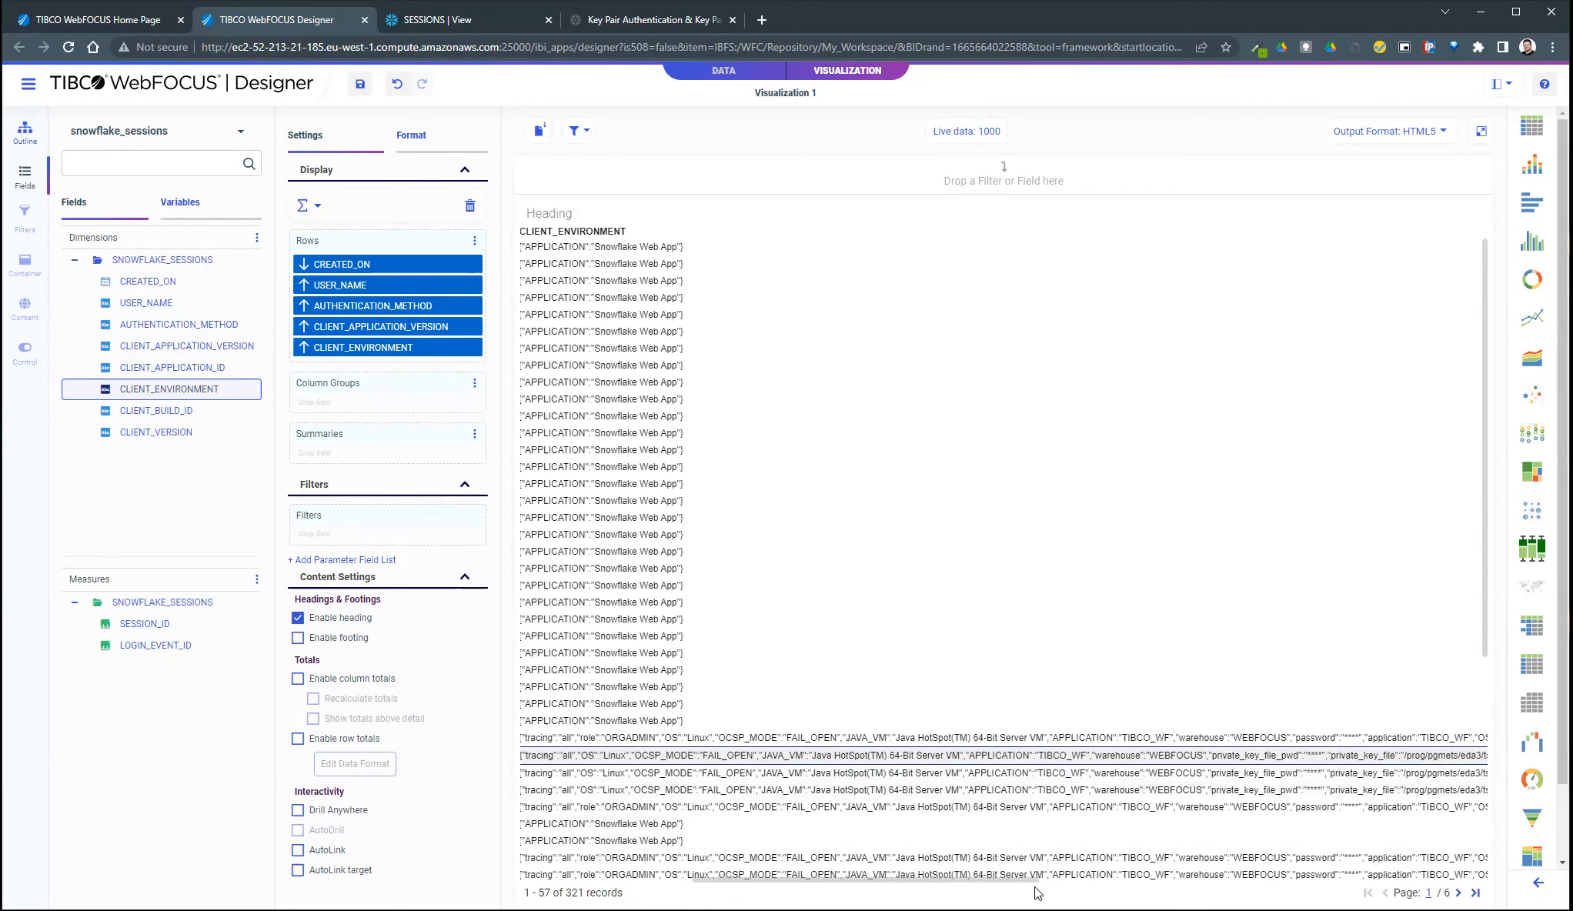
pyautogui.moveTo(980, 880); pyautogui.dragTo(1485, 885)
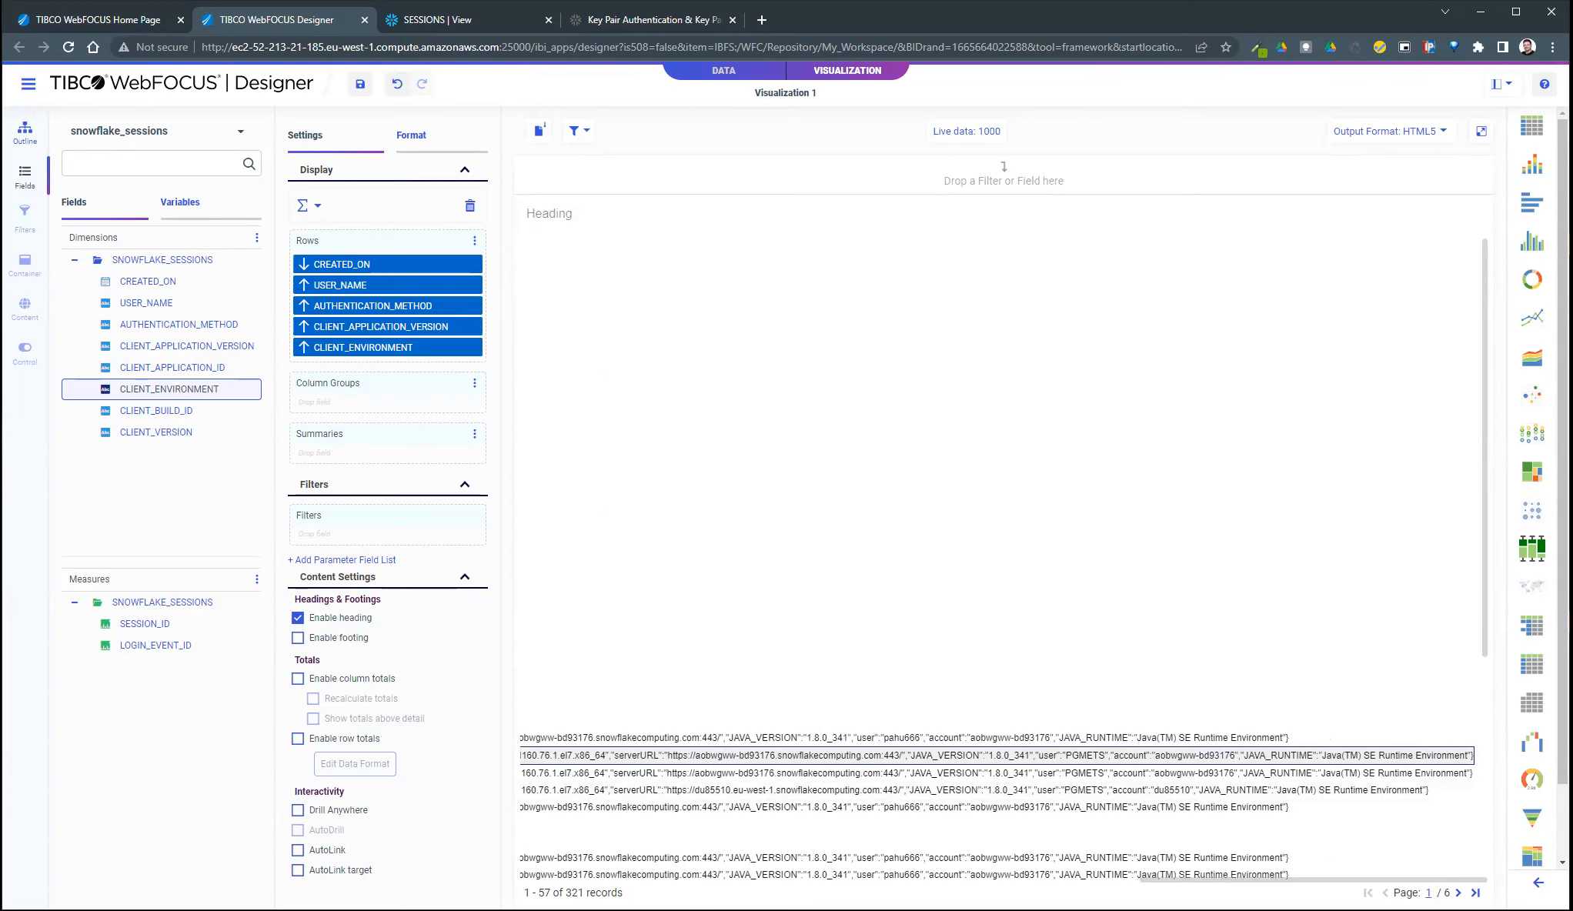
pyautogui.moveTo(1208, 879); pyautogui.dragTo(572, 848)
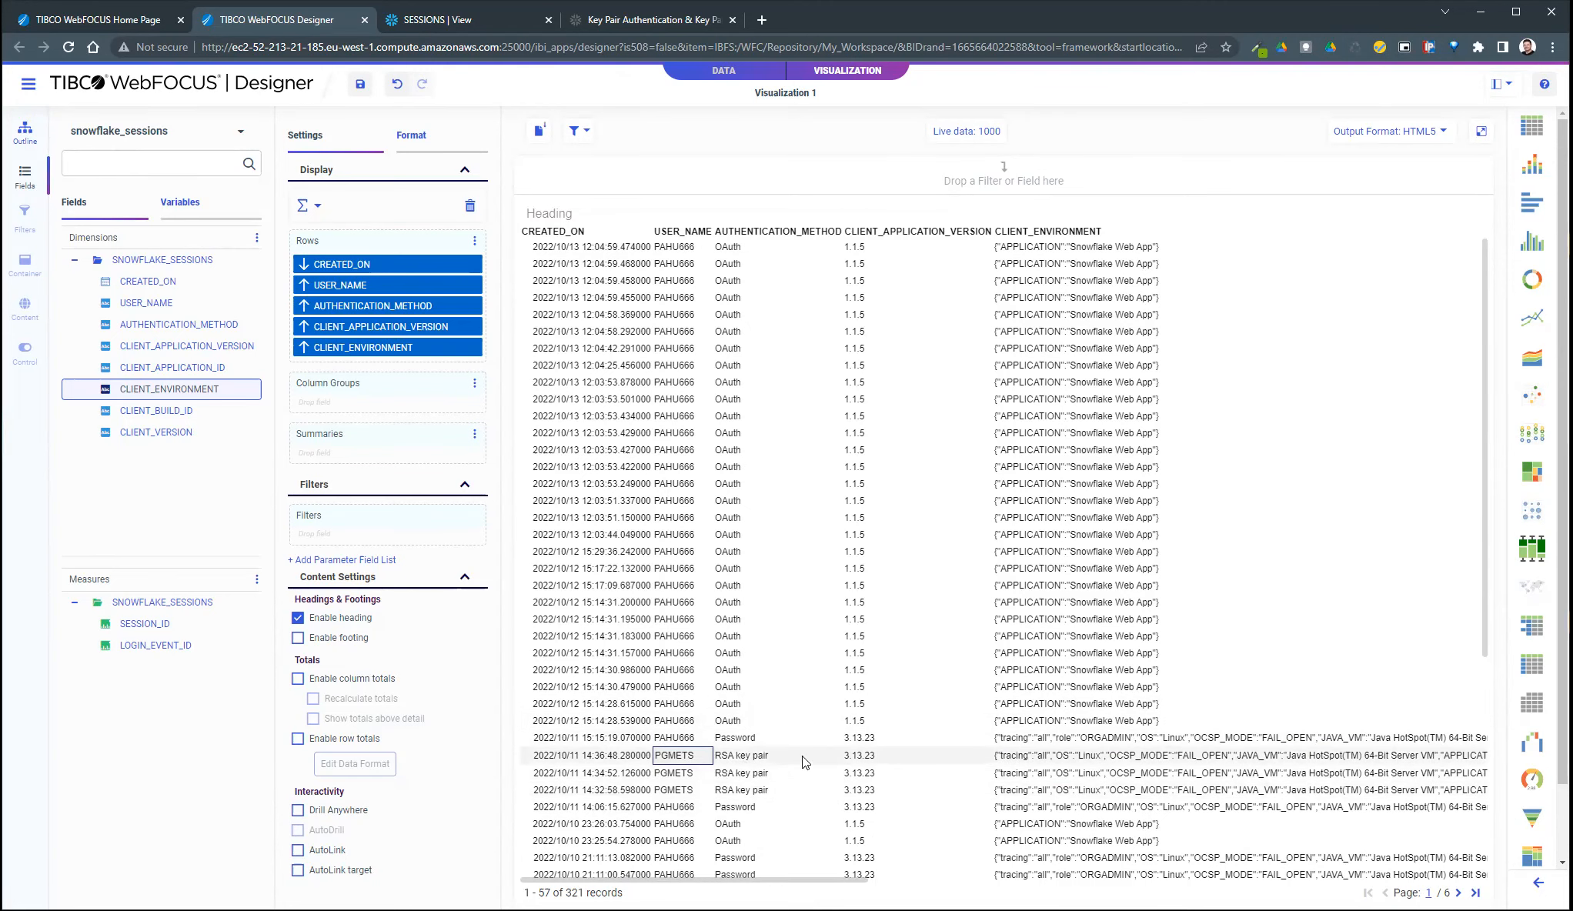
# Read through the Snowflake Key Pair Authentication documentation page.
pyautogui.click(620, 23)
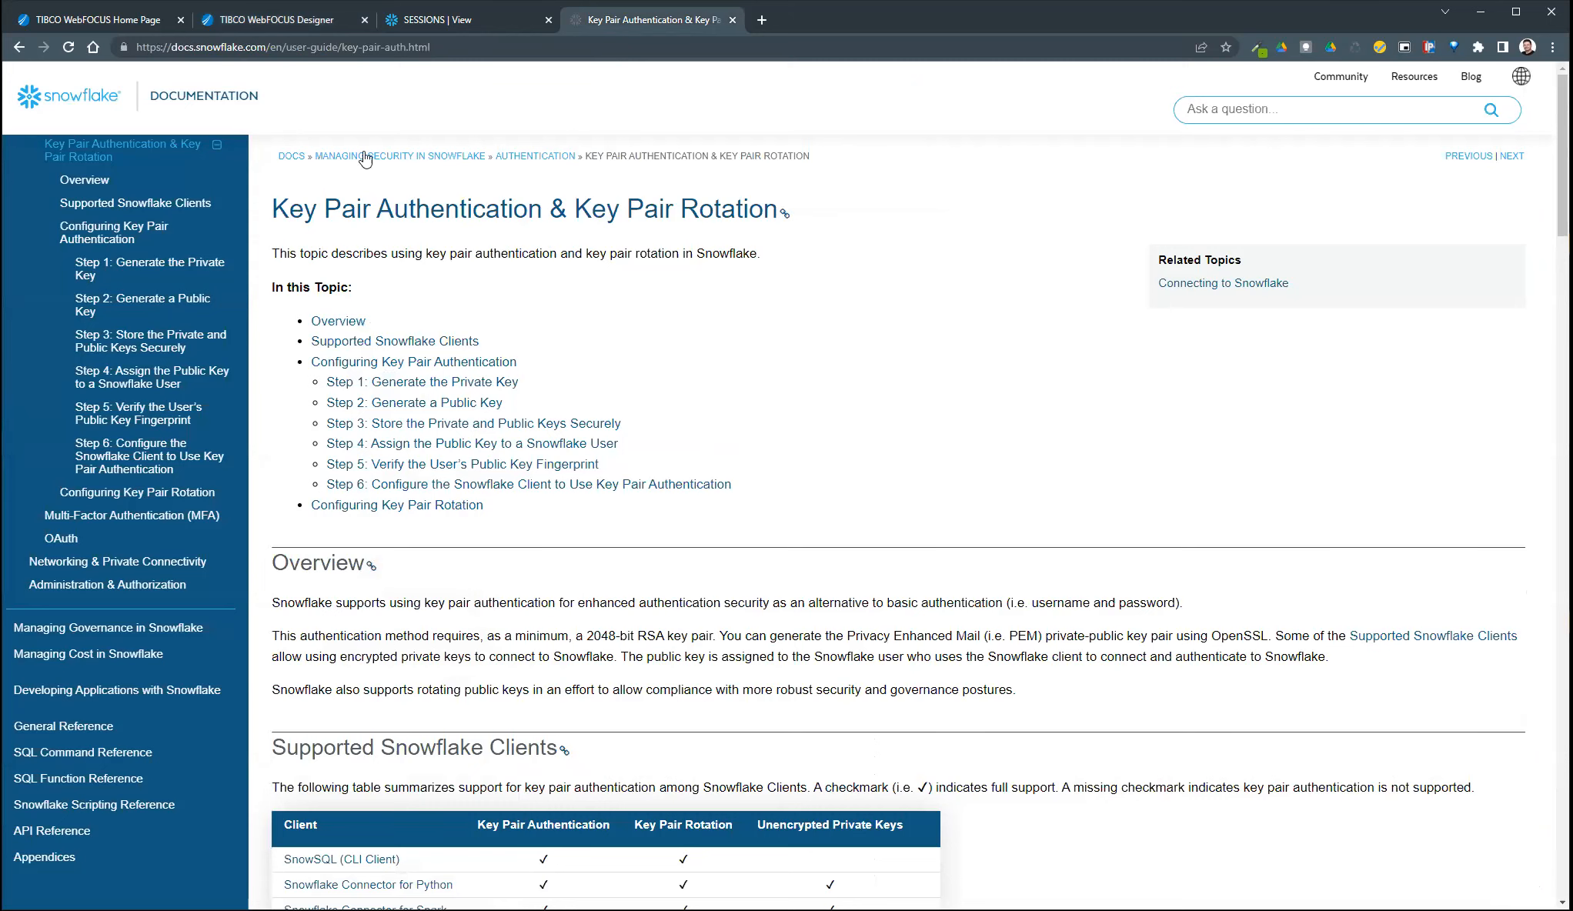
pyautogui.scroll(-15, 402, 336)
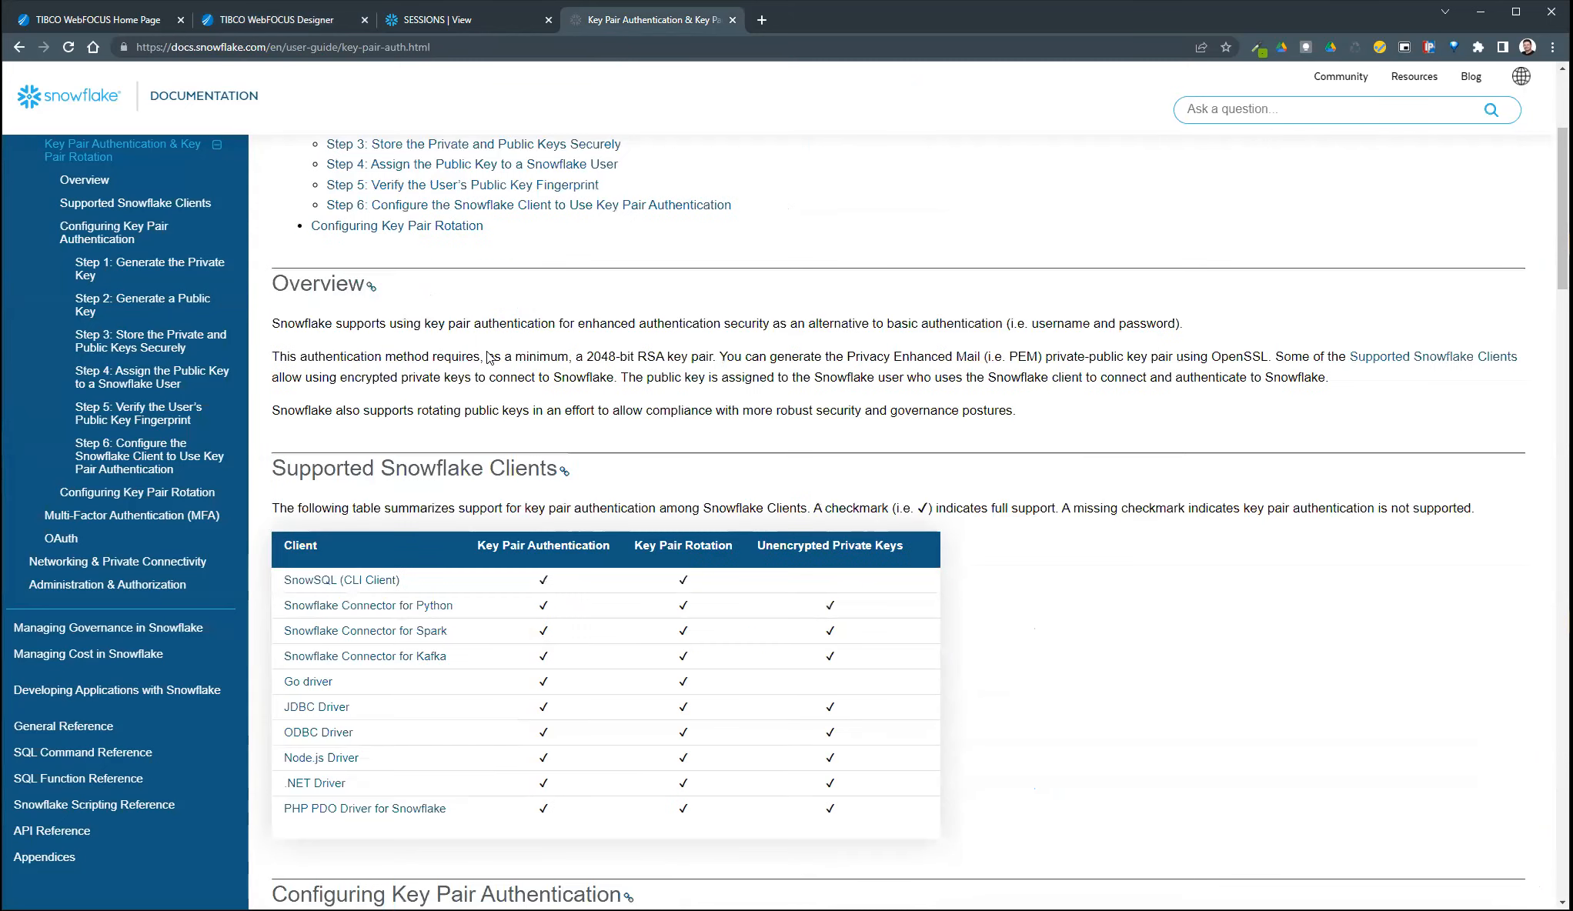
pyautogui.scroll(-12, 488, 352)
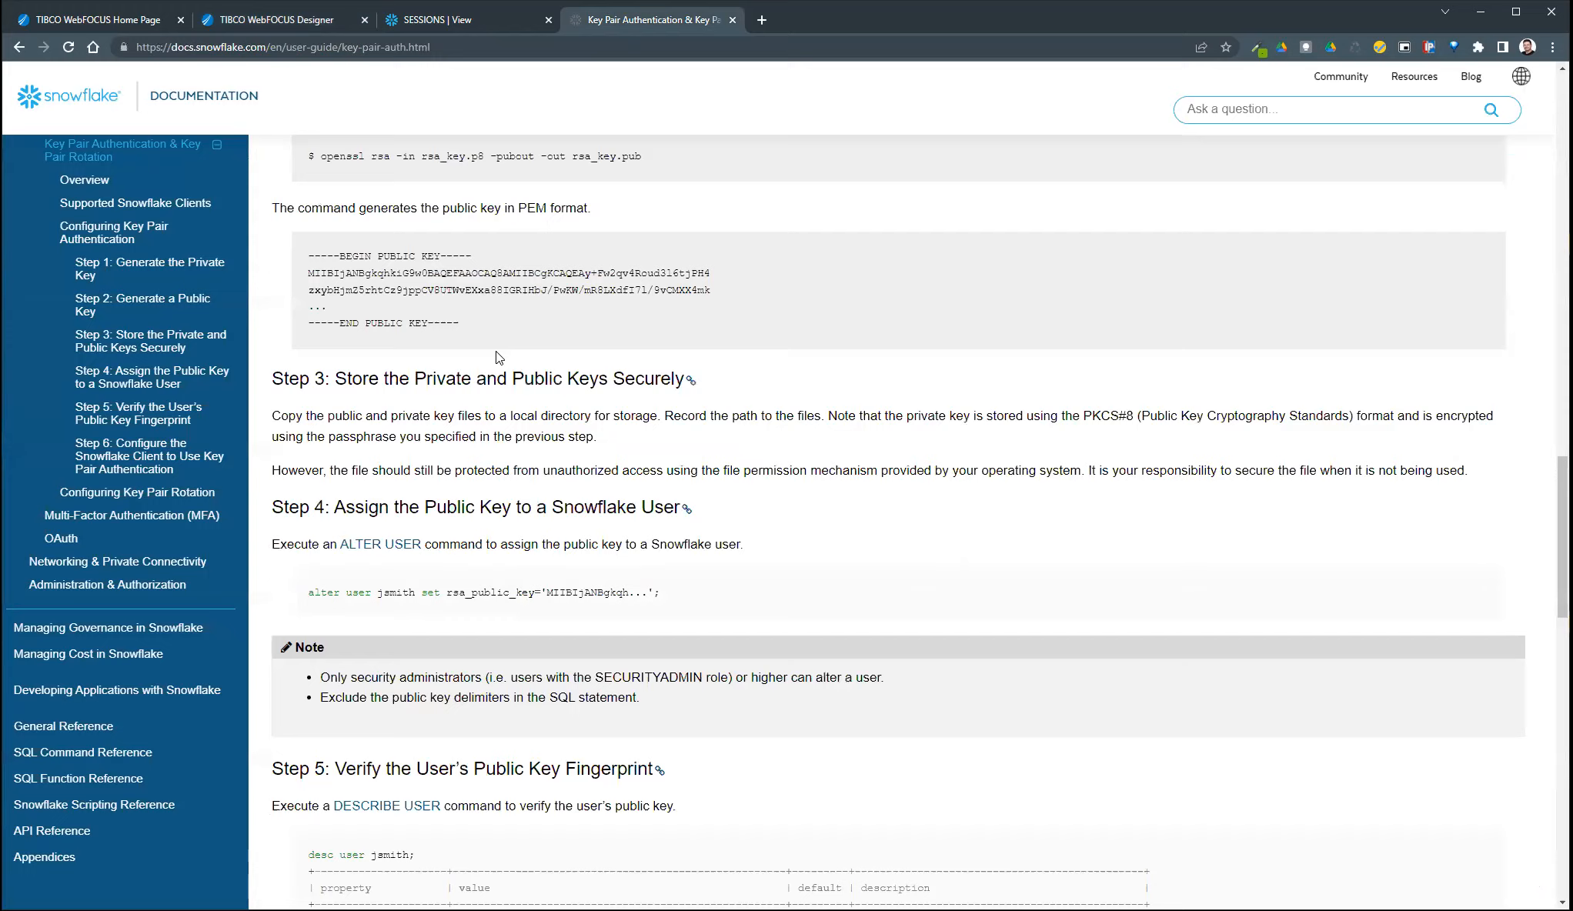
pyautogui.scroll(10, 496, 352)
pyautogui.scroll(15, 553, 383)
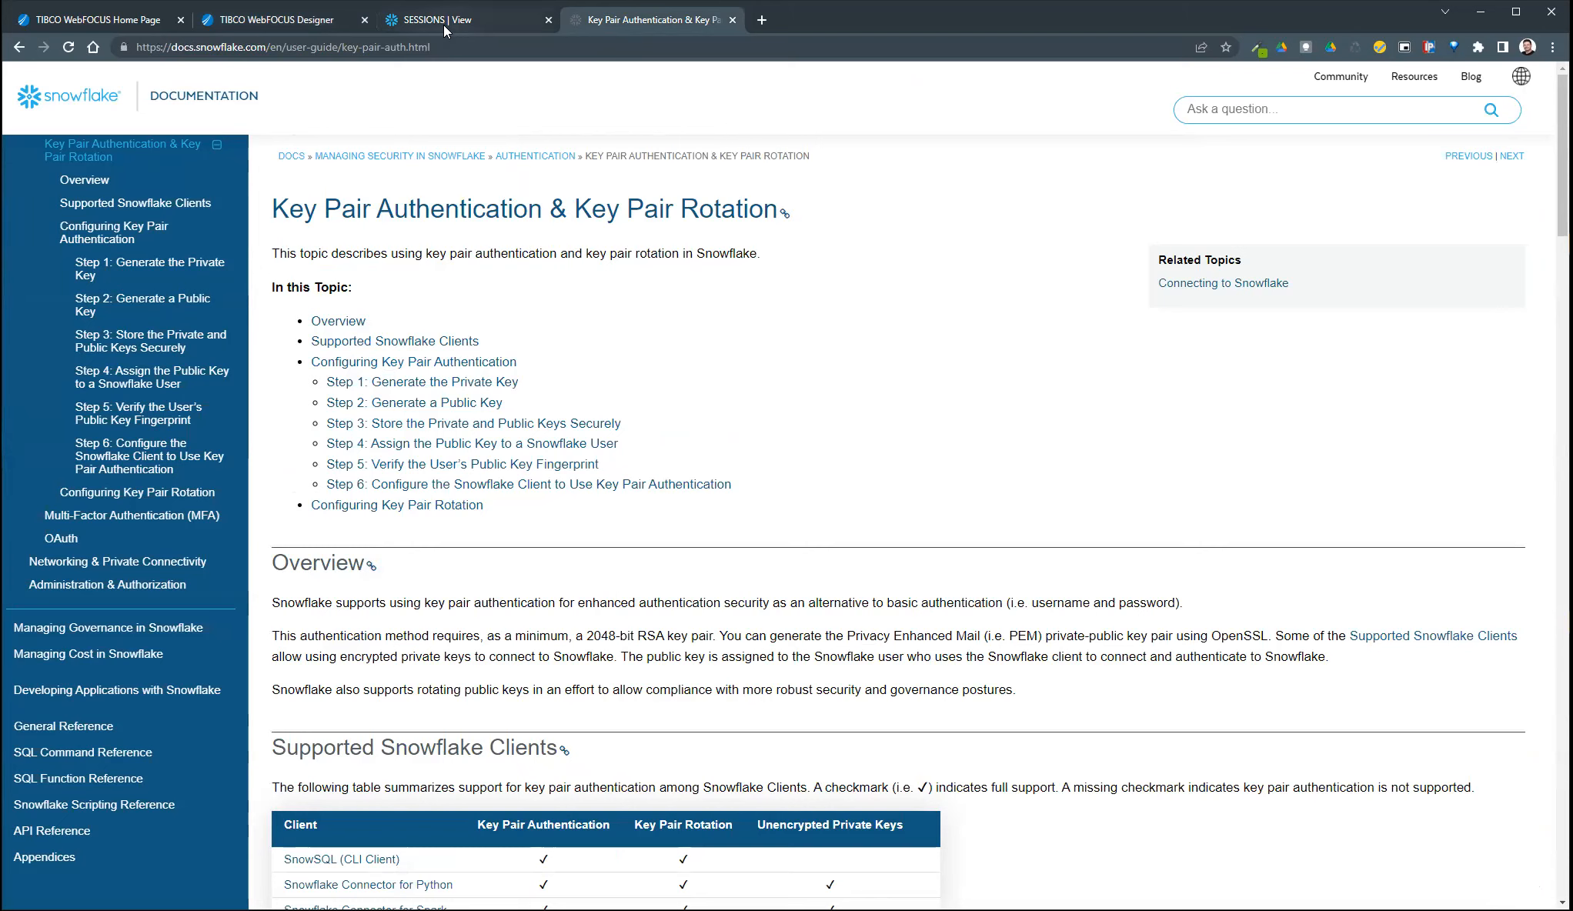
# Return to the WebFOCUS Hub home page and dismiss the file list's context menu.
pyautogui.moveTo(443, 25)
pyautogui.click(99, 22)
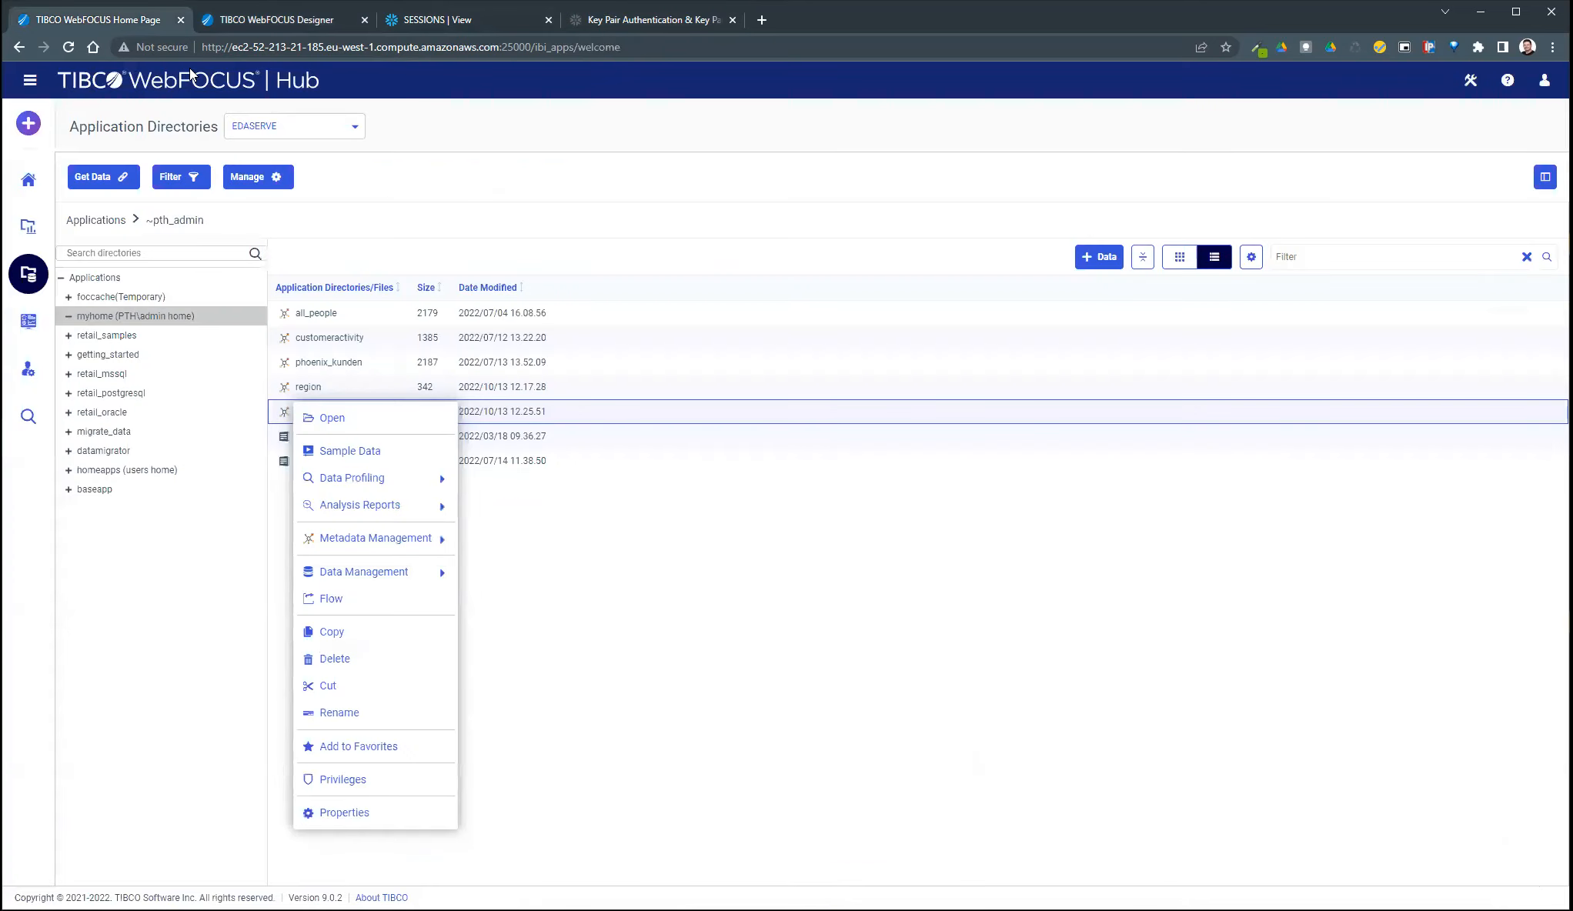
pyautogui.click(856, 627)
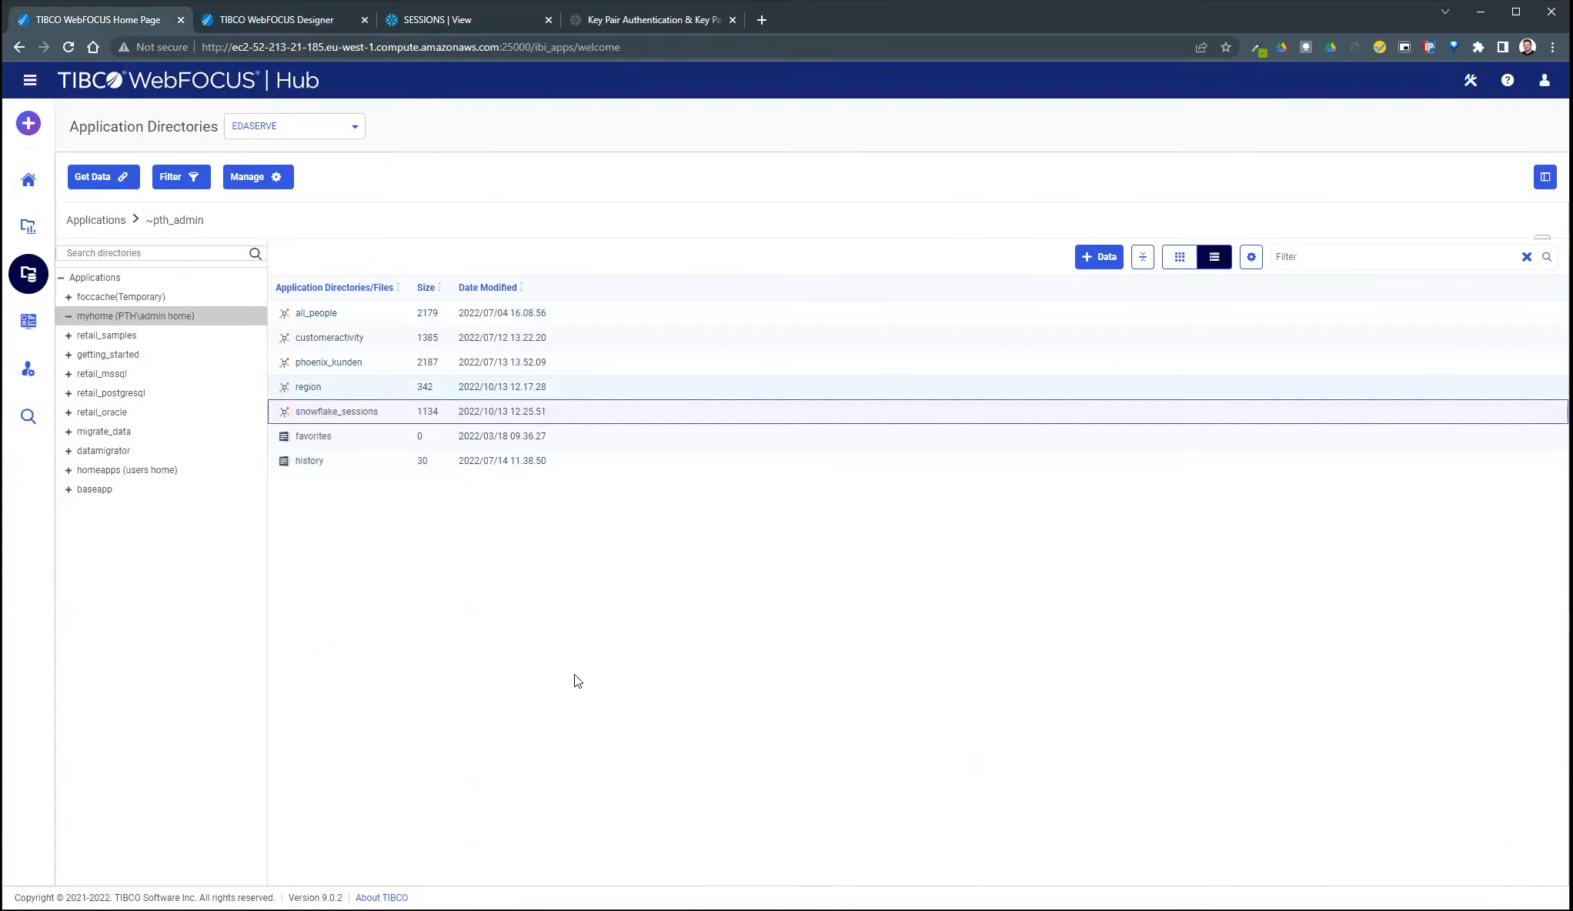